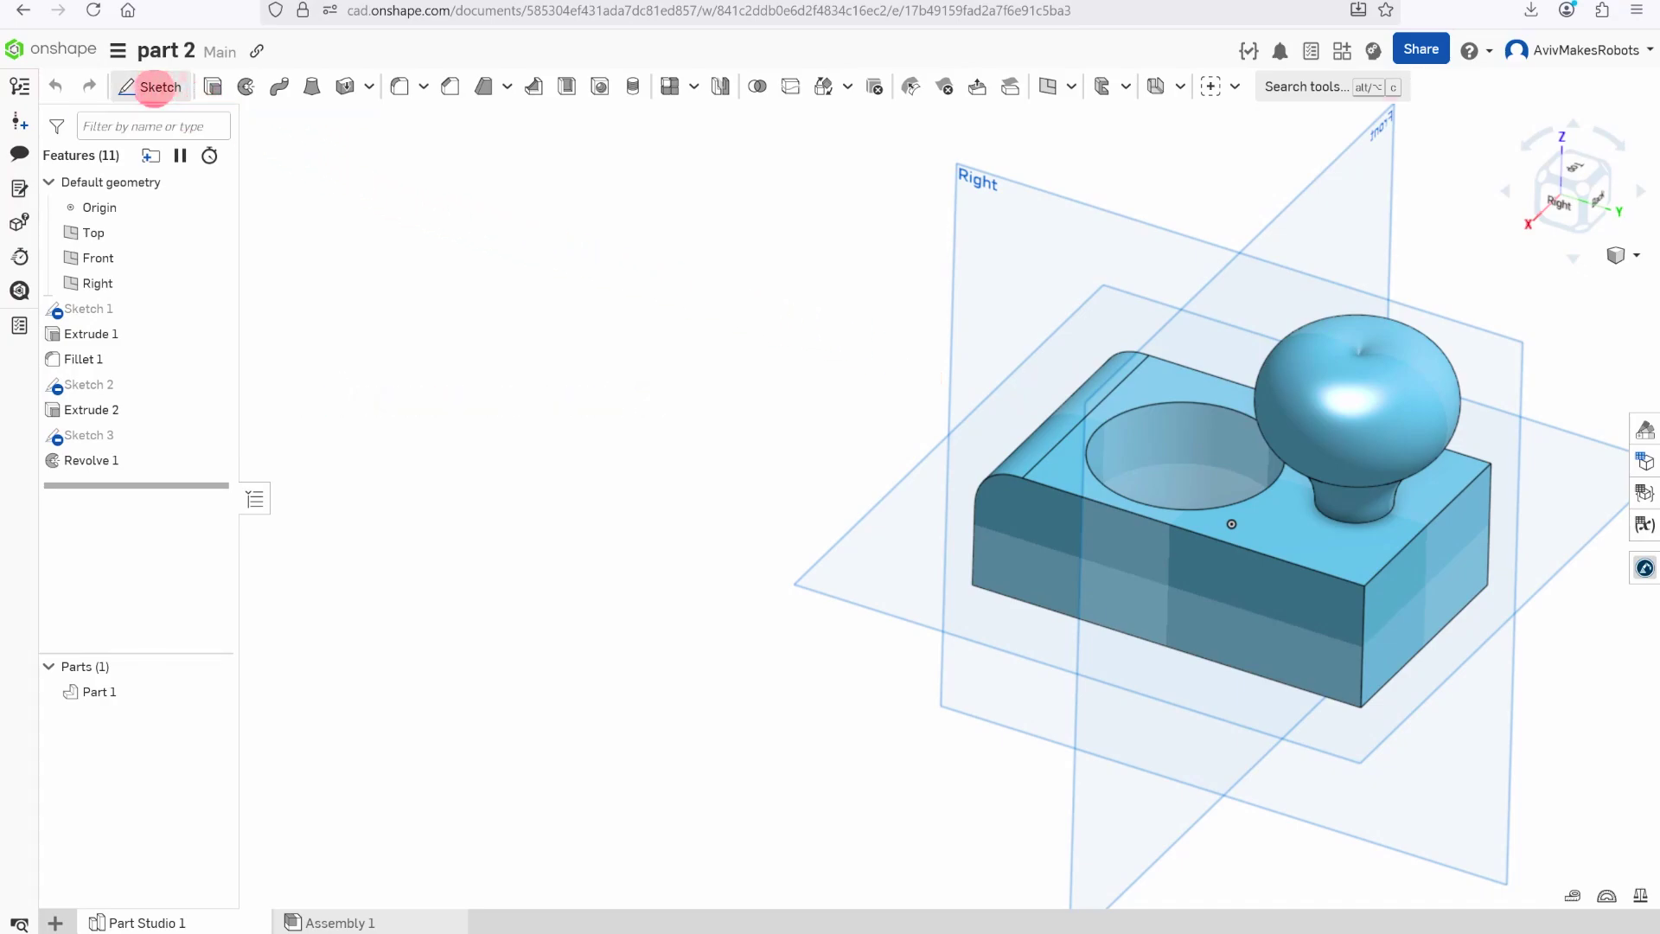
Start a sketch on the block's long flat side face and draw a circle about 31.5 mm in diameter near its middle
{"action": "left_click", "coordinate": [149, 87]}
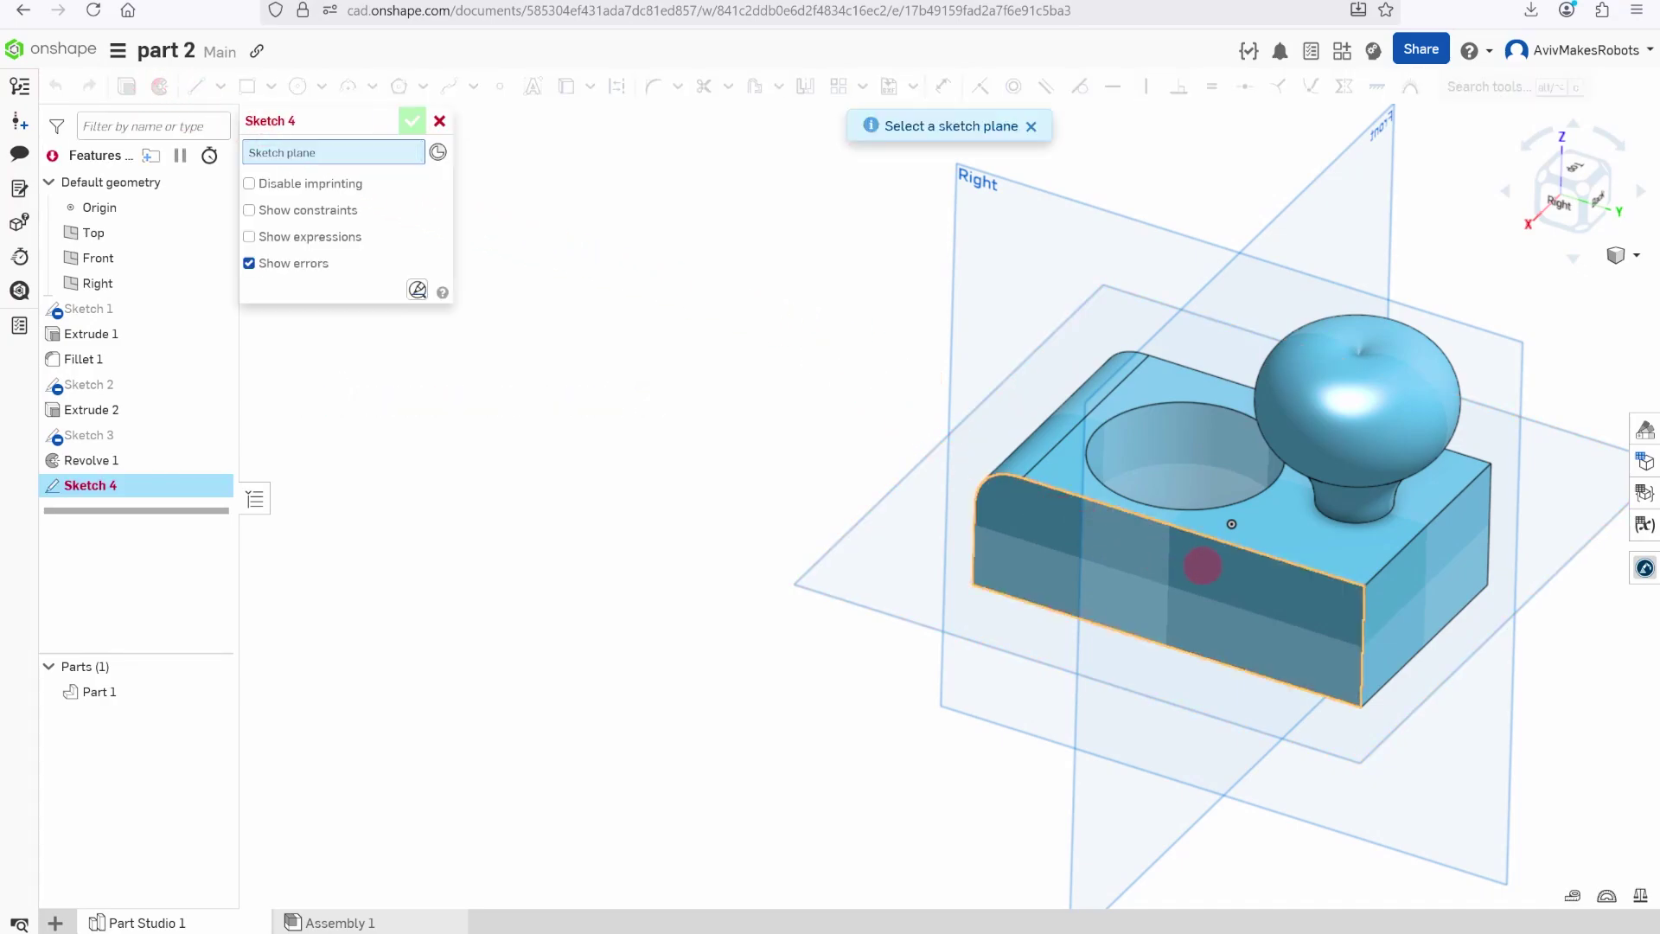
{"action": "left_click", "coordinate": [1196, 576]}
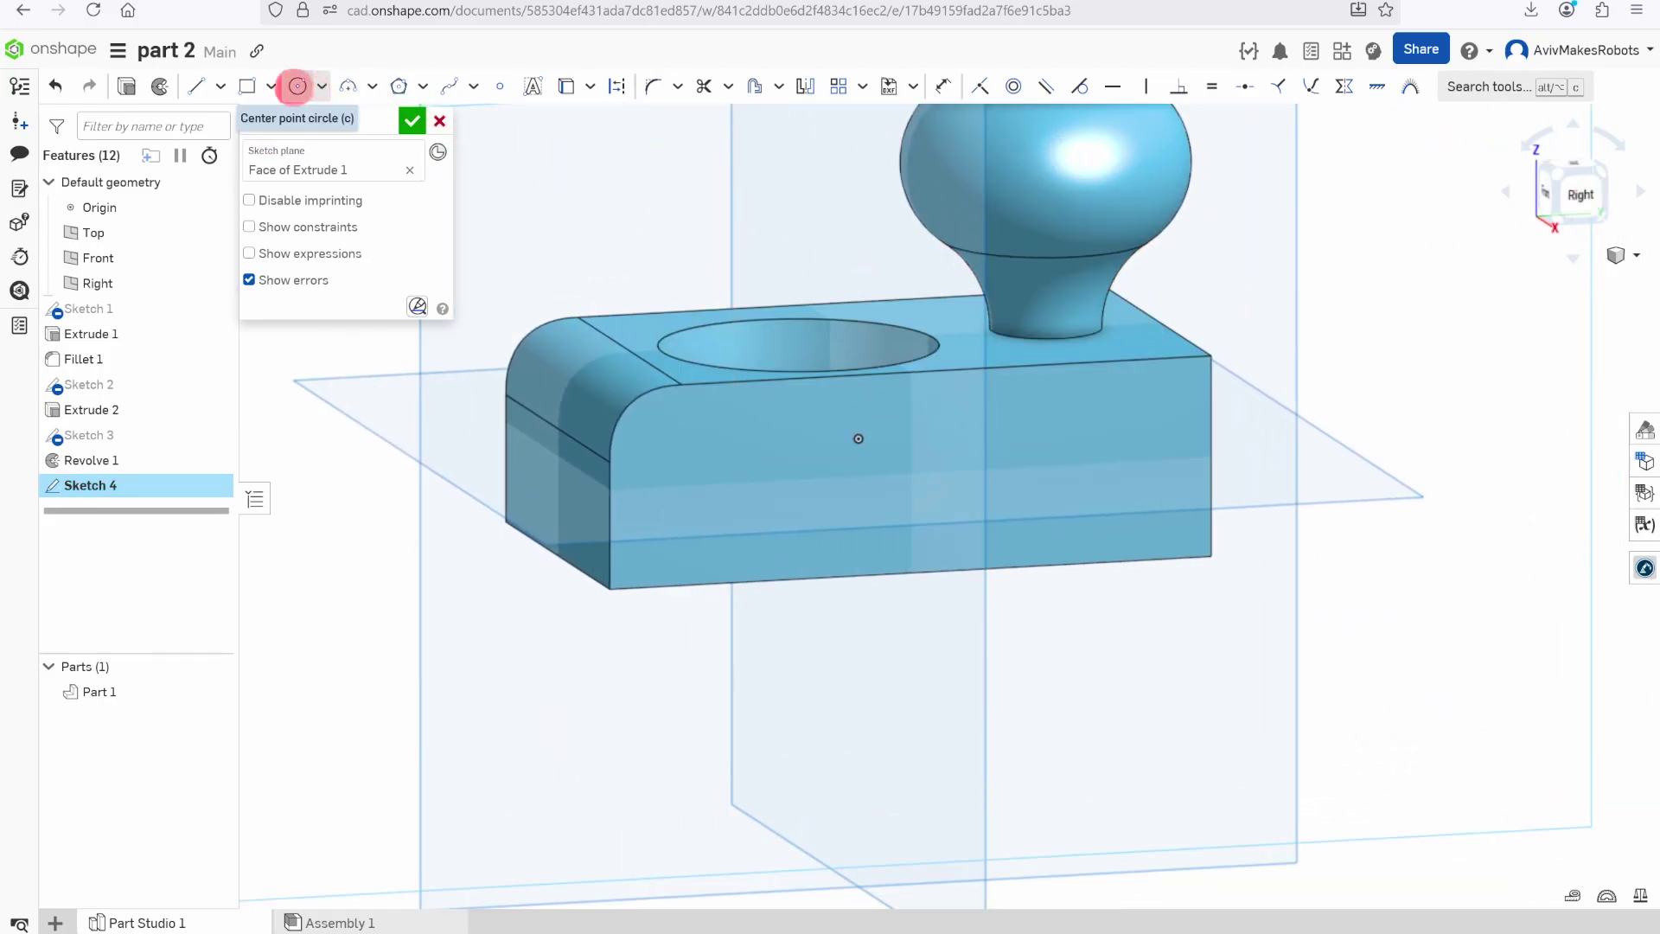
{"action": "left_click", "coordinate": [297, 86]}
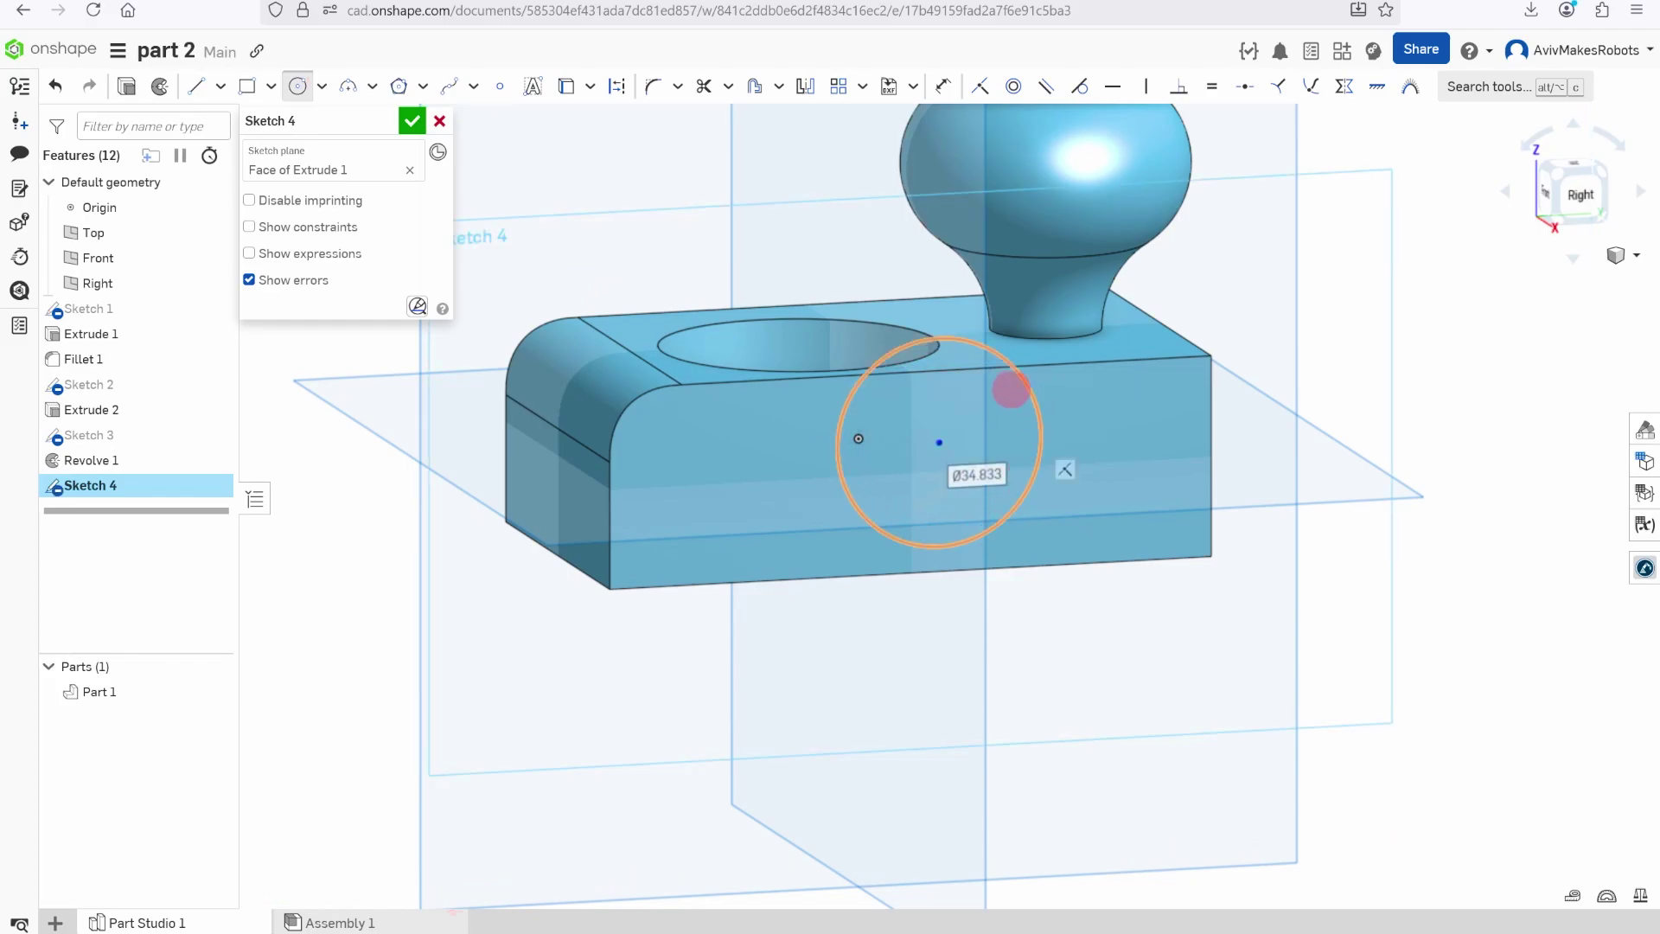
{"action": "left_click", "coordinate": [1009, 452]}
{"action": "scroll", "coordinate": [1009, 452], "scroll_direction": "down", "scroll_amount": 3}
{"action": "right_click_drag", "start_coordinate": [956, 456], "coordinate": [996, 351]}
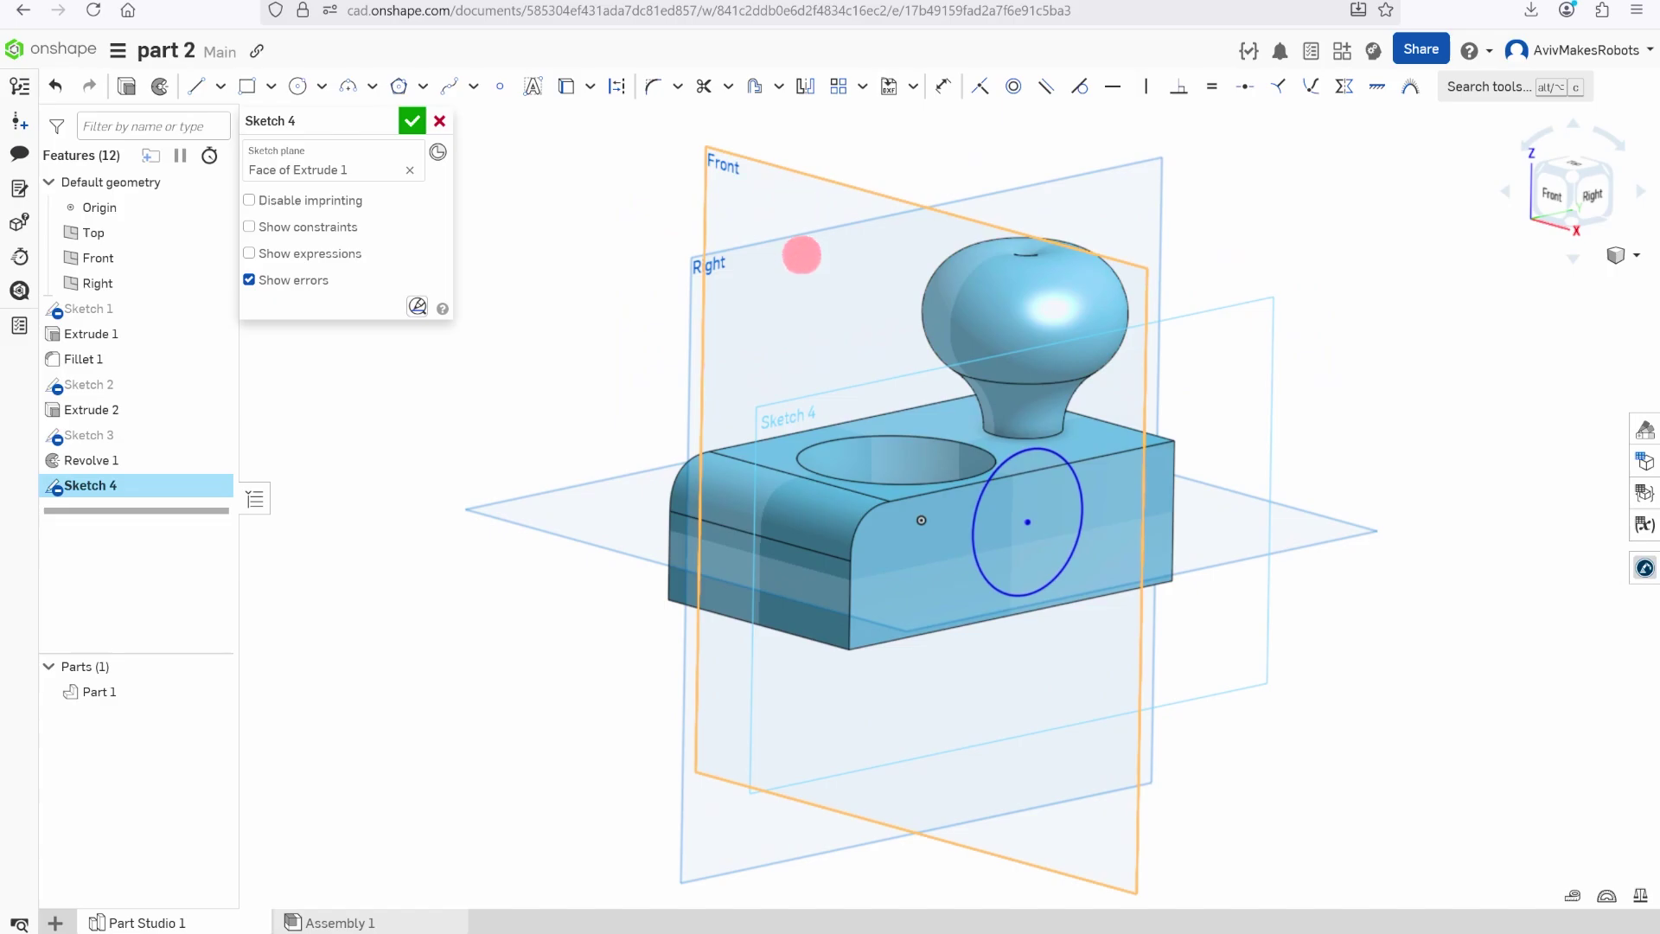
Make the circle's centre point coincident with the Front plane
{"action": "left_click", "coordinate": [822, 208]}
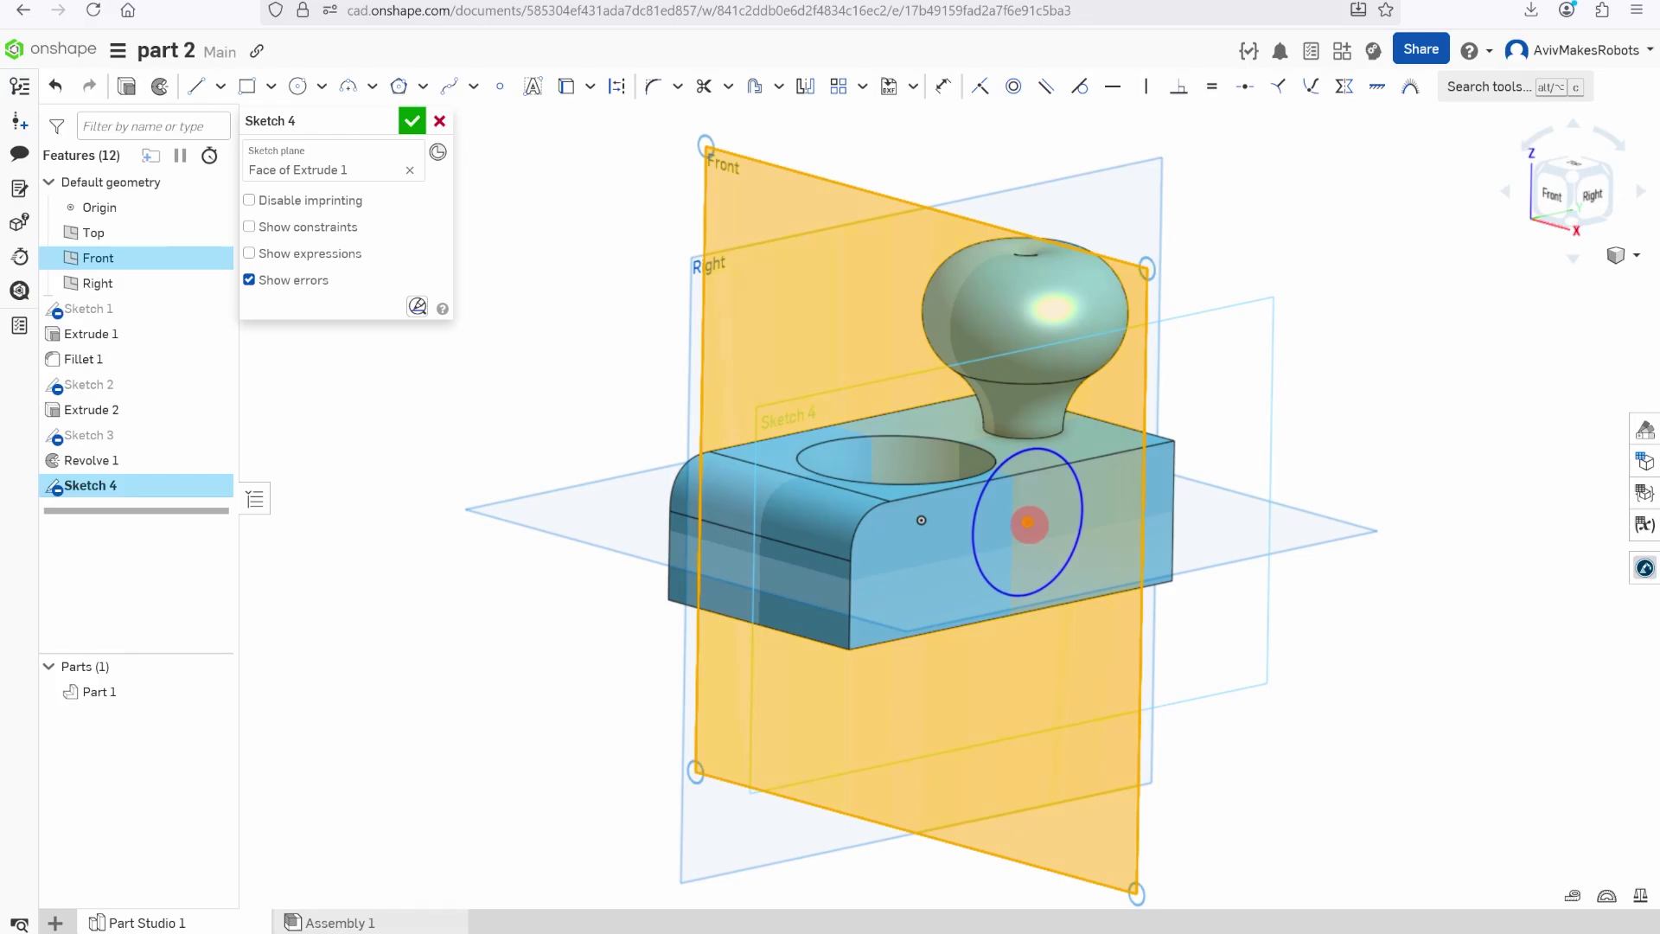
{"action": "left_click", "coordinate": [1027, 523]}
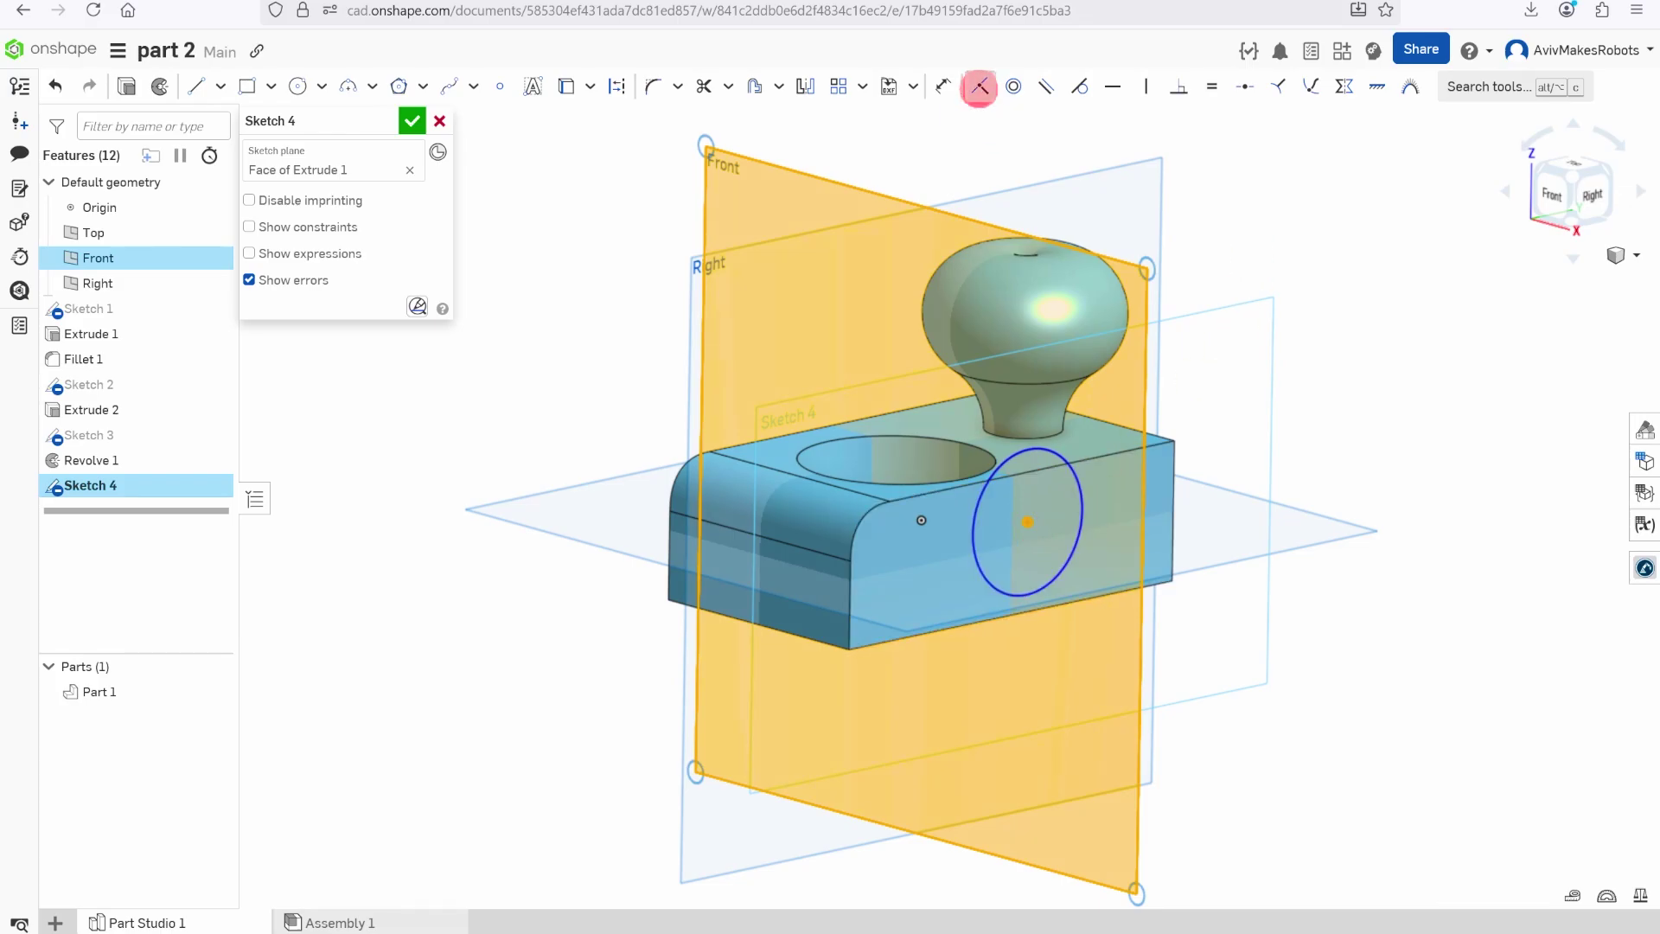
{"action": "left_click", "coordinate": [980, 86]}
{"action": "right_click_drag", "start_coordinate": [1185, 400], "coordinate": [1095, 409]}
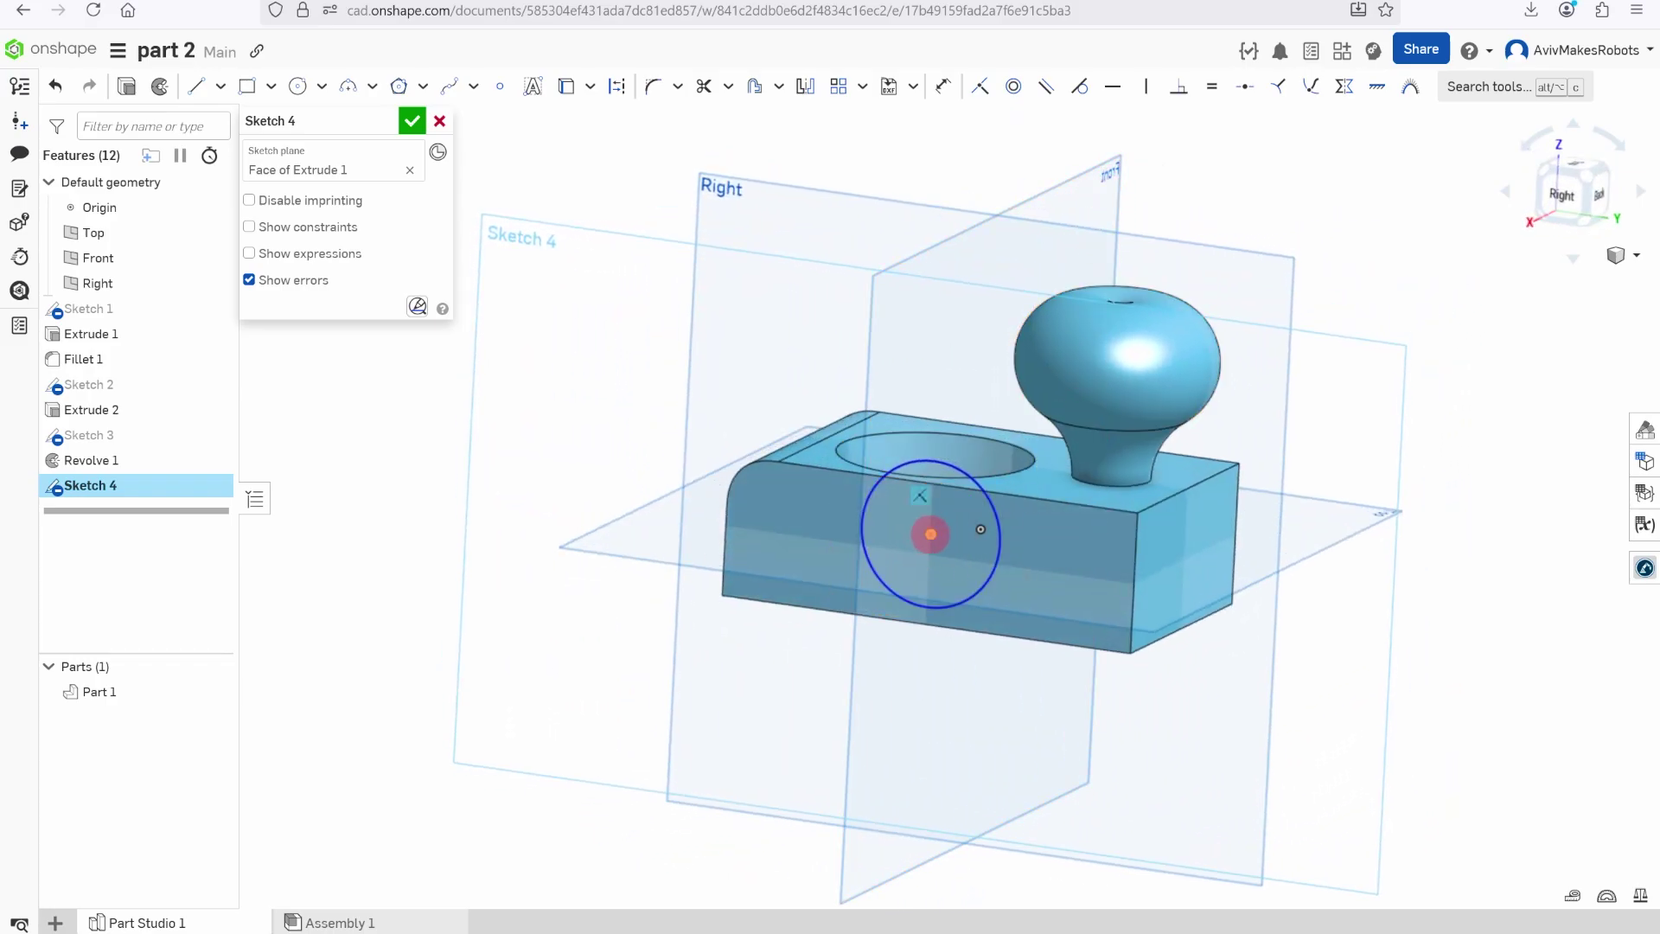
Make the circle's centre point coincident with the Top plane as well and finish the sketch
{"action": "mouse_move", "coordinate": [931, 533]}
{"action": "left_mouse_down"}
{"action": "mouse_move", "coordinate": [919, 541]}
{"action": "mouse_move", "coordinate": [911, 319]}
{"action": "mouse_move", "coordinate": [961, 670]}
{"action": "mouse_move", "coordinate": [937, 537]}
{"action": "mouse_move", "coordinate": [945, 289]}
{"action": "mouse_move", "coordinate": [922, 671]}
{"action": "mouse_move", "coordinate": [919, 327]}
{"action": "mouse_move", "coordinate": [923, 567]}
{"action": "mouse_move", "coordinate": [948, 519]}
{"action": "left_mouse_up"}
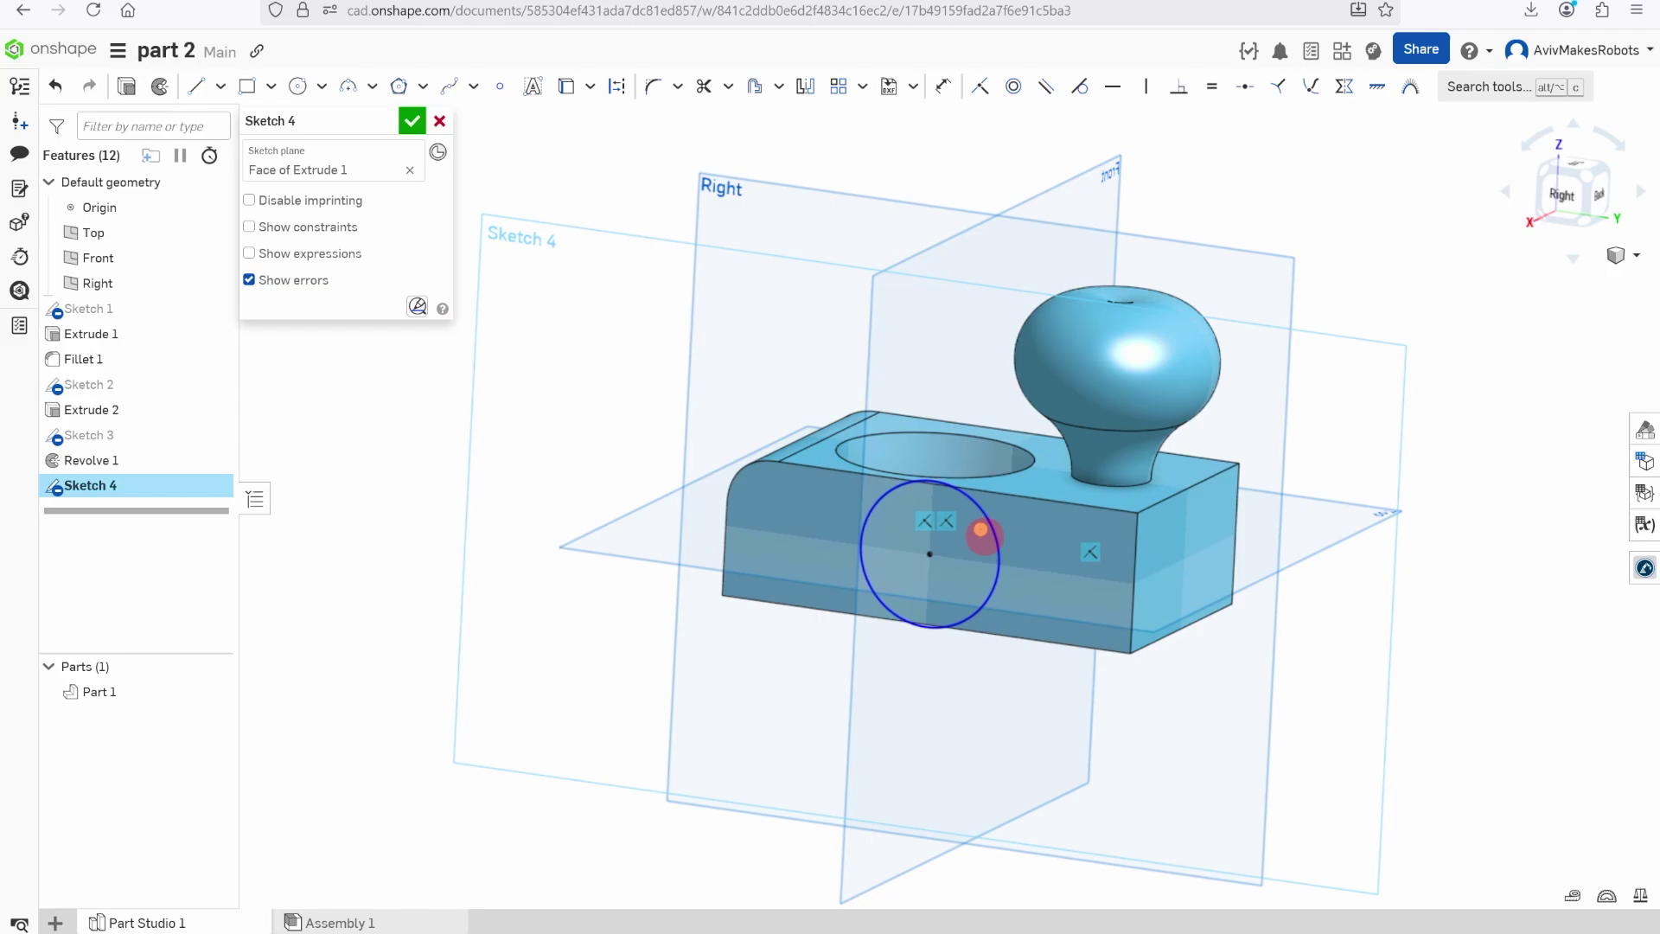
{"action": "scroll", "coordinate": [977, 514], "scroll_direction": "down", "scroll_amount": 2}
{"action": "scroll", "coordinate": [977, 513], "scroll_direction": "up", "scroll_amount": 1}
{"action": "mouse_move", "coordinate": [985, 536]}
{"action": "right_mouse_down"}
{"action": "mouse_move", "coordinate": [977, 513]}
{"action": "mouse_move", "coordinate": [972, 581]}
{"action": "right_mouse_up"}
{"action": "scroll", "coordinate": [971, 581], "scroll_direction": "up", "scroll_amount": 1}
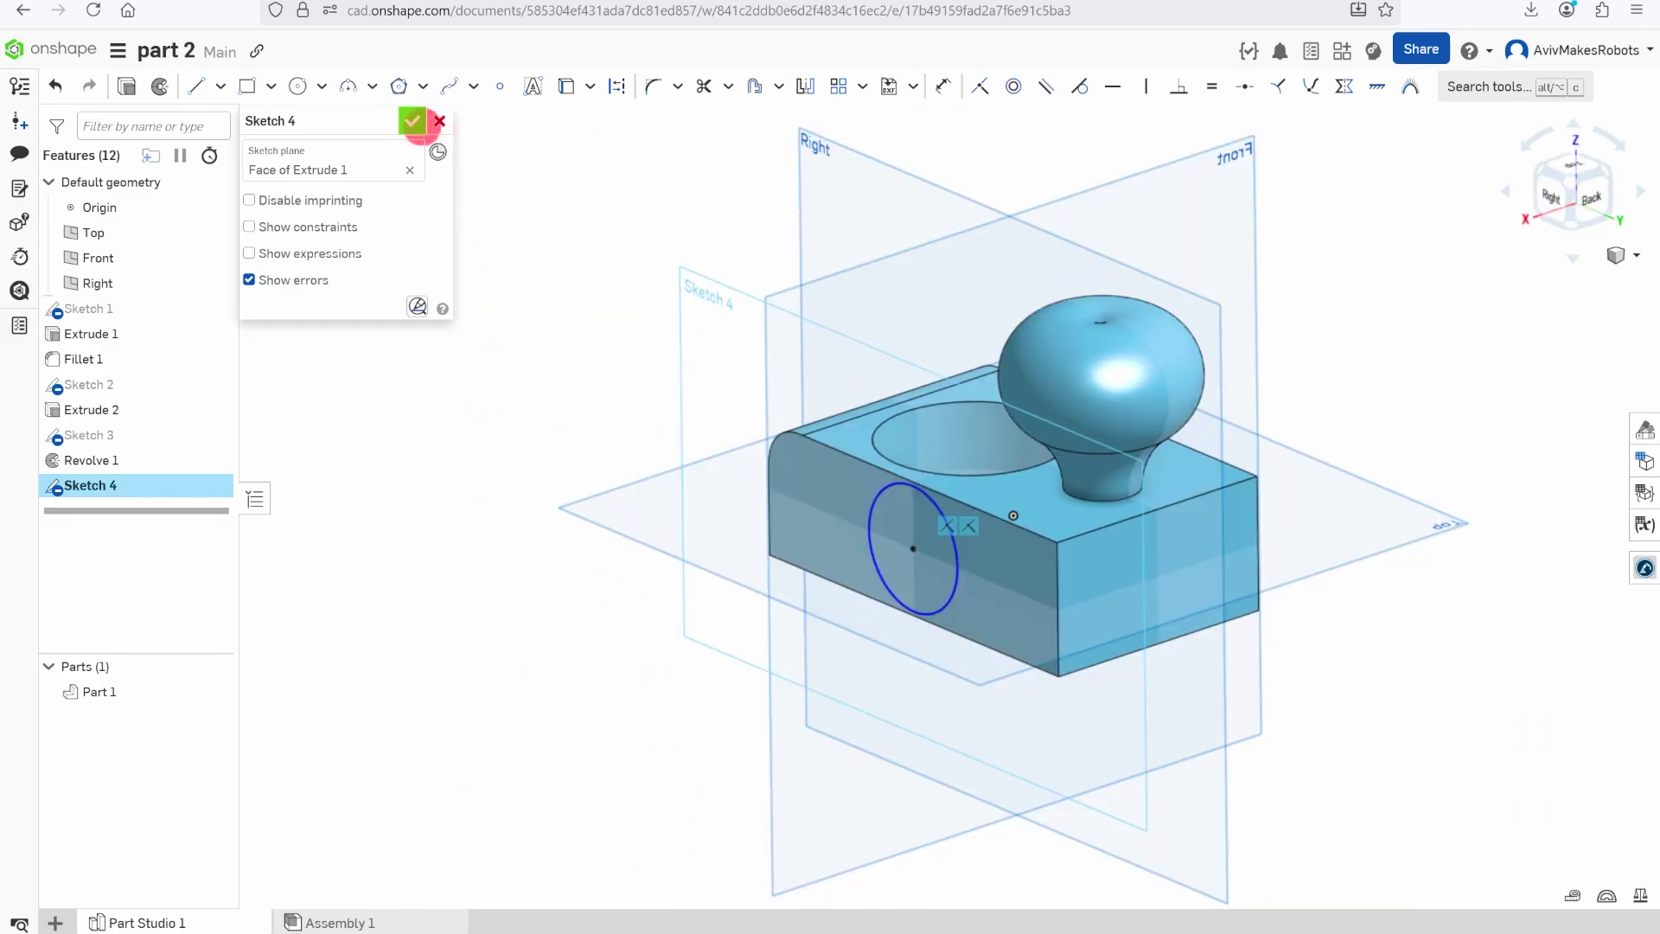
{"action": "left_click", "coordinate": [415, 125]}
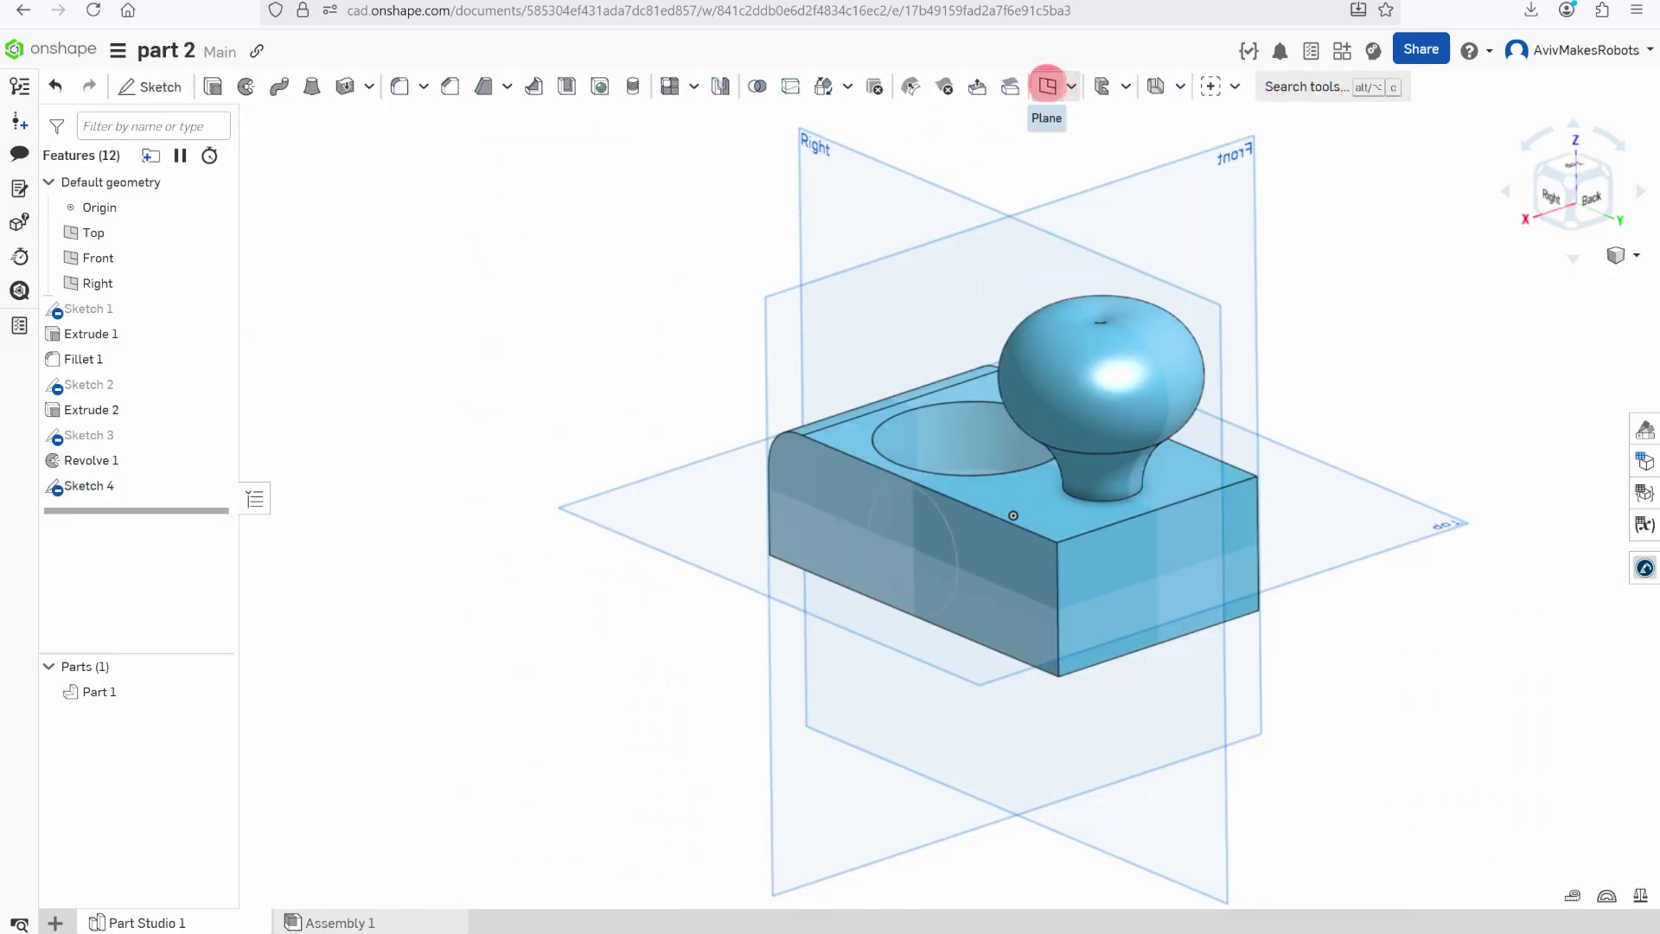
Create an offset plane about 57.3 mm outward from the side face that carries the circle
{"action": "left_click", "coordinate": [1046, 85]}
{"action": "left_click", "coordinate": [832, 480]}
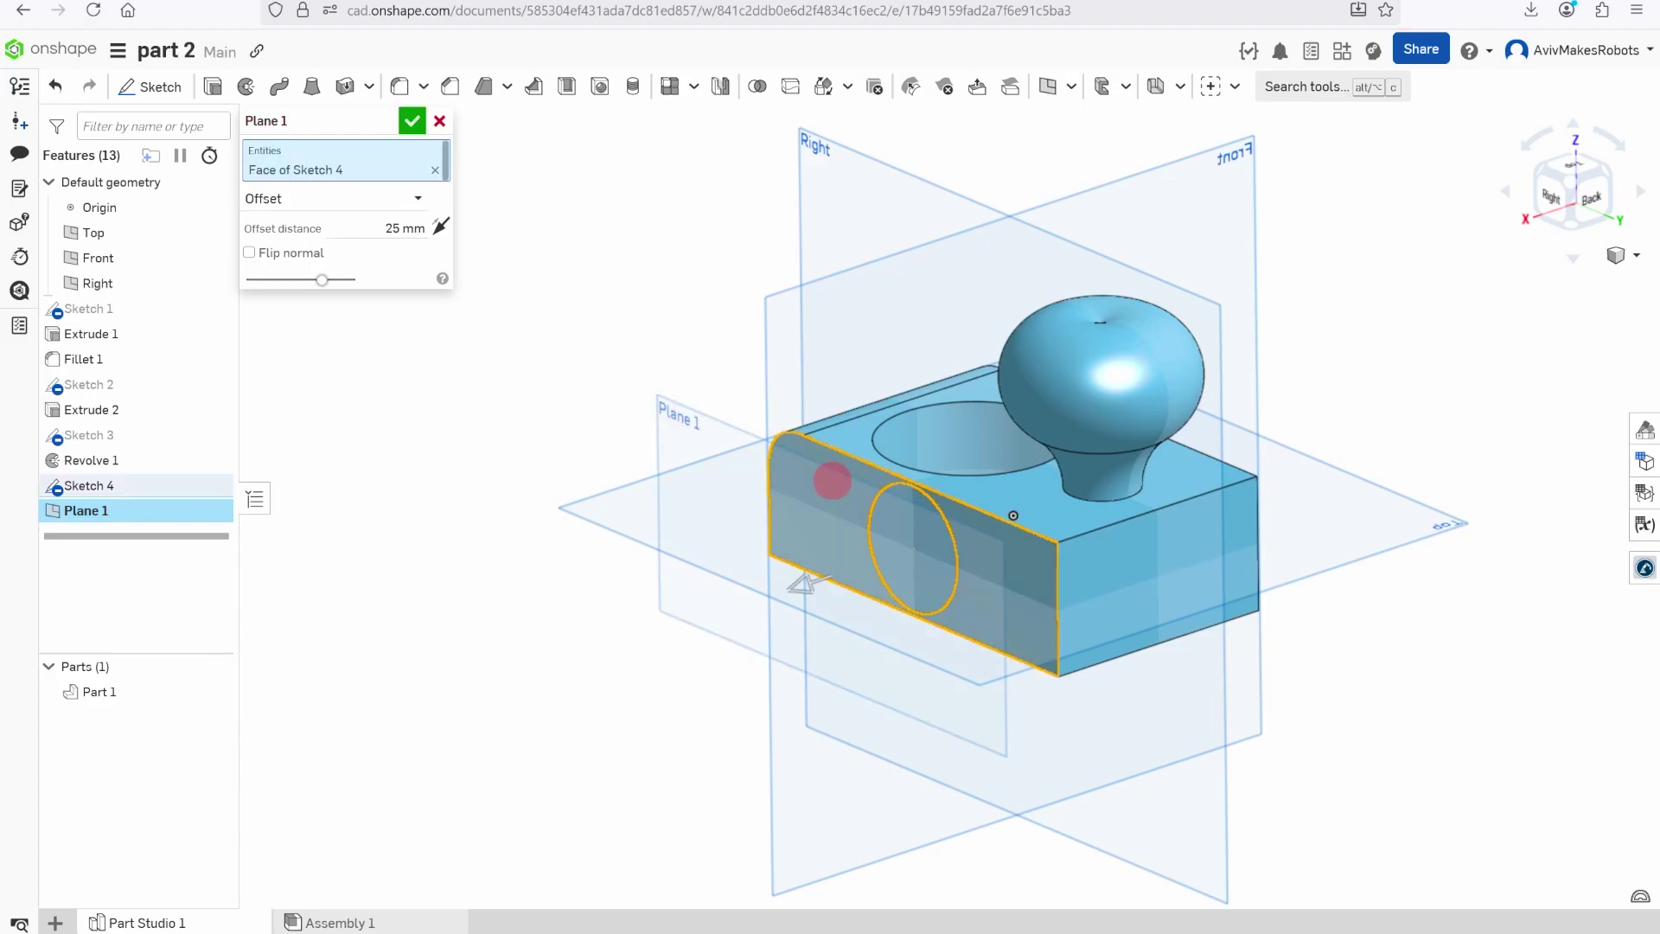
{"action": "left_click_drag", "start_coordinate": [820, 570], "coordinate": [689, 604]}
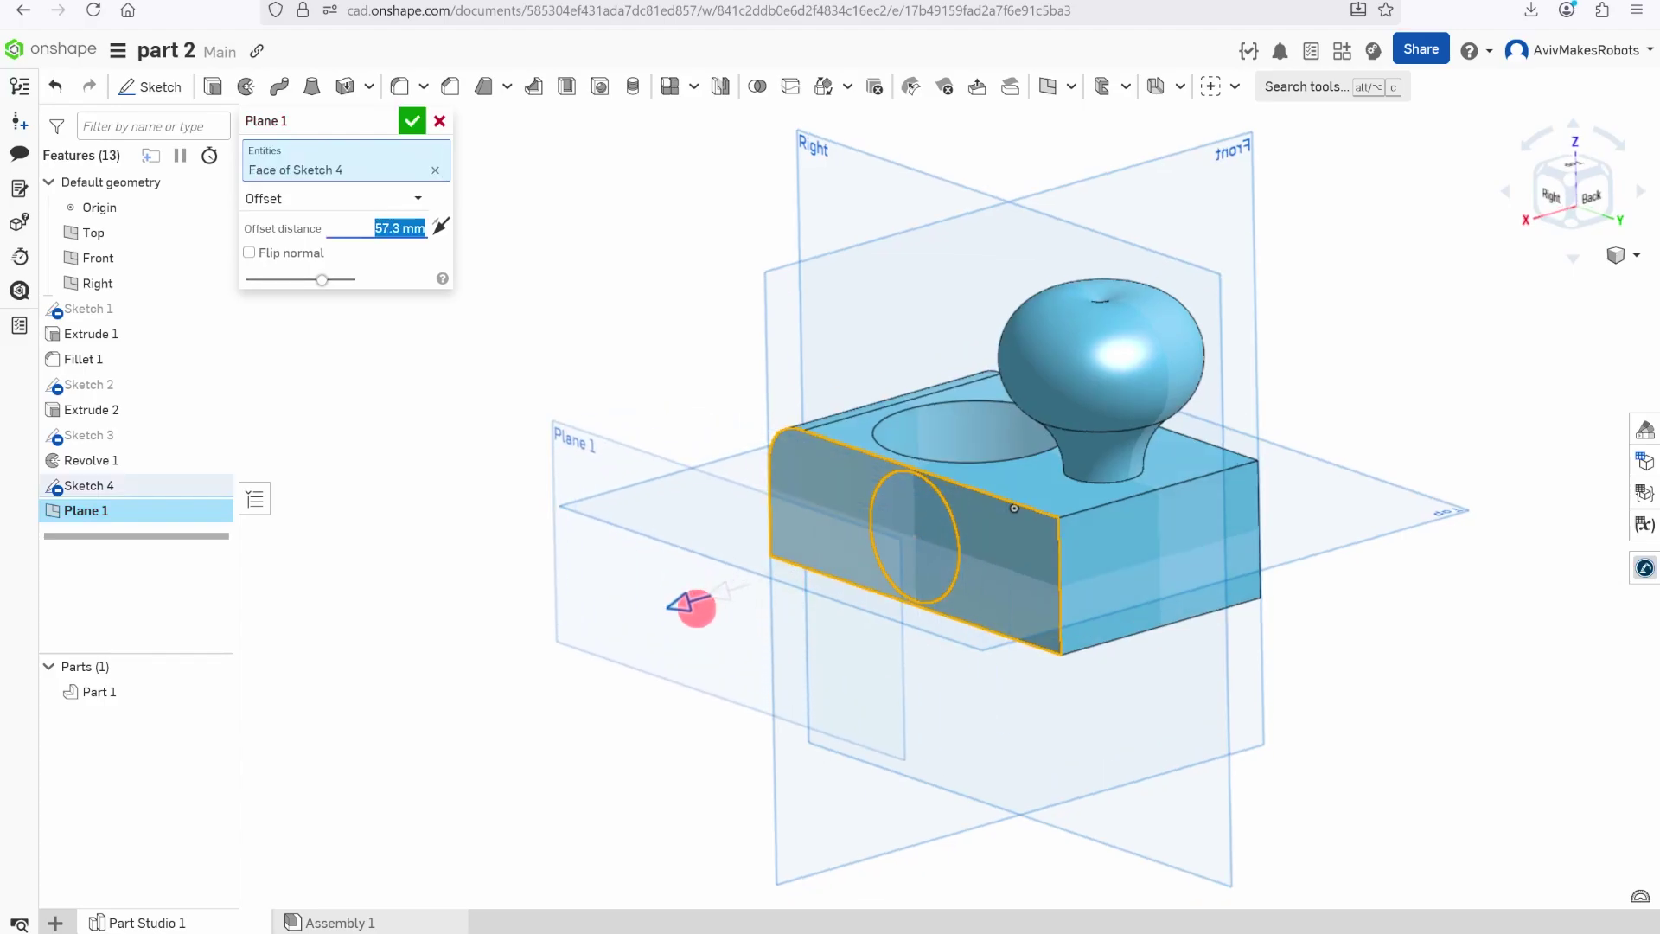
{"action": "right_click_drag", "start_coordinate": [689, 604], "coordinate": [412, 120]}
{"action": "left_click", "coordinate": [412, 120]}
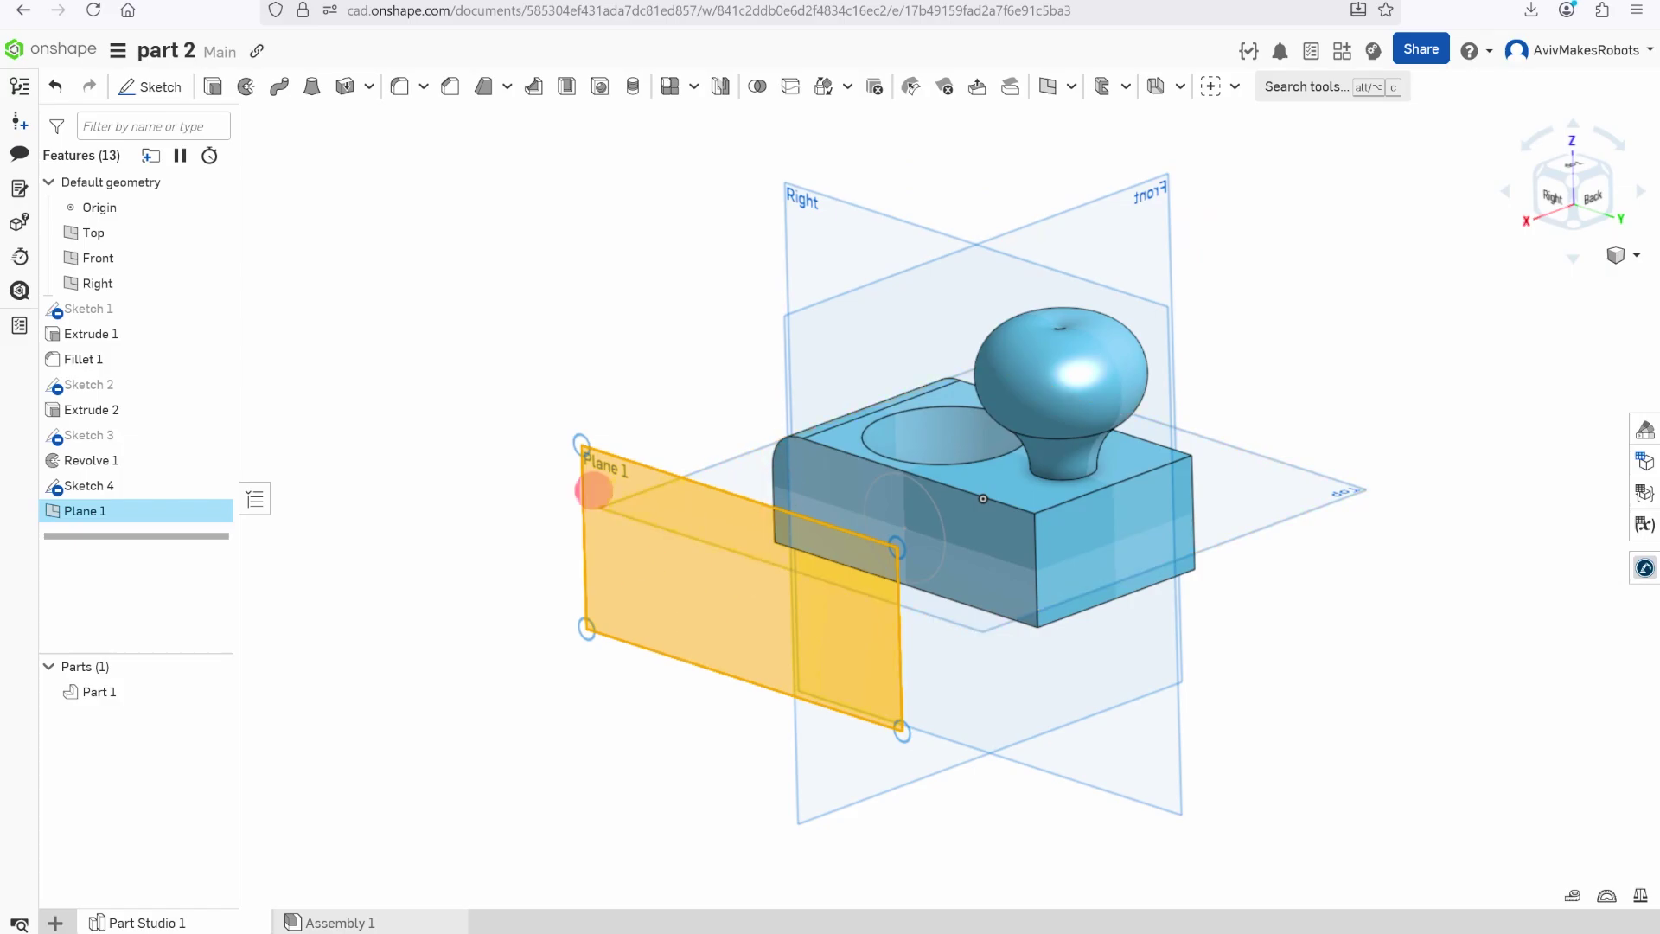
On the offset plane, sketch a centre-point rectangle from the origin, about 31.5 by 31.2 mm, and finish the sketch
{"action": "left_click", "coordinate": [152, 87]}
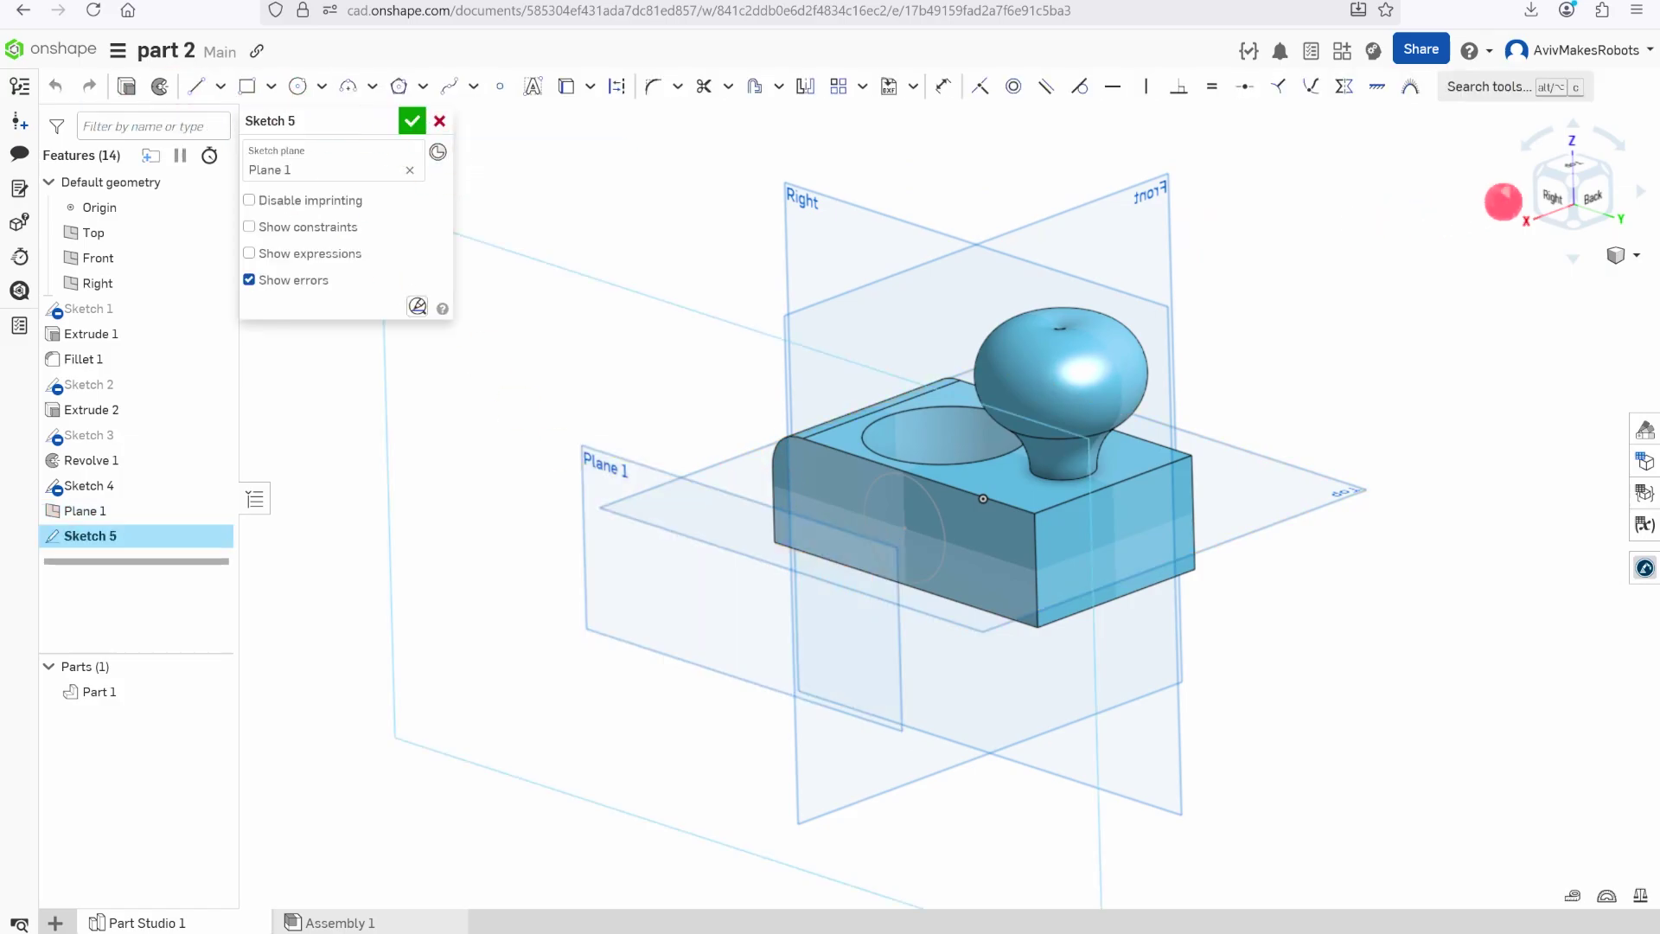
{"action": "key", "text": "n"}
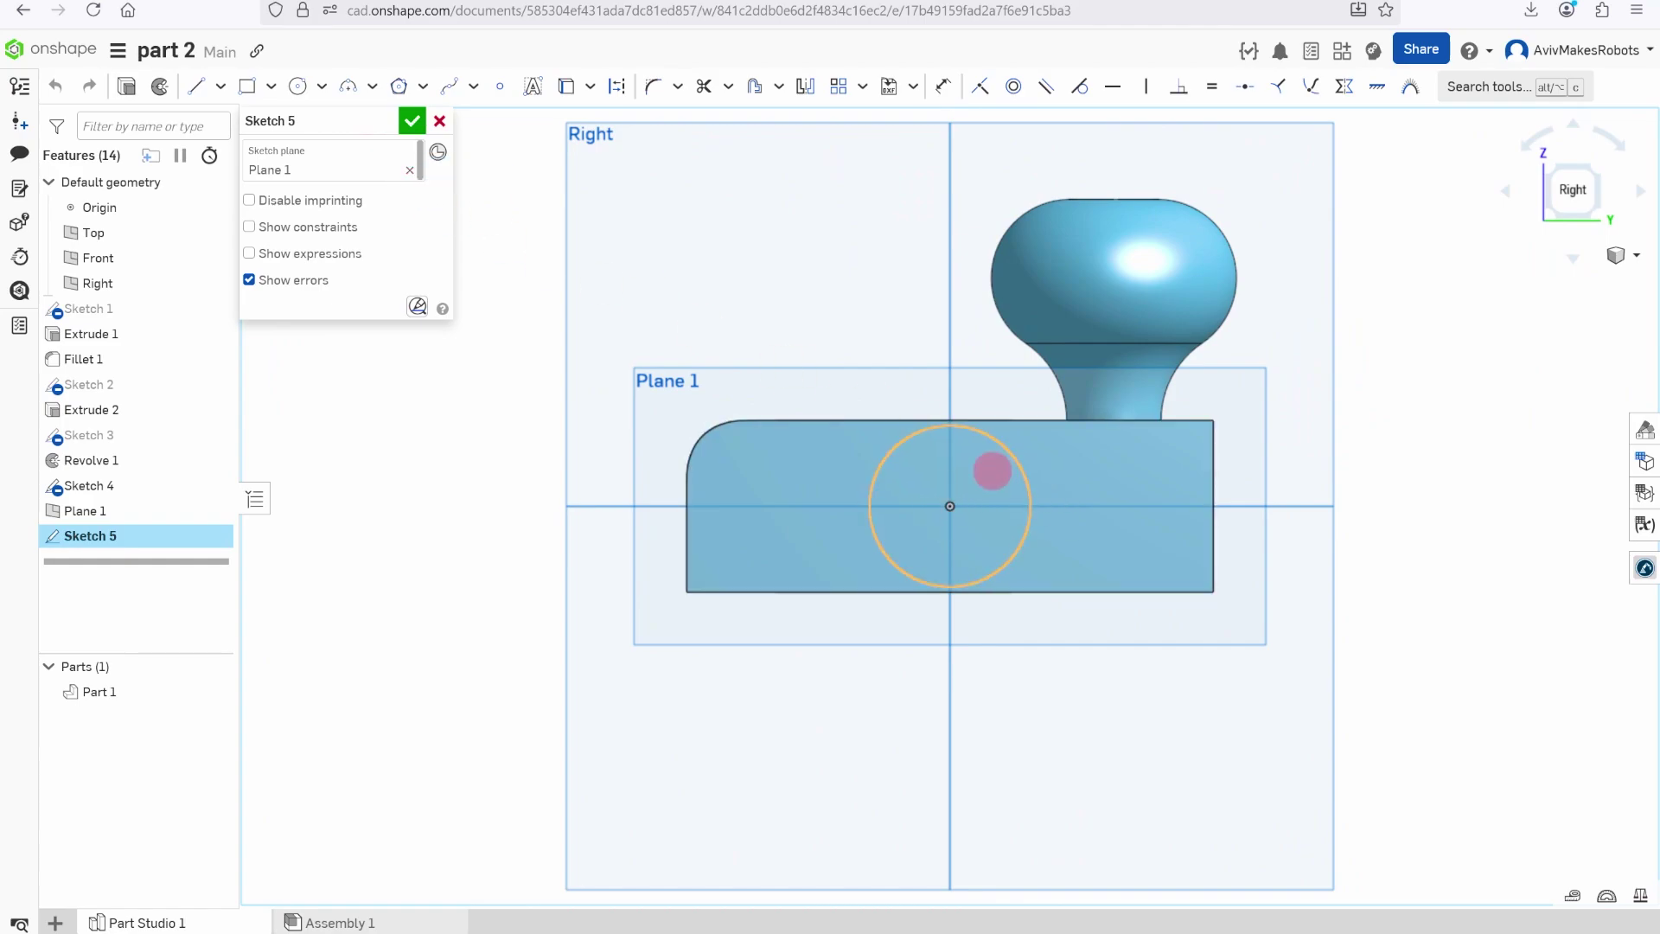
{"action": "left_click", "coordinate": [271, 85]}
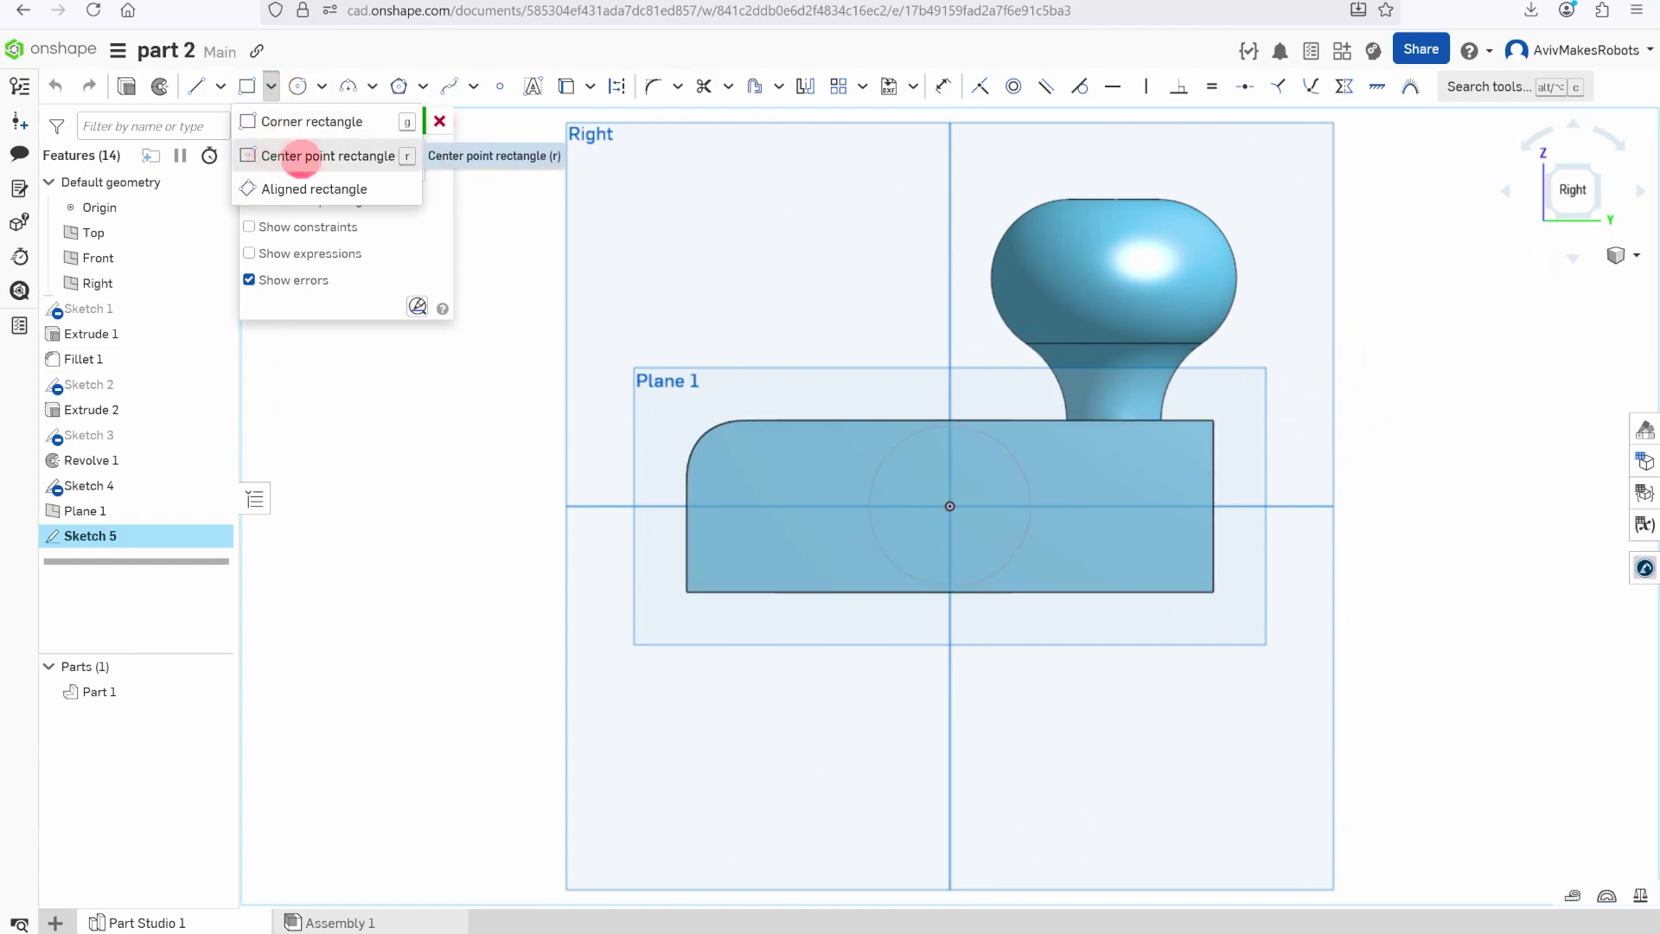
{"action": "left_click", "coordinate": [300, 156]}
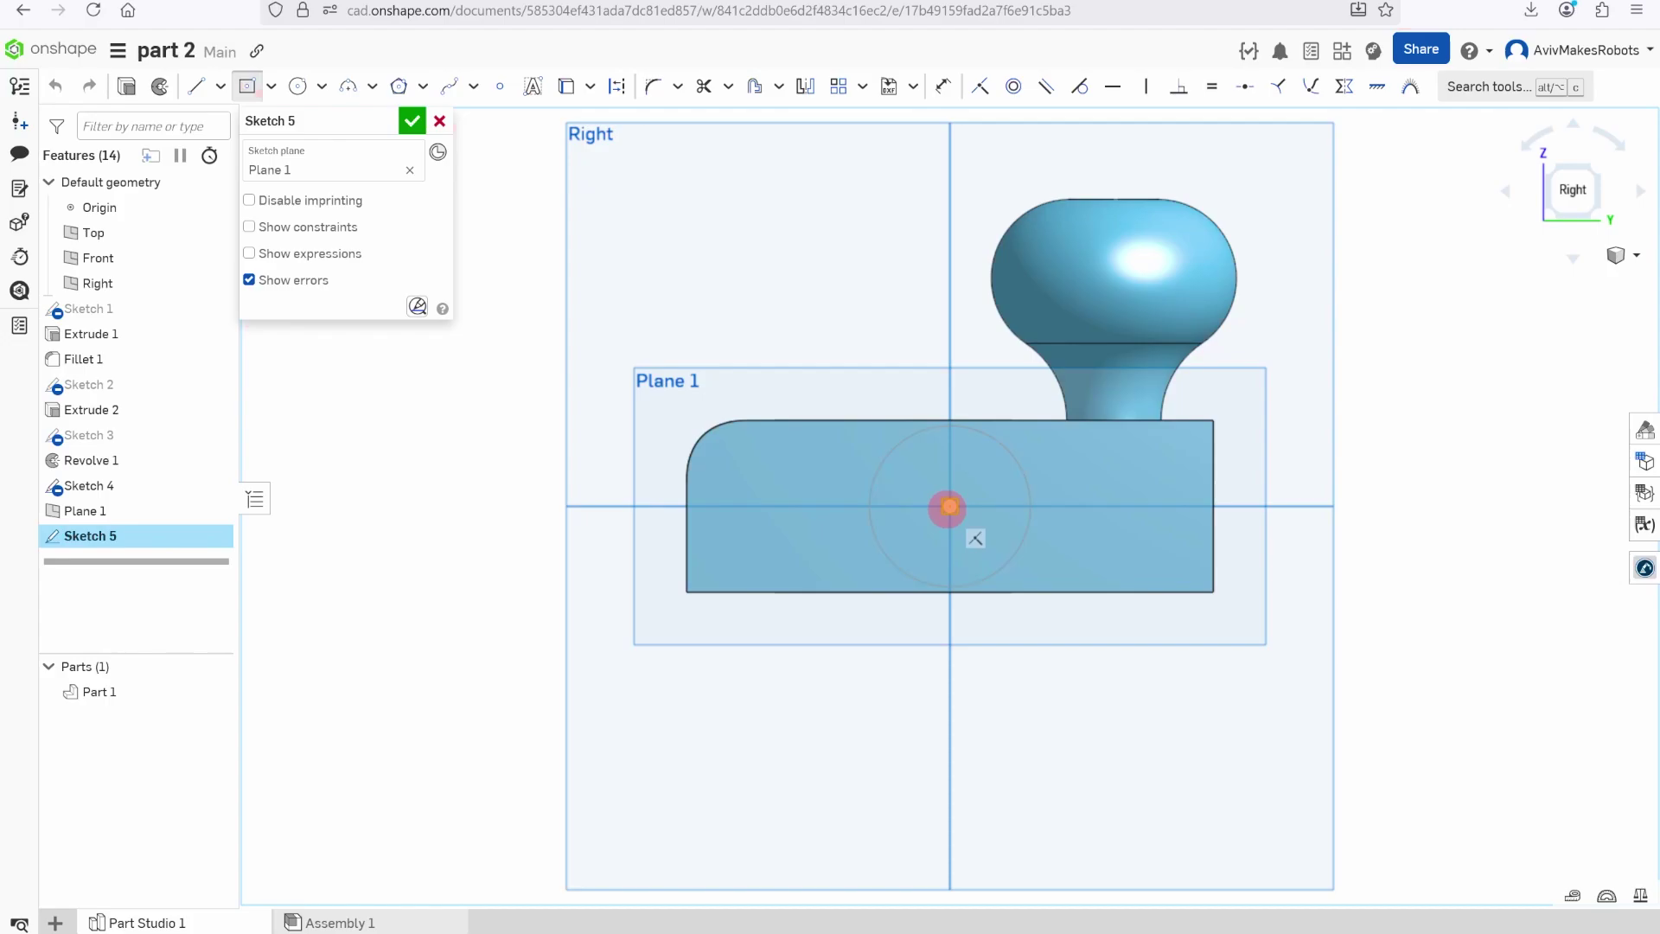
{"action": "left_click", "coordinate": [972, 523]}
{"action": "scroll", "coordinate": [1041, 576], "scroll_direction": "up", "scroll_amount": 3}
{"action": "left_click", "coordinate": [1023, 593]}
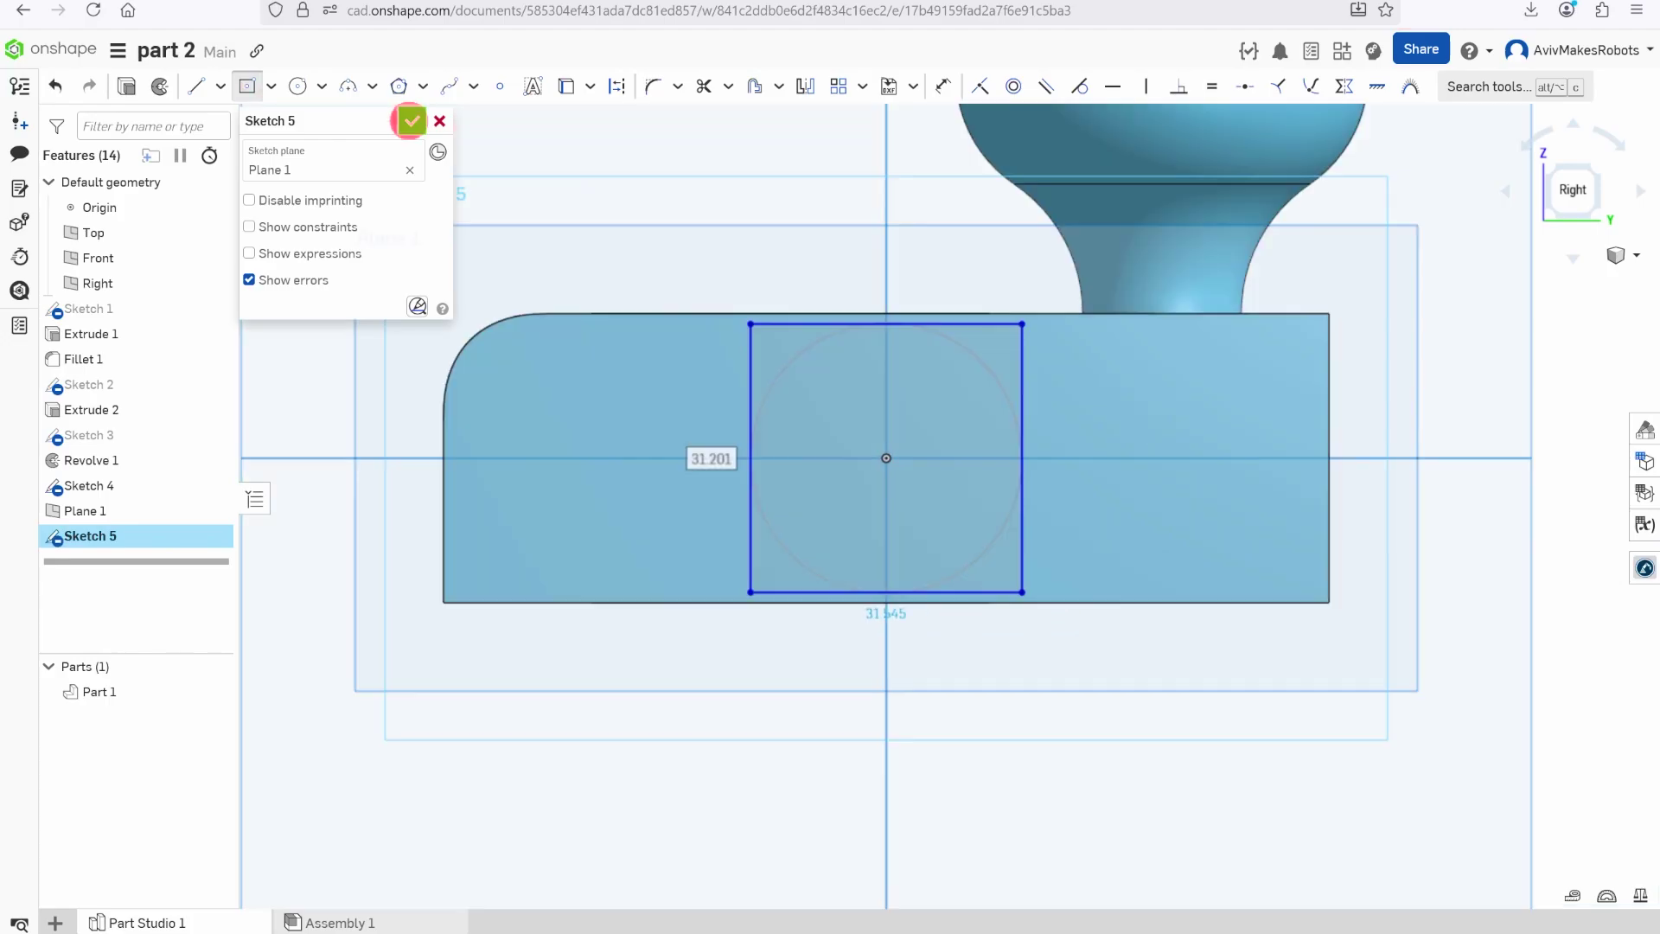
{"action": "left_click", "coordinate": [412, 122]}
Examine the circle on the block's side face and the rectangle on the offset plane as the two facing profiles
{"action": "scroll", "coordinate": [997, 412], "scroll_direction": "down", "scroll_amount": 4}
{"action": "right_click_drag", "start_coordinate": [1067, 364], "coordinate": [990, 386]}
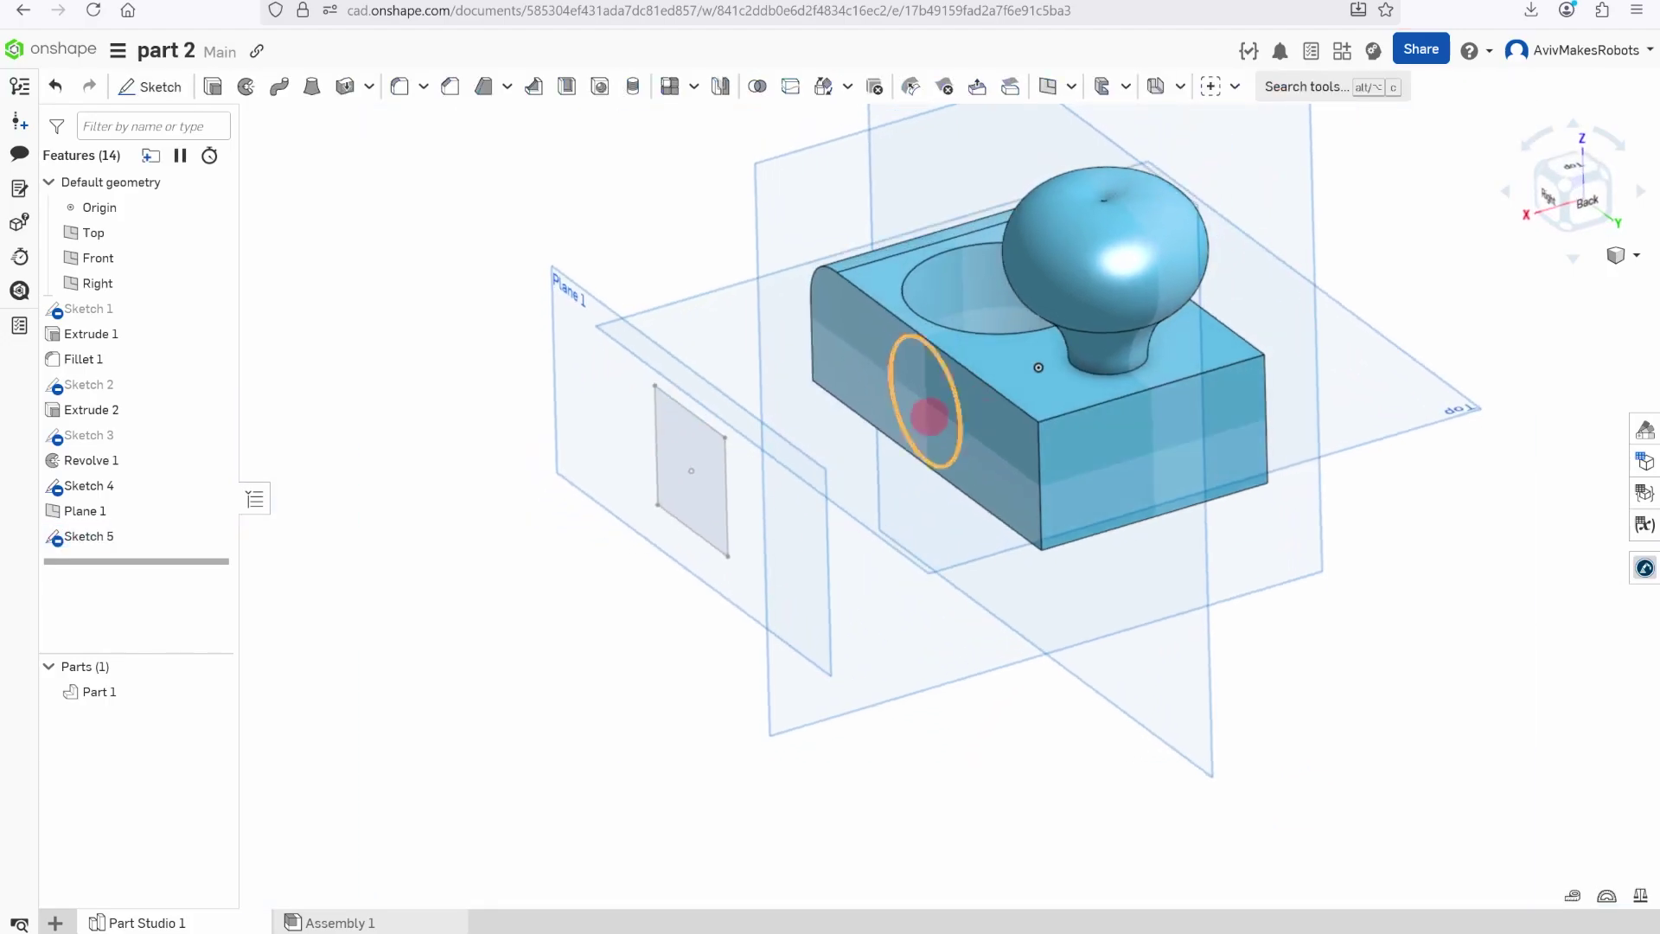
{"action": "scroll", "coordinate": [985, 383], "scroll_direction": "up", "scroll_amount": 3}
{"action": "left_click", "coordinate": [982, 360]}
{"action": "scroll", "coordinate": [982, 360], "scroll_direction": "down", "scroll_amount": 3}
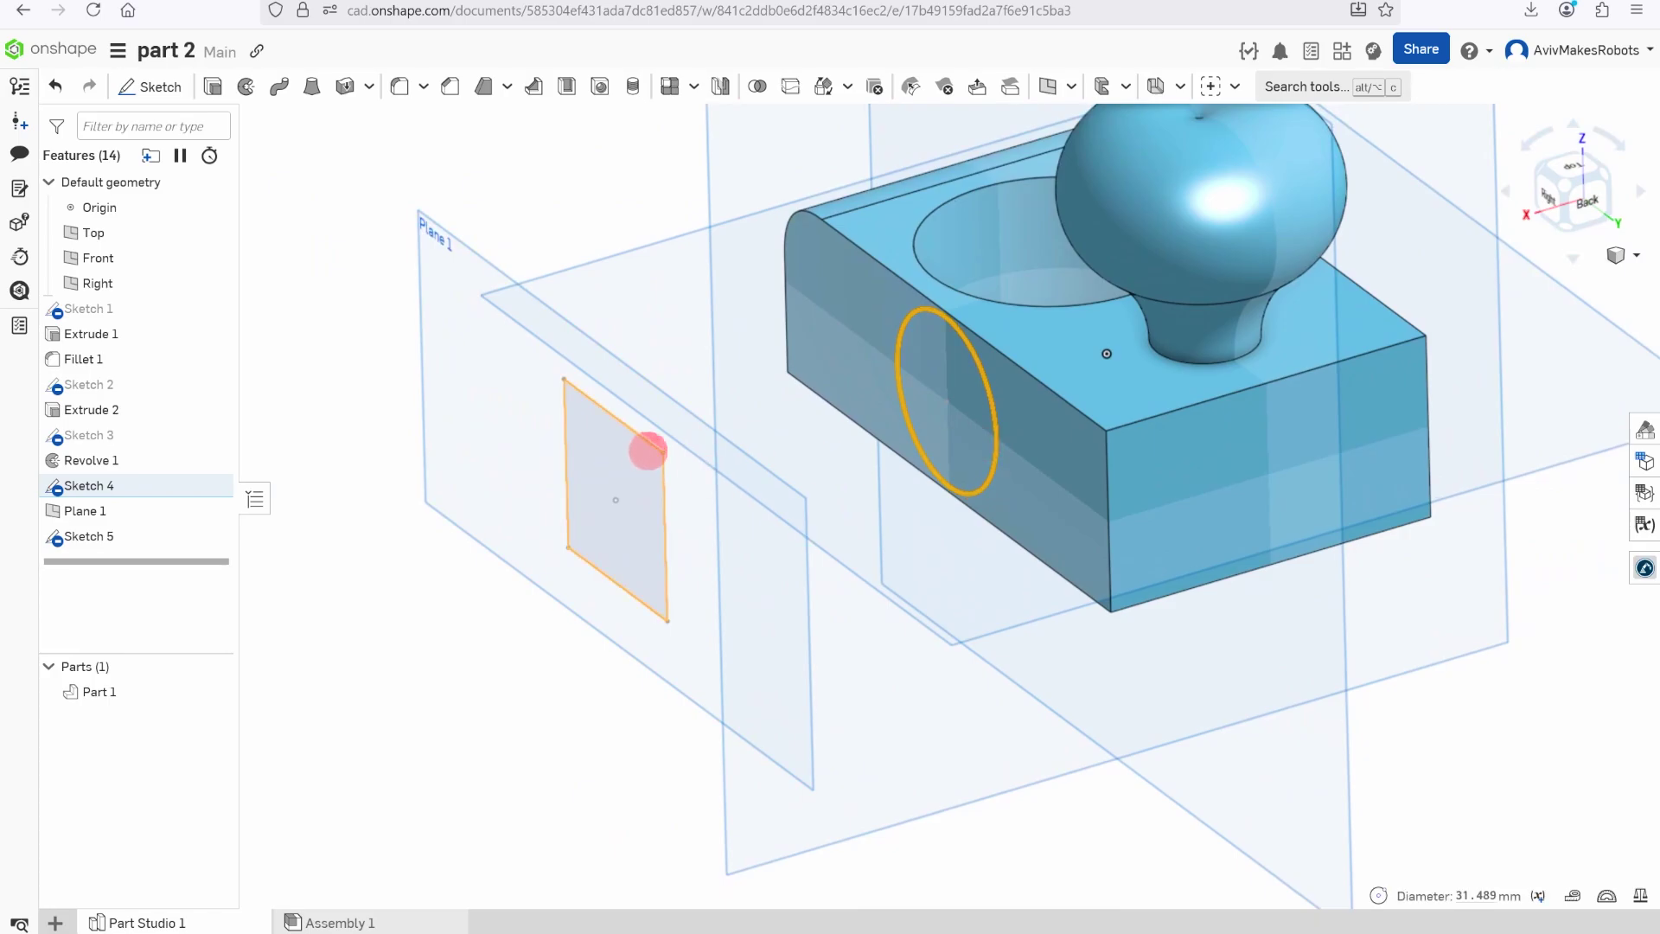
{"action": "left_click", "coordinate": [649, 447]}
{"action": "left_click", "coordinate": [685, 500]}
{"action": "key", "text": "space"}
{"action": "right_click_drag", "start_coordinate": [846, 467], "coordinate": [881, 428]}
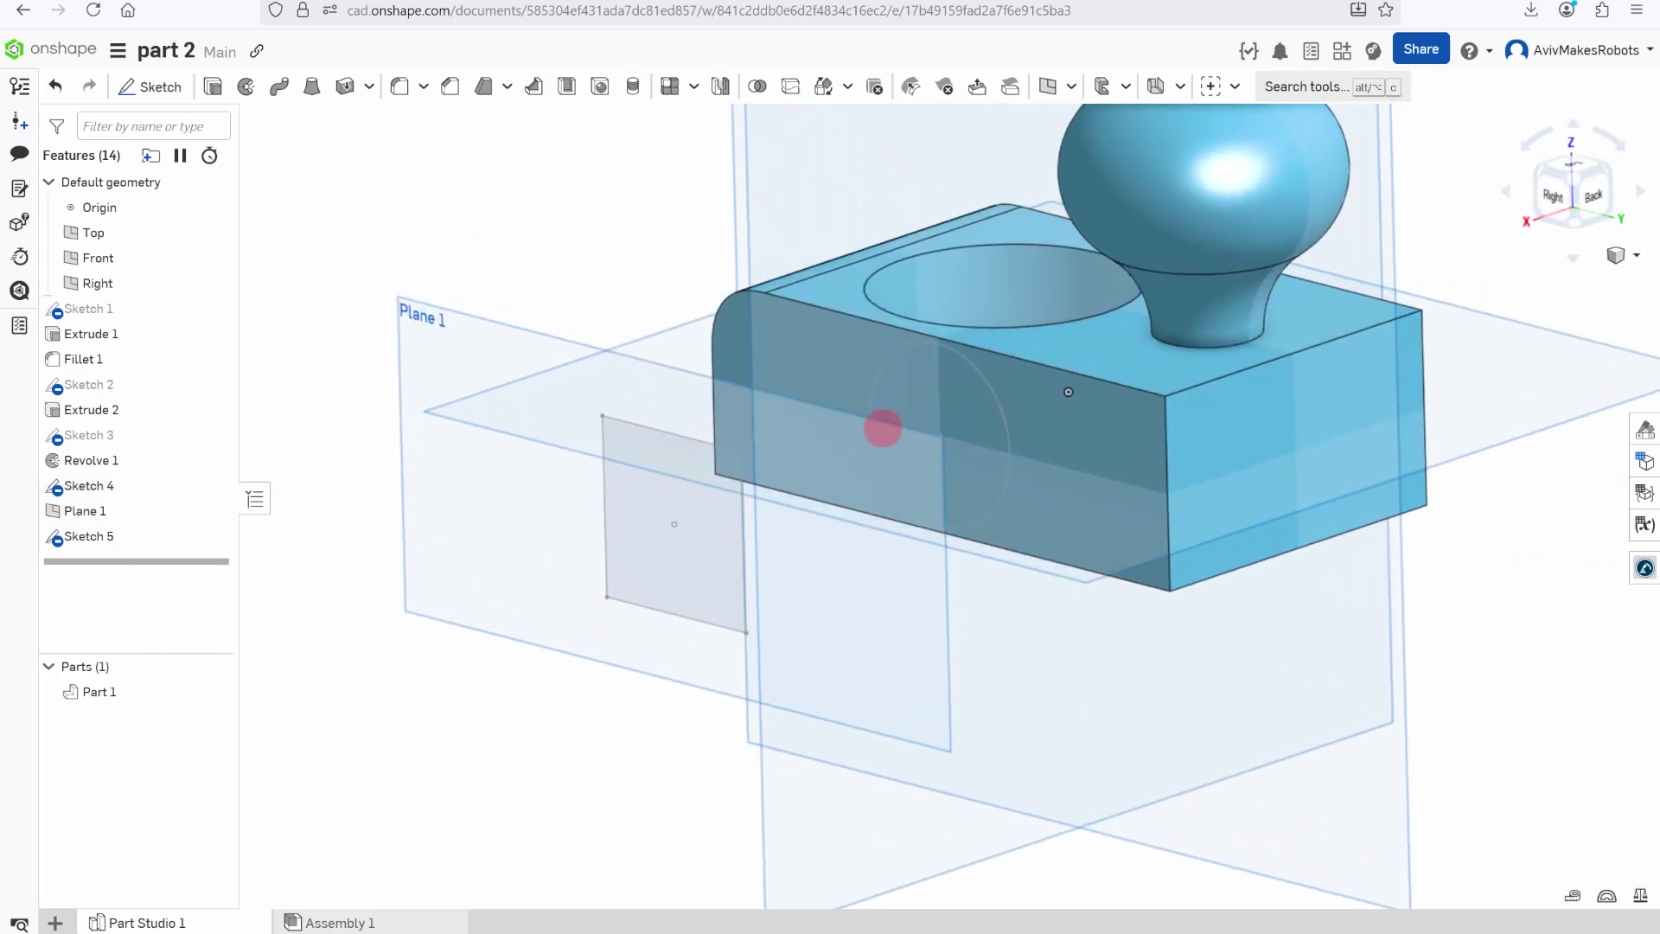
Loft a solid between the circle and the rectangle profiles, adding it to Part 1
{"action": "left_click", "coordinate": [311, 85]}
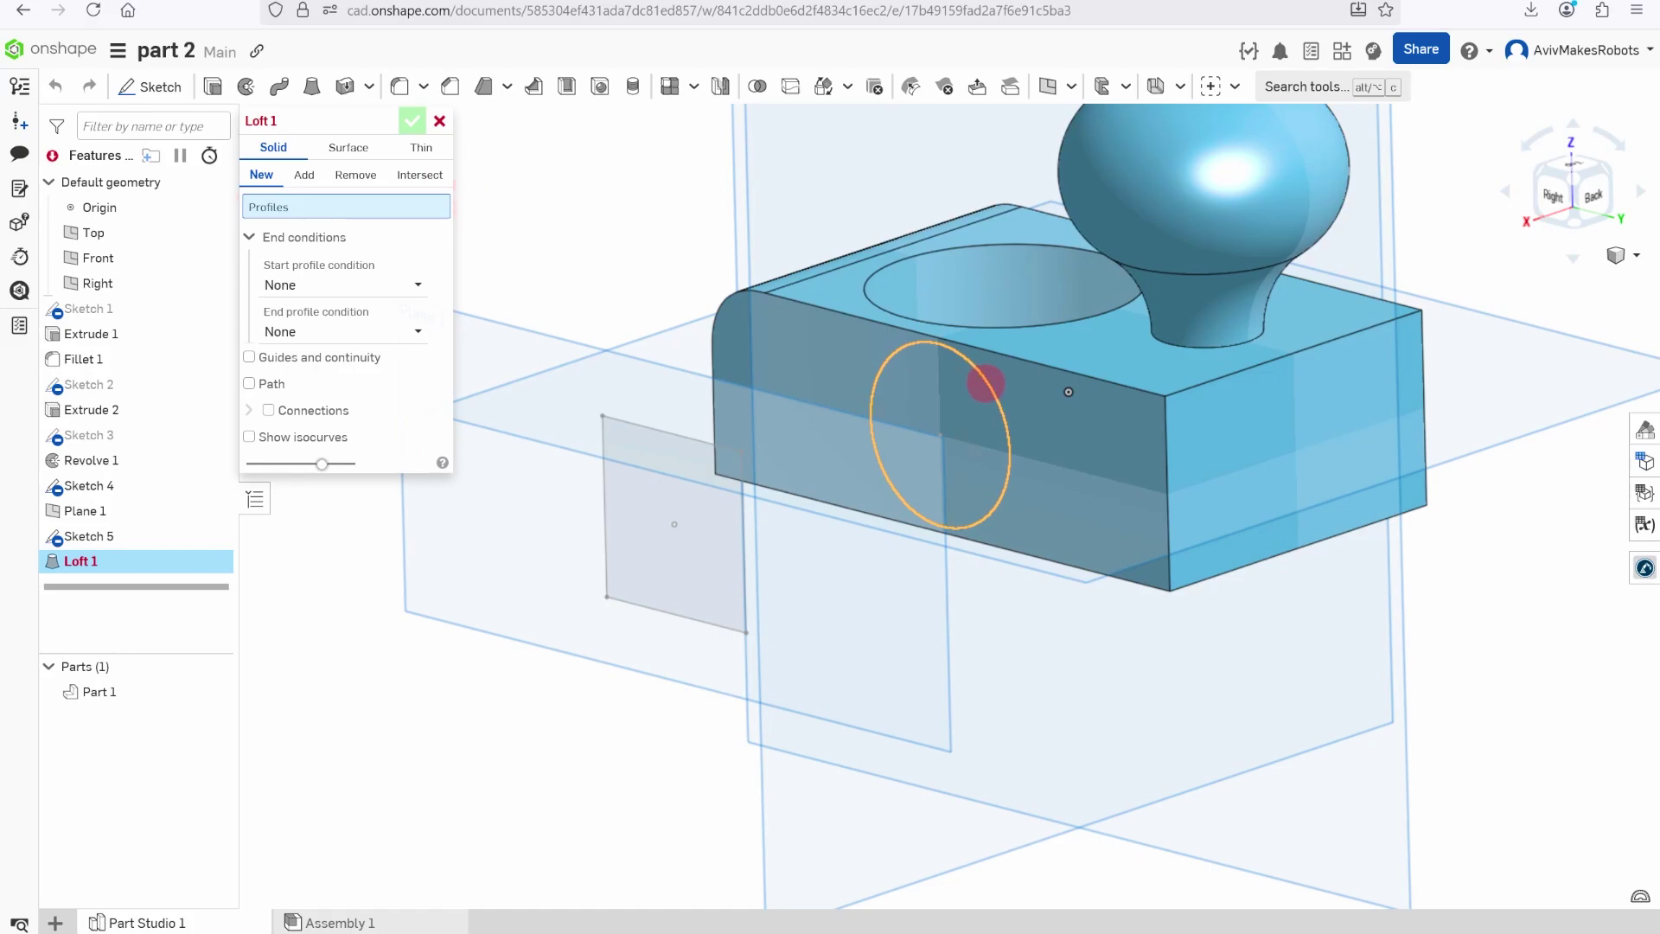
{"action": "left_click", "coordinate": [986, 383]}
{"action": "left_click", "coordinate": [655, 429]}
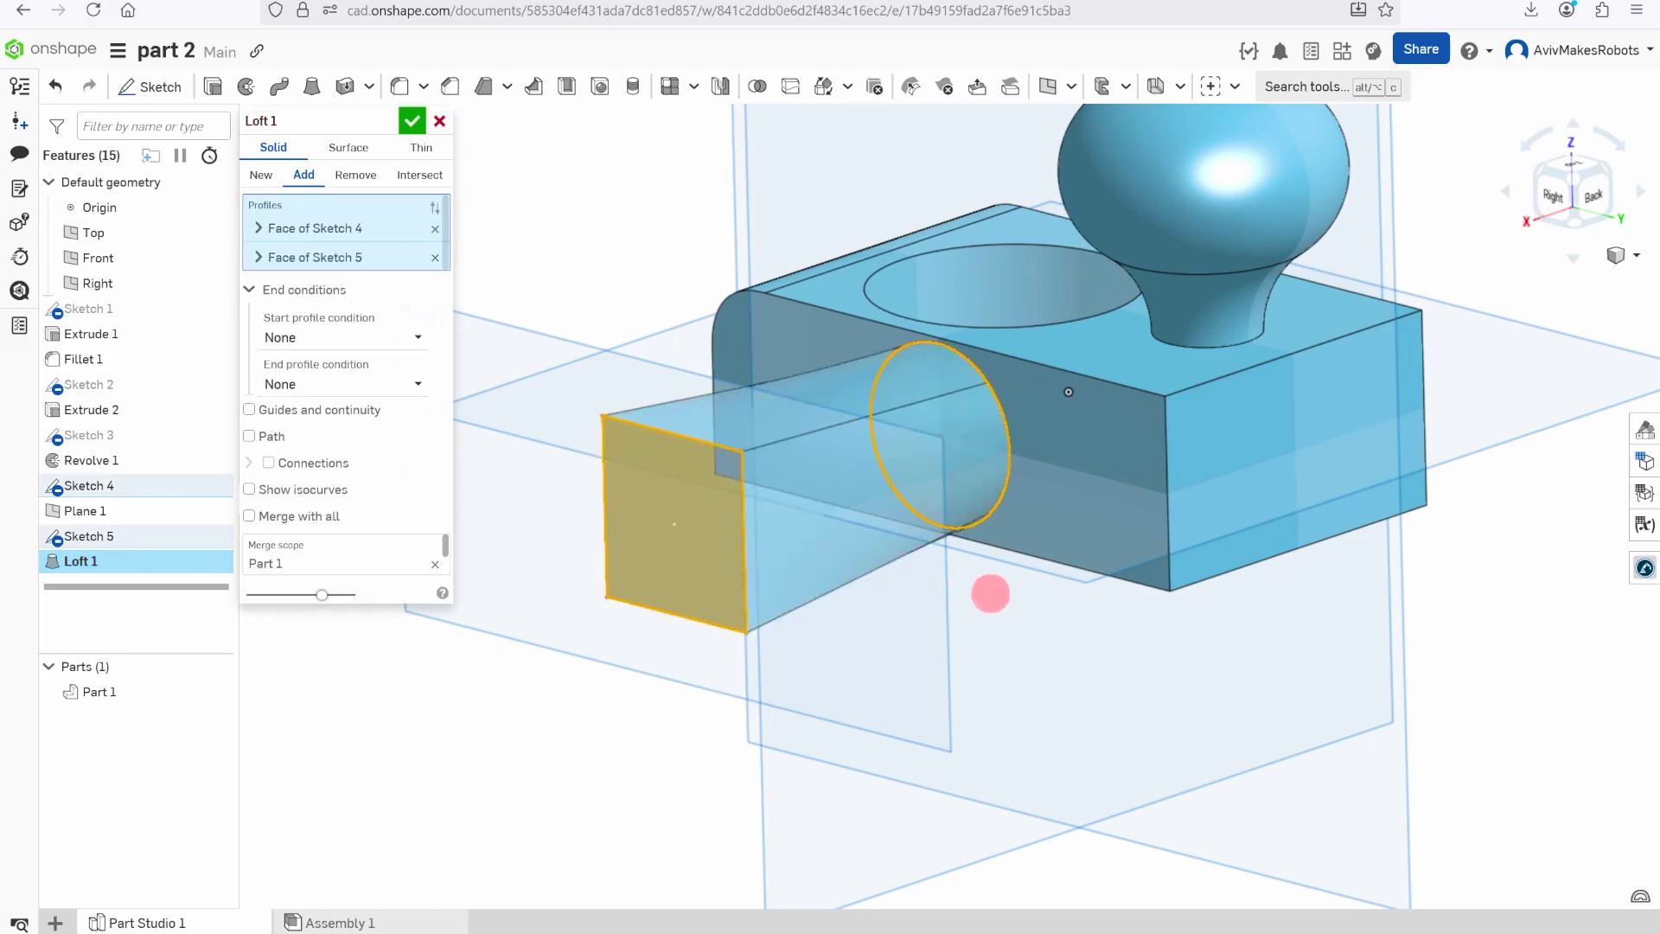
{"action": "right_click_drag", "start_coordinate": [990, 594], "coordinate": [971, 564]}
{"action": "scroll", "coordinate": [828, 580], "scroll_direction": "up", "scroll_amount": 2}
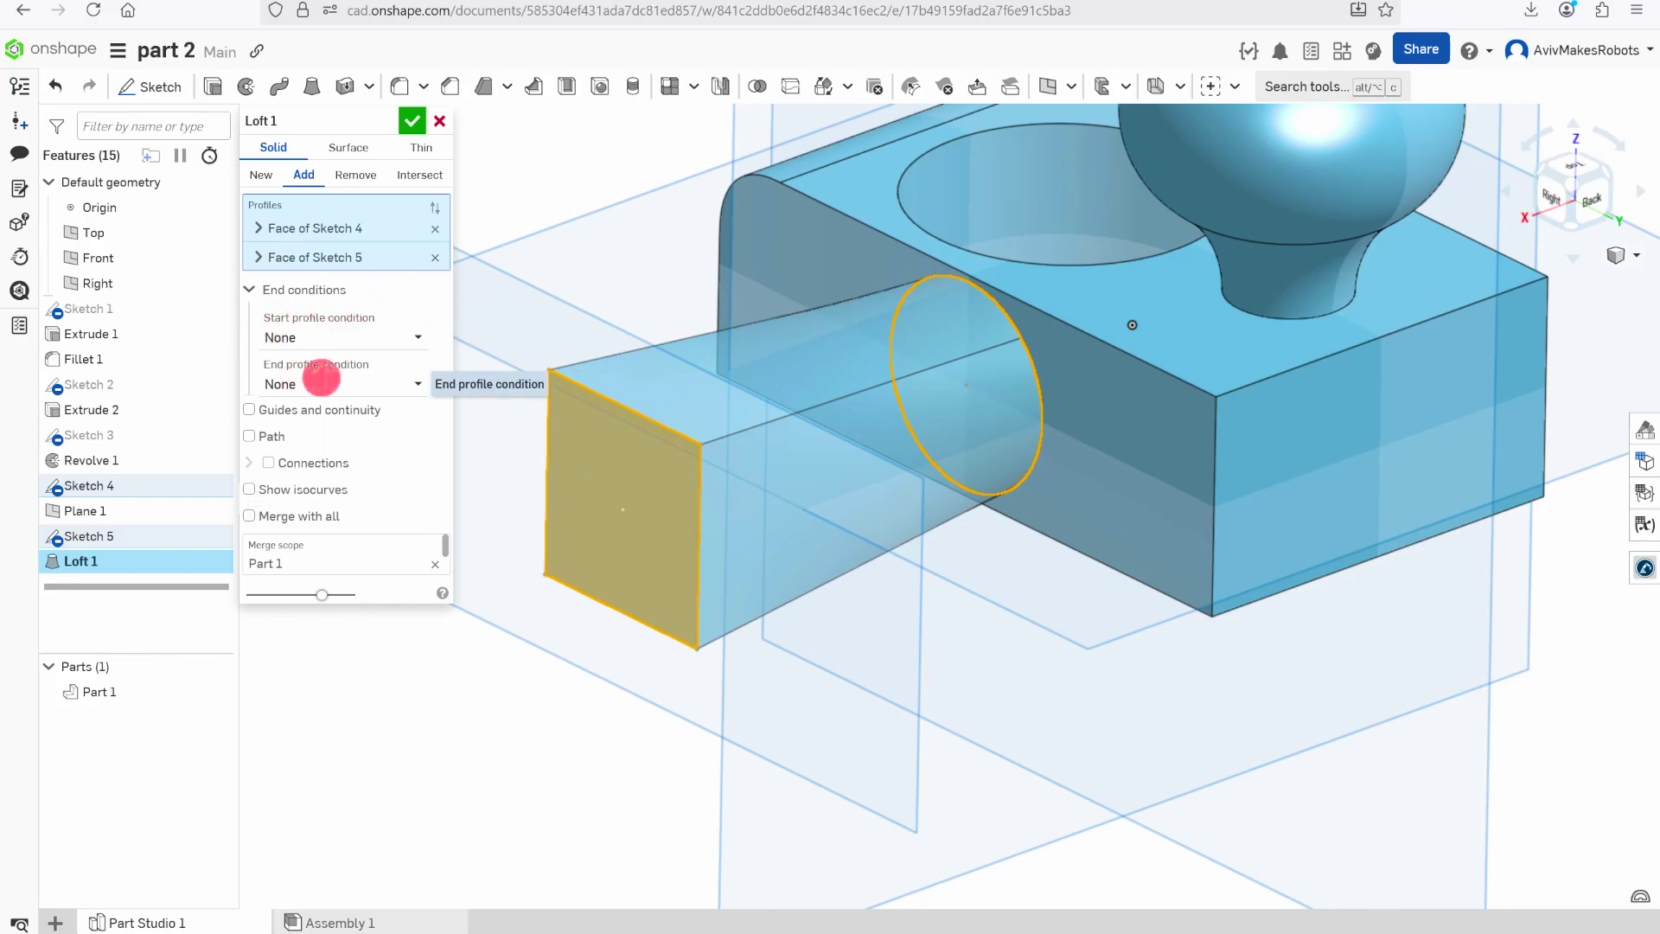
Set the loft's start profile condition to Normal to profile and inspect the preview's shape
{"action": "left_click", "coordinate": [340, 330]}
{"action": "left_click", "coordinate": [320, 392]}
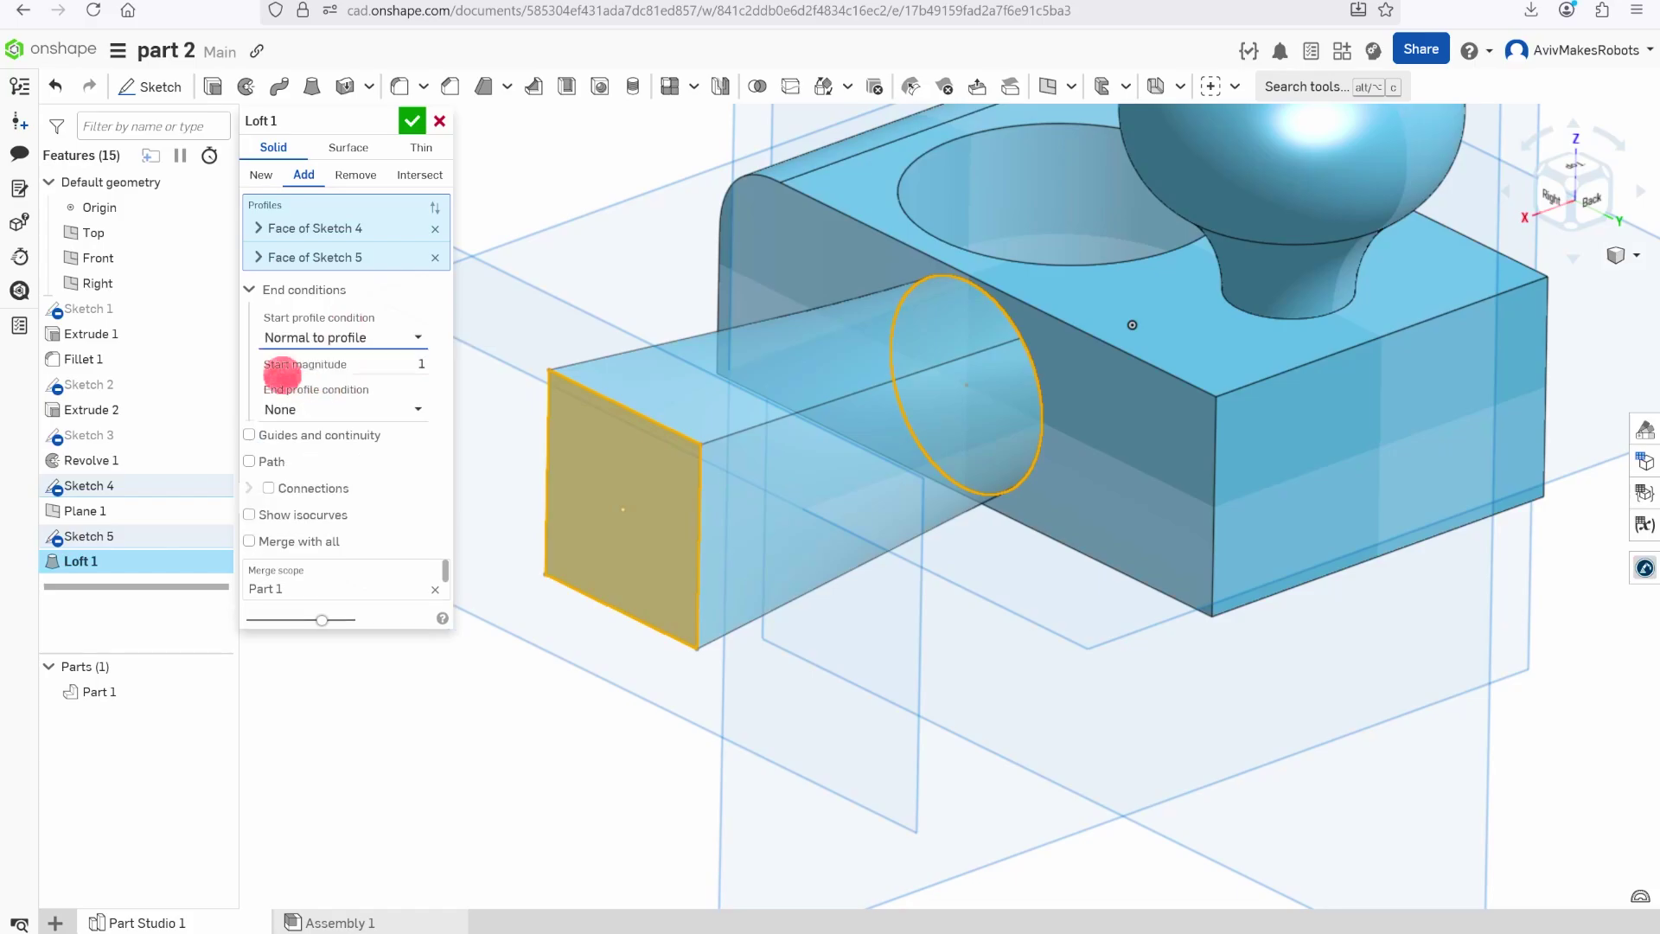
{"action": "scroll", "coordinate": [869, 500], "scroll_direction": "up", "scroll_amount": 5}
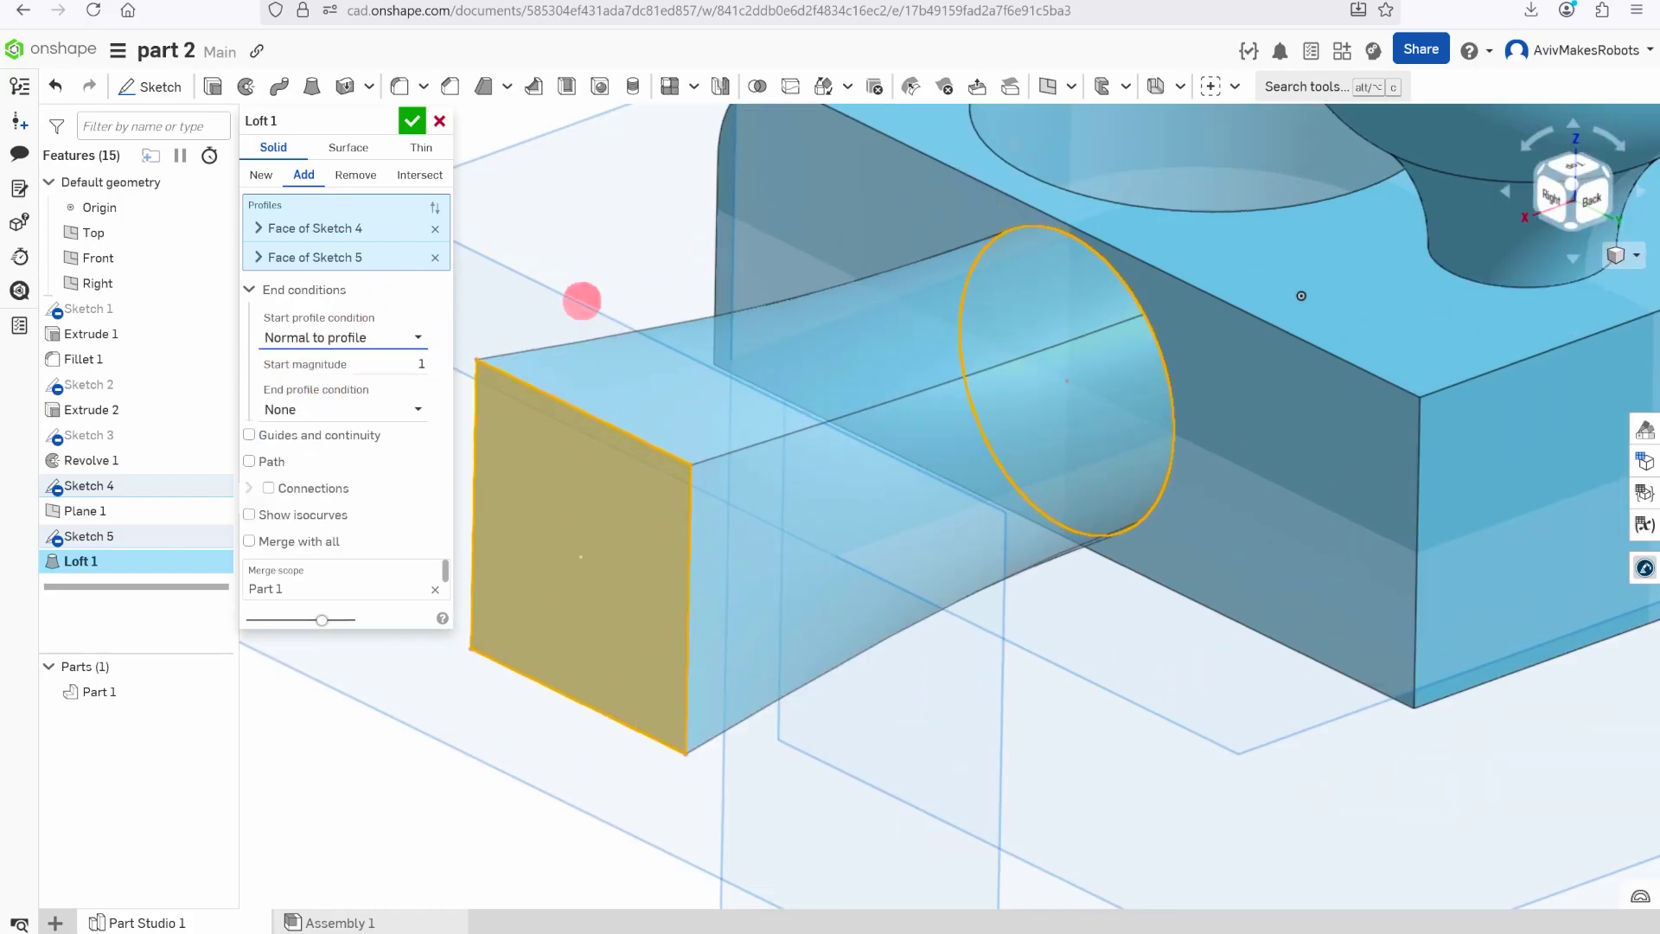
{"action": "scroll", "coordinate": [749, 485], "scroll_direction": "up", "scroll_amount": 2}
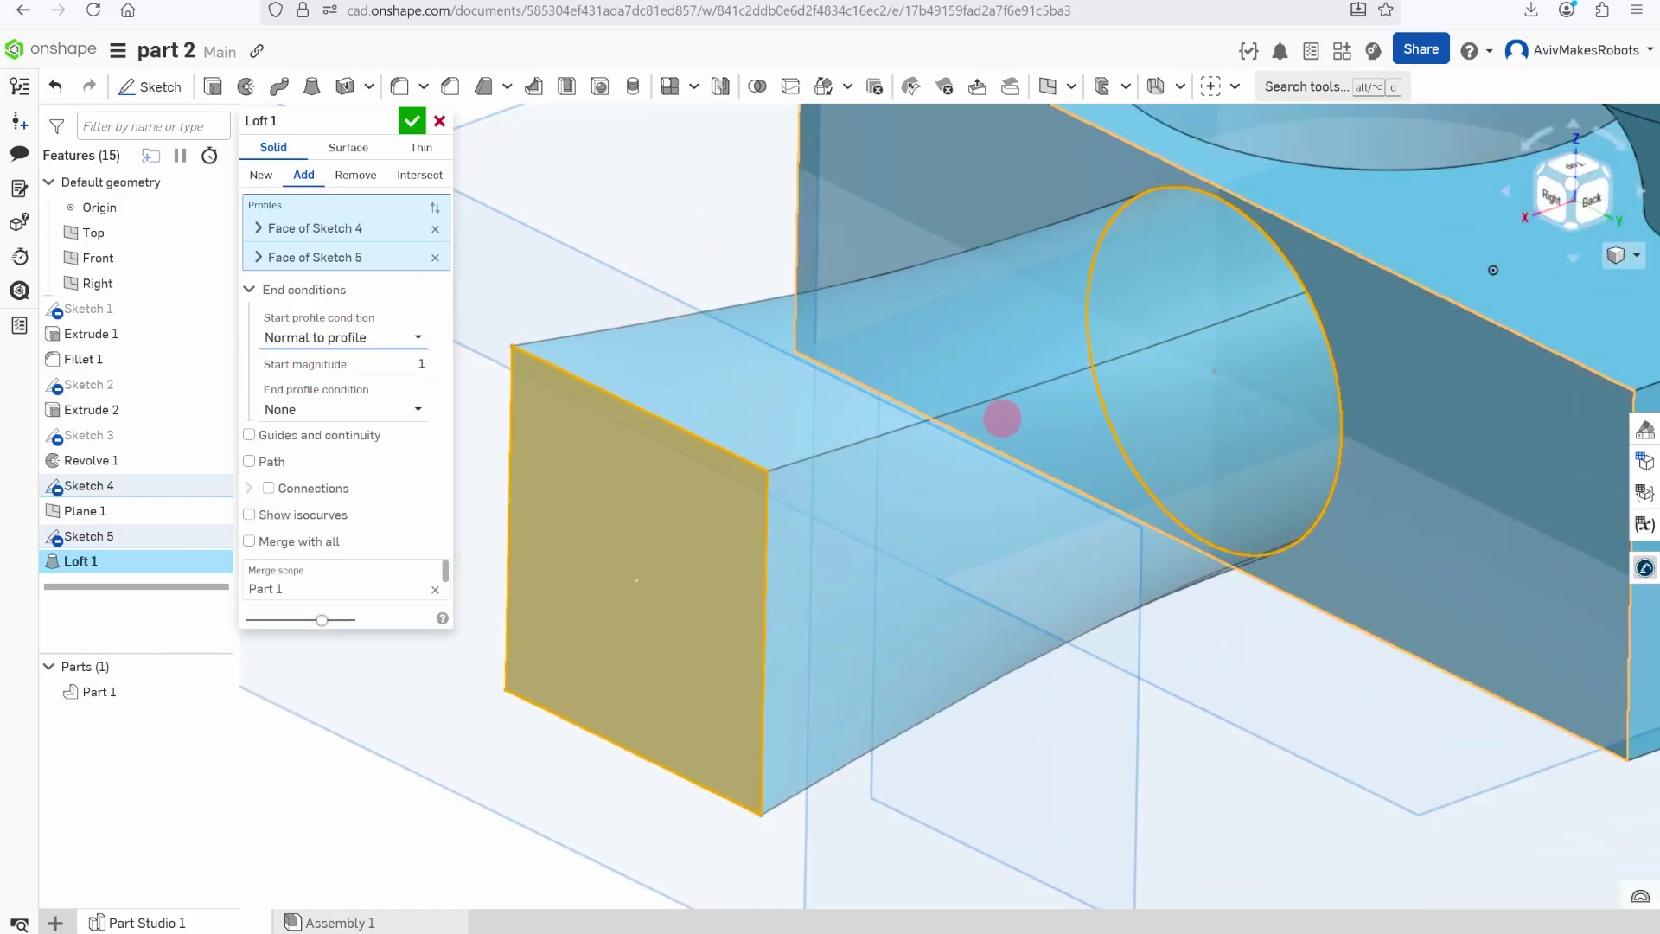
{"action": "scroll", "coordinate": [731, 475], "scroll_direction": "down", "scroll_amount": 1}
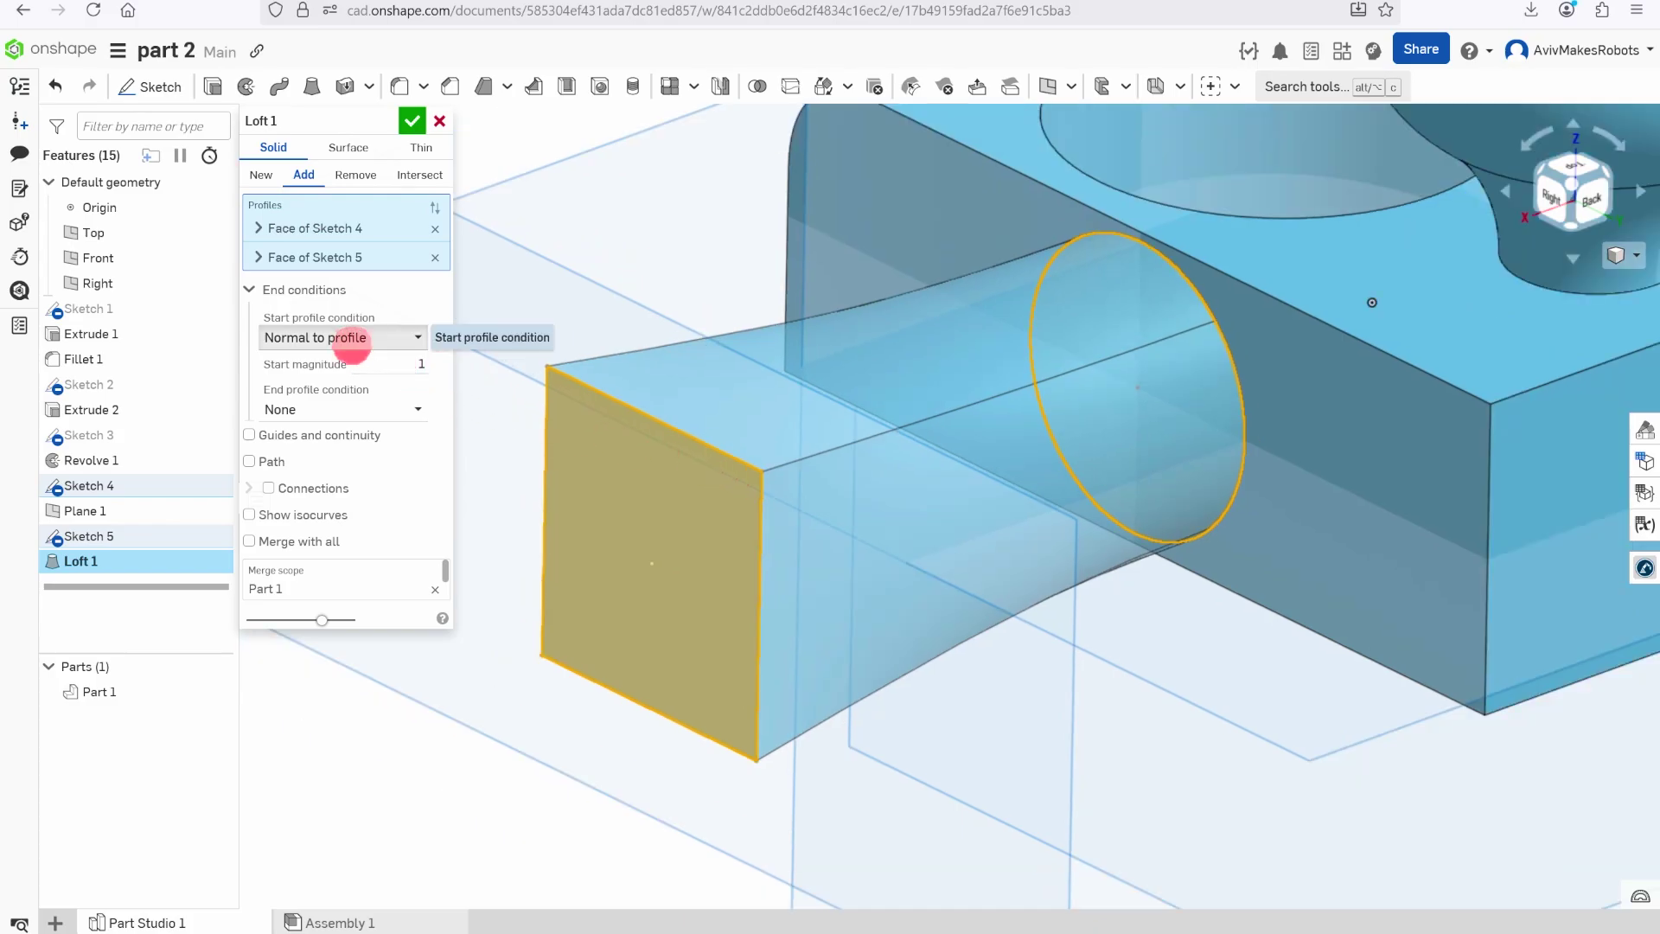
Try the Tangent to profile and Match tangent start conditions on the loft
{"action": "left_click", "coordinate": [368, 336]}
{"action": "left_click", "coordinate": [320, 419]}
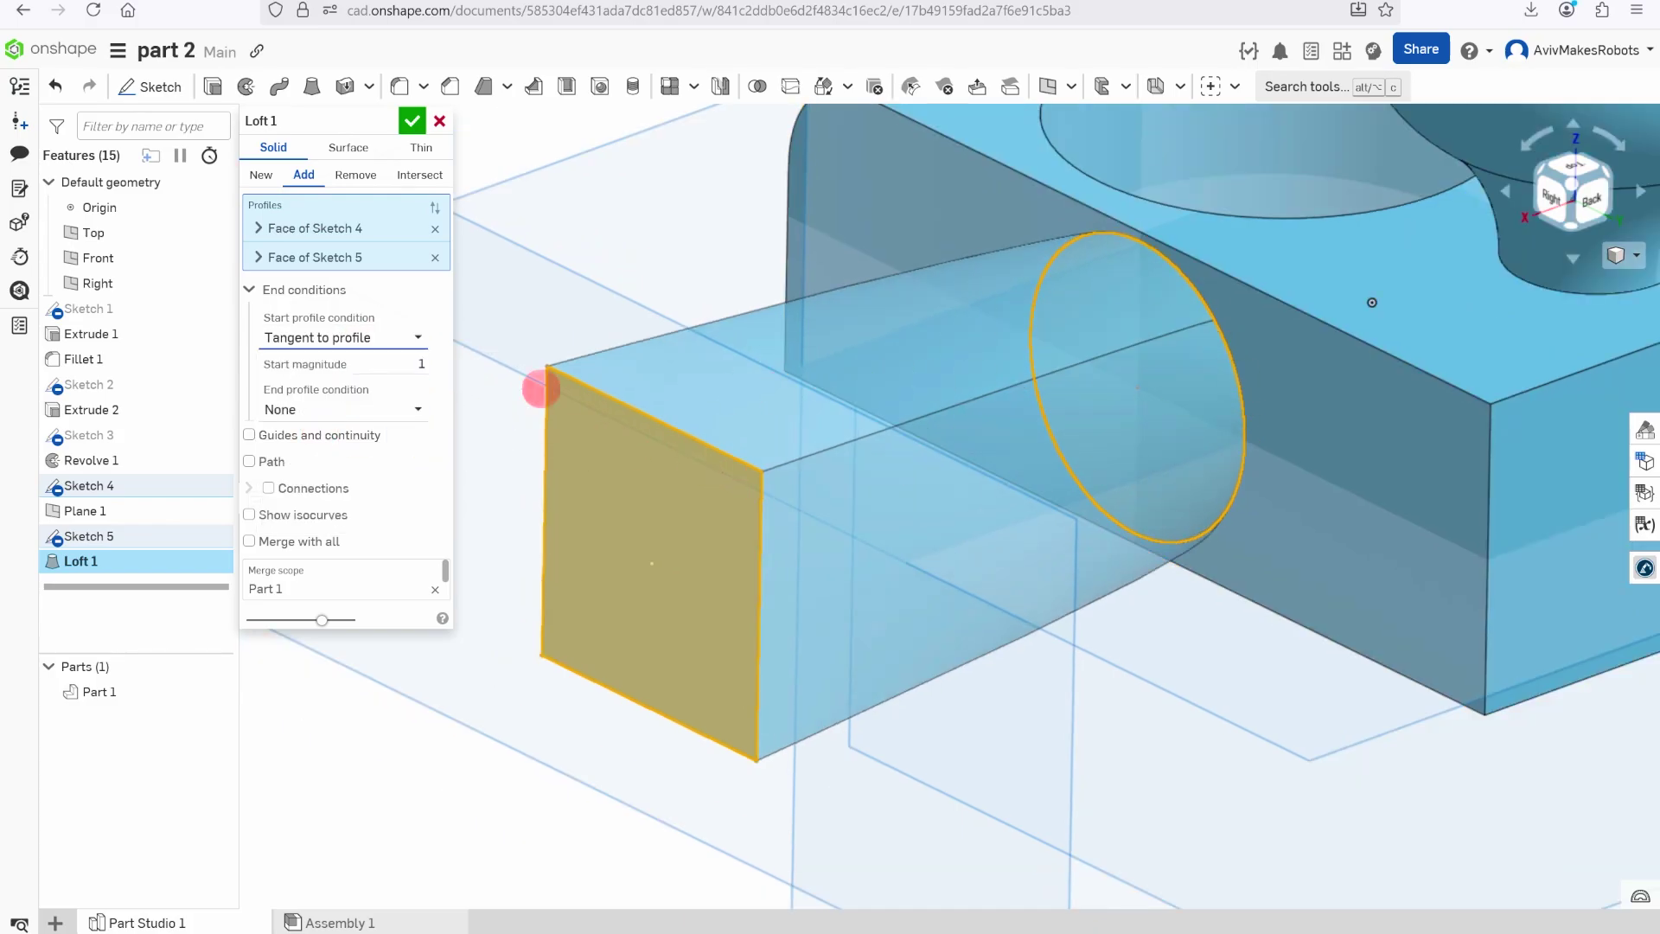
{"action": "left_click", "coordinate": [306, 336]}
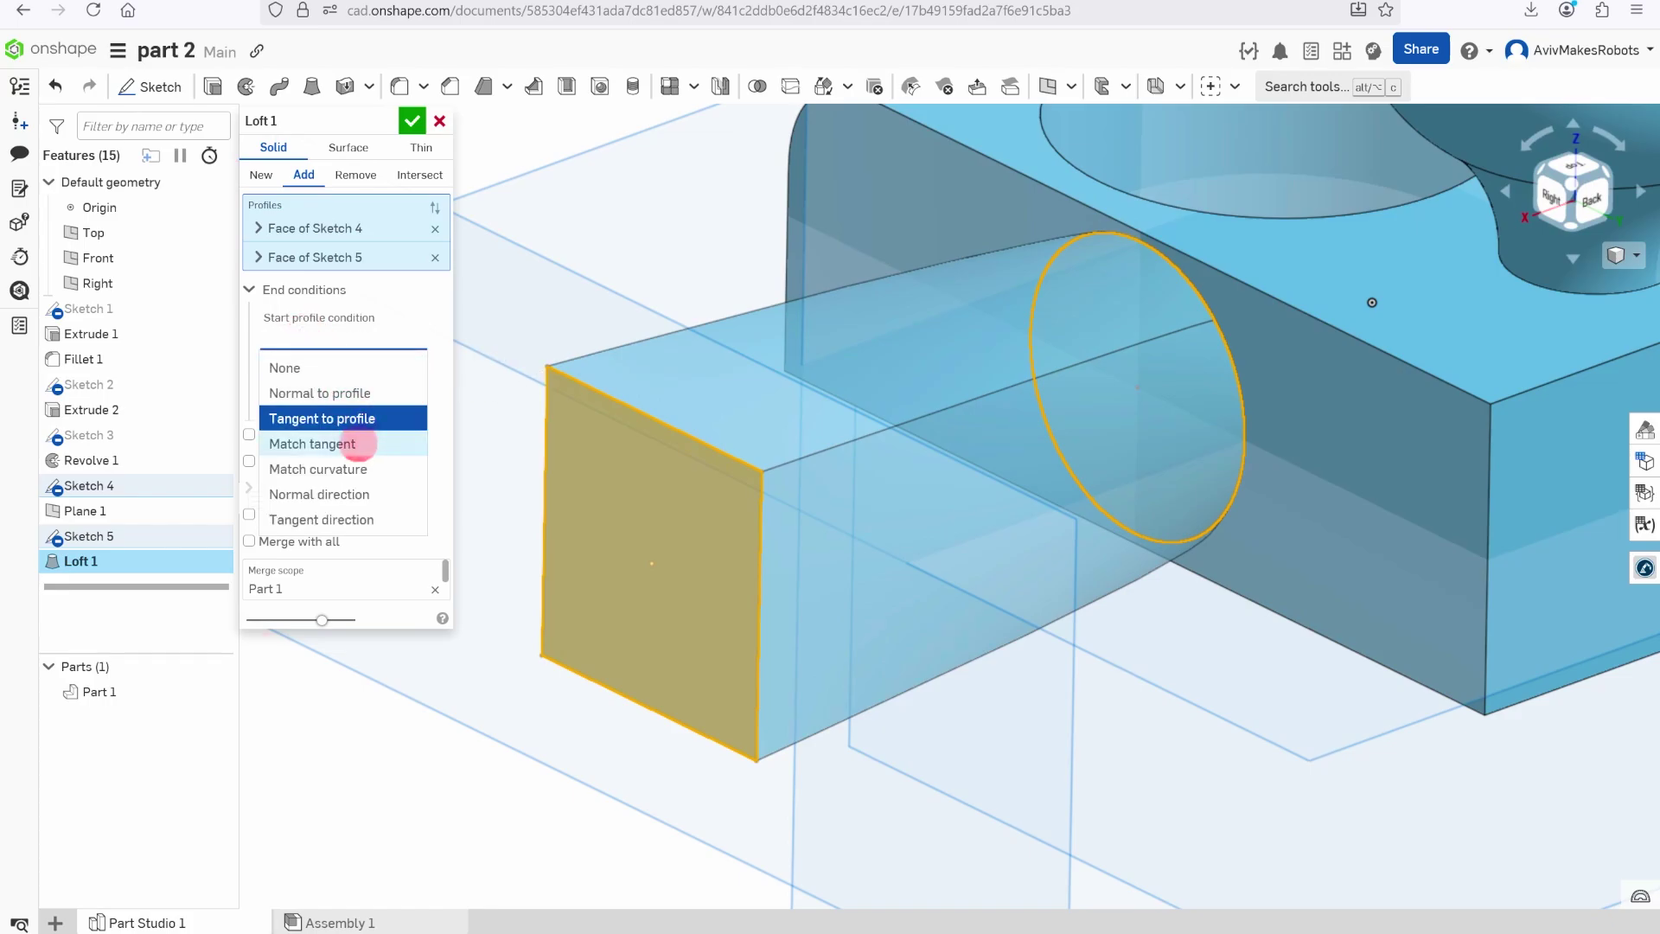
{"action": "left_click", "coordinate": [333, 439]}
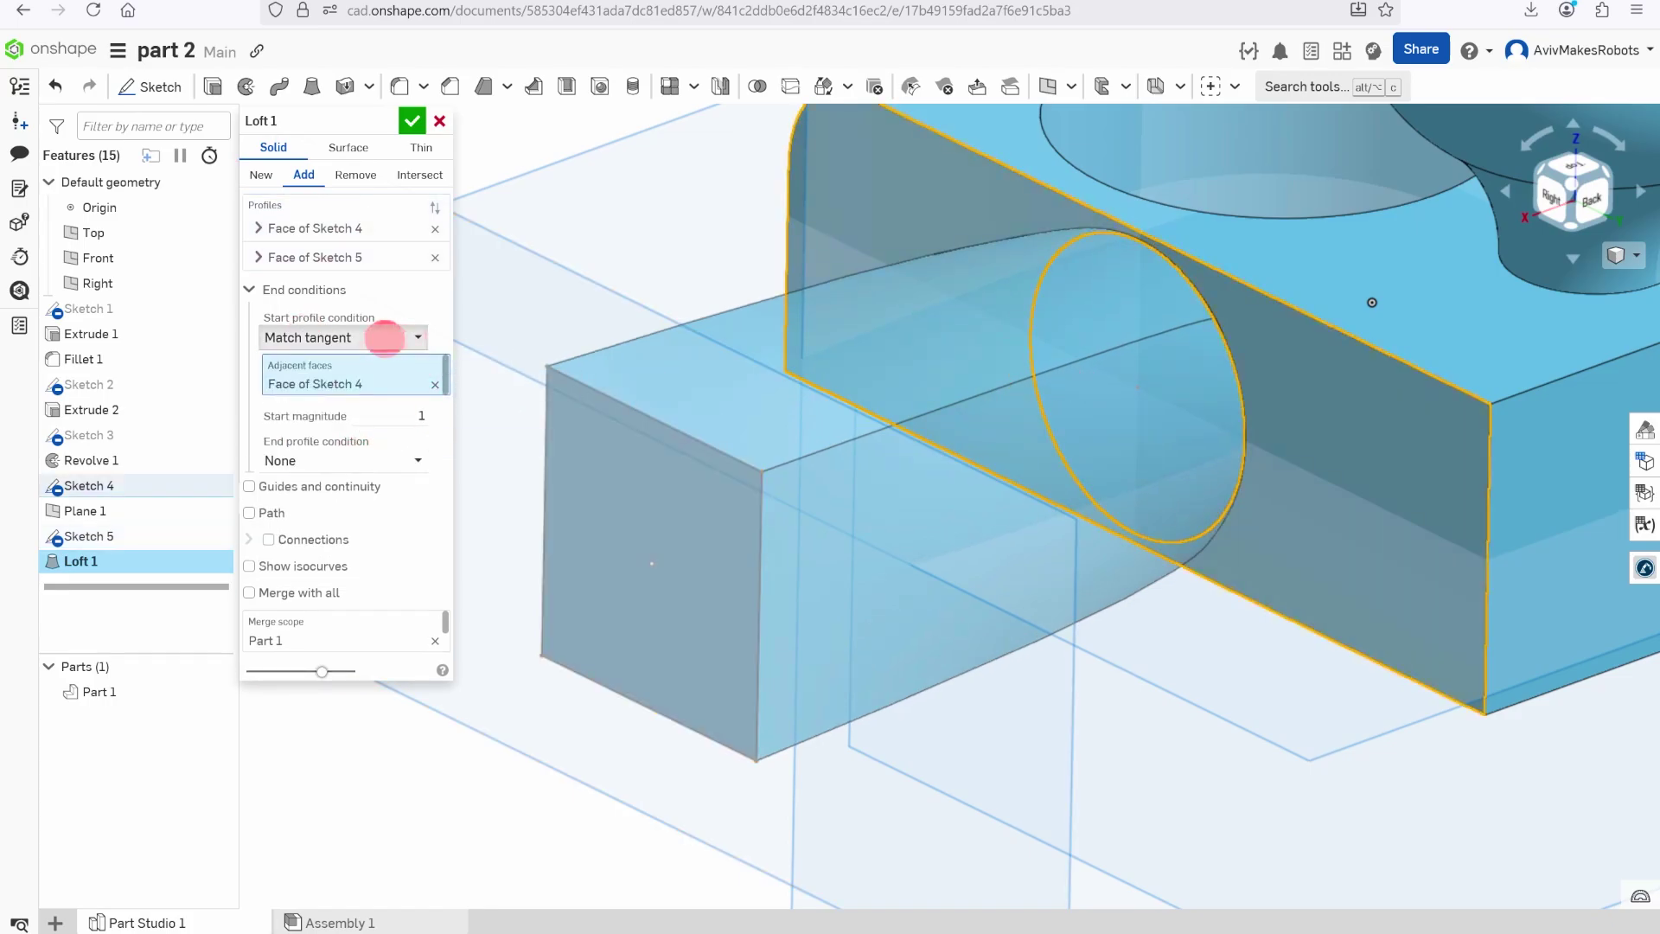
Set the loft's start profile condition to Match curvature and inspect the preview near the circle
{"action": "left_click", "coordinate": [386, 336]}
{"action": "left_click", "coordinate": [344, 470]}
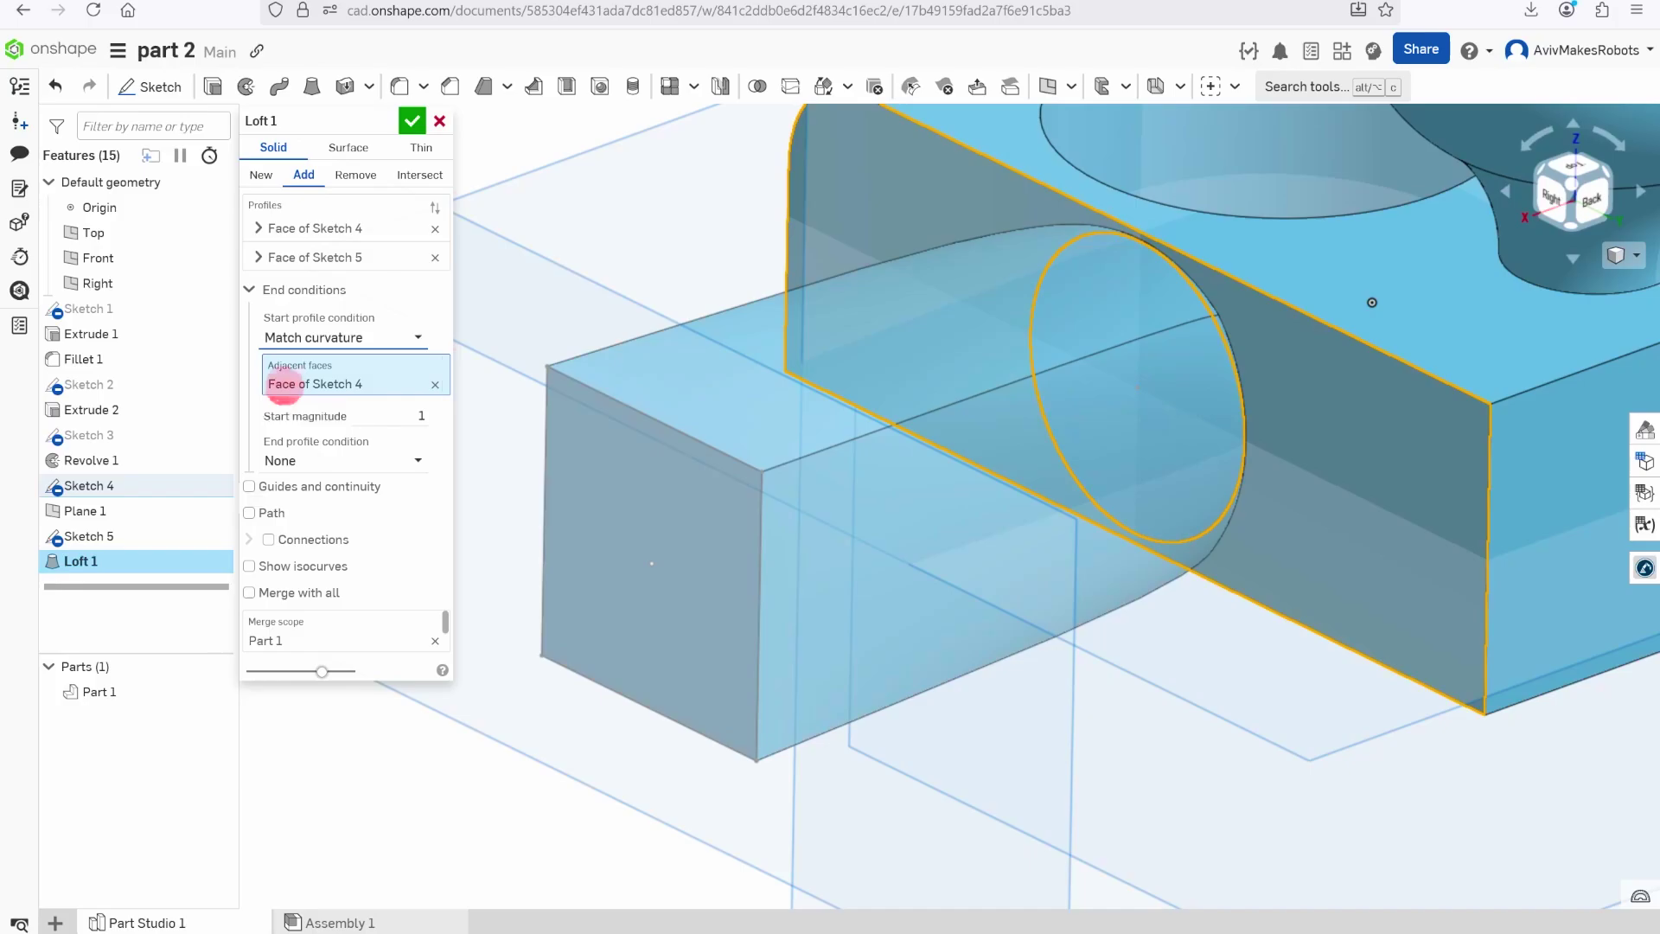
{"action": "mouse_move", "coordinate": [1078, 449]}
{"action": "right_mouse_down"}
{"action": "mouse_move", "coordinate": [1019, 444]}
{"action": "mouse_move", "coordinate": [1050, 436]}
{"action": "right_mouse_up"}
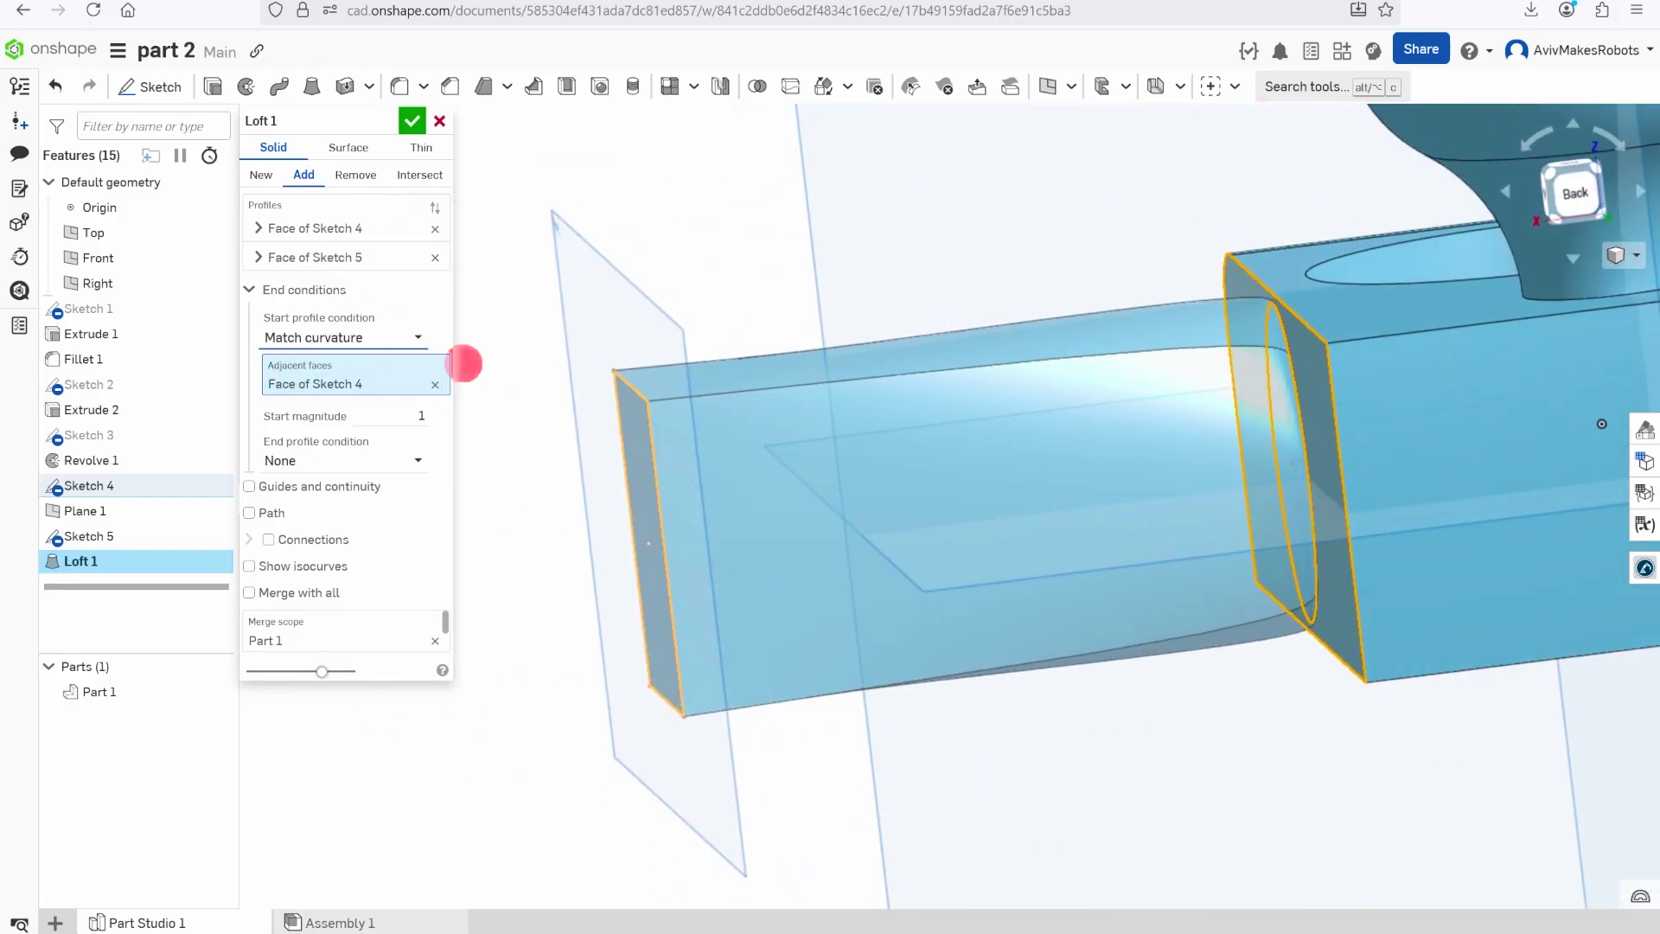
Try the loft's Tangent direction start condition, return the start profile condition to Normal to profile, and inspect the preview
{"action": "left_click", "coordinate": [417, 337]}
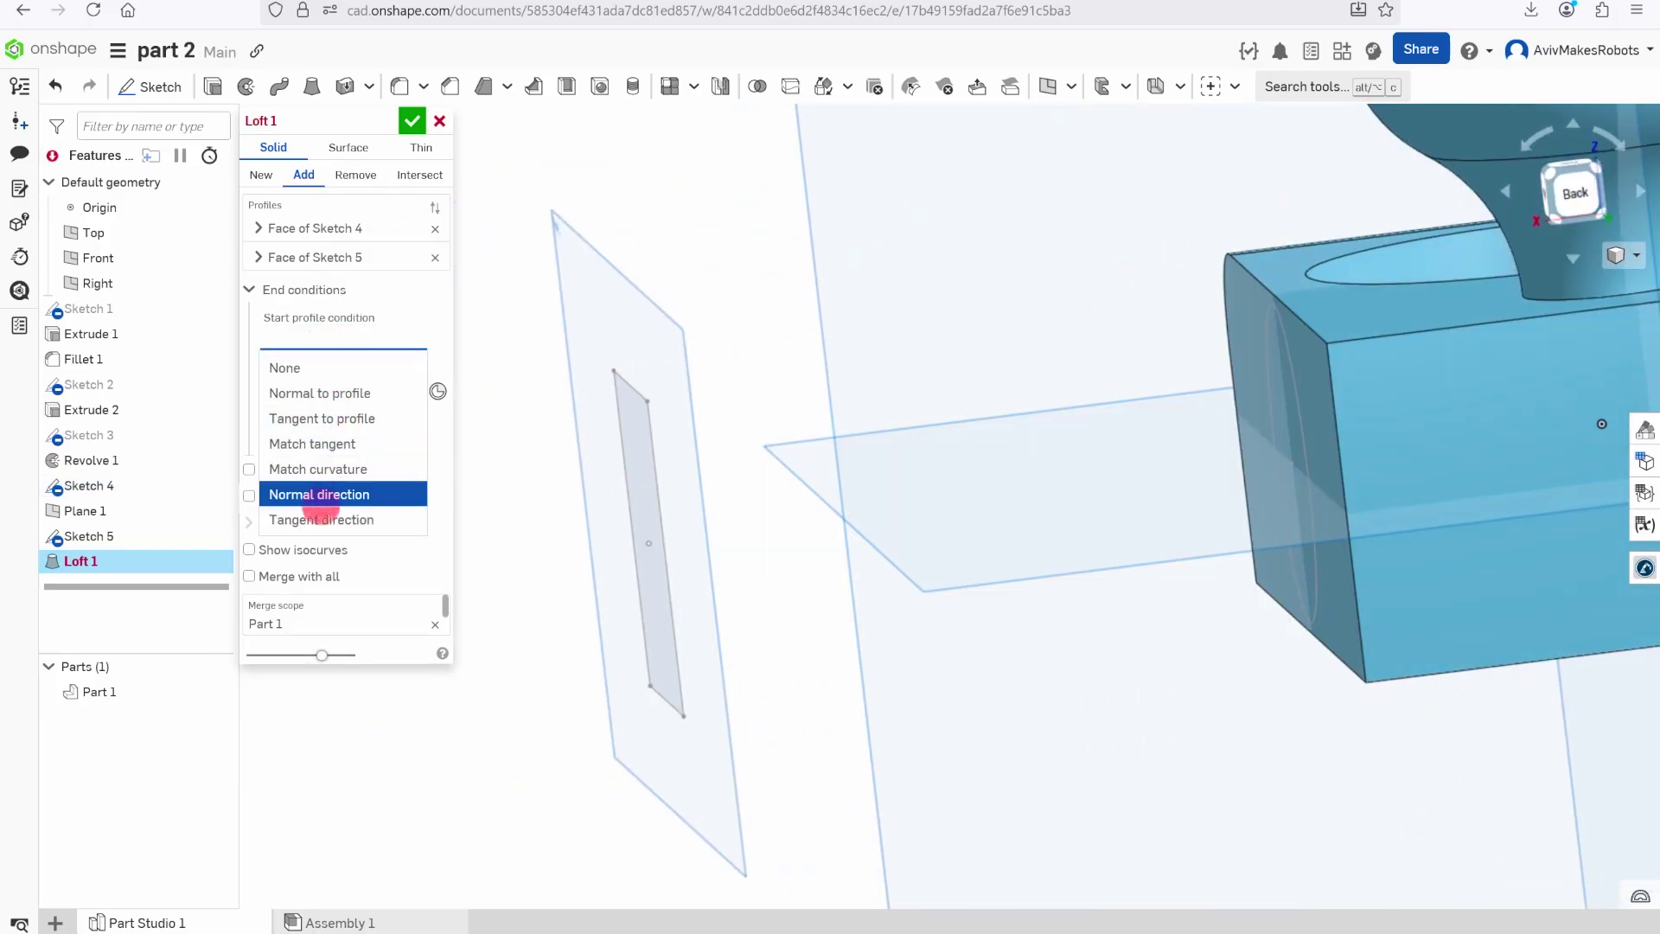
{"action": "left_click", "coordinate": [322, 519]}
{"action": "left_click", "coordinate": [337, 337]}
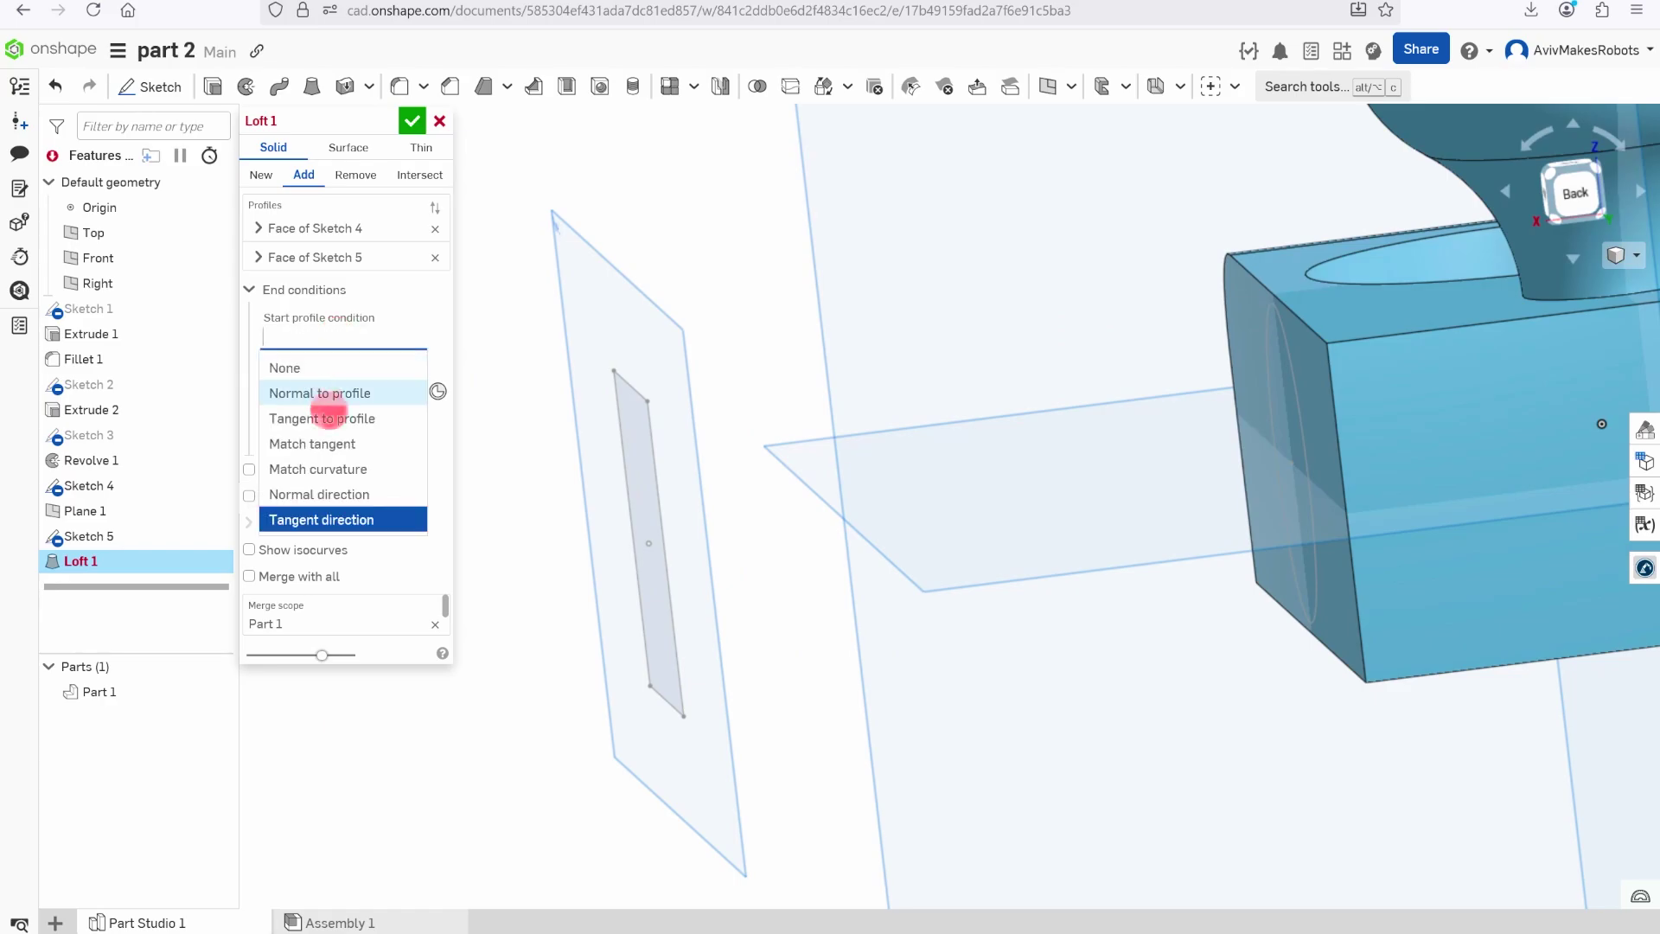
{"action": "left_click", "coordinate": [323, 385]}
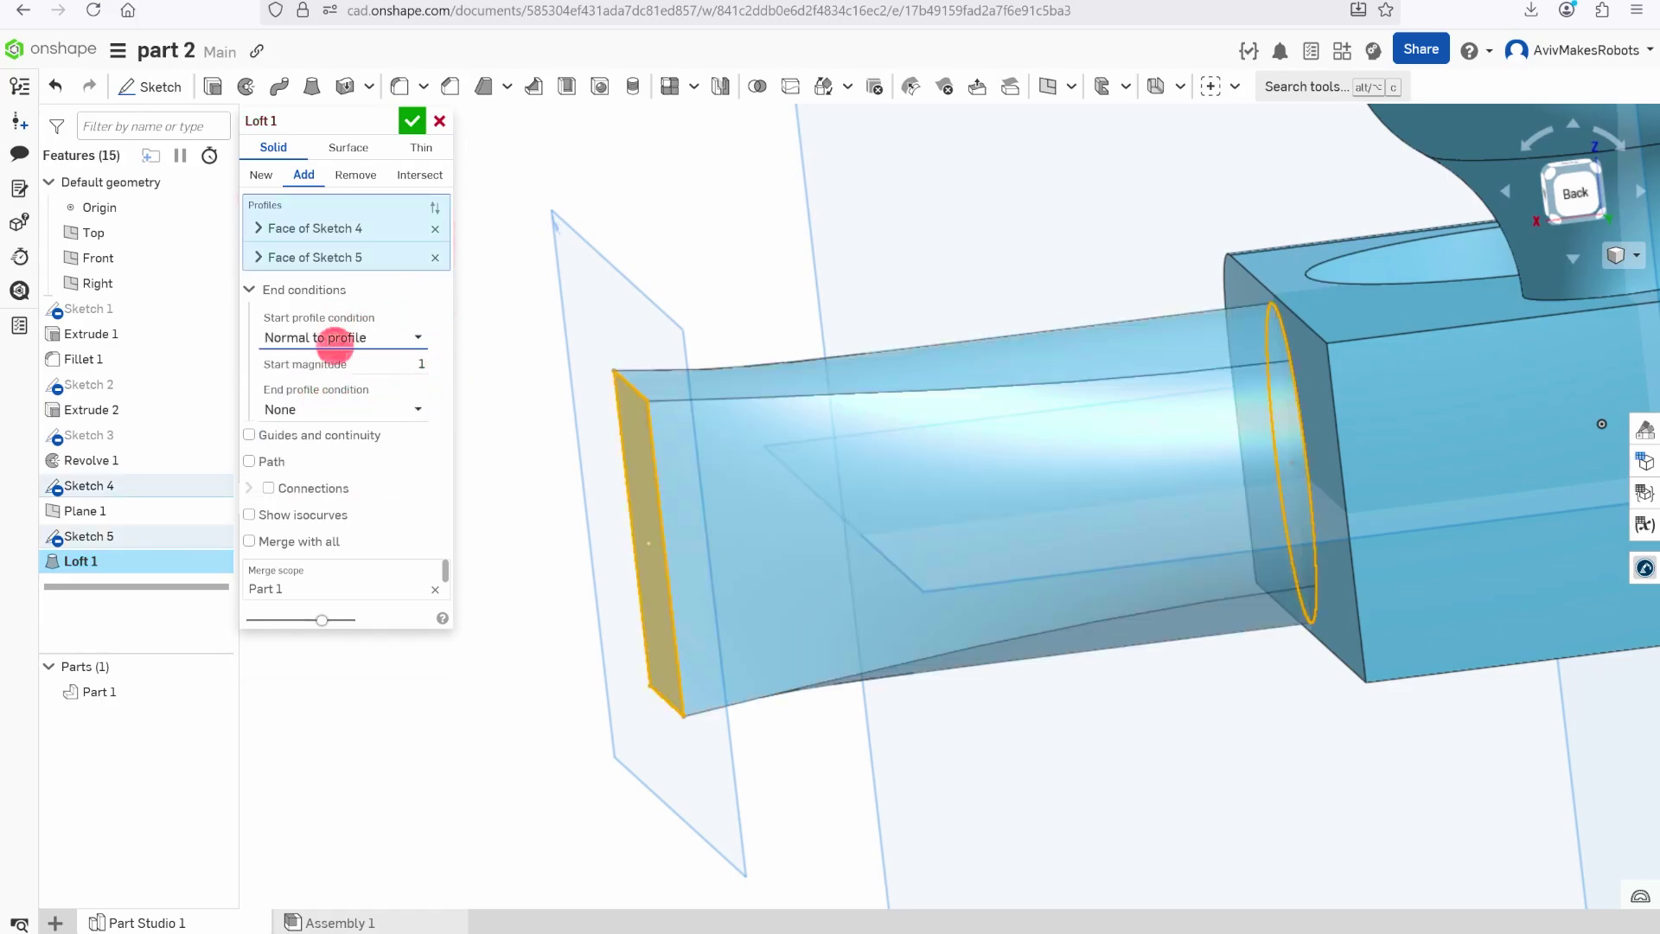
{"action": "right_click_drag", "start_coordinate": [931, 295], "coordinate": [963, 305]}
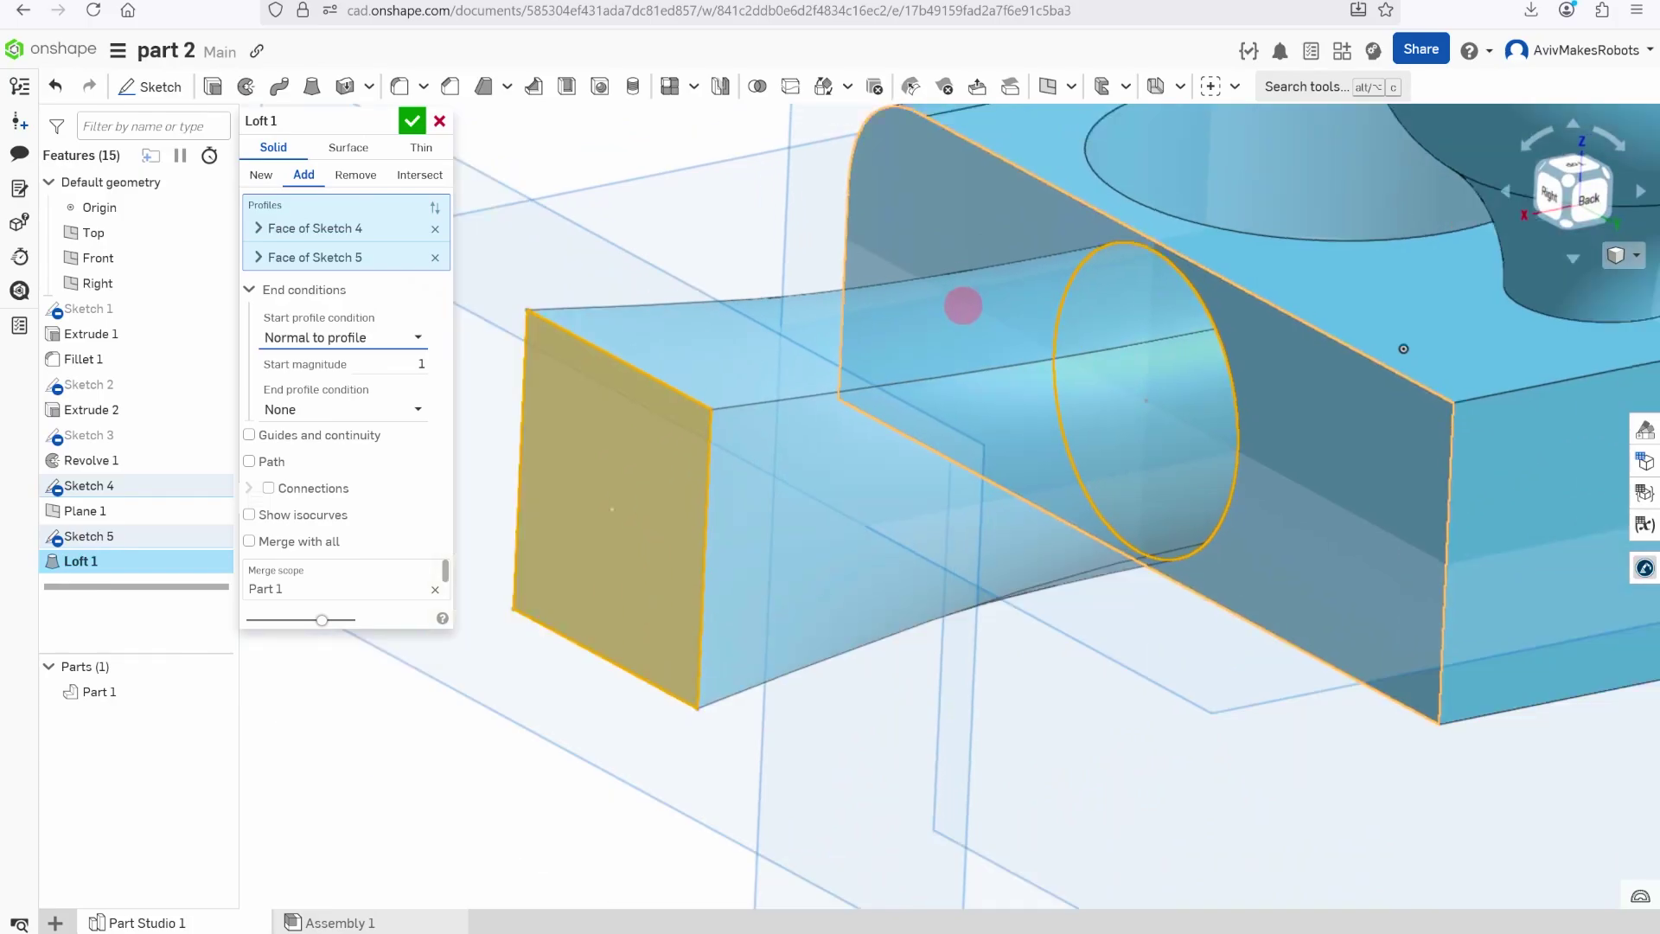
{"action": "scroll", "coordinate": [933, 411], "scroll_direction": "up", "scroll_amount": 1}
{"action": "scroll", "coordinate": [987, 385], "scroll_direction": "down", "scroll_amount": 1}
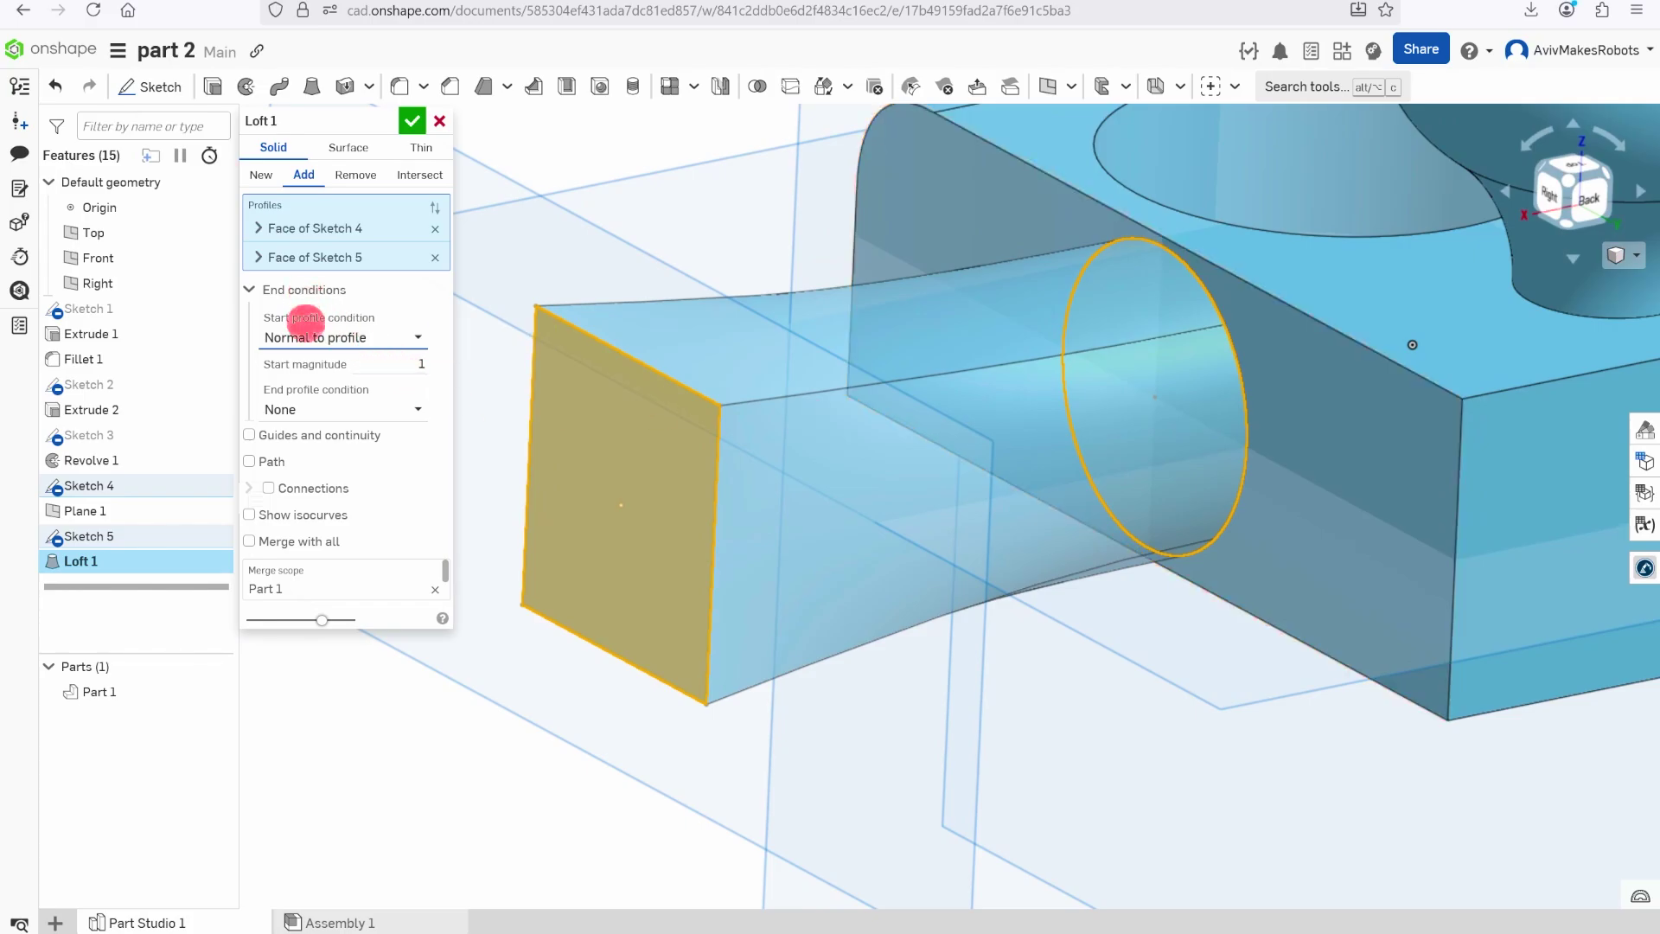
Try Normal to profile as the loft's end profile condition, switch it to Tangent to profile, and inspect the preview
{"action": "left_click", "coordinate": [313, 408]}
{"action": "left_click", "coordinate": [324, 465]}
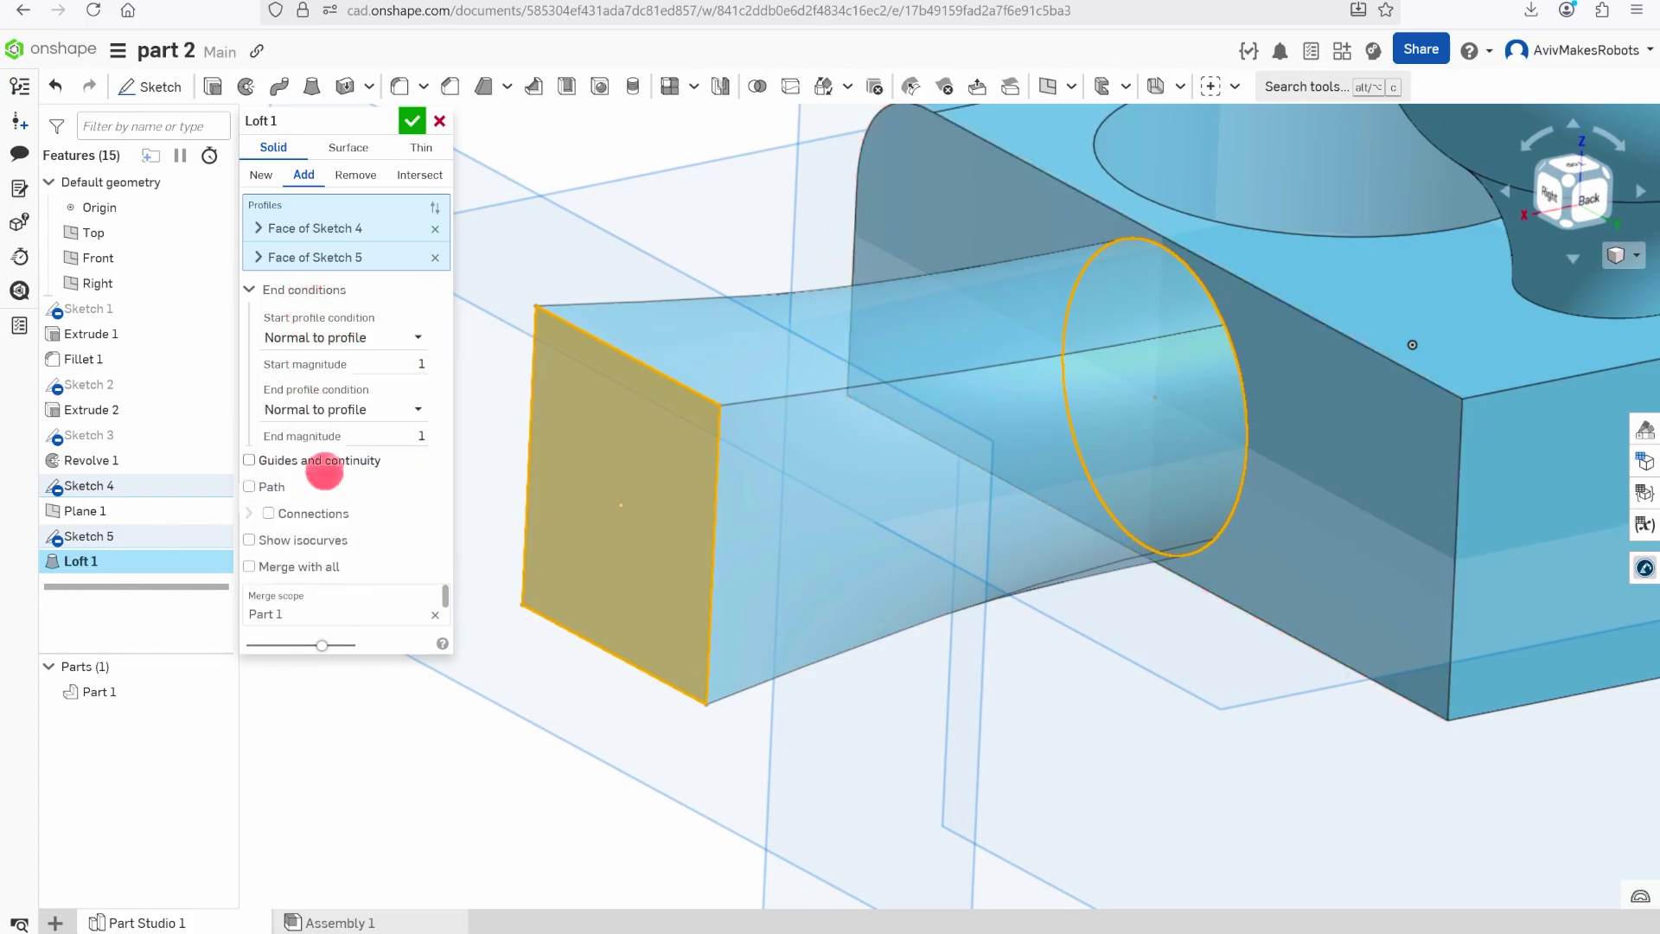
{"action": "left_click", "coordinate": [345, 409]}
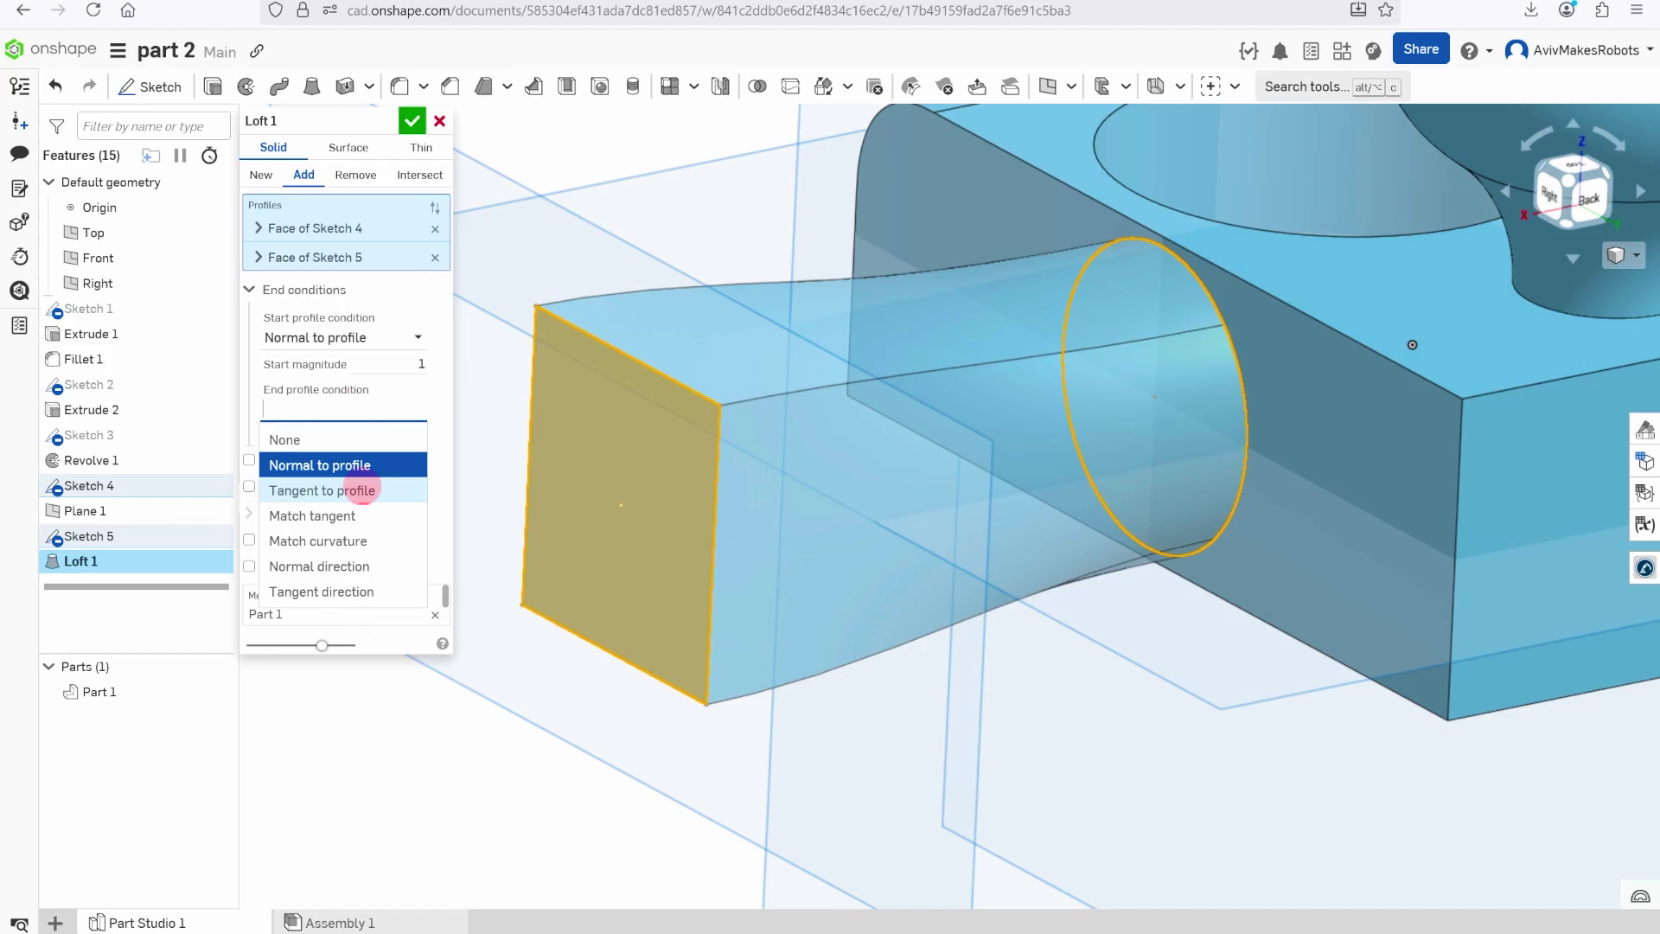
{"action": "left_click", "coordinate": [363, 485]}
{"action": "right_click_drag", "start_coordinate": [939, 478], "coordinate": [1044, 523]}
{"action": "scroll", "coordinate": [1042, 523], "scroll_direction": "up", "scroll_amount": 2}
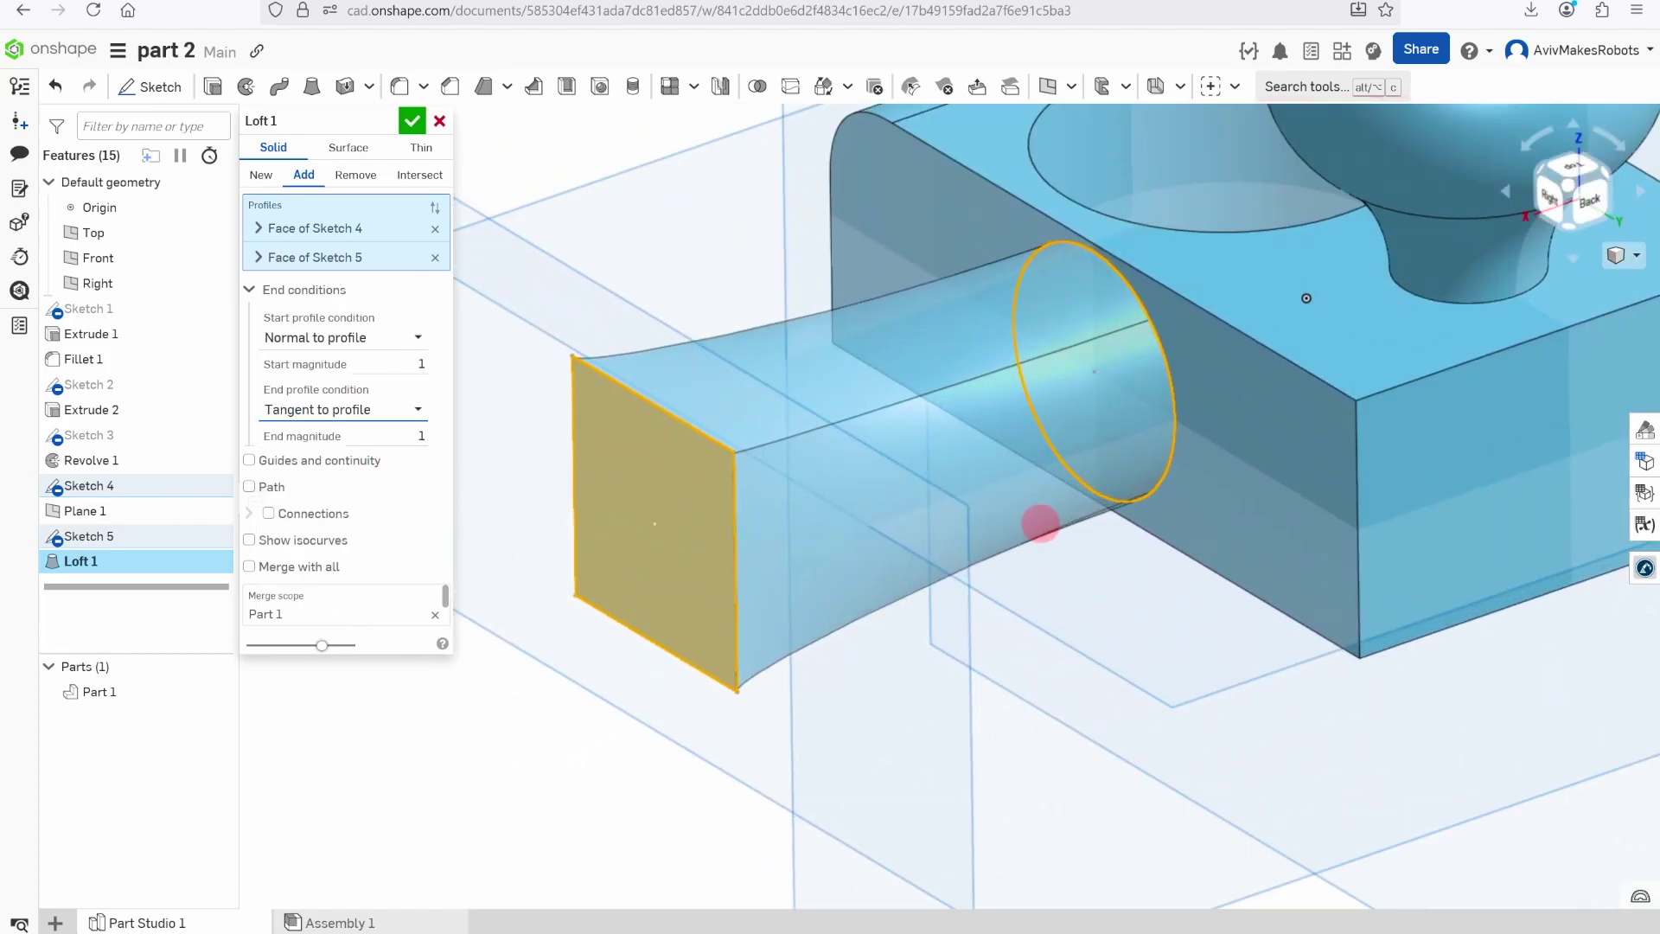
Accept the loft and inspect the finished body where it joins the block
{"action": "left_click", "coordinate": [415, 123]}
{"action": "scroll", "coordinate": [518, 222], "scroll_direction": "down", "scroll_amount": 4}
{"action": "right_click_drag", "start_coordinate": [519, 222], "coordinate": [992, 503]}
{"action": "scroll", "coordinate": [991, 503], "scroll_direction": "down", "scroll_amount": 4}
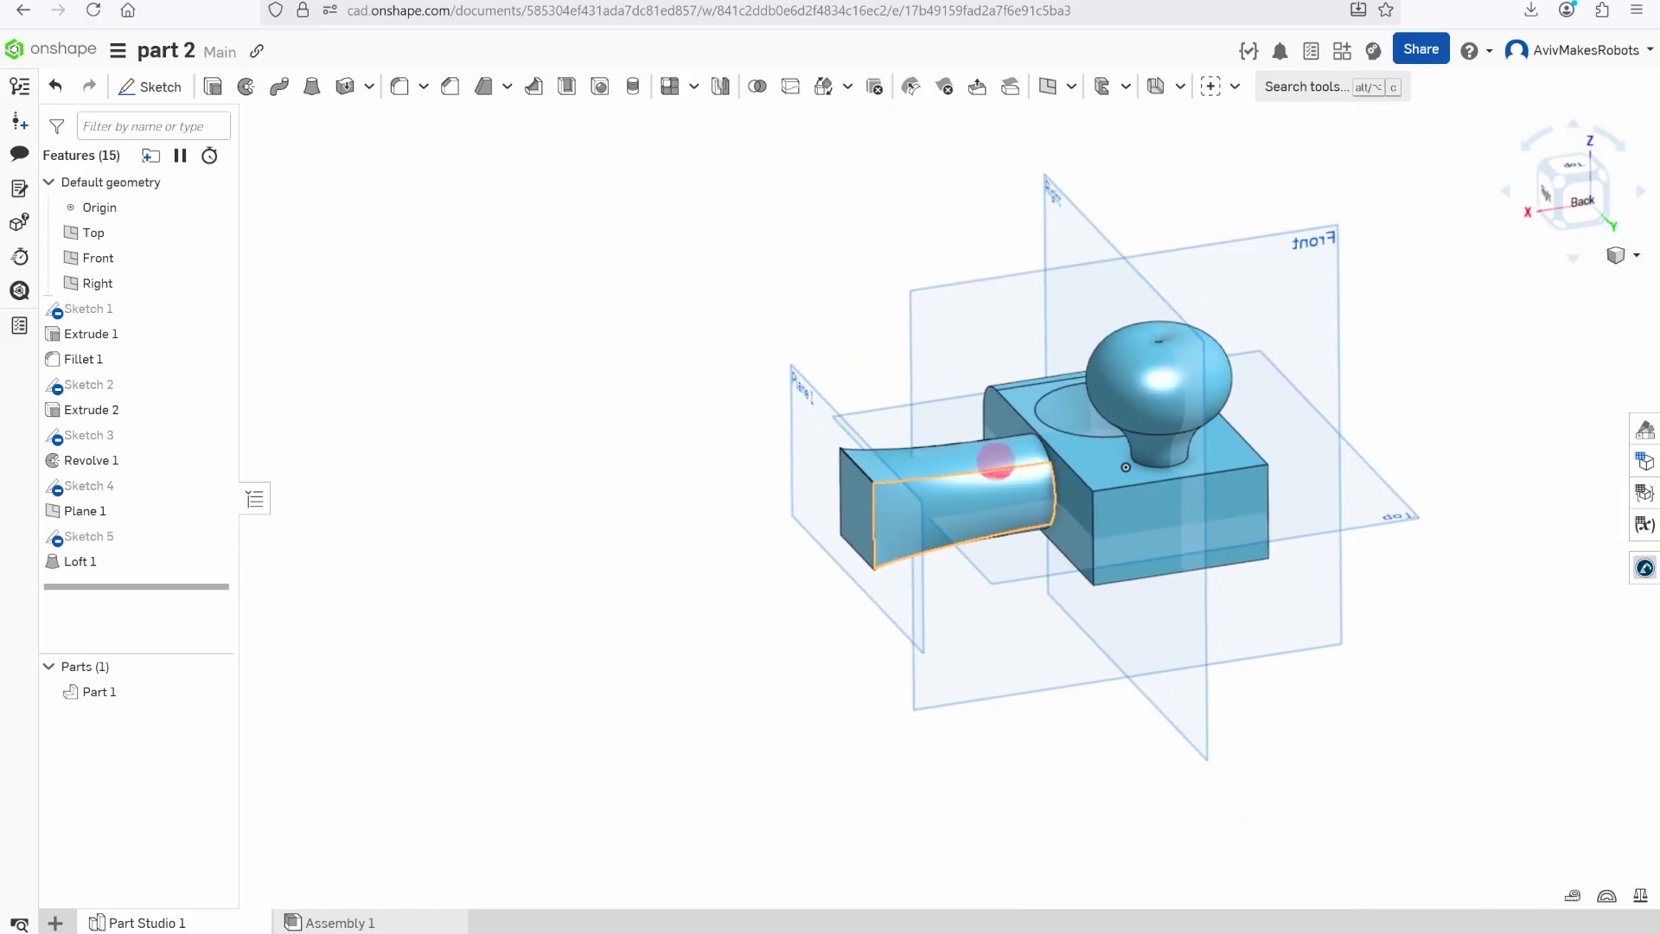
{"action": "left_click", "coordinate": [1006, 432]}
{"action": "scroll", "coordinate": [1000, 471], "scroll_direction": "up", "scroll_amount": 3}
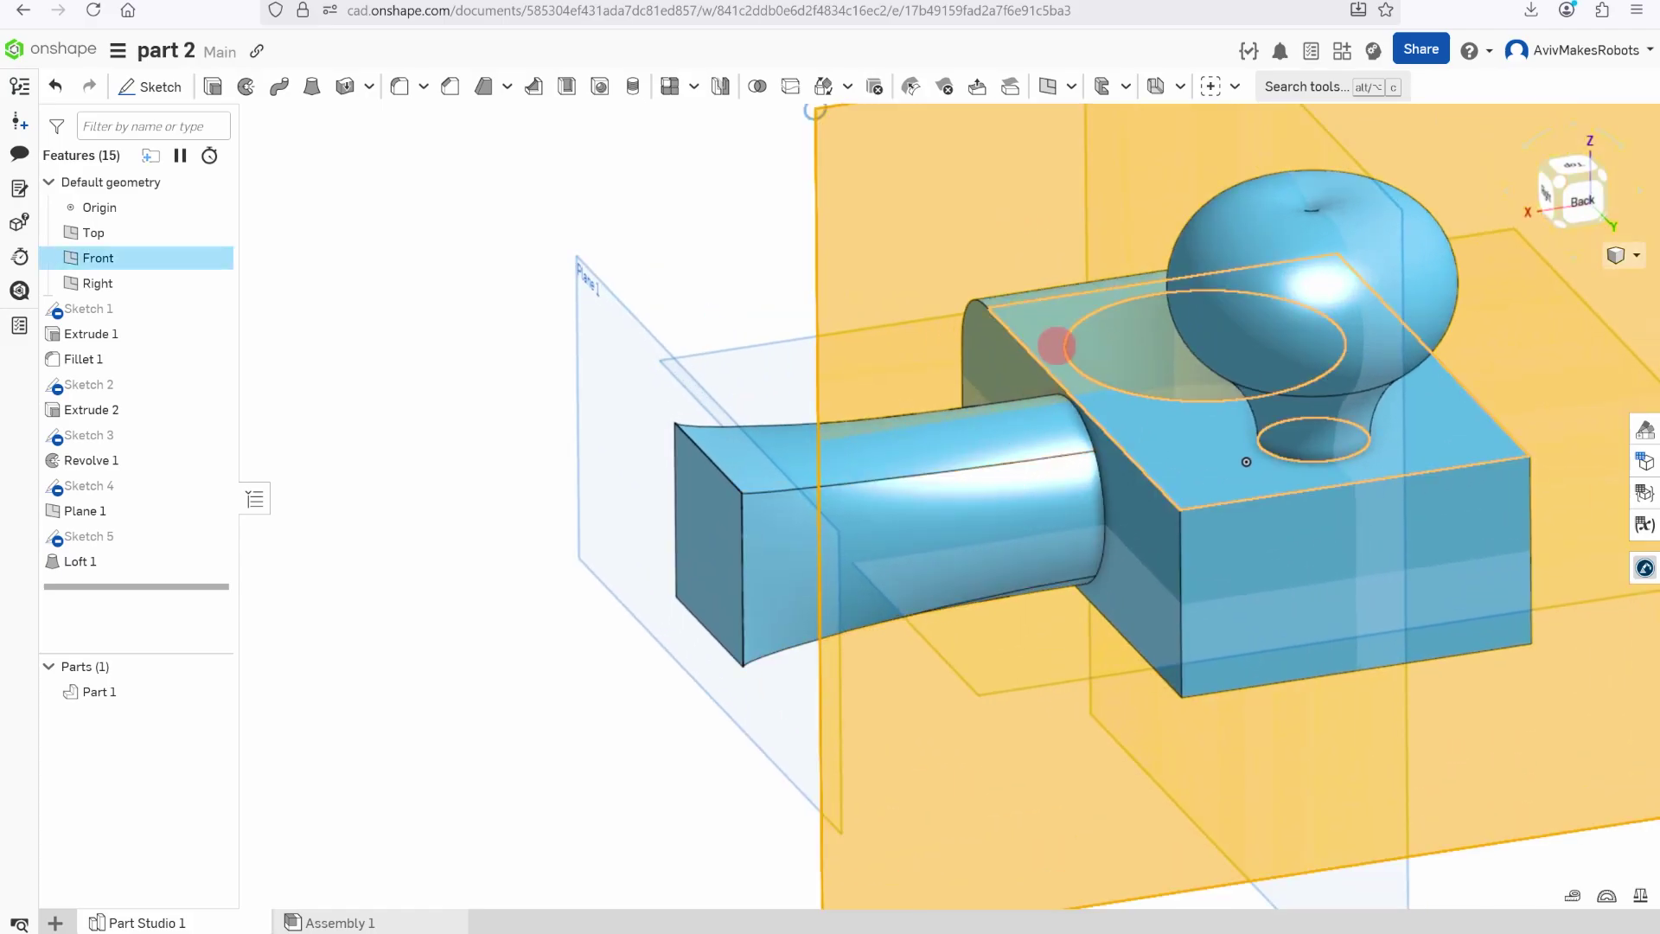
Delete the Loft 1 feature, keeping its profile sketches
{"action": "right_click", "coordinate": [81, 564]}
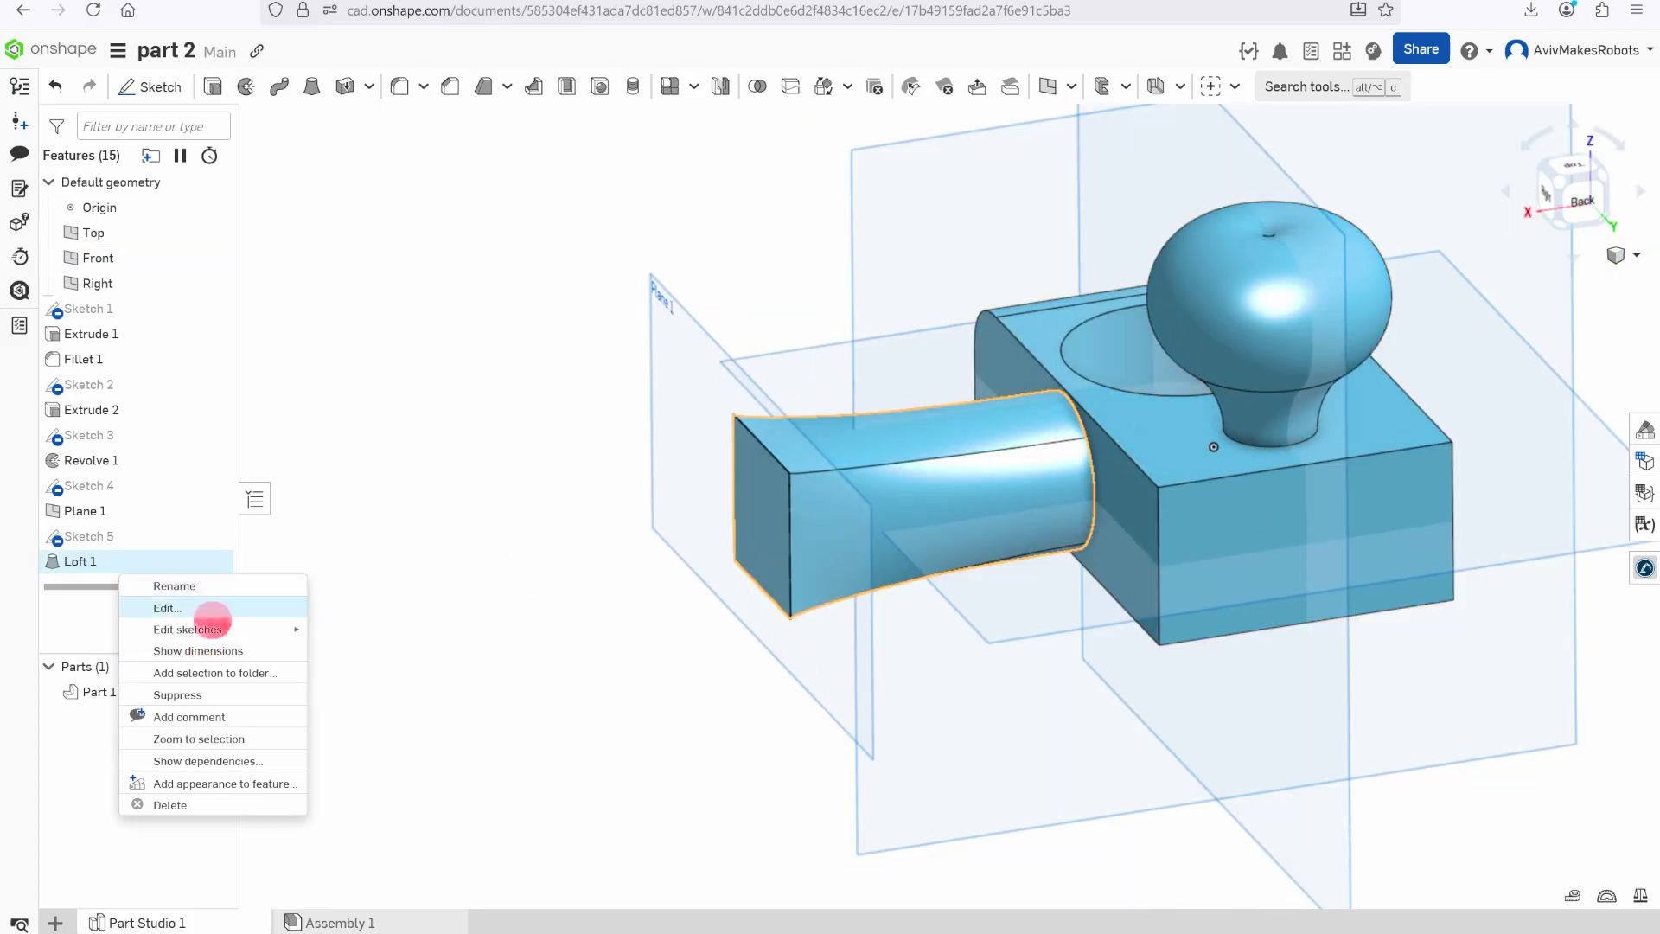
{"action": "left_click", "coordinate": [170, 804]}
{"action": "scroll", "coordinate": [1081, 222], "scroll_direction": "down", "scroll_amount": 3}
On the Front plane, sketch a wavy four-point spline from the rectangle's upper edge to the top of the circle
{"action": "left_click", "coordinate": [1081, 222]}
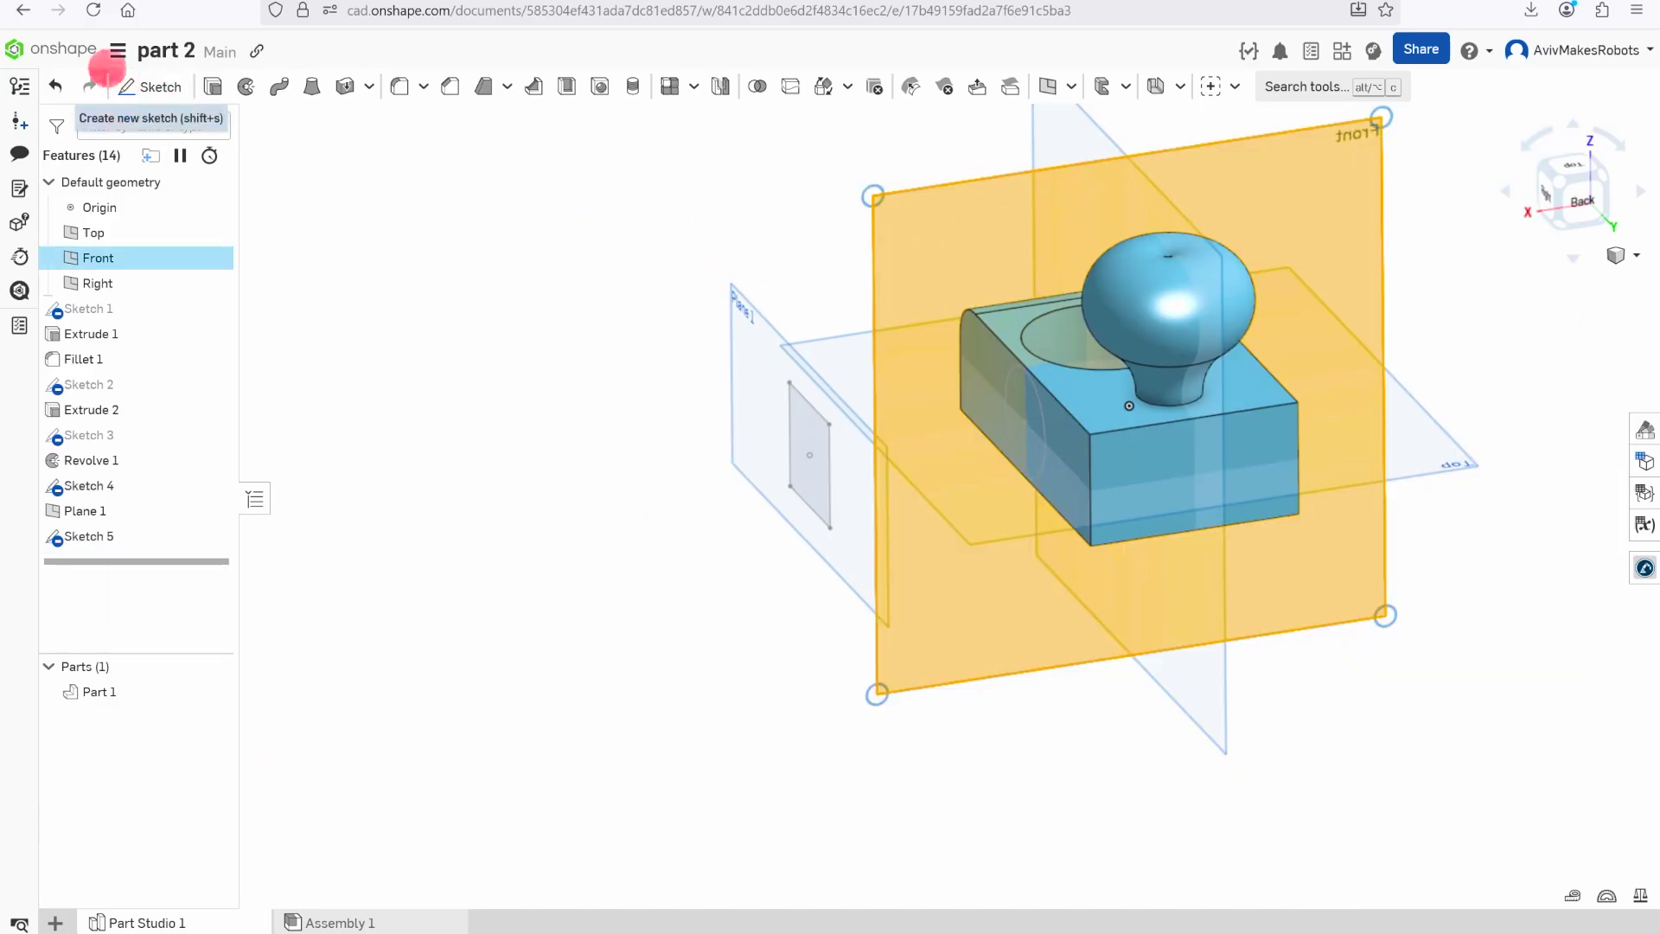
{"action": "left_click", "coordinate": [148, 87]}
{"action": "scroll", "coordinate": [1008, 459], "scroll_direction": "up", "scroll_amount": 5}
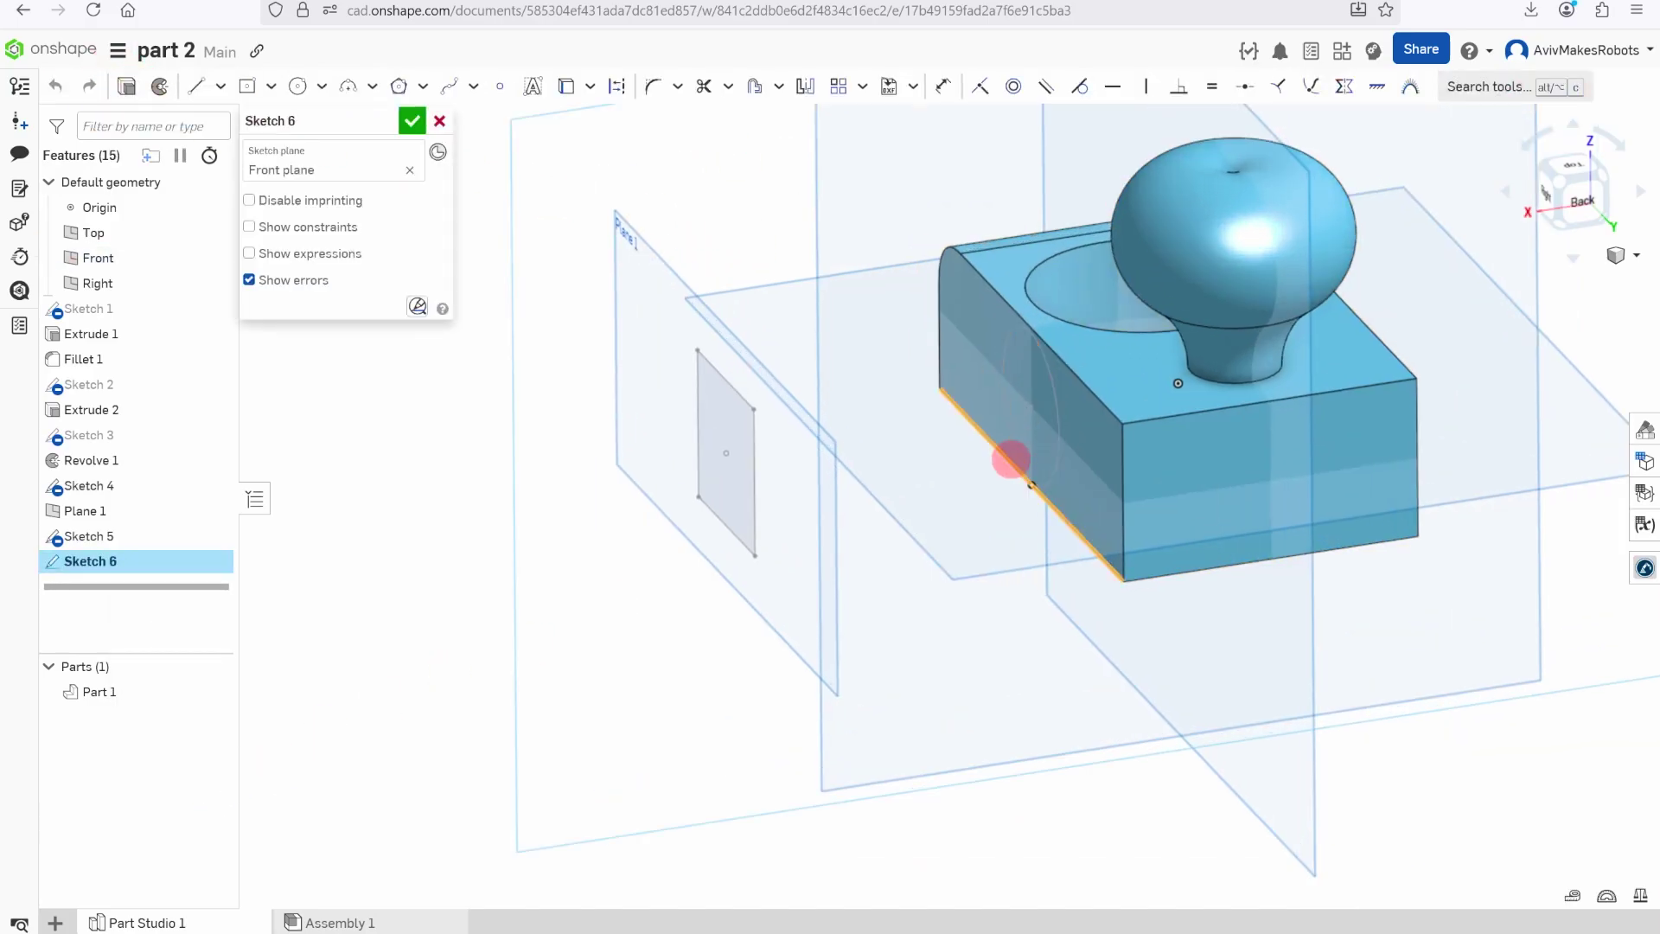
{"action": "scroll", "coordinate": [908, 323], "scroll_direction": "up", "scroll_amount": 3}
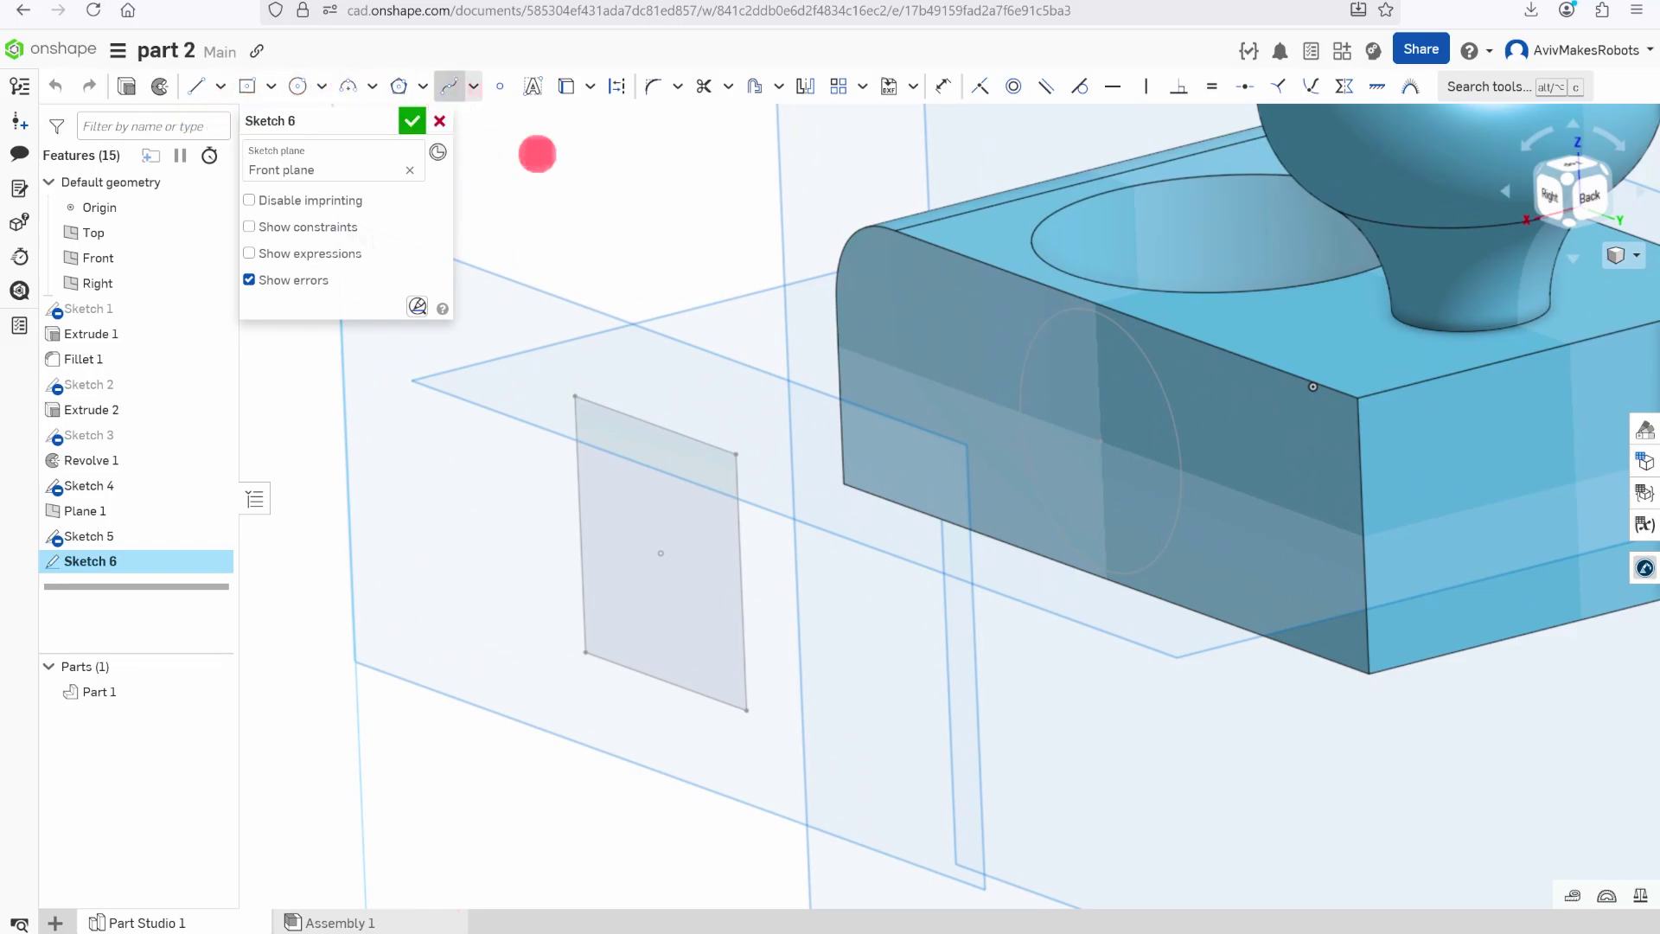
{"action": "left_click", "coordinate": [667, 426]}
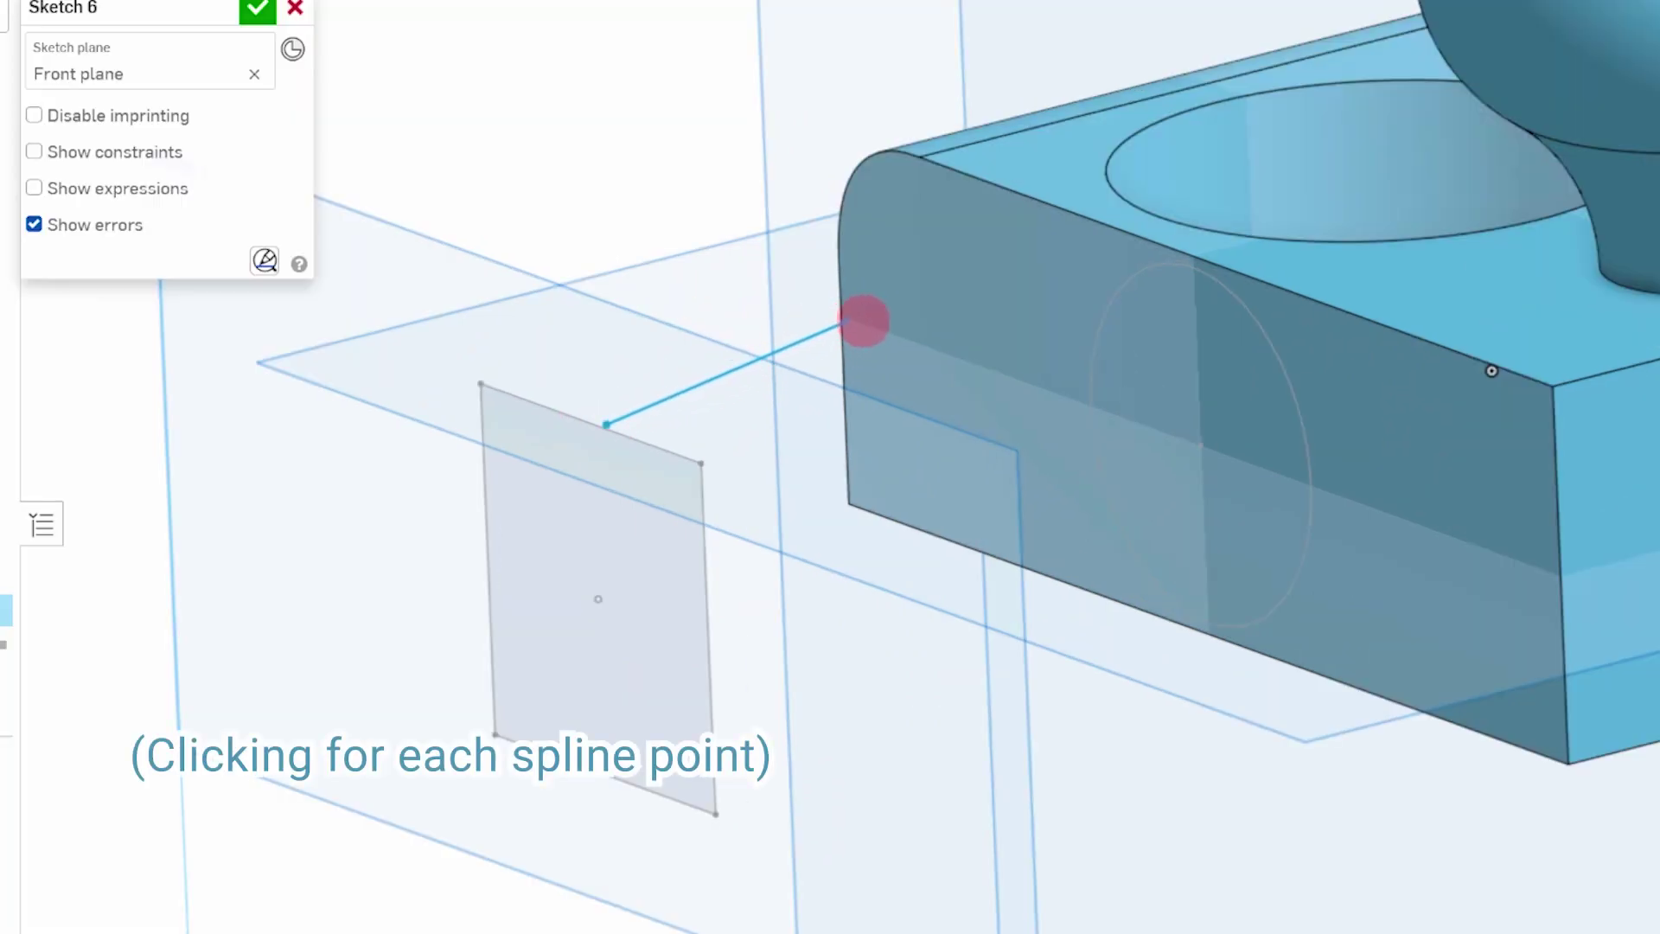
{"action": "left_click", "coordinate": [877, 314]}
{"action": "left_click", "coordinate": [1031, 357]}
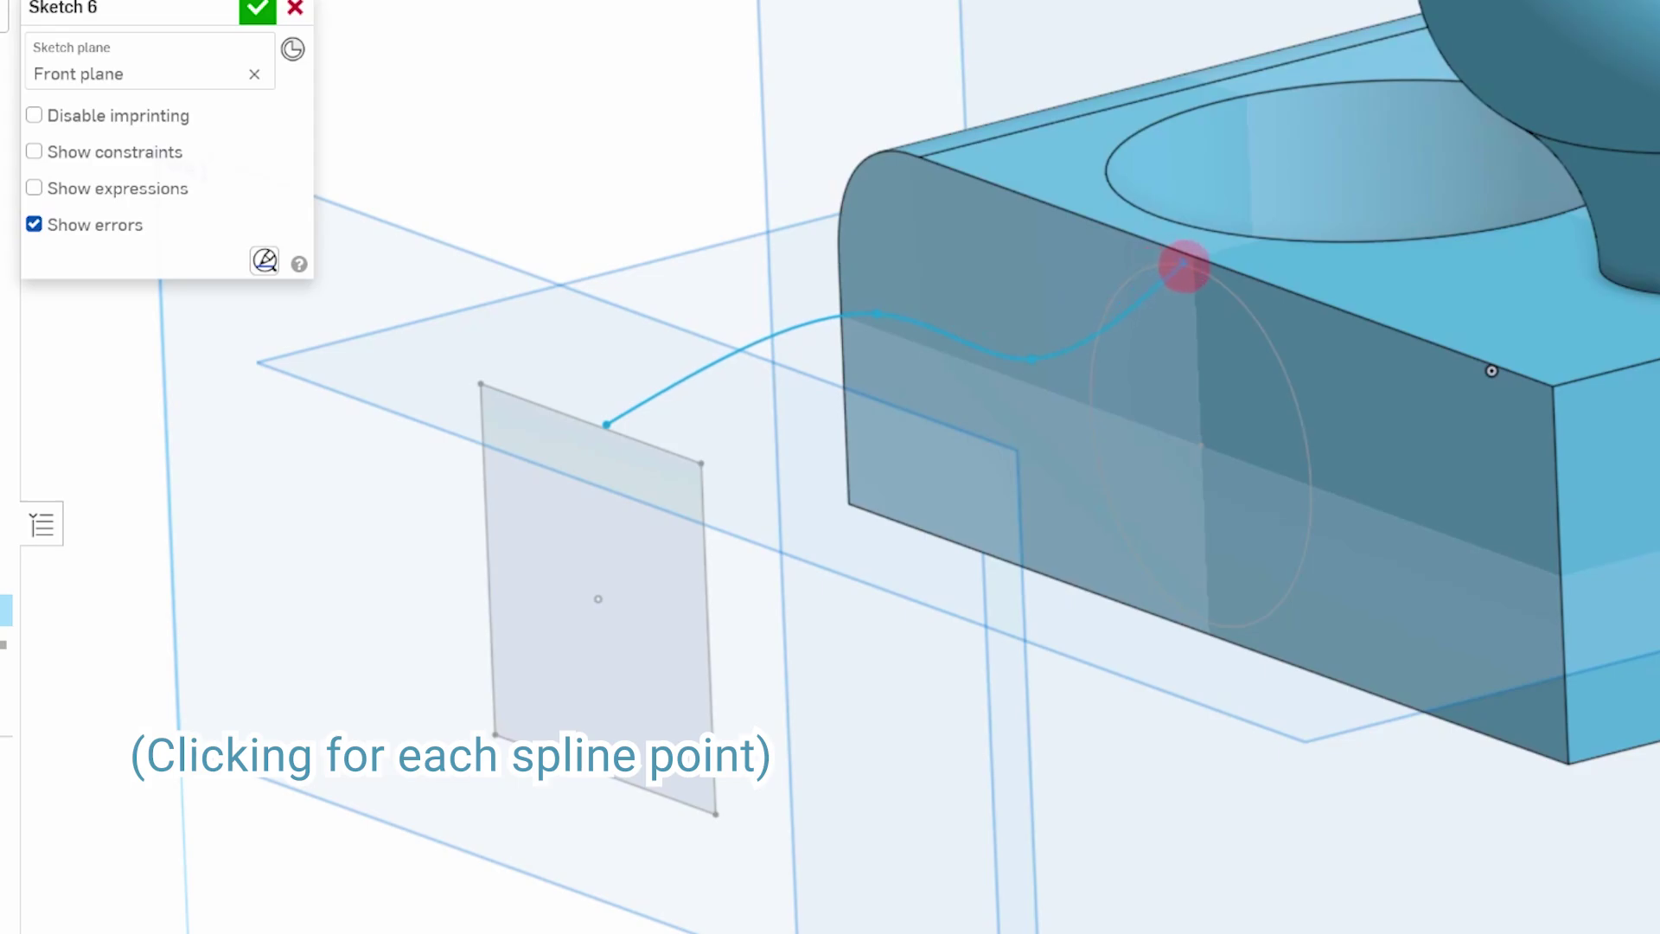
{"action": "right_click", "coordinate": [1183, 266]}
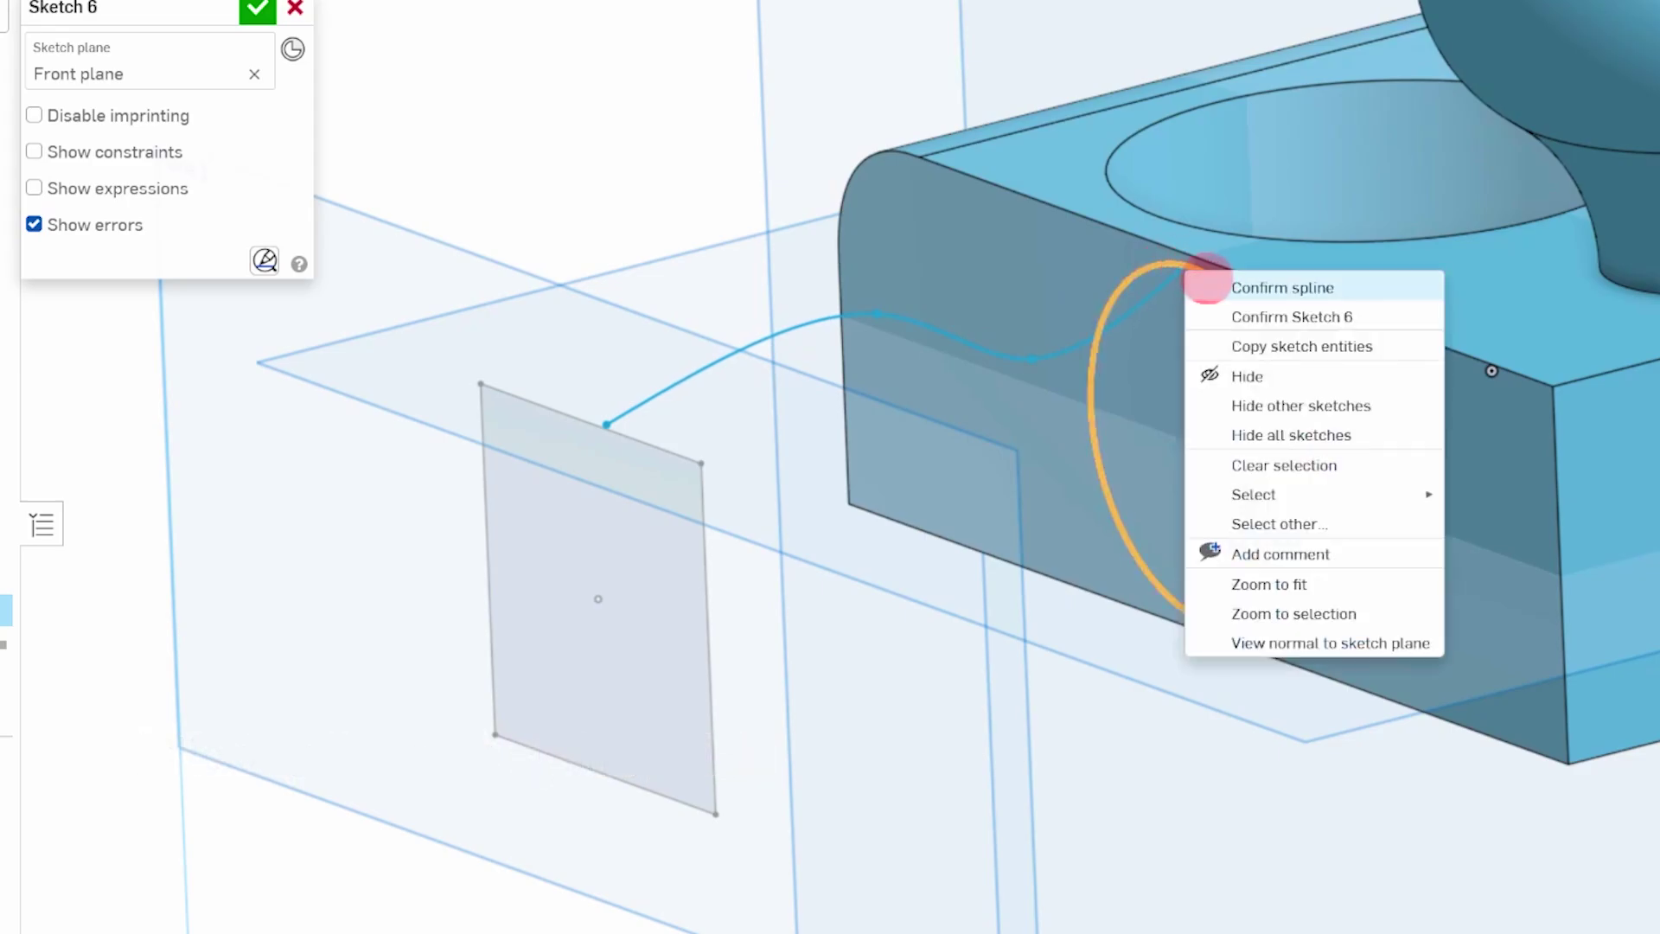
{"action": "left_click", "coordinate": [1206, 285]}
Add a Pierce constraint between the spline's outer endpoint and the rectangle's upper edge
{"action": "right_click_drag", "start_coordinate": [1003, 419], "coordinate": [591, 373]}
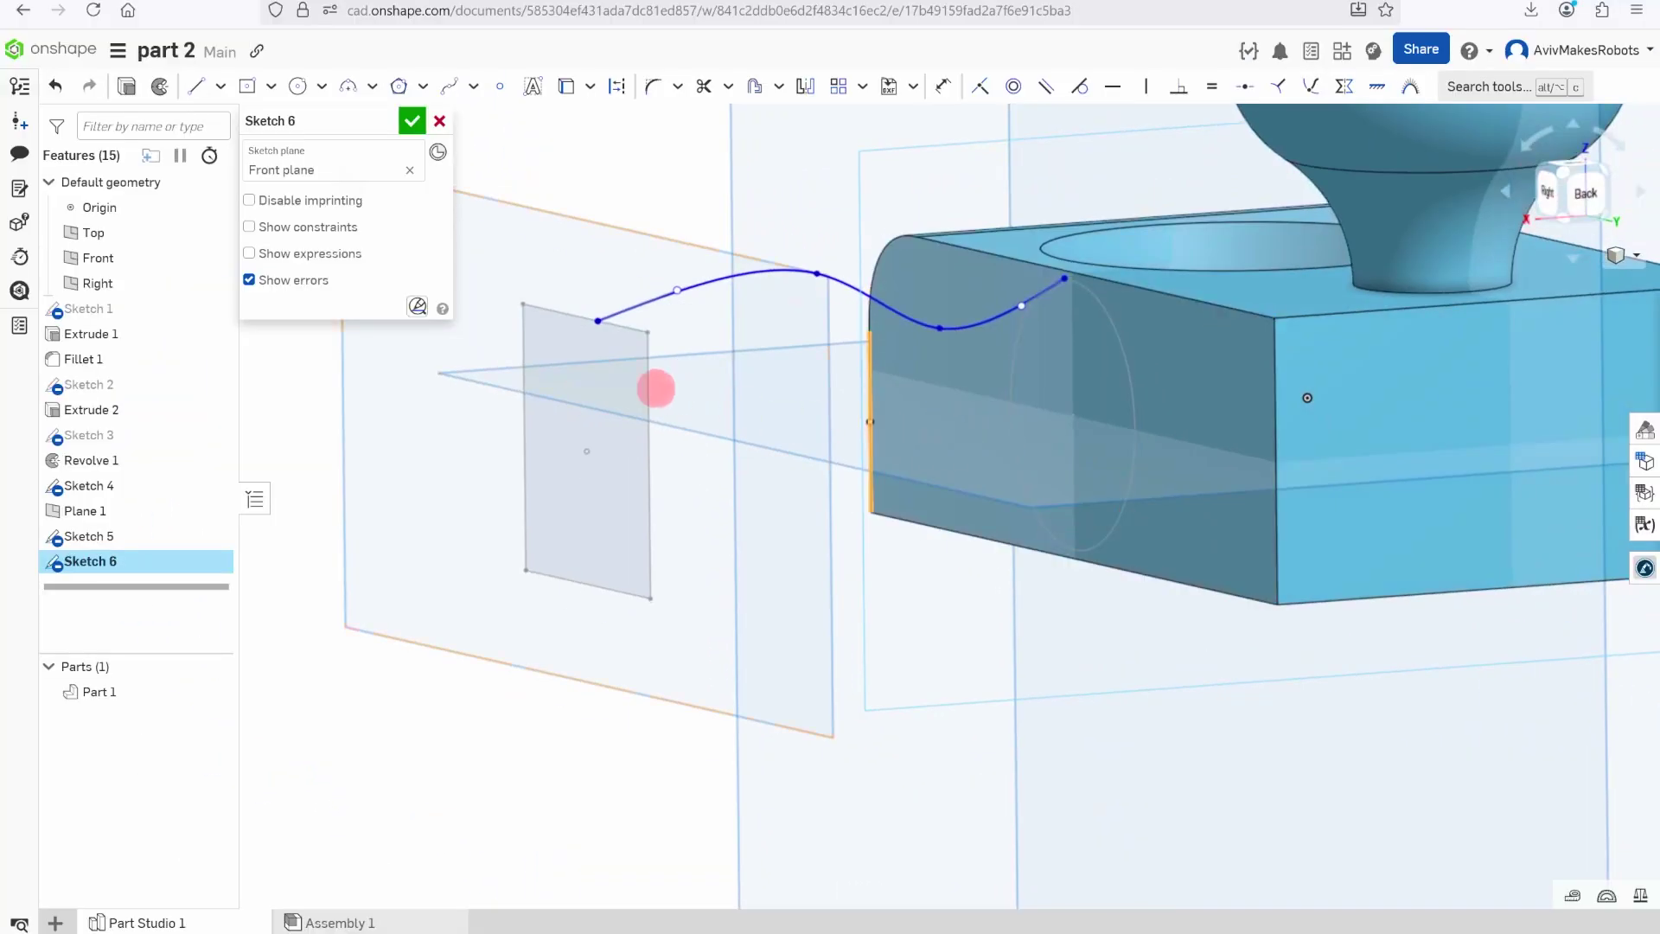
{"action": "left_click", "coordinate": [598, 321]}
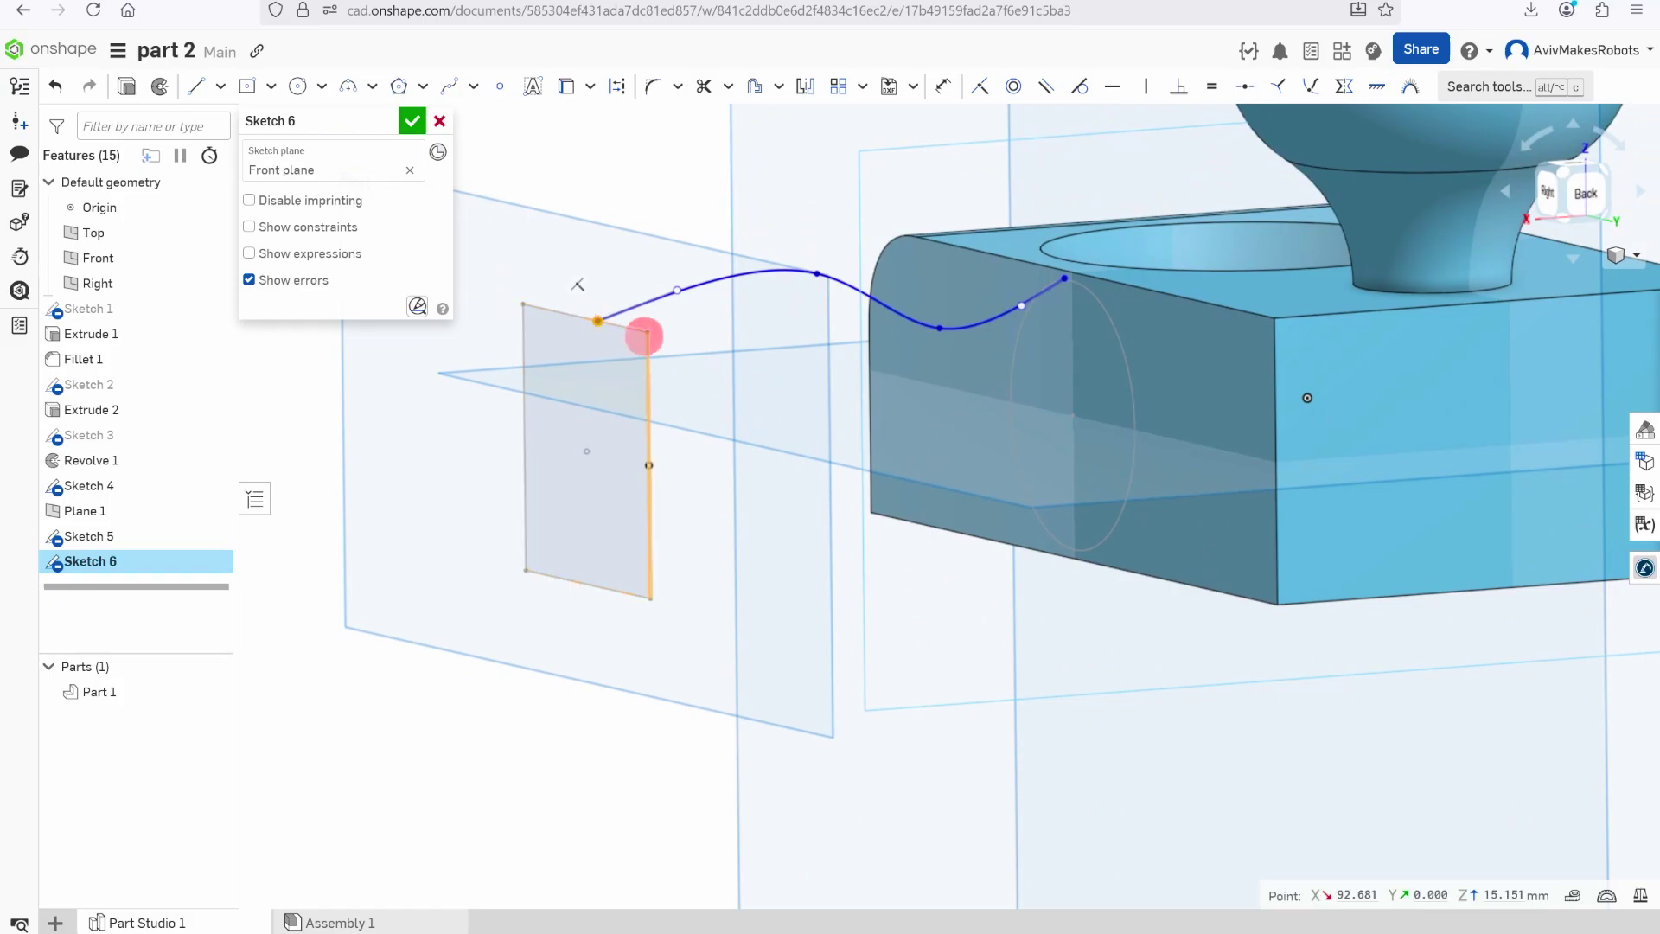
{"action": "left_click", "coordinate": [574, 315]}
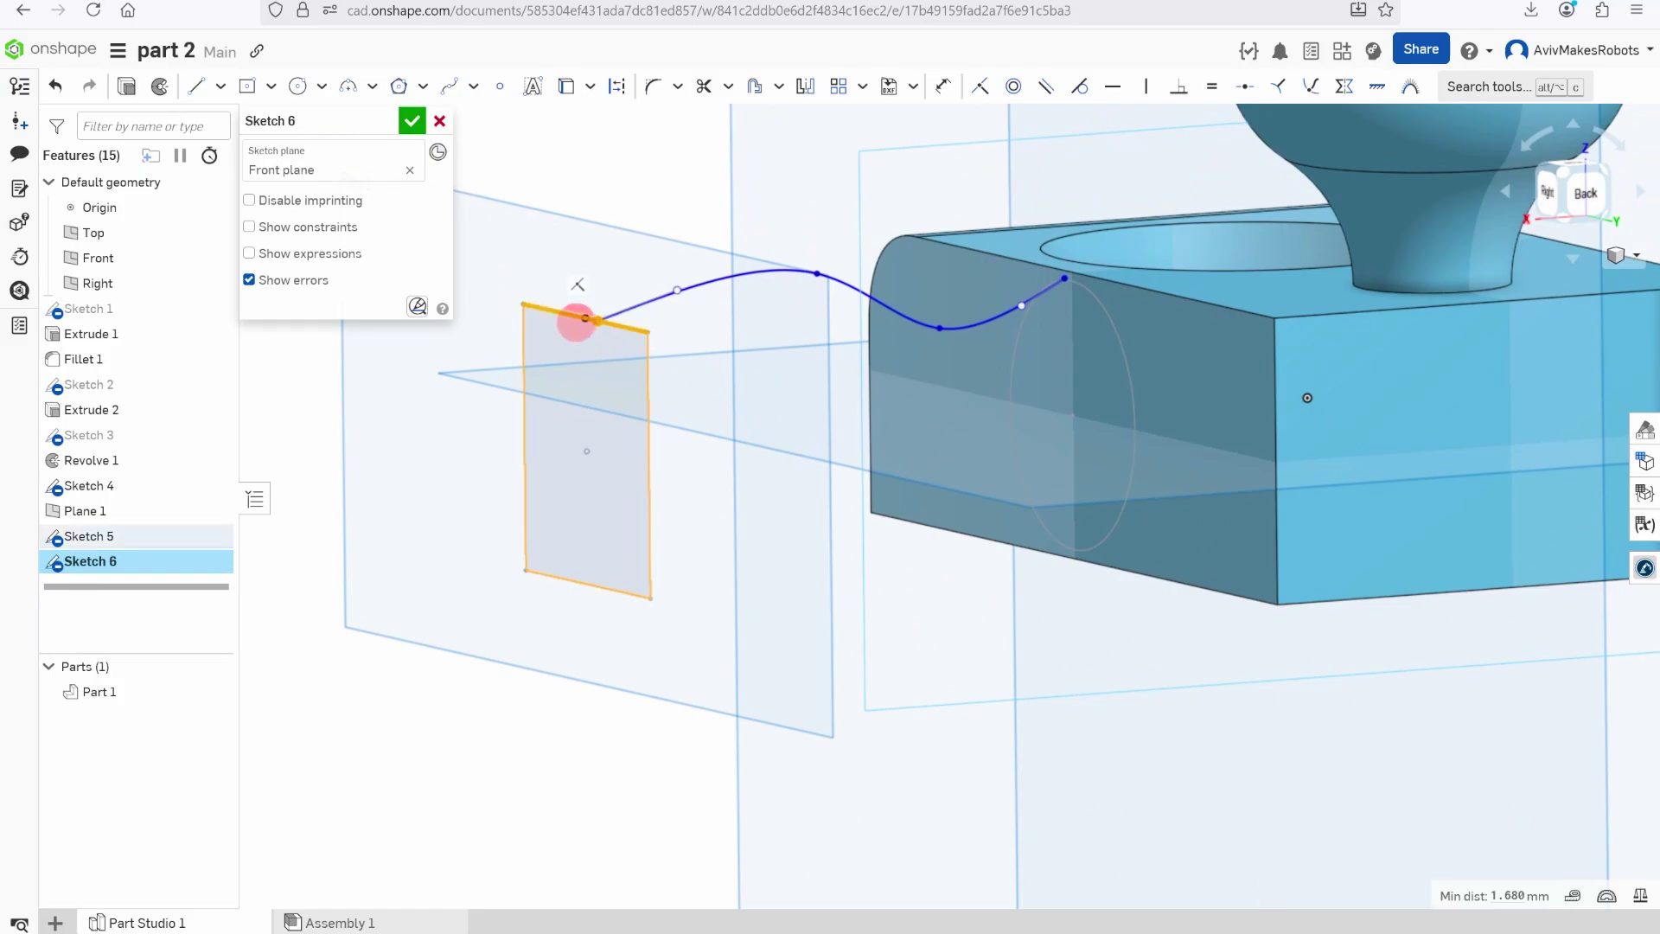
{"action": "scroll", "coordinate": [1089, 208], "scroll_direction": "up", "scroll_amount": 3}
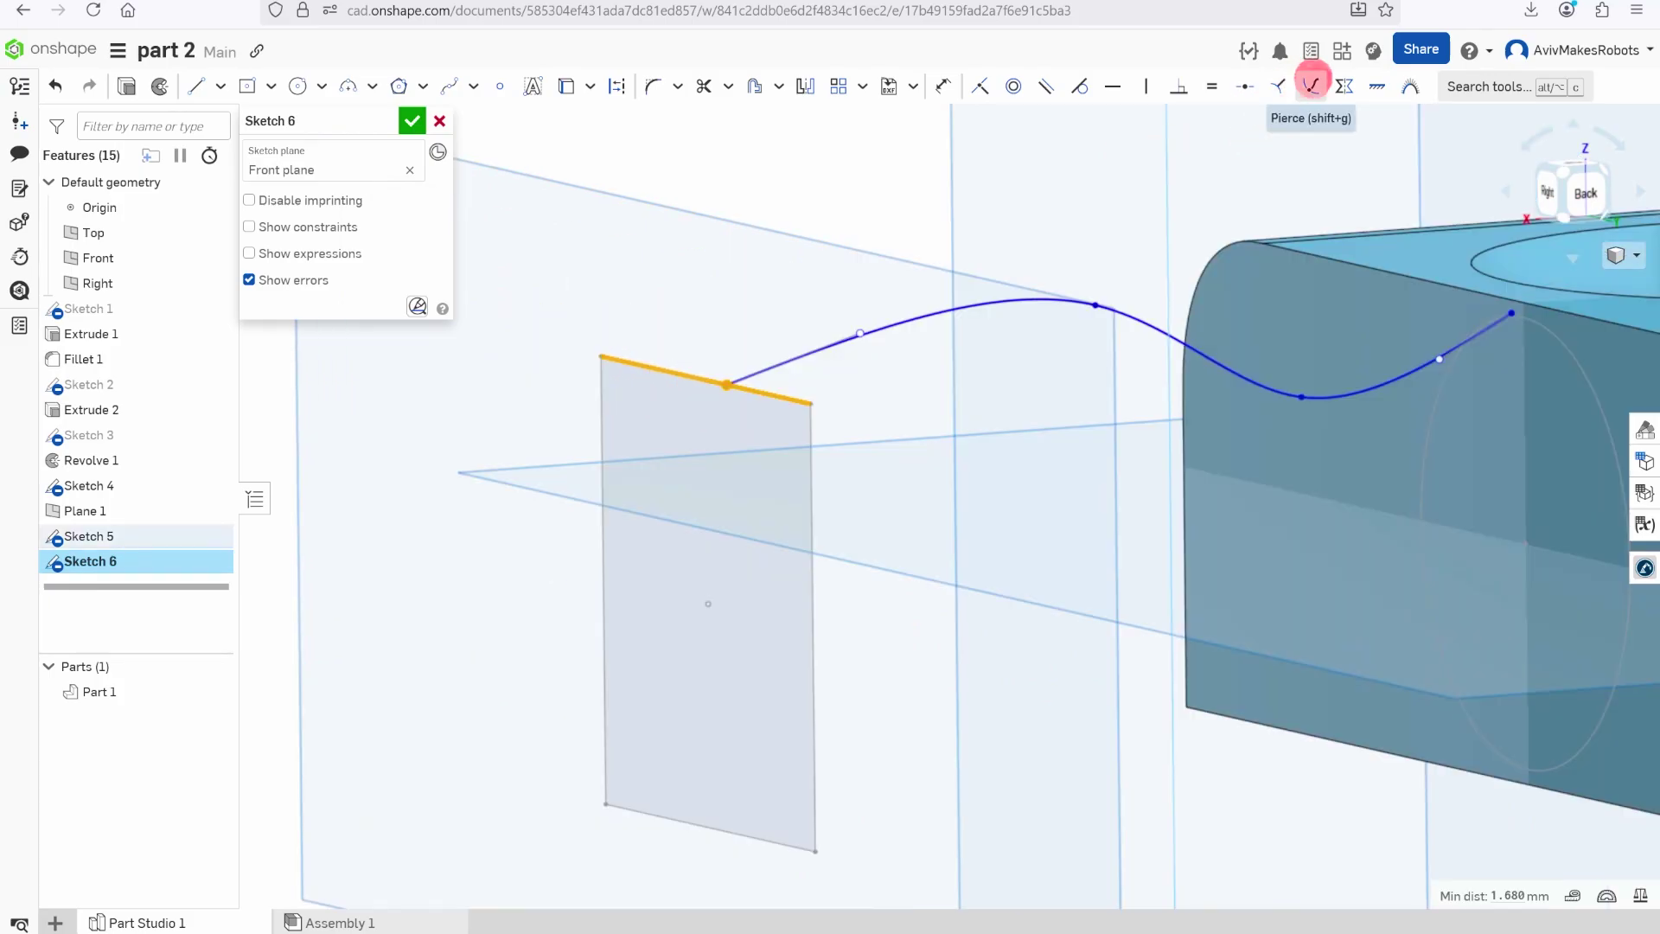
{"action": "left_click", "coordinate": [1312, 84]}
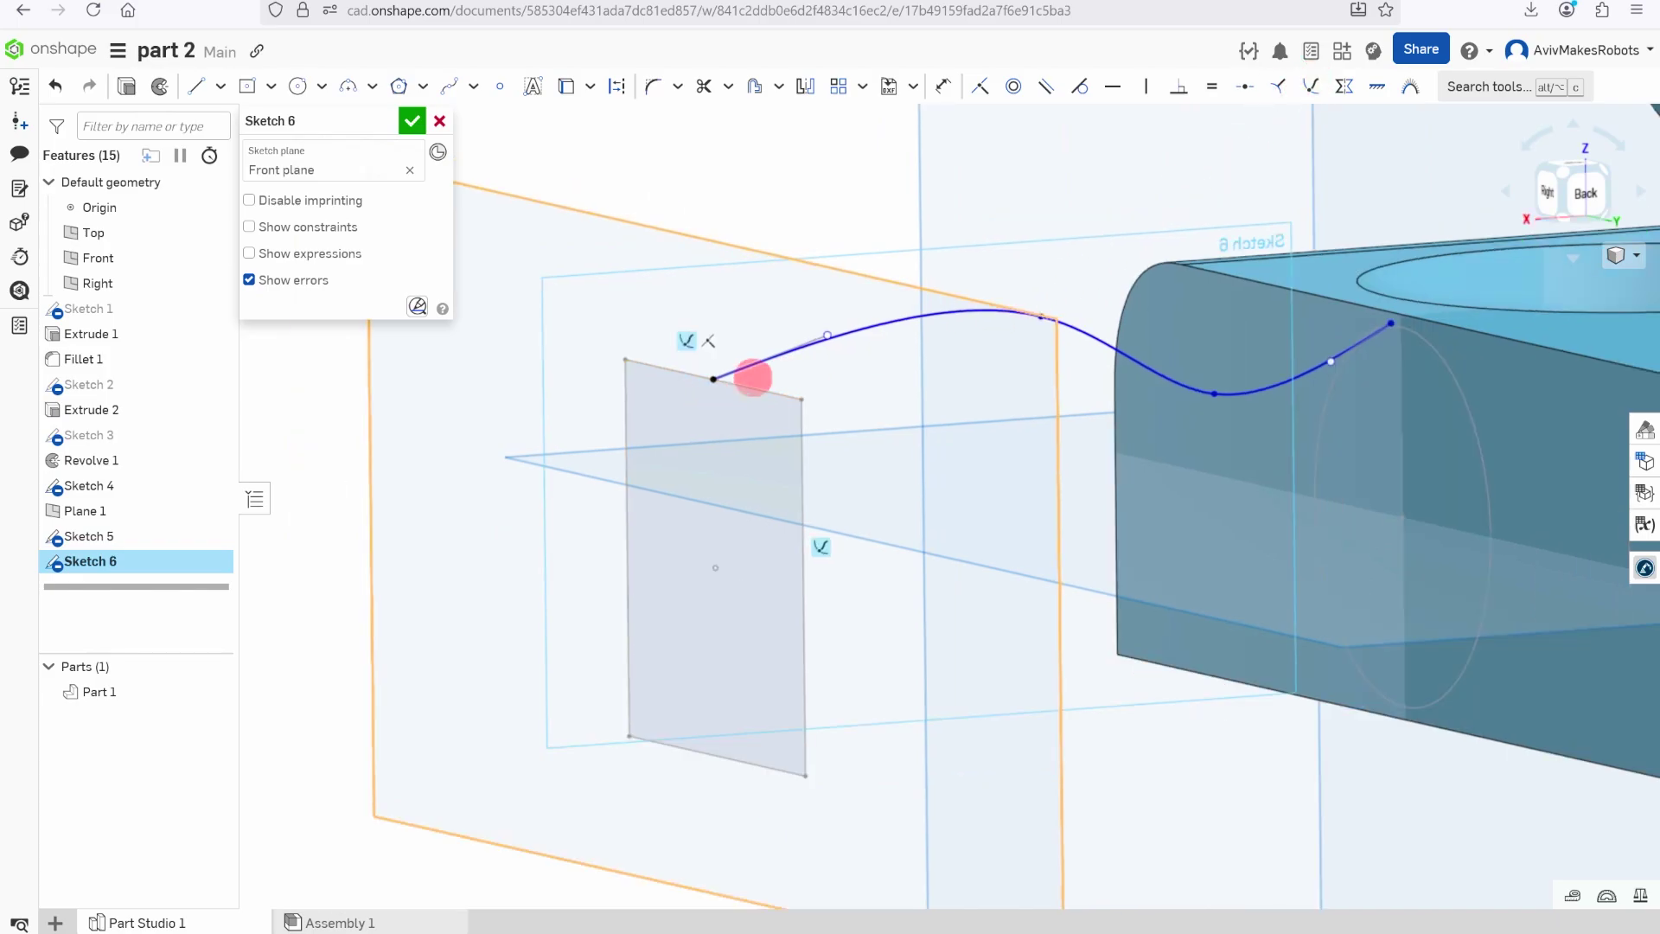
{"action": "scroll", "coordinate": [753, 377], "scroll_direction": "up", "scroll_amount": 2}
{"action": "scroll", "coordinate": [682, 380], "scroll_direction": "up", "scroll_amount": 3}
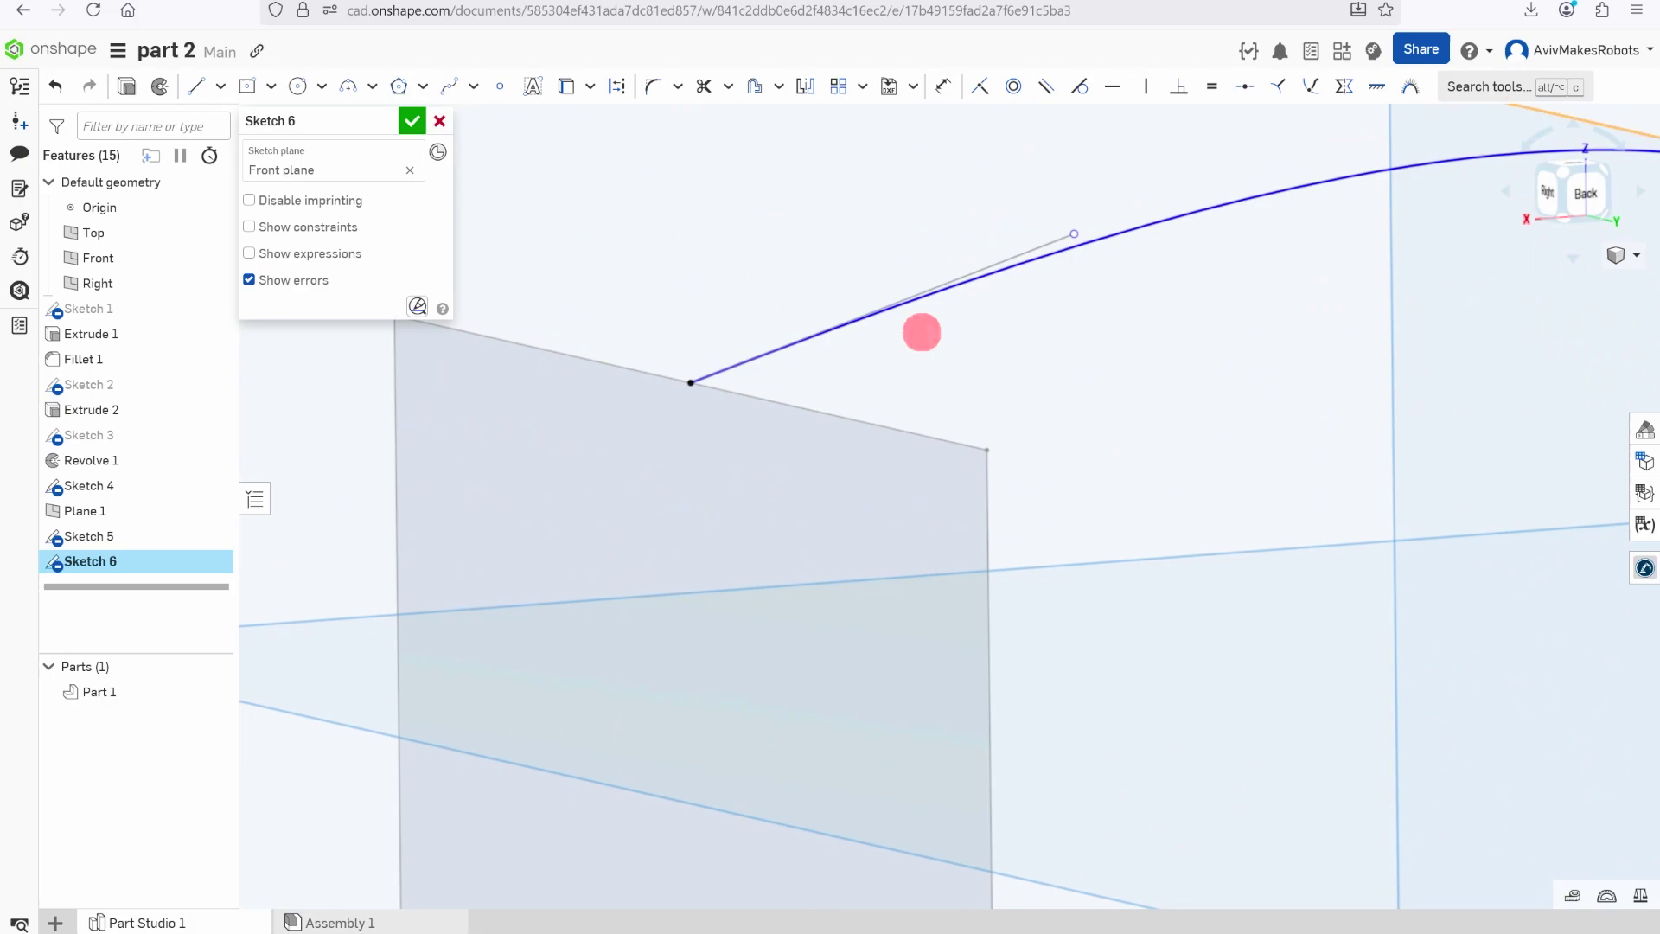
{"action": "scroll", "coordinate": [921, 333], "scroll_direction": "down", "scroll_amount": 1}
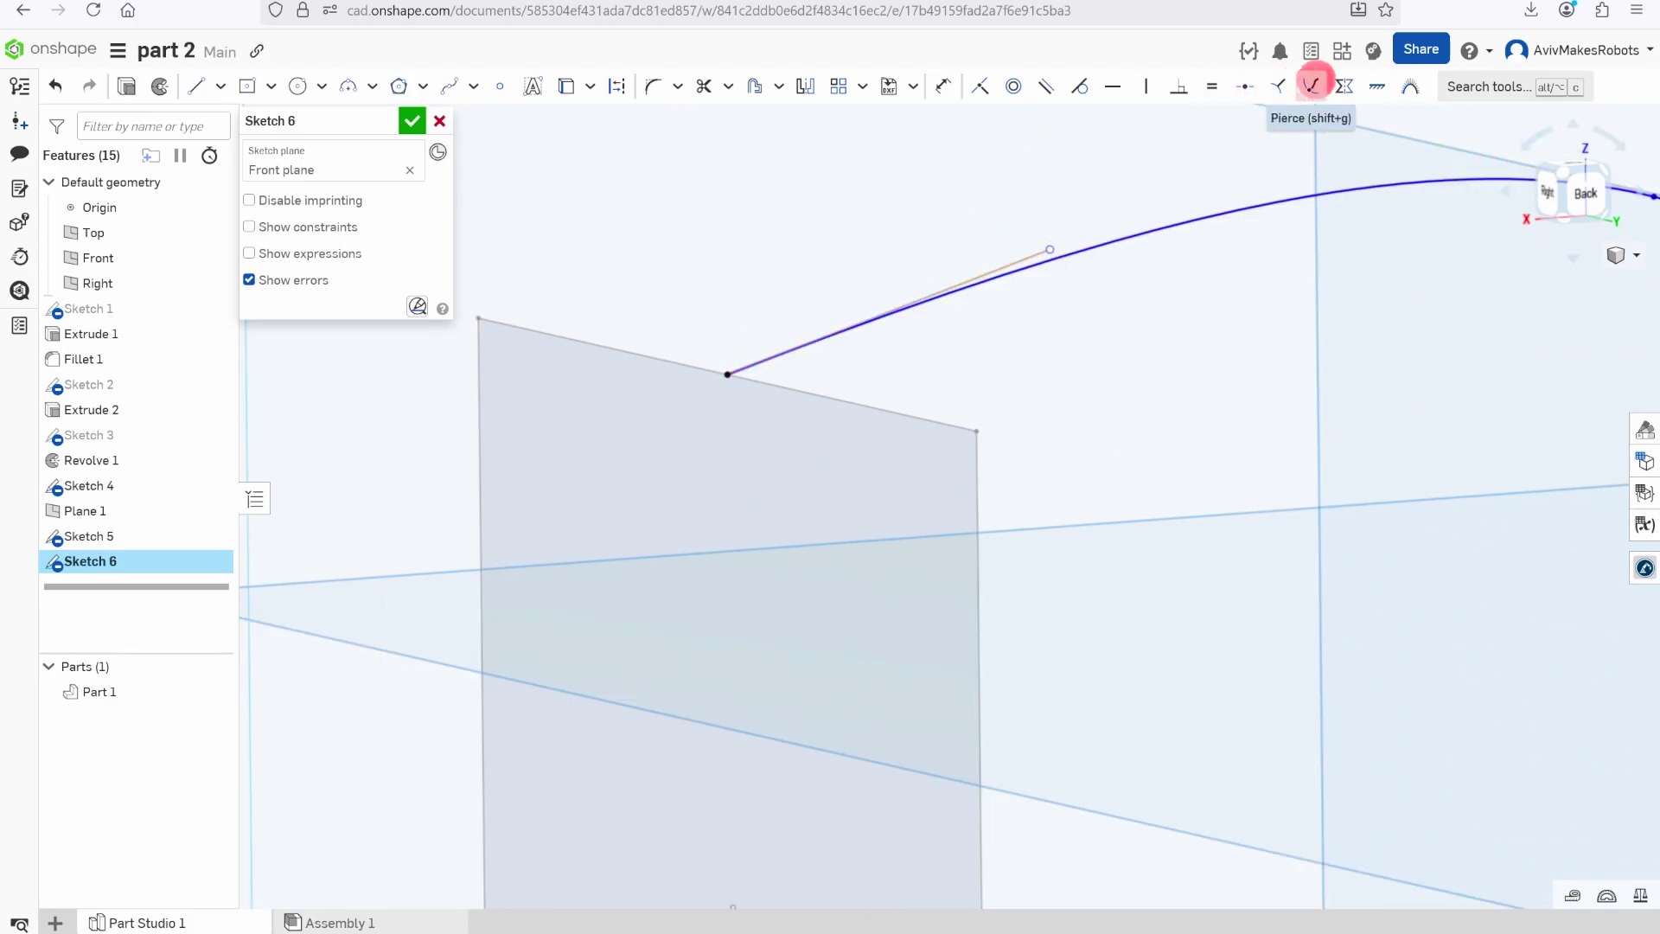
{"action": "left_click", "coordinate": [1313, 88]}
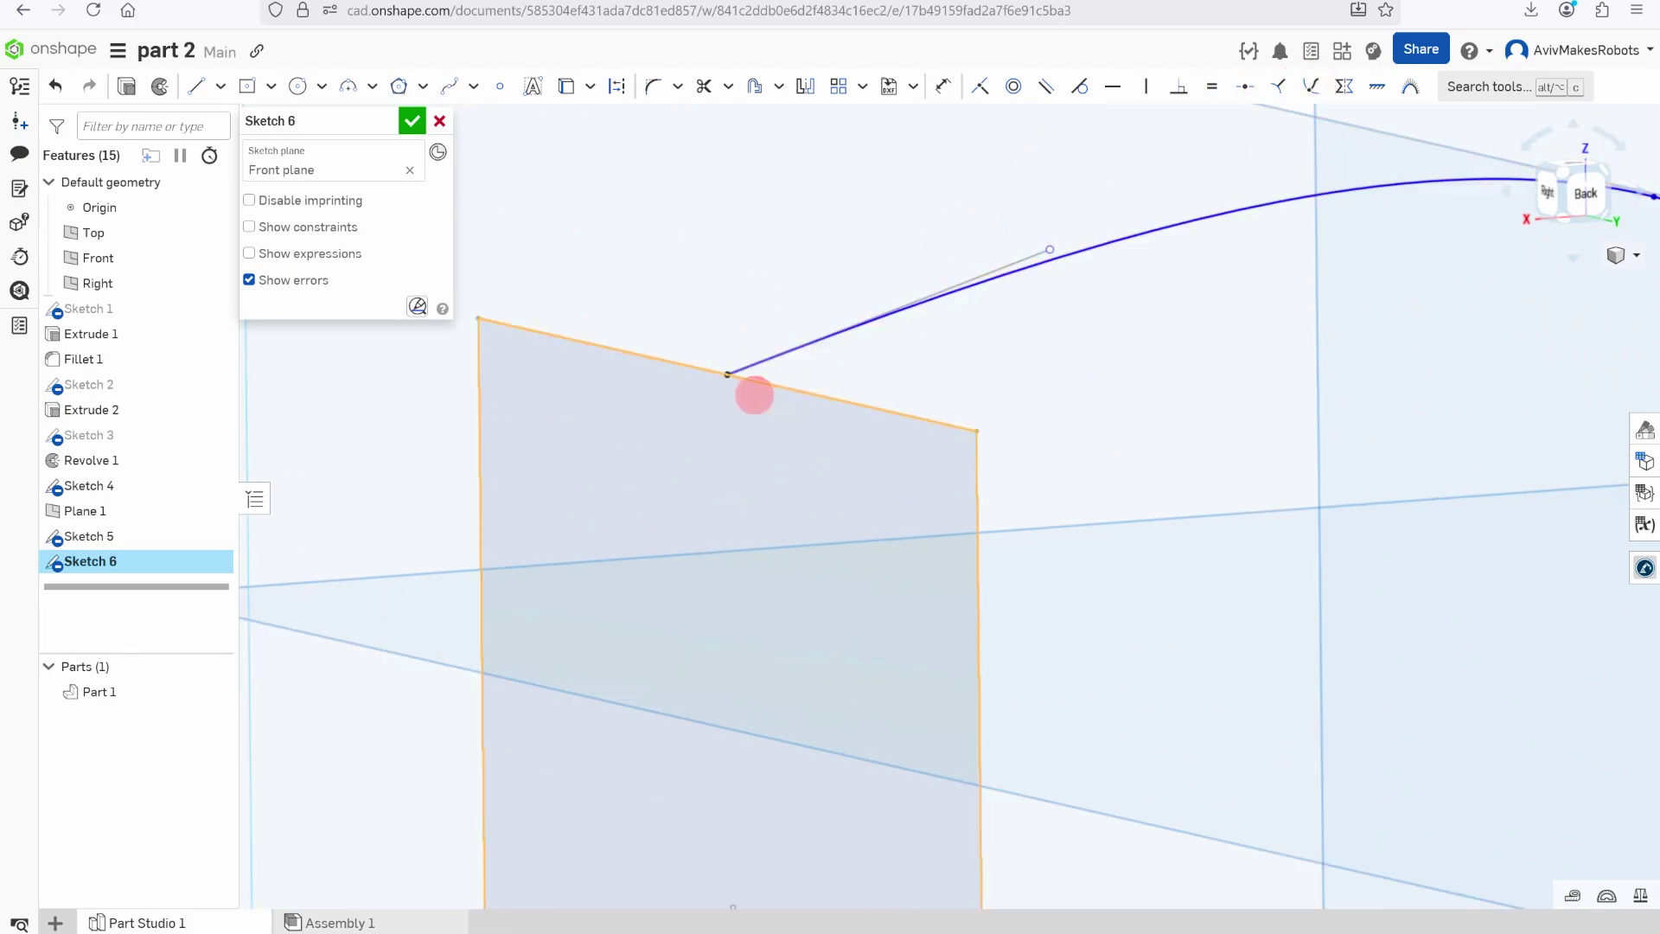
{"action": "scroll", "coordinate": [752, 395], "scroll_direction": "down", "scroll_amount": 1}
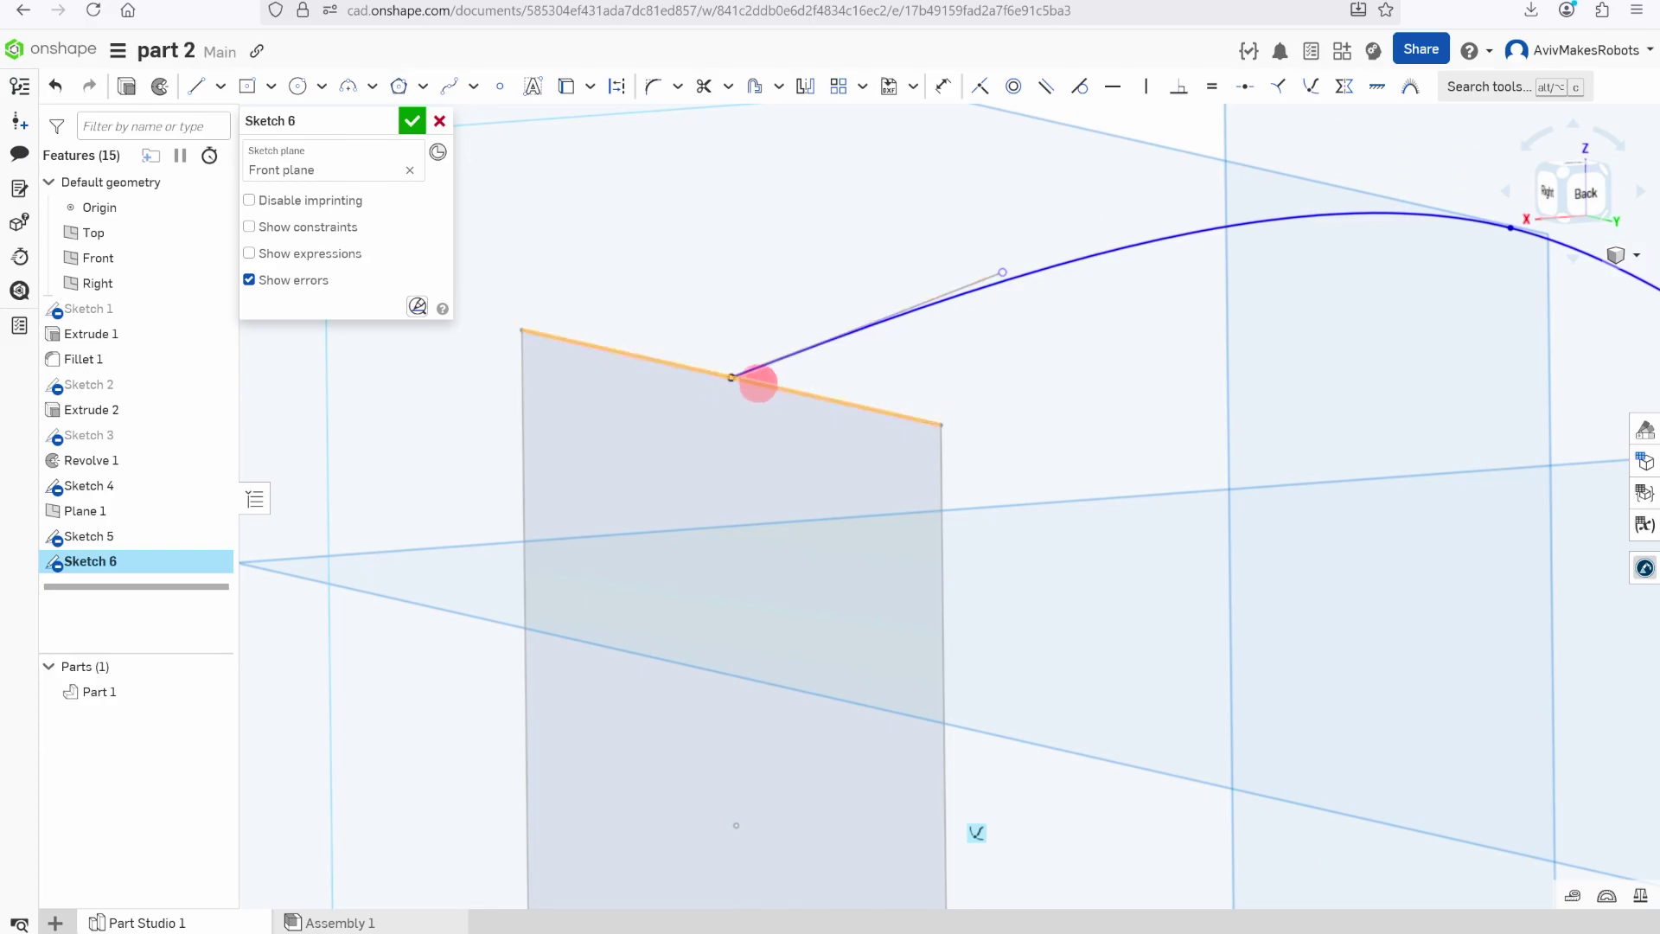
Add a Pierce constraint between the spline's other endpoint and the circle on the block's side face, and finish the sketch
{"action": "scroll", "coordinate": [758, 383], "scroll_direction": "down", "scroll_amount": 1}
{"action": "scroll", "coordinate": [1386, 430], "scroll_direction": "down", "scroll_amount": 2}
{"action": "scroll", "coordinate": [1466, 381], "scroll_direction": "up", "scroll_amount": 5}
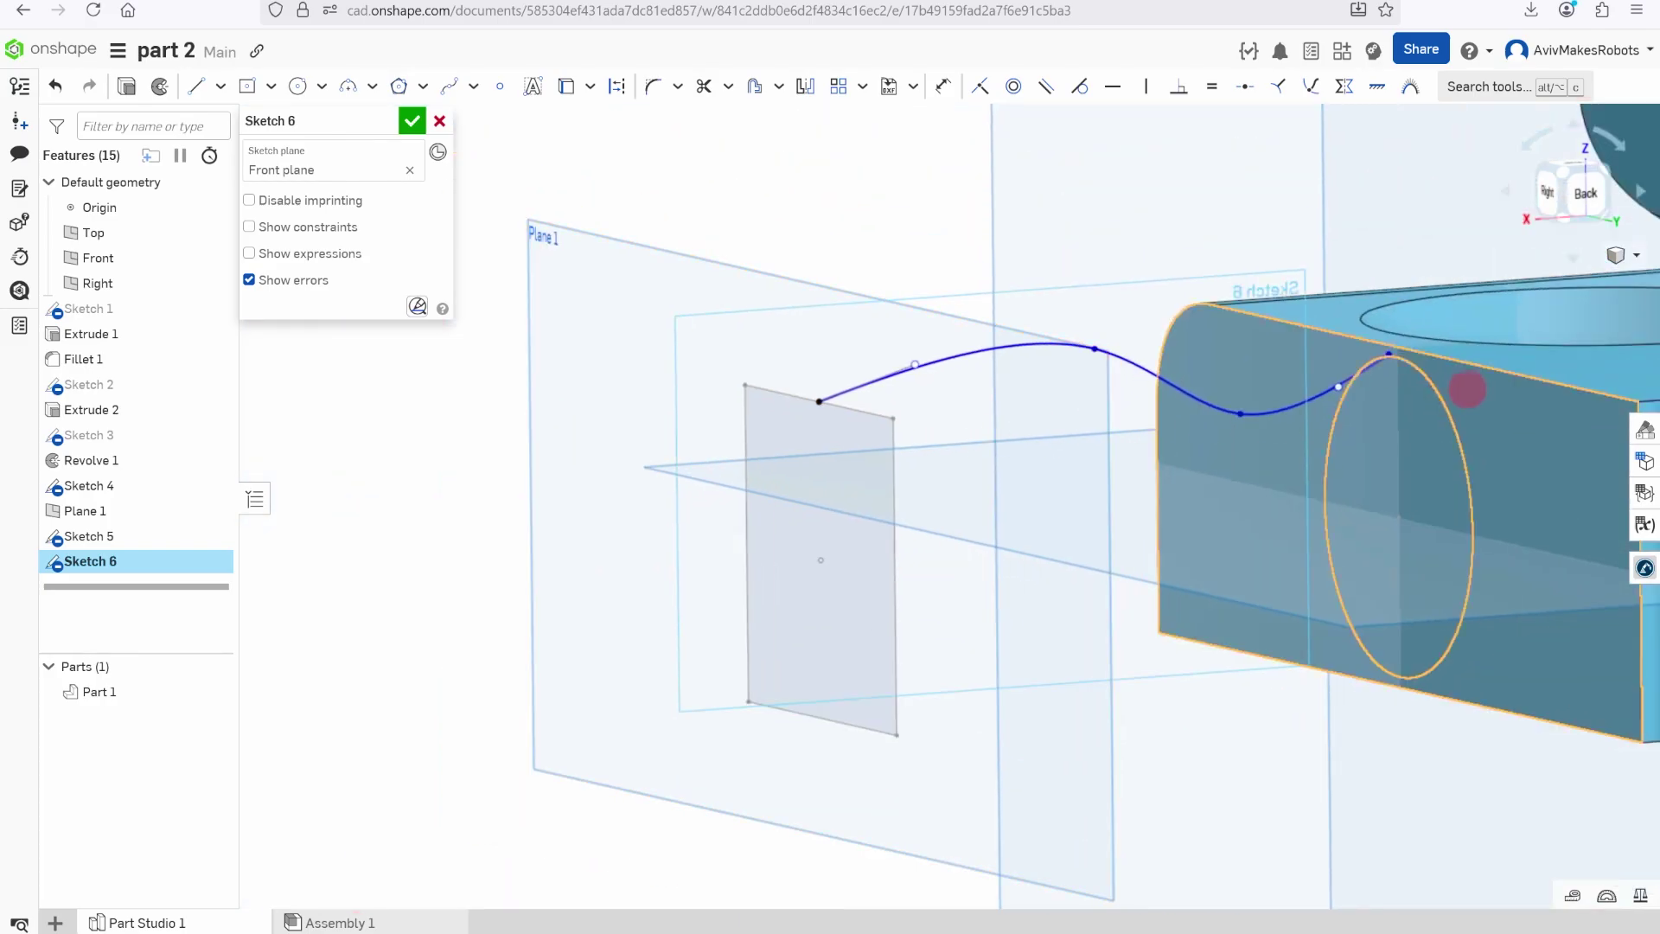
{"action": "scroll", "coordinate": [1139, 429], "scroll_direction": "down", "scroll_amount": 3}
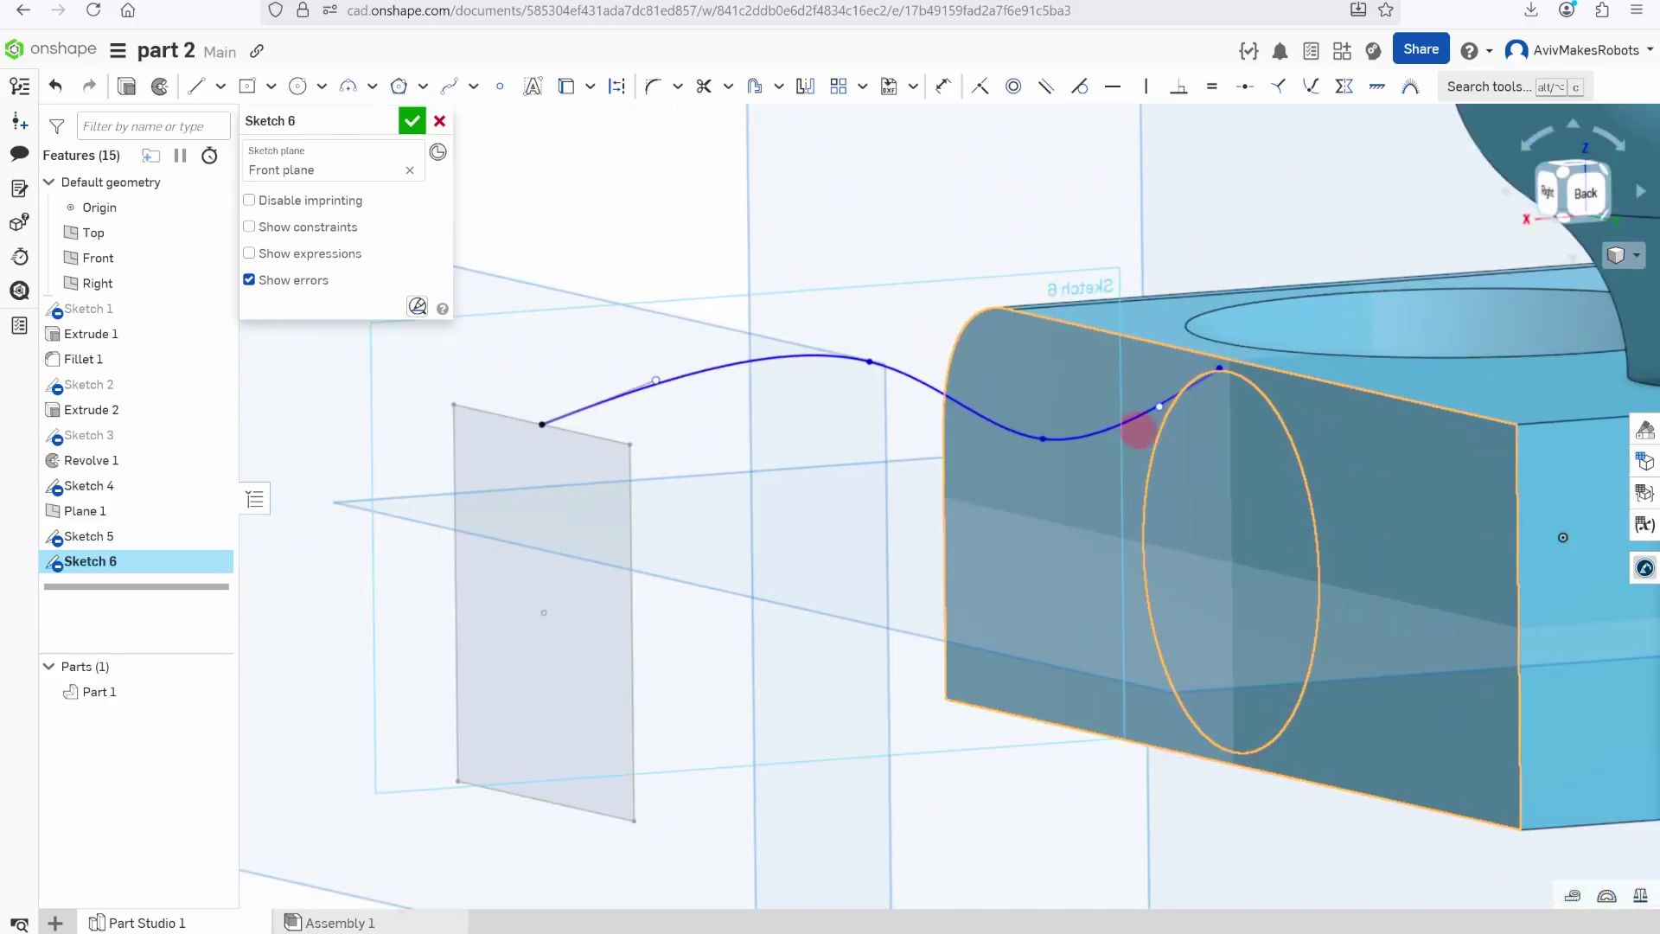
{"action": "scroll", "coordinate": [1236, 371], "scroll_direction": "up", "scroll_amount": 3}
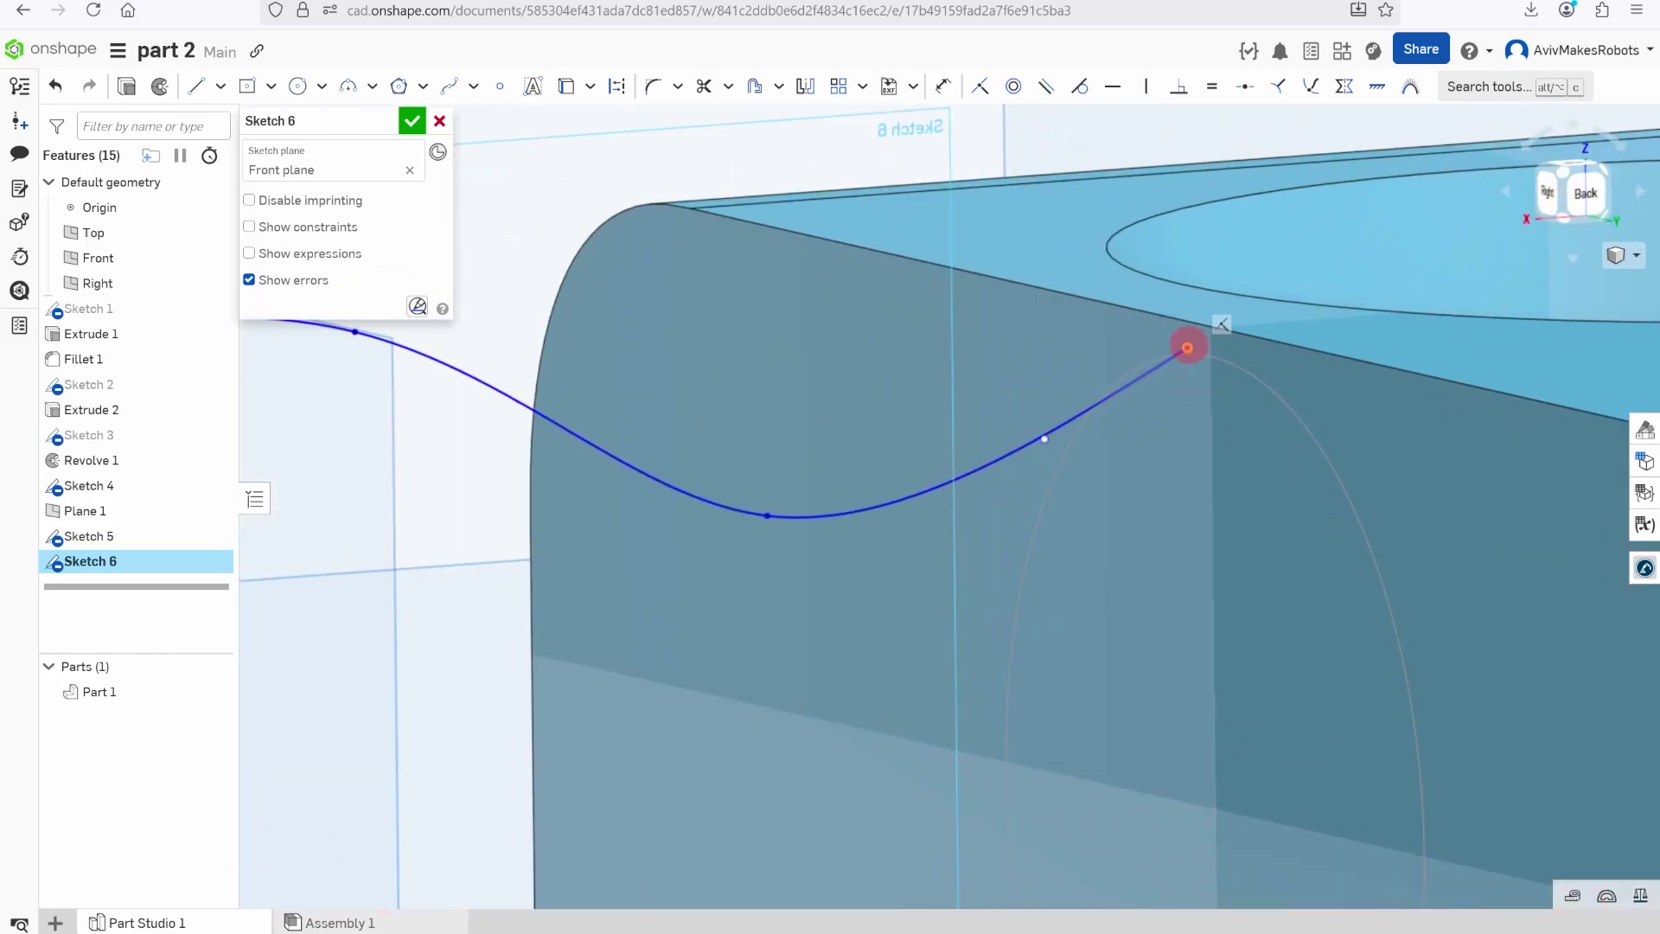
{"action": "left_click", "coordinate": [1238, 365]}
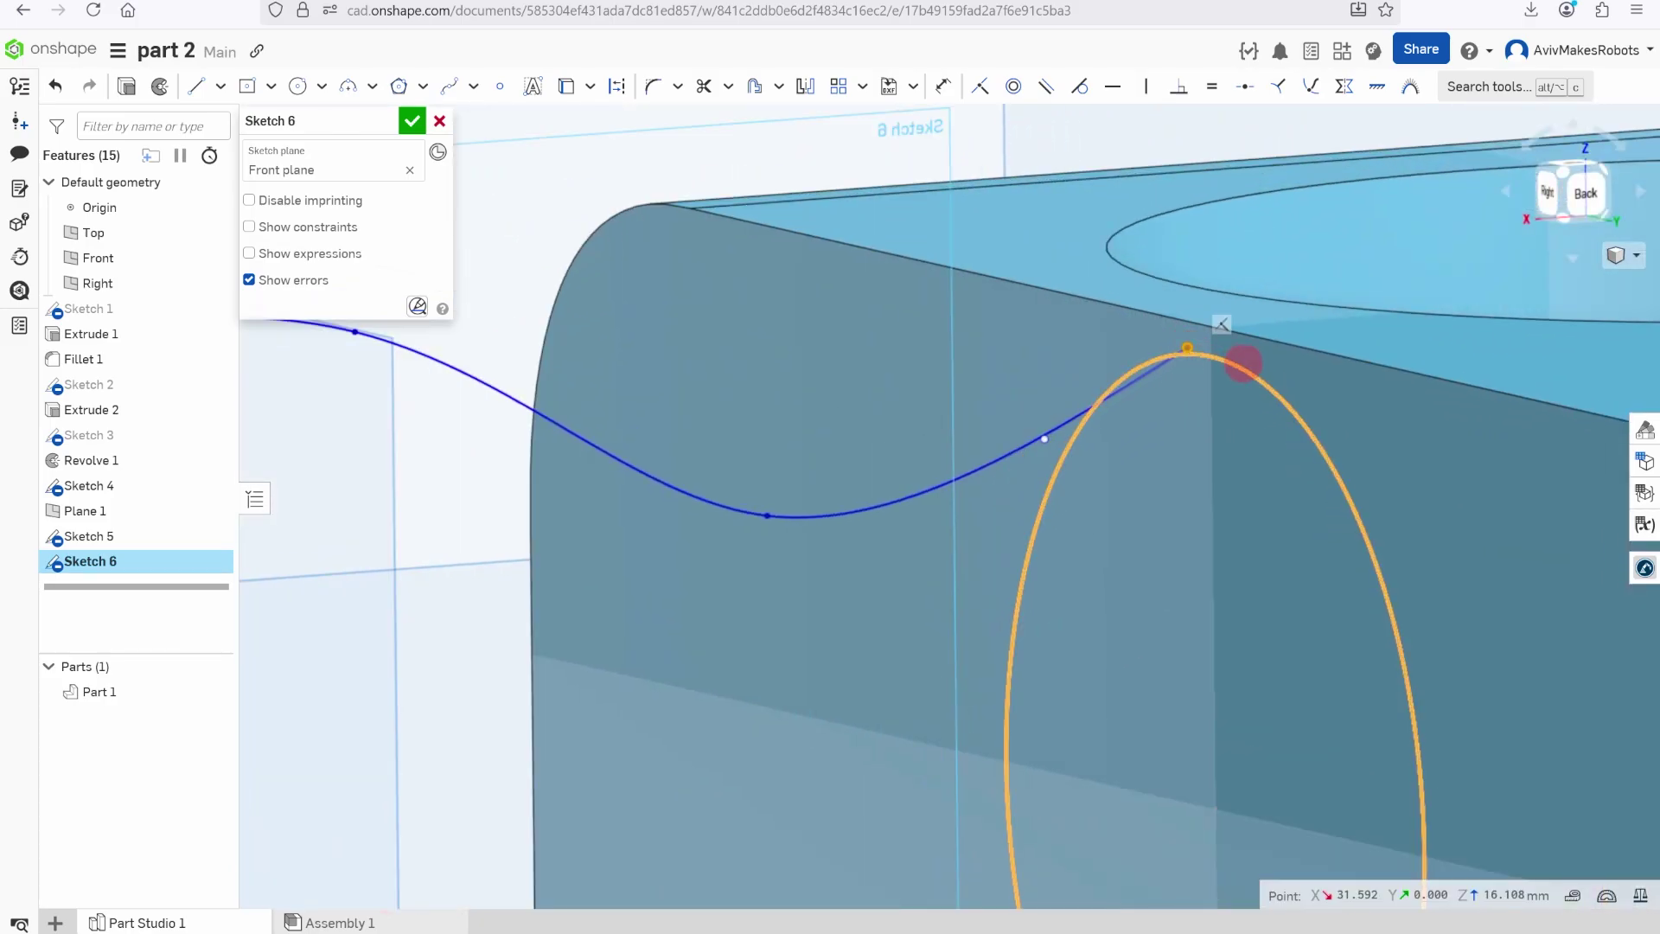
{"action": "left_click", "coordinate": [1236, 370]}
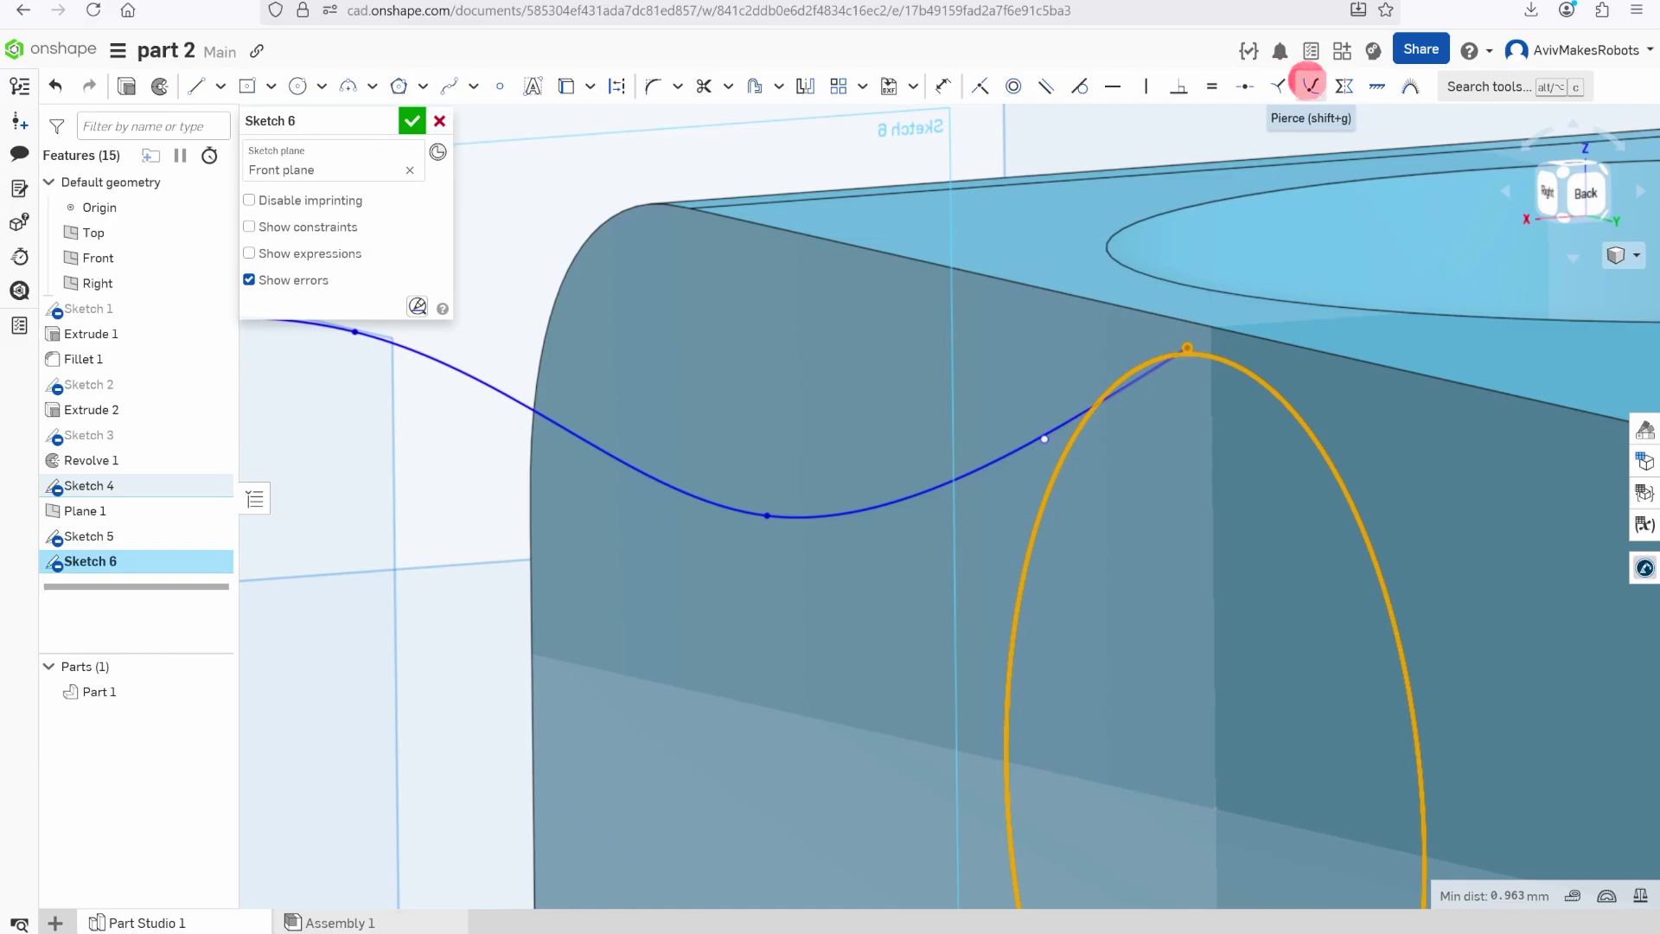
{"action": "left_click", "coordinate": [1308, 81]}
{"action": "scroll", "coordinate": [974, 391], "scroll_direction": "down", "scroll_amount": 5}
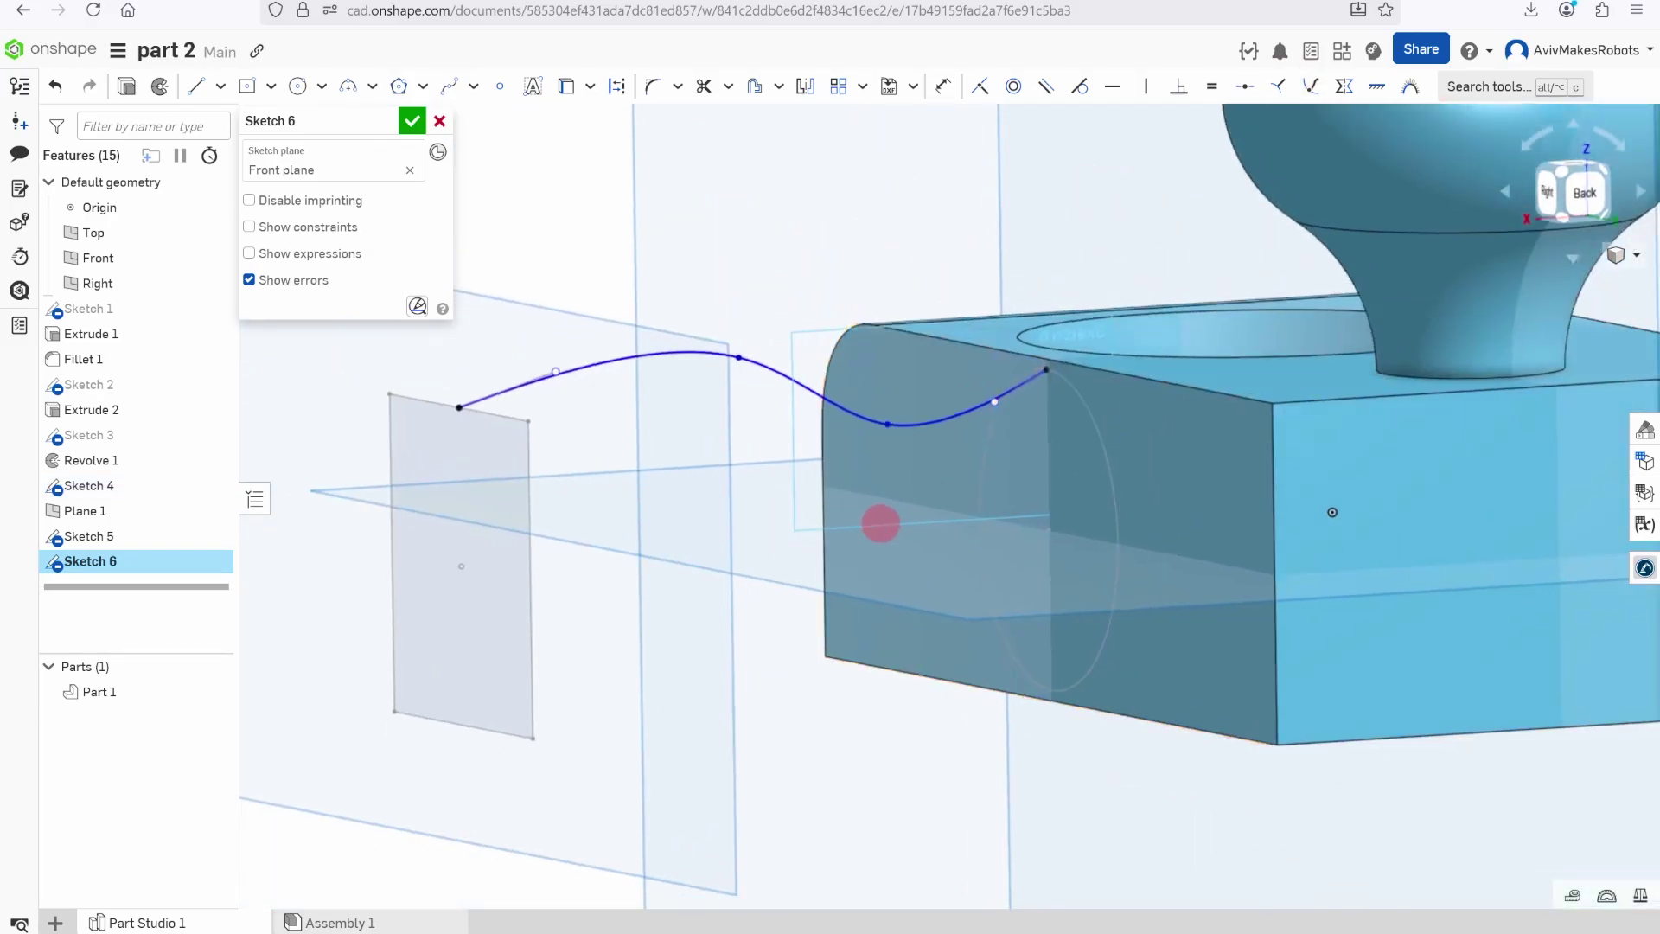
{"action": "mouse_move", "coordinate": [878, 522]}
{"action": "right_mouse_down"}
{"action": "mouse_move", "coordinate": [851, 508]}
{"action": "mouse_move", "coordinate": [852, 522]}
{"action": "mouse_move", "coordinate": [956, 470]}
{"action": "mouse_move", "coordinate": [637, 648]}
{"action": "mouse_move", "coordinate": [691, 539]}
{"action": "right_mouse_up"}
{"action": "middle_click_drag", "start_coordinate": [692, 539], "coordinate": [705, 519]}
{"action": "left_click", "coordinate": [411, 121]}
Start a new solid Loft from the circle on the block's side face to the offset rectangle
{"action": "mouse_move", "coordinate": [606, 363]}
{"action": "right_mouse_down"}
{"action": "mouse_move", "coordinate": [729, 481]}
{"action": "mouse_move", "coordinate": [441, 530]}
{"action": "mouse_move", "coordinate": [667, 406]}
{"action": "right_mouse_up"}
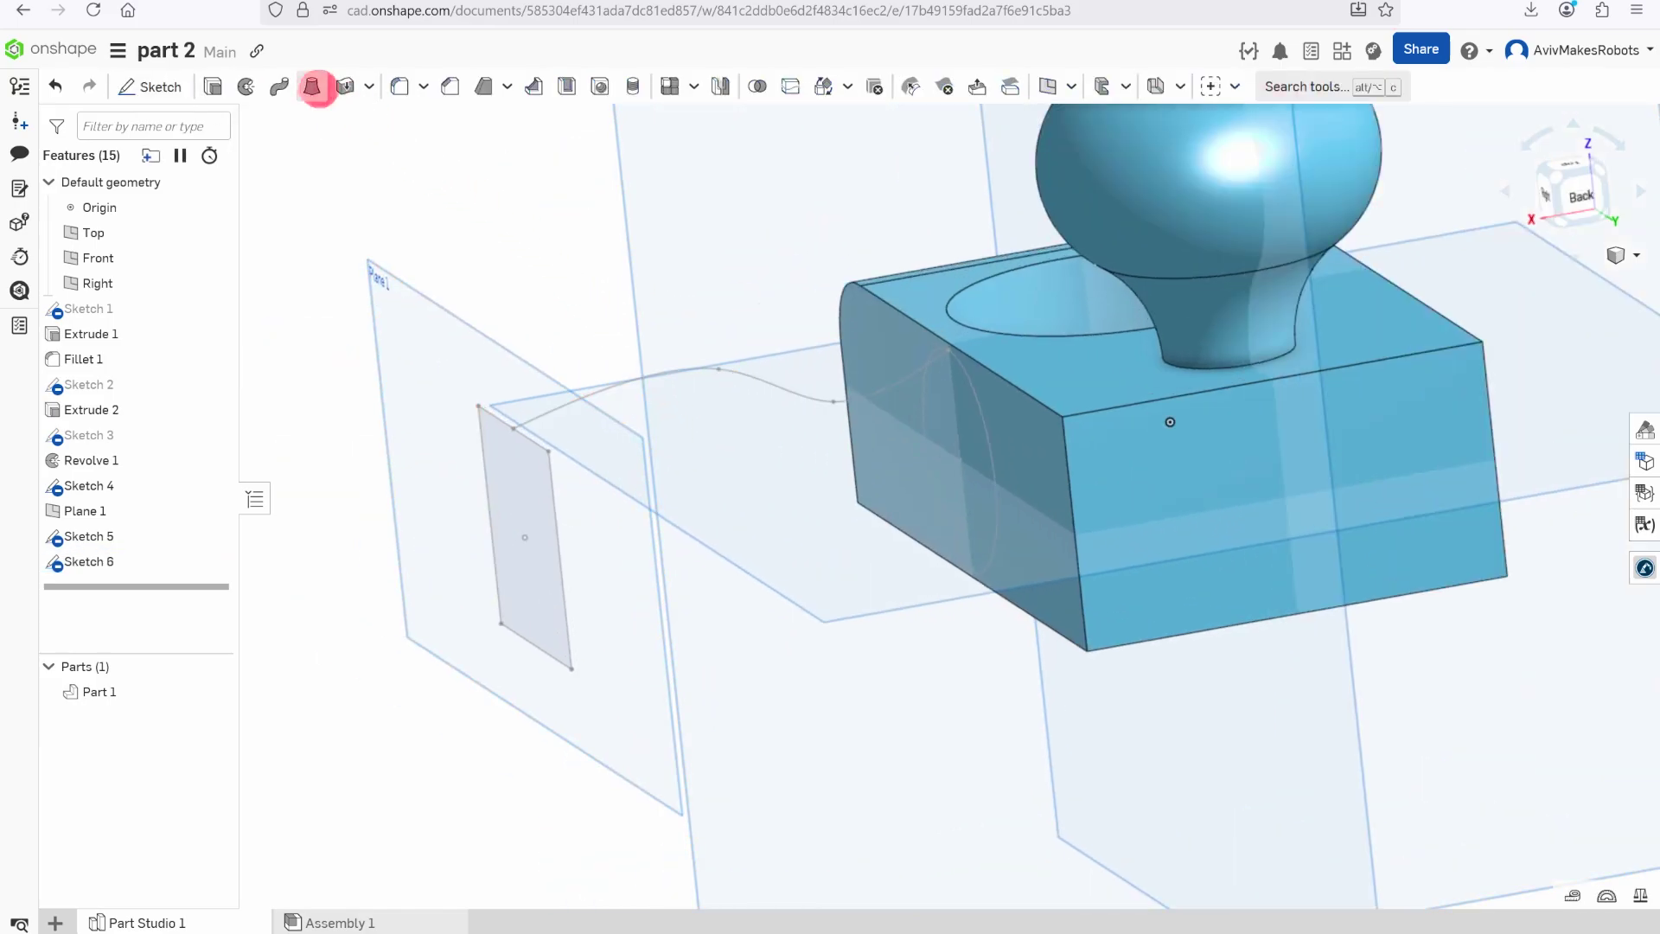
{"action": "left_click", "coordinate": [311, 85]}
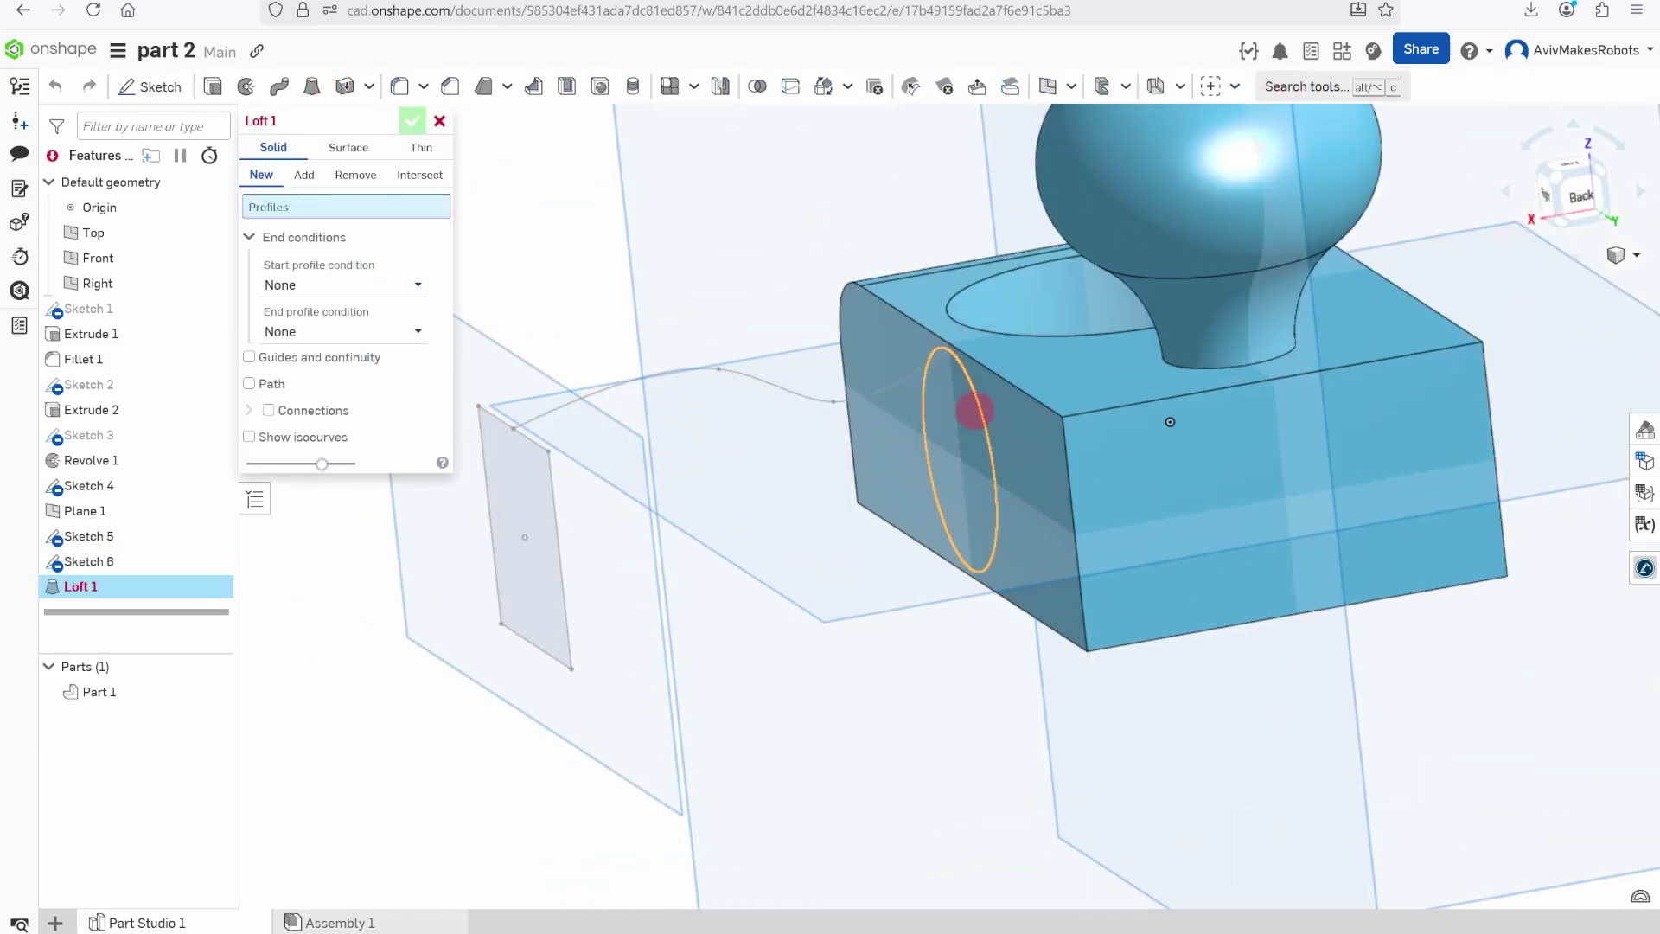
{"action": "left_click", "coordinate": [977, 411]}
{"action": "scroll", "coordinate": [960, 422], "scroll_direction": "down", "scroll_amount": 2}
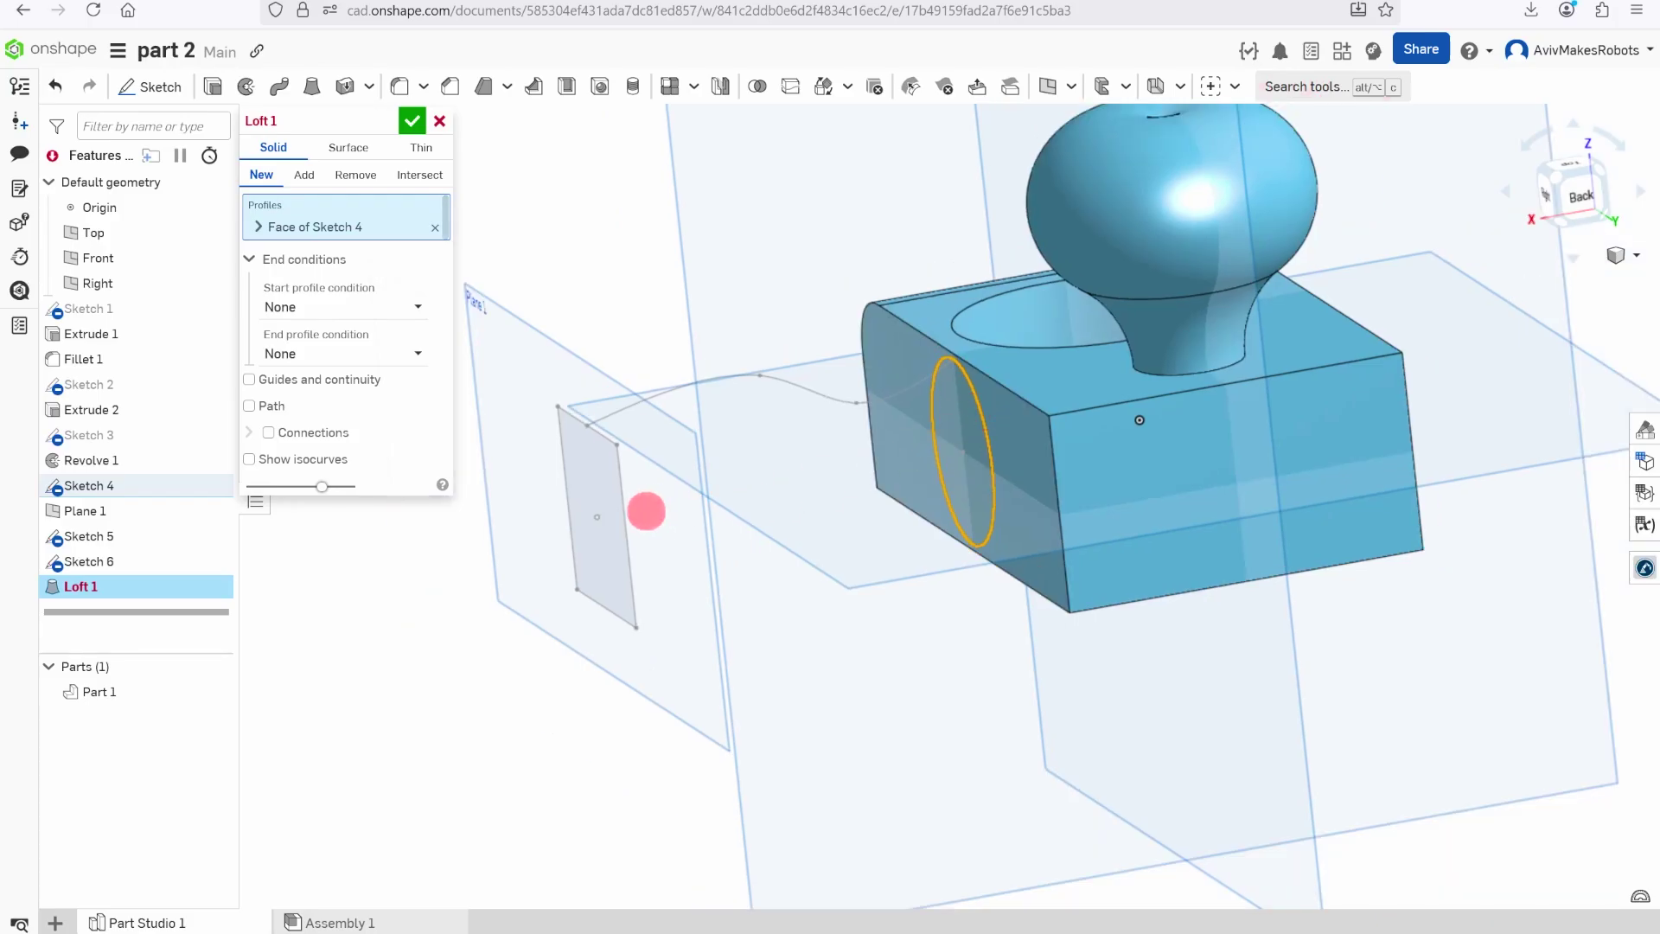
{"action": "left_click", "coordinate": [626, 503]}
{"action": "scroll", "coordinate": [644, 492], "scroll_direction": "up", "scroll_amount": 3}
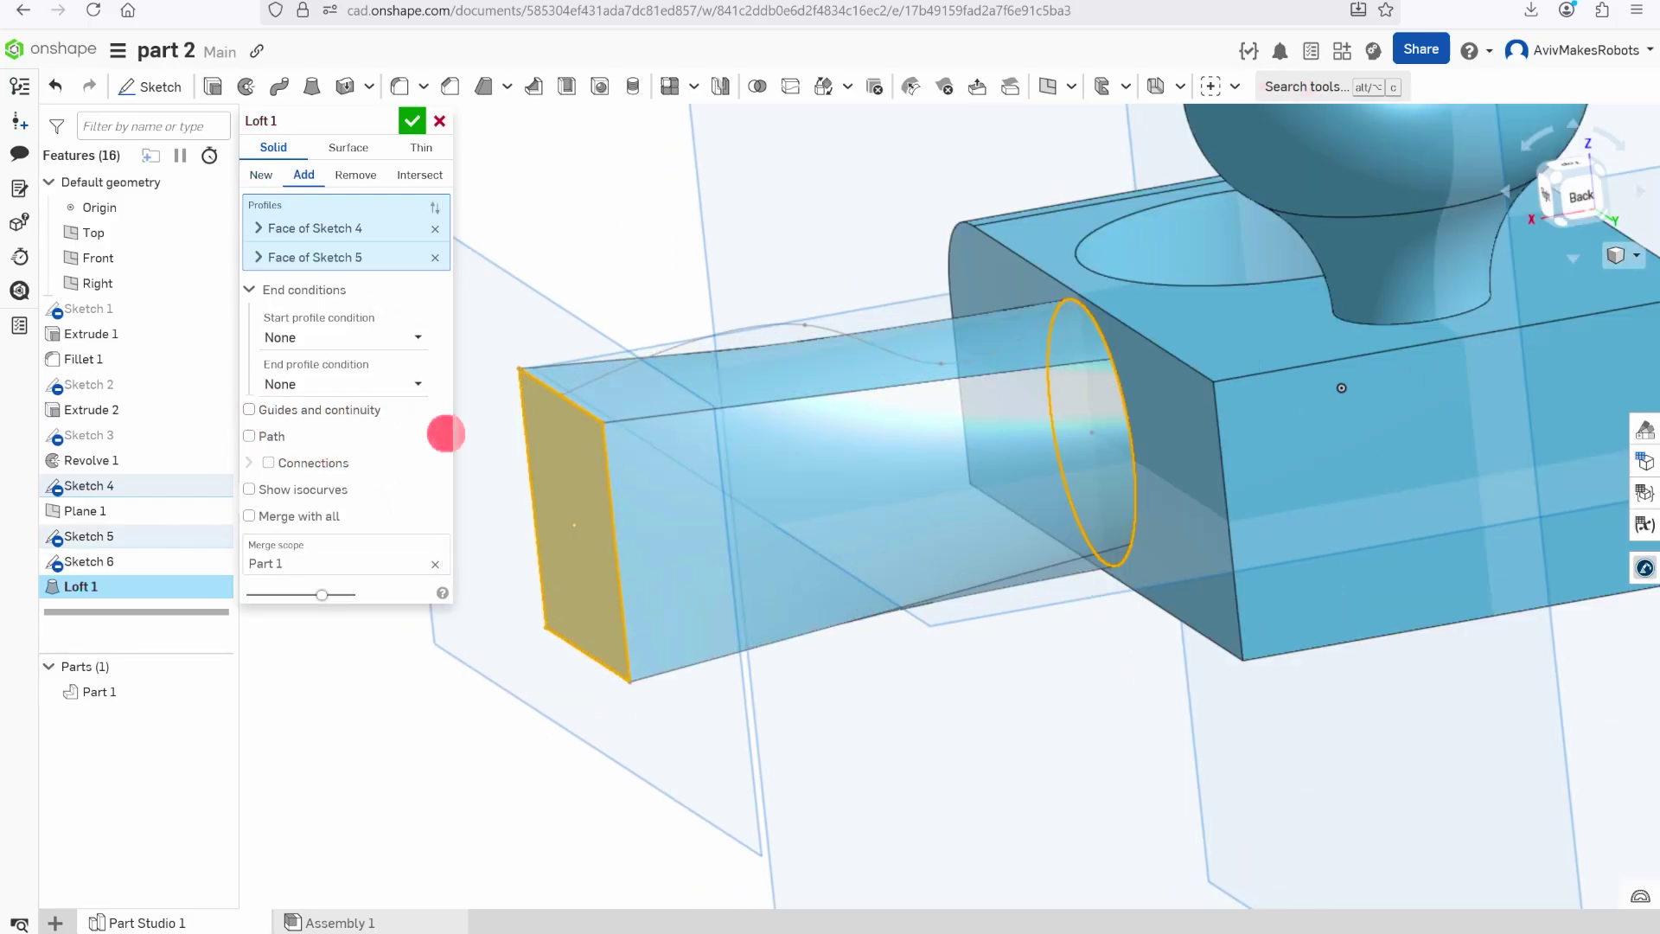
Enable guides and continuity for the loft and use the wavy spline as its guide curve
{"action": "left_click", "coordinate": [251, 408]}
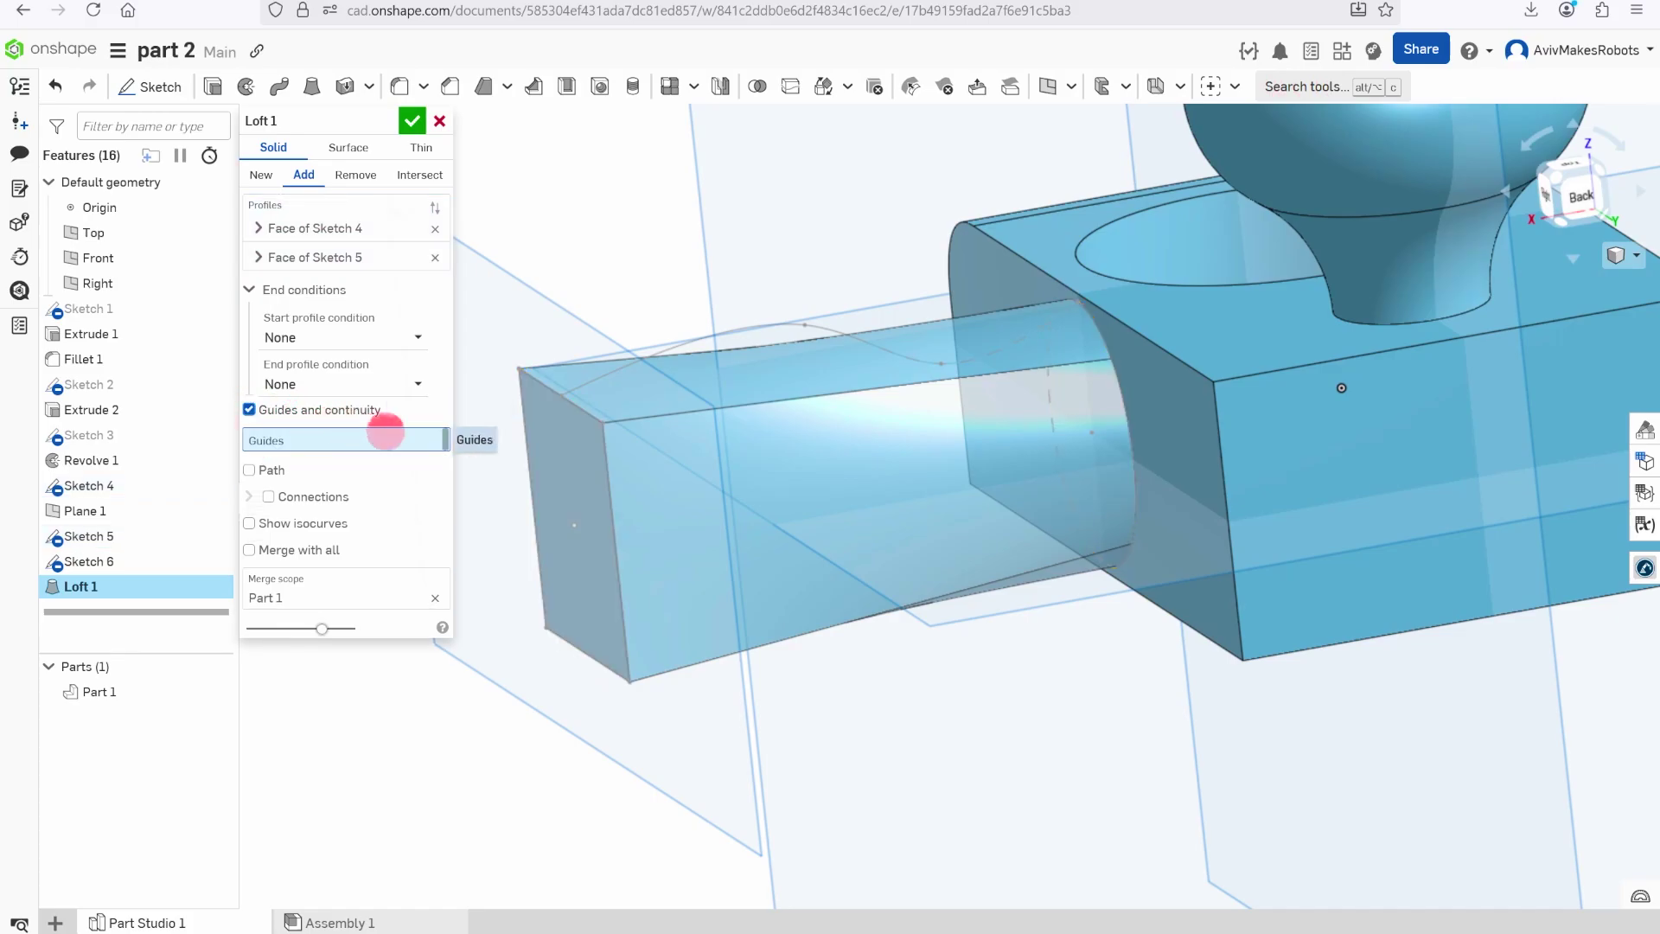
{"action": "left_click", "coordinate": [735, 329]}
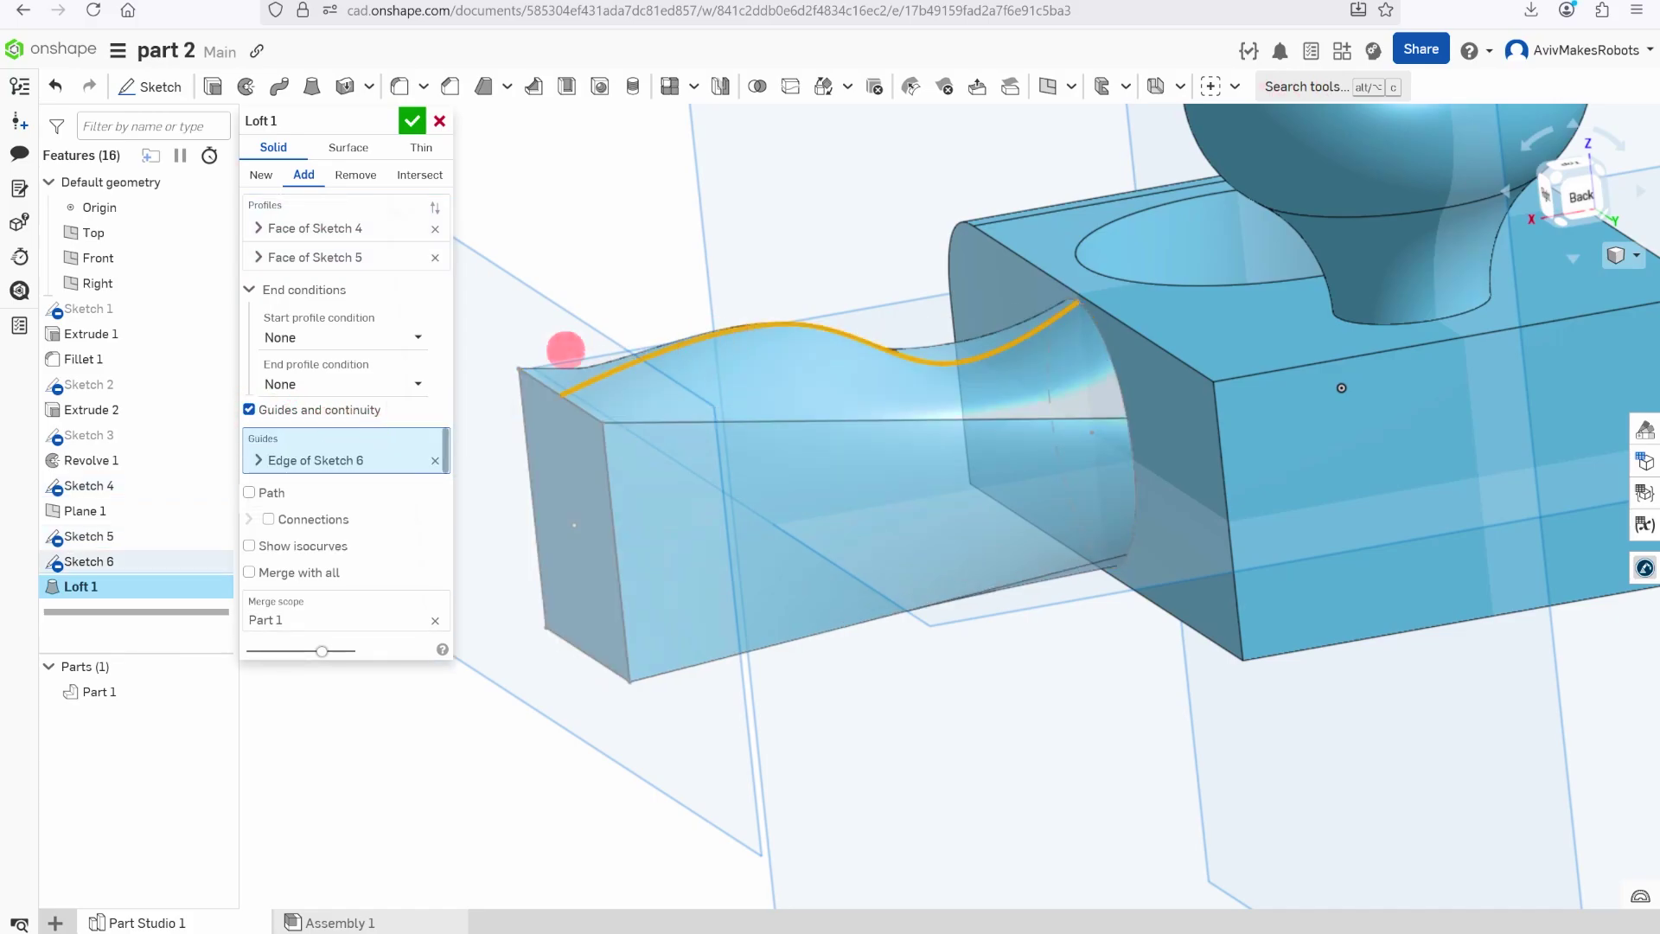
{"action": "scroll", "coordinate": [821, 387], "scroll_direction": "down", "scroll_amount": 2}
{"action": "right_click_drag", "start_coordinate": [825, 424], "coordinate": [854, 452]}
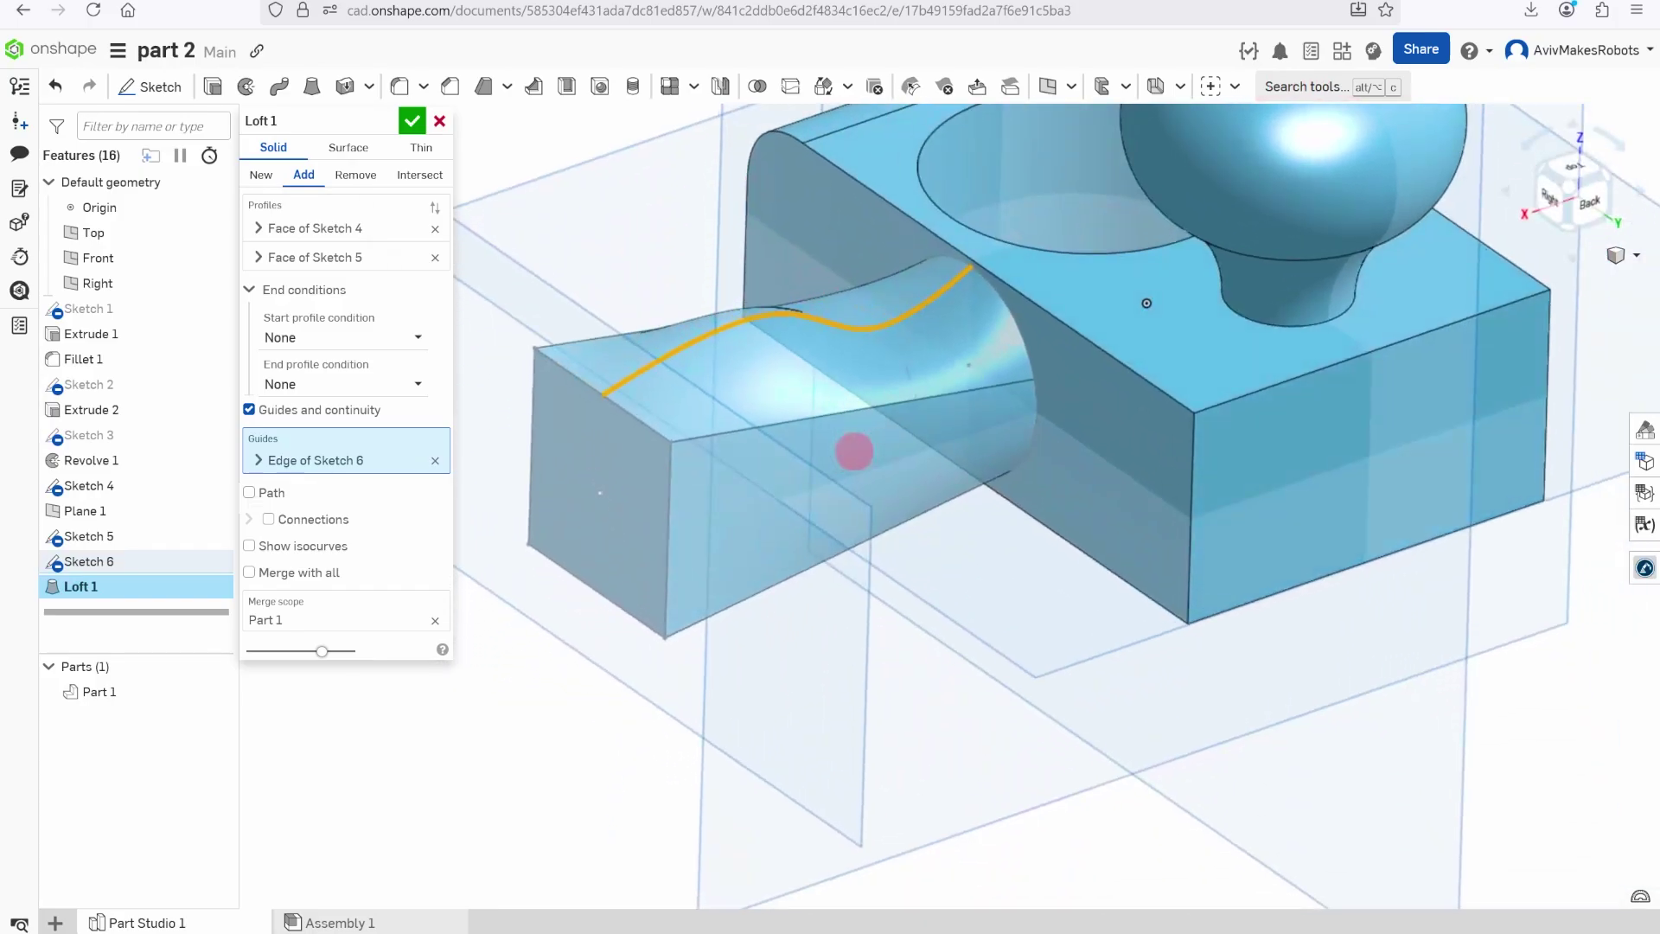
{"action": "scroll", "coordinate": [647, 389], "scroll_direction": "up", "scroll_amount": 3}
{"action": "scroll", "coordinate": [930, 436], "scroll_direction": "down", "scroll_amount": 1}
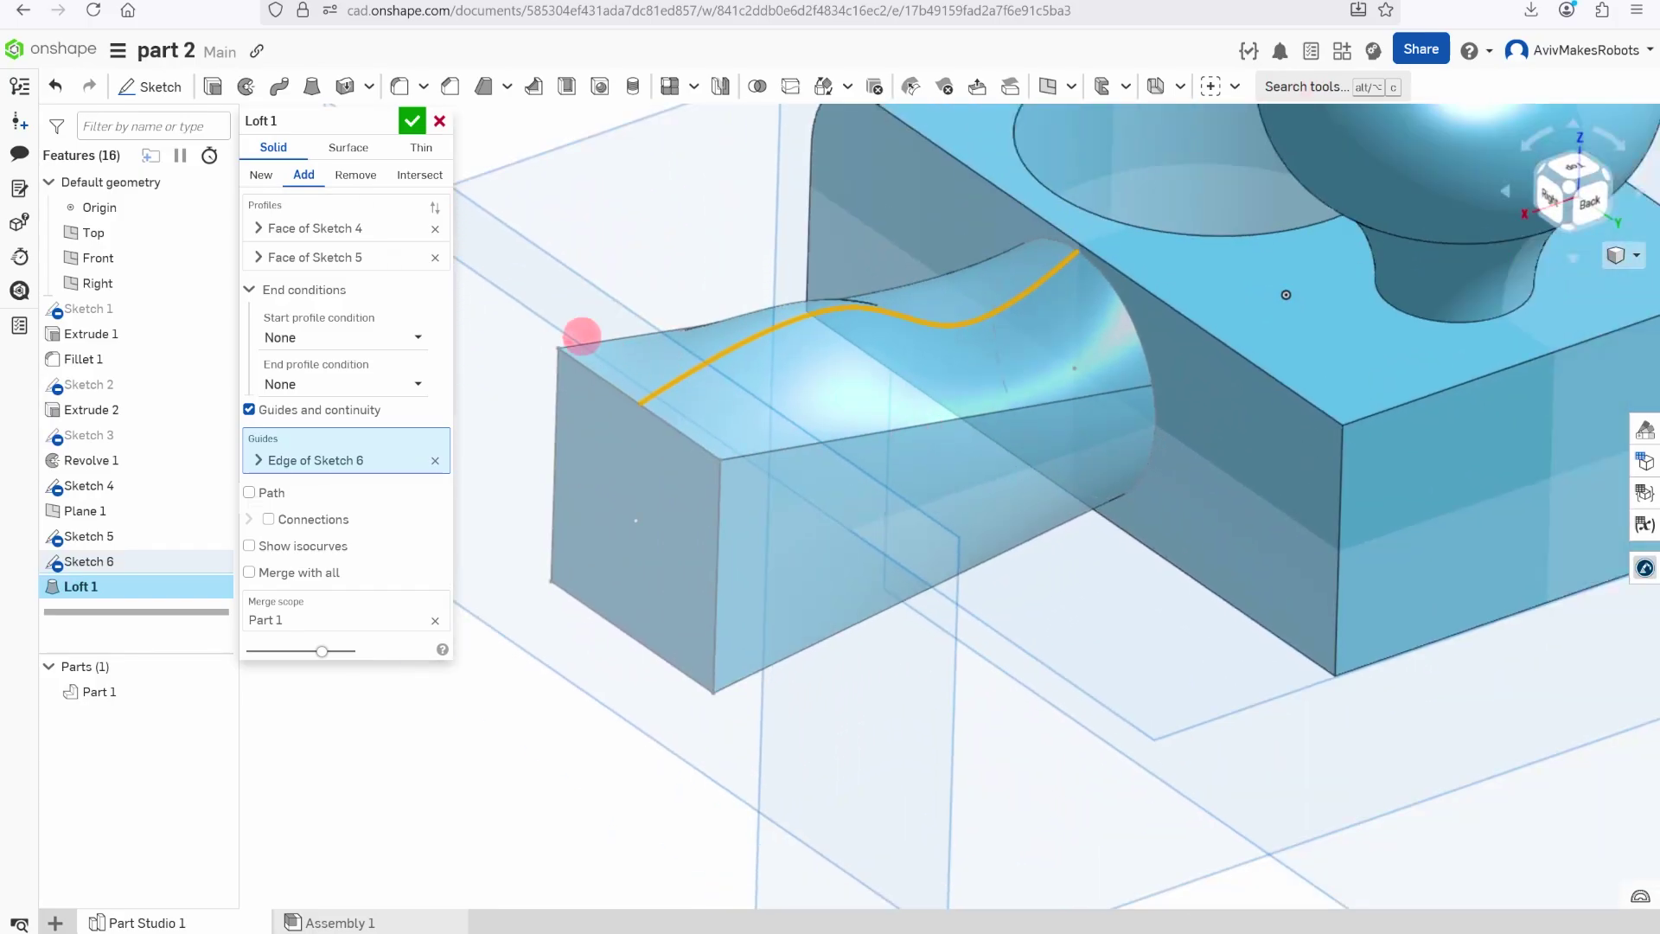
{"action": "scroll", "coordinate": [582, 334], "scroll_direction": "up", "scroll_amount": 1}
{"action": "mouse_move", "coordinate": [879, 442]}
{"action": "right_mouse_down"}
{"action": "mouse_move", "coordinate": [863, 397]}
{"action": "mouse_move", "coordinate": [879, 444]}
{"action": "right_mouse_up"}
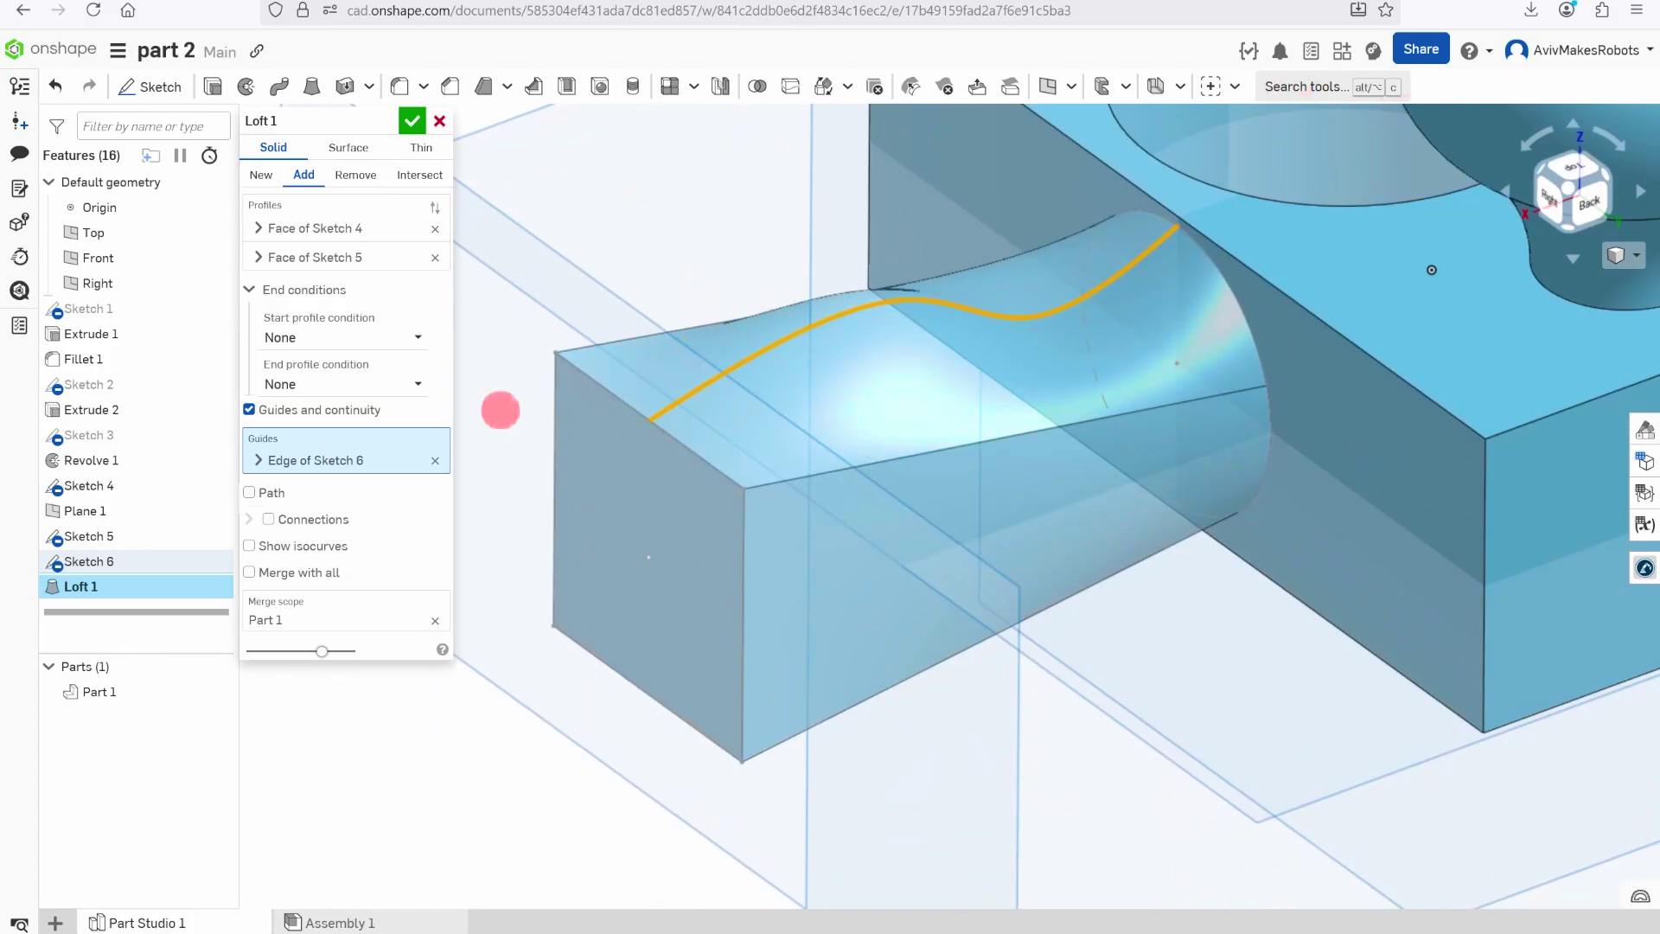
Set the loft's start and end profile conditions to Normal to profile and accept the feature
{"action": "left_click", "coordinate": [327, 337]}
{"action": "left_click", "coordinate": [339, 394]}
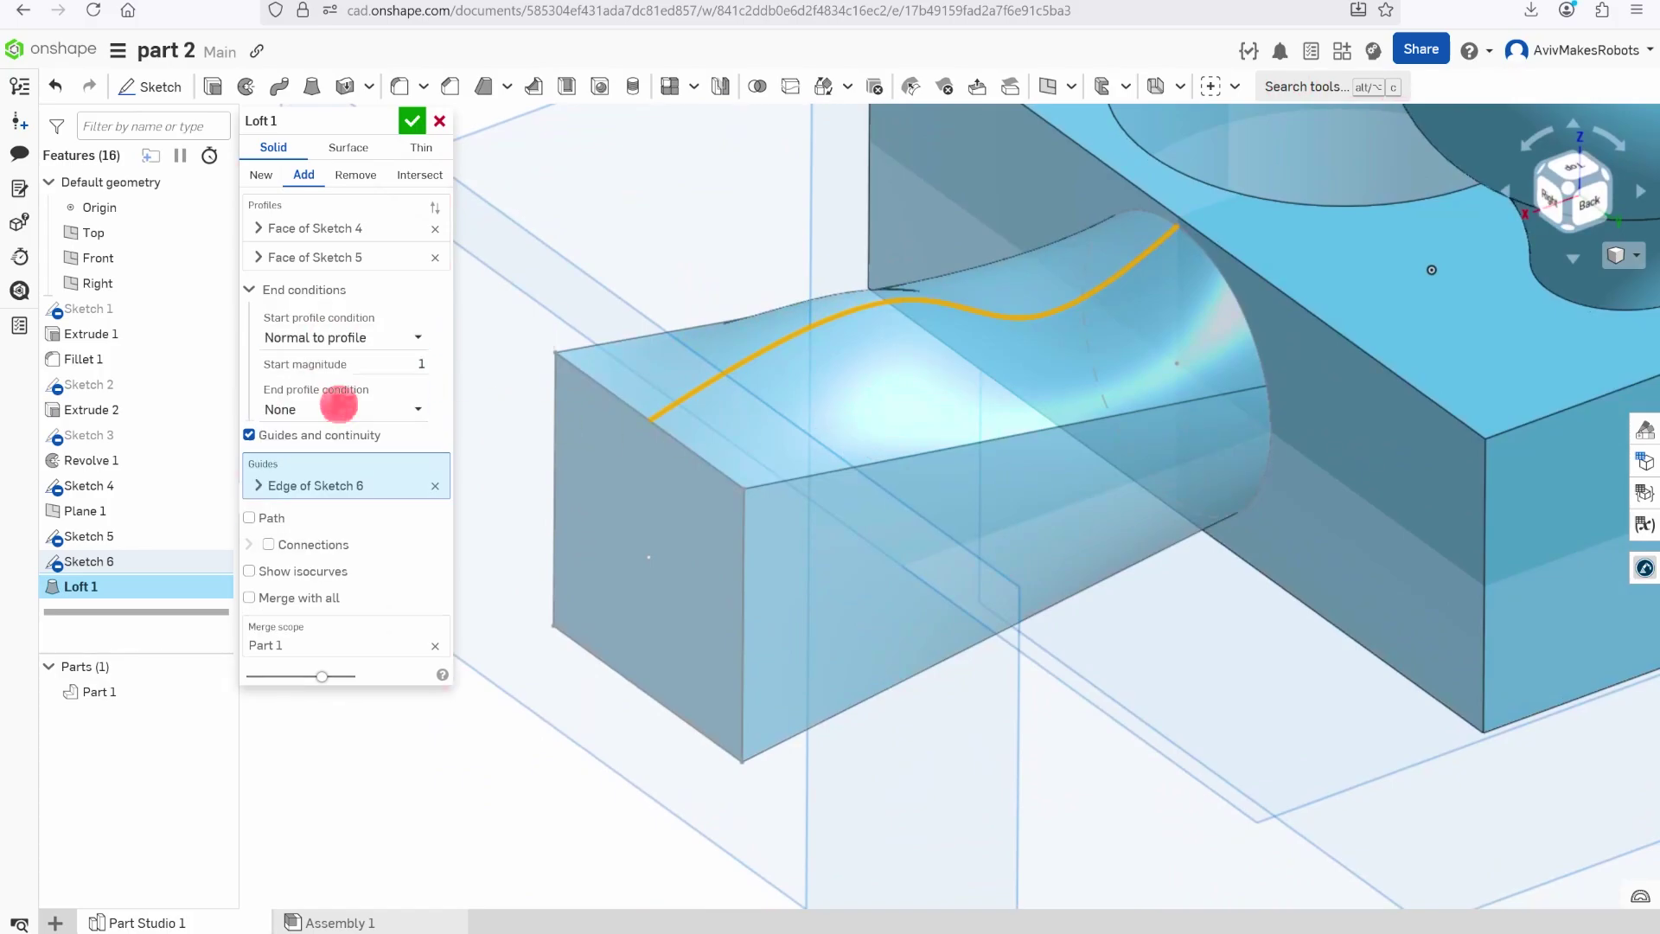
{"action": "right_click_drag", "start_coordinate": [949, 449], "coordinate": [1032, 459]}
{"action": "left_click", "coordinate": [349, 411]}
{"action": "left_click", "coordinate": [344, 464]}
{"action": "scroll", "coordinate": [1032, 459], "scroll_direction": "down", "scroll_amount": 3}
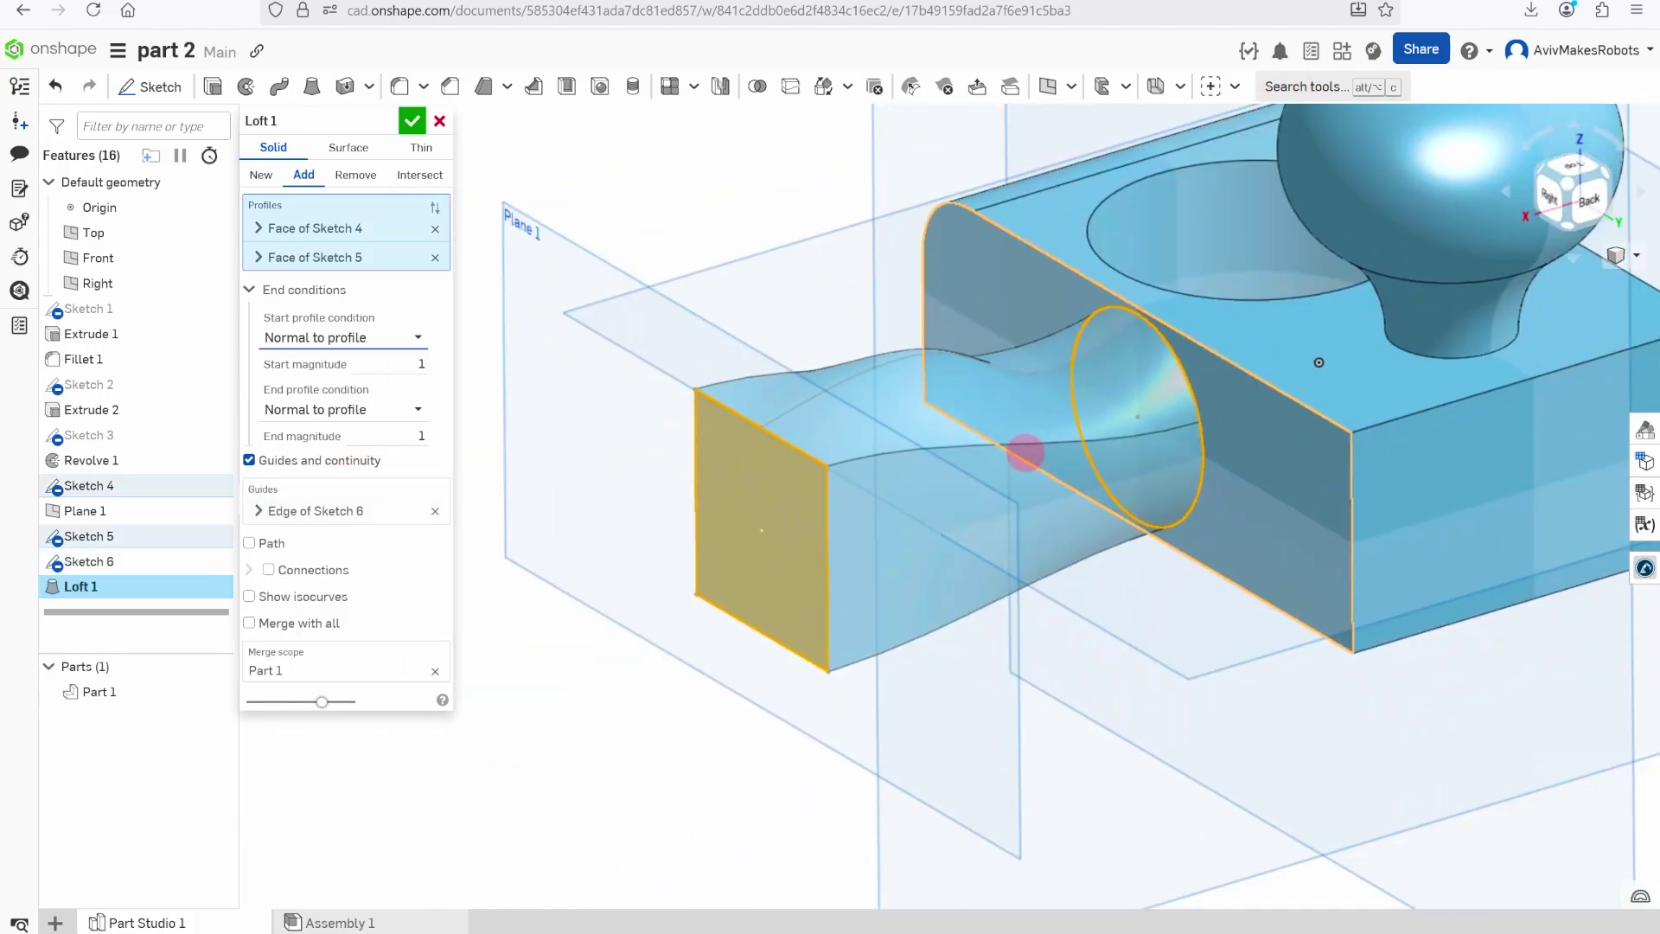
{"action": "left_click", "coordinate": [412, 121]}
Sketch a six-sided polygon with the Inscribed polygon tool near the middle of the block's back face
{"action": "right_click_drag", "start_coordinate": [960, 553], "coordinate": [990, 574]}
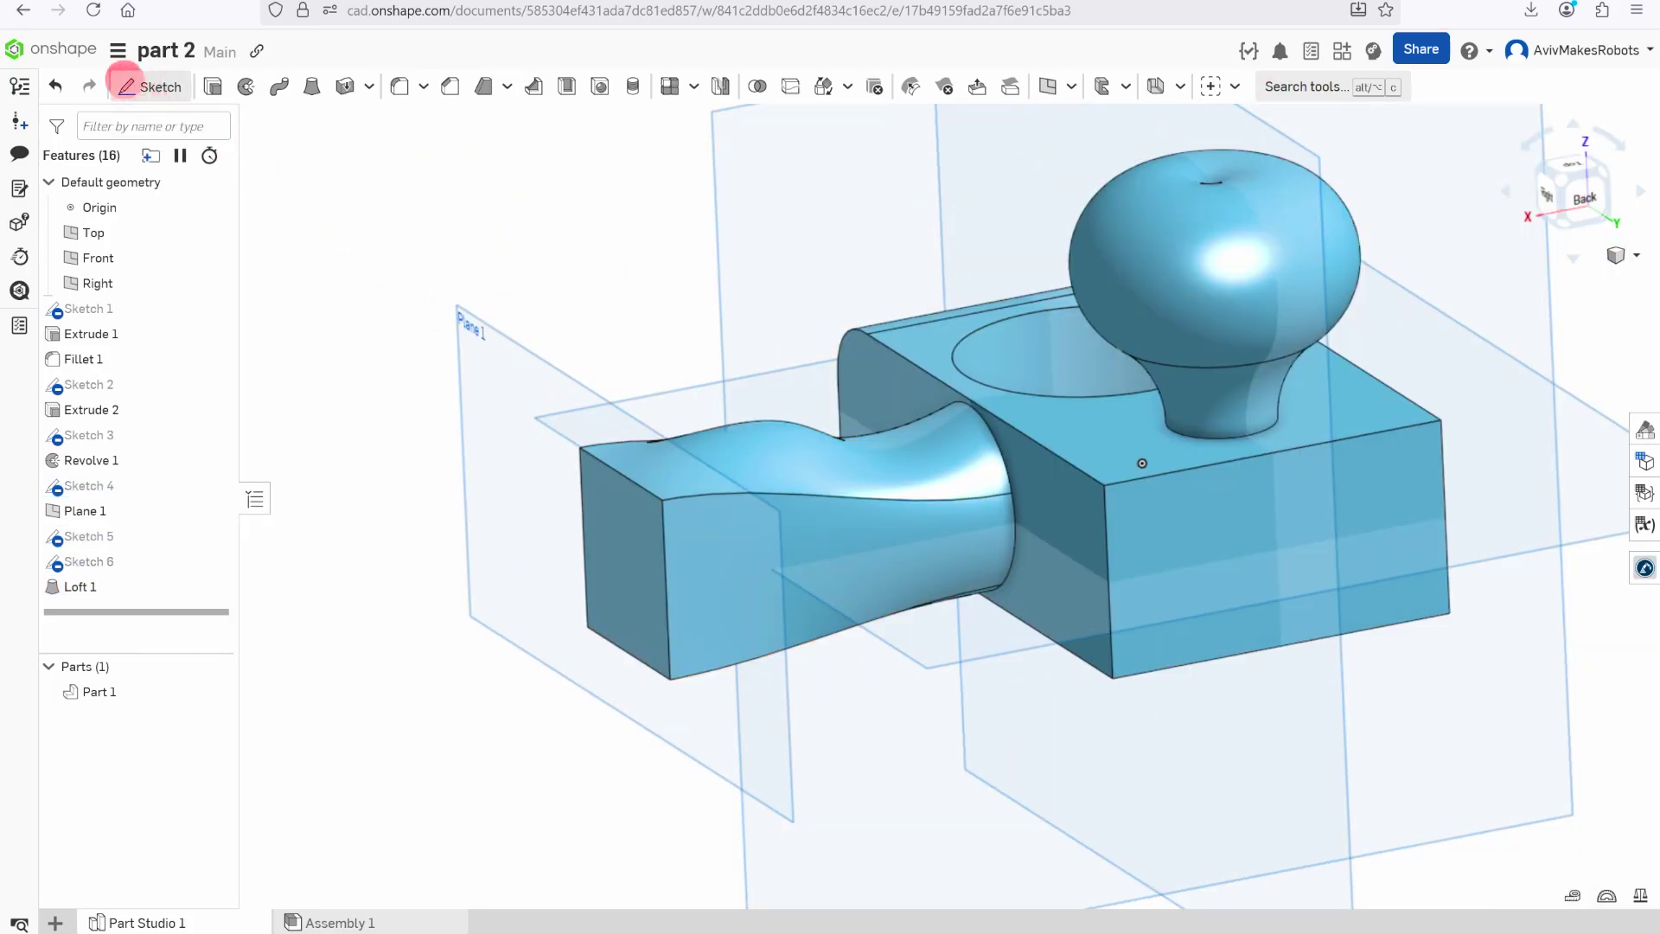
{"action": "left_click", "coordinate": [125, 84]}
{"action": "scroll", "coordinate": [844, 415], "scroll_direction": "down", "scroll_amount": 3}
{"action": "scroll", "coordinate": [1198, 468], "scroll_direction": "up", "scroll_amount": 3}
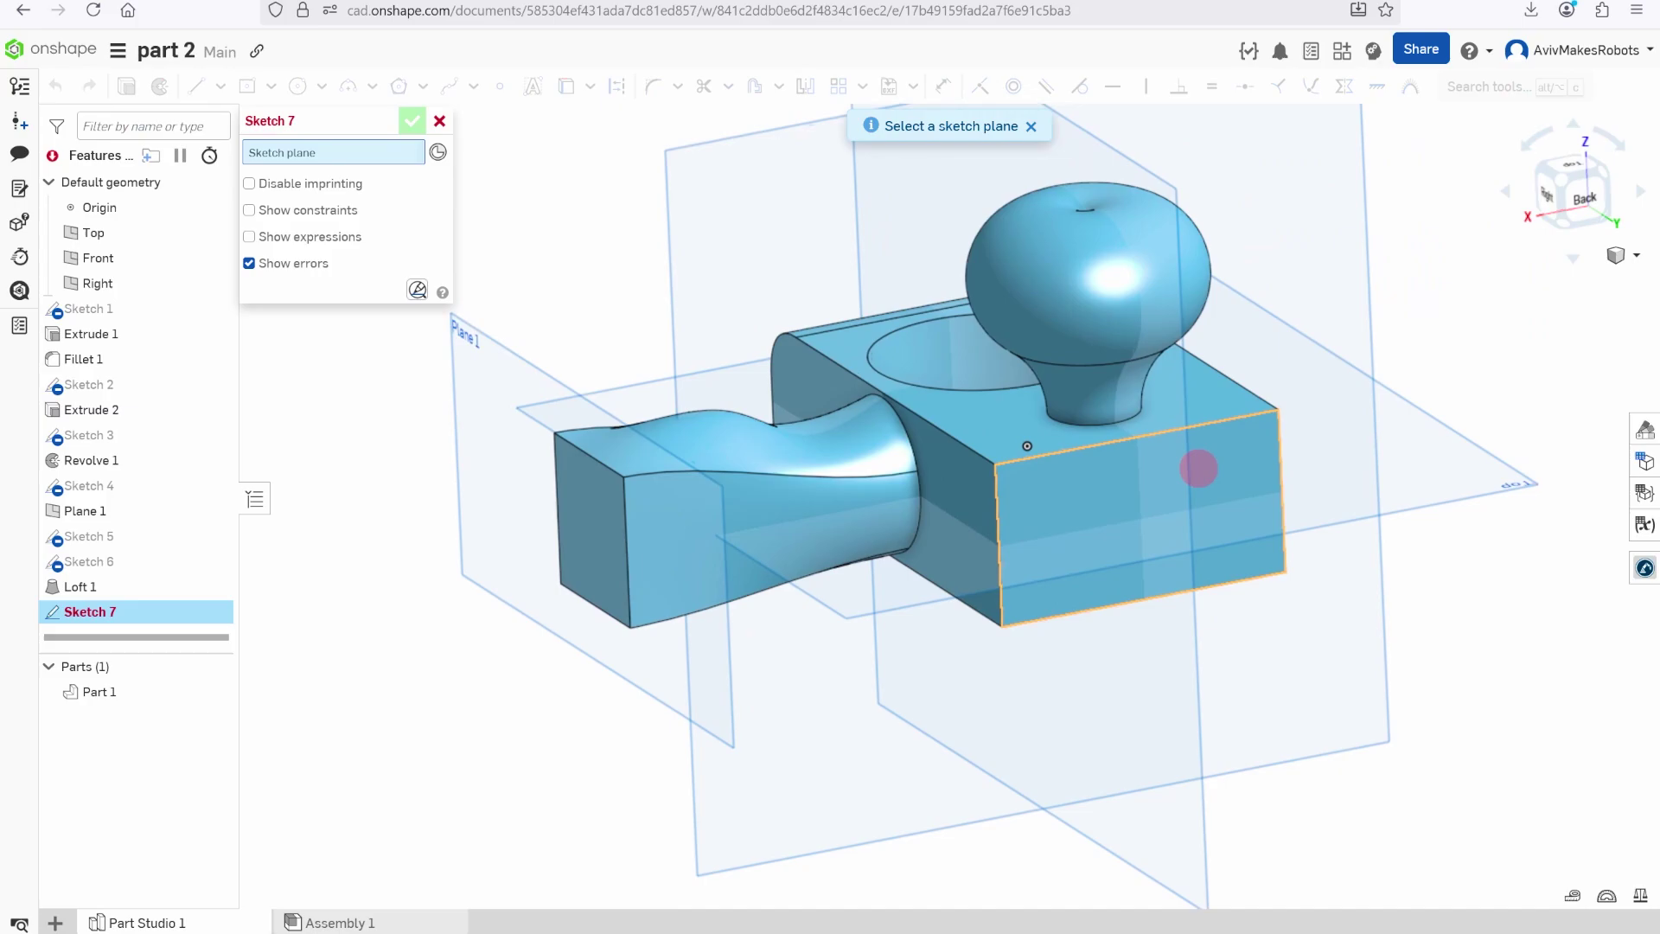
{"action": "scroll", "coordinate": [1198, 467], "scroll_direction": "up", "scroll_amount": 2}
{"action": "left_click", "coordinate": [1119, 514]}
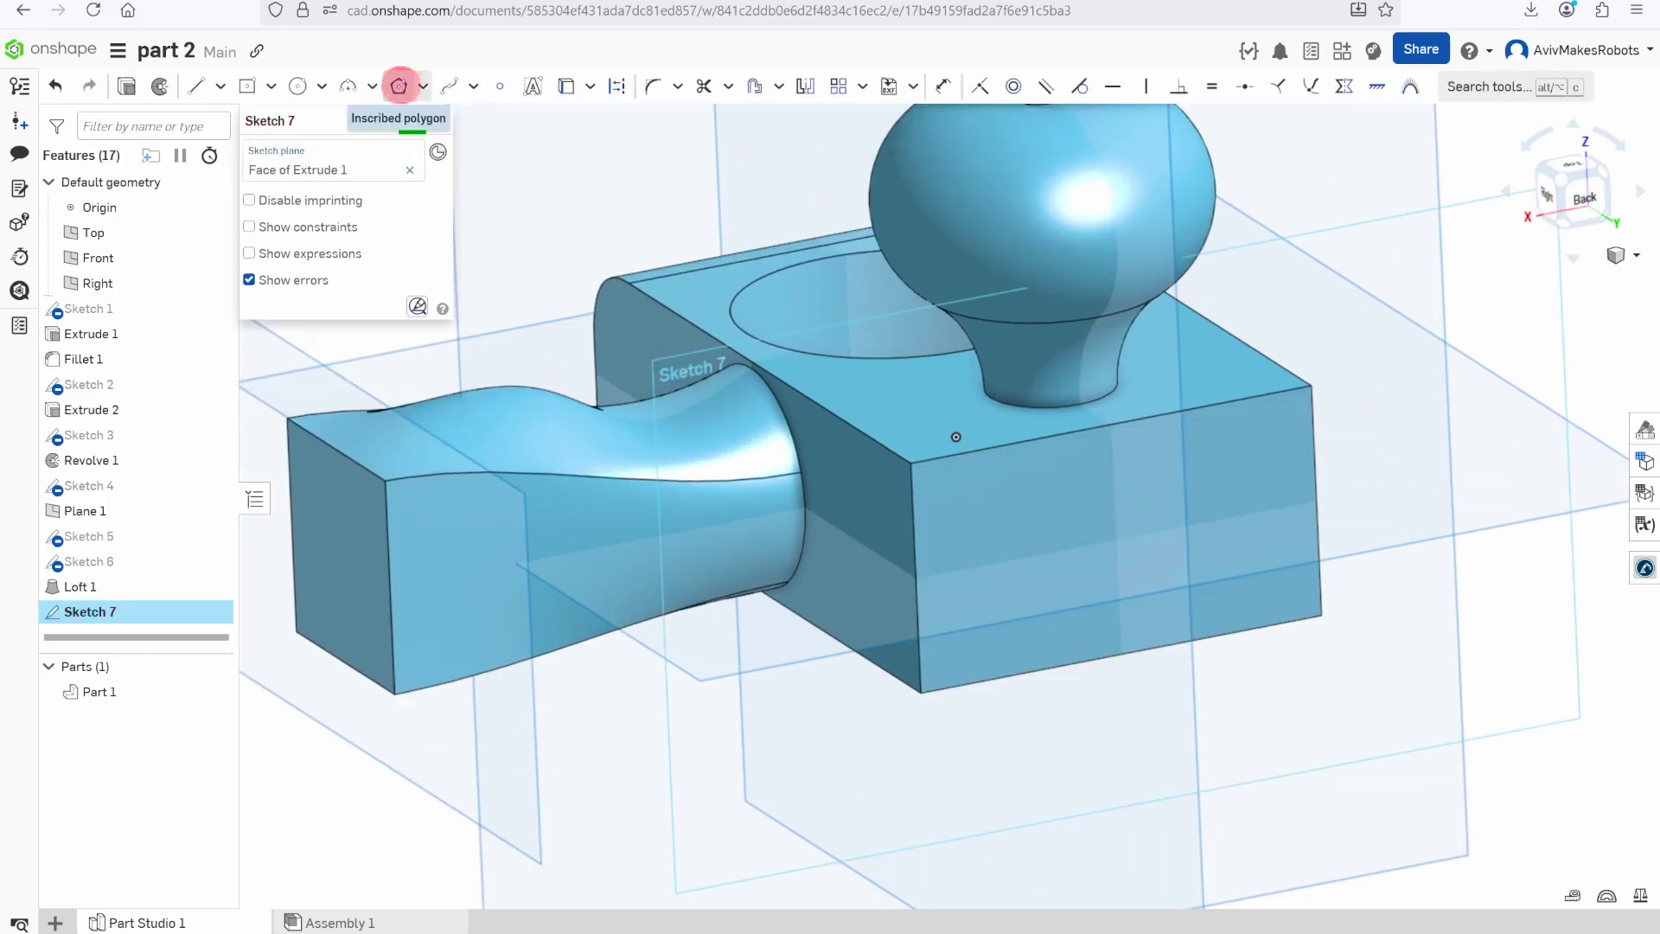
{"action": "left_click", "coordinate": [398, 85]}
{"action": "left_click", "coordinate": [1115, 526]}
{"action": "left_click", "coordinate": [1190, 555]}
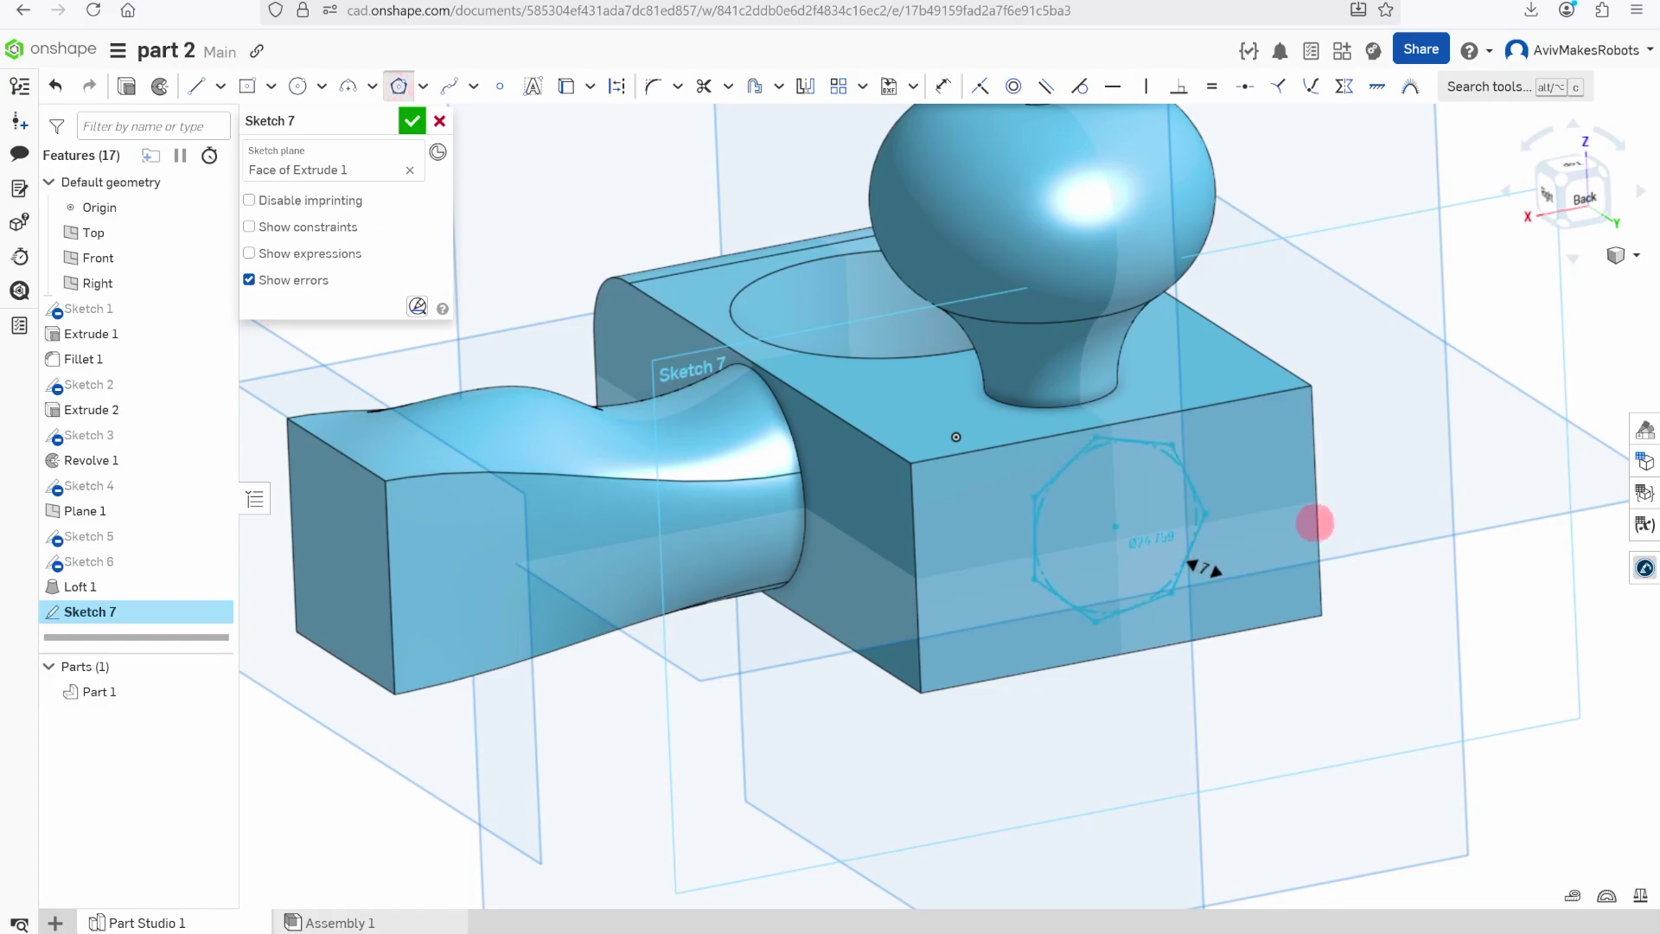
{"action": "scroll", "coordinate": [1210, 521], "scroll_direction": "down", "scroll_amount": 5}
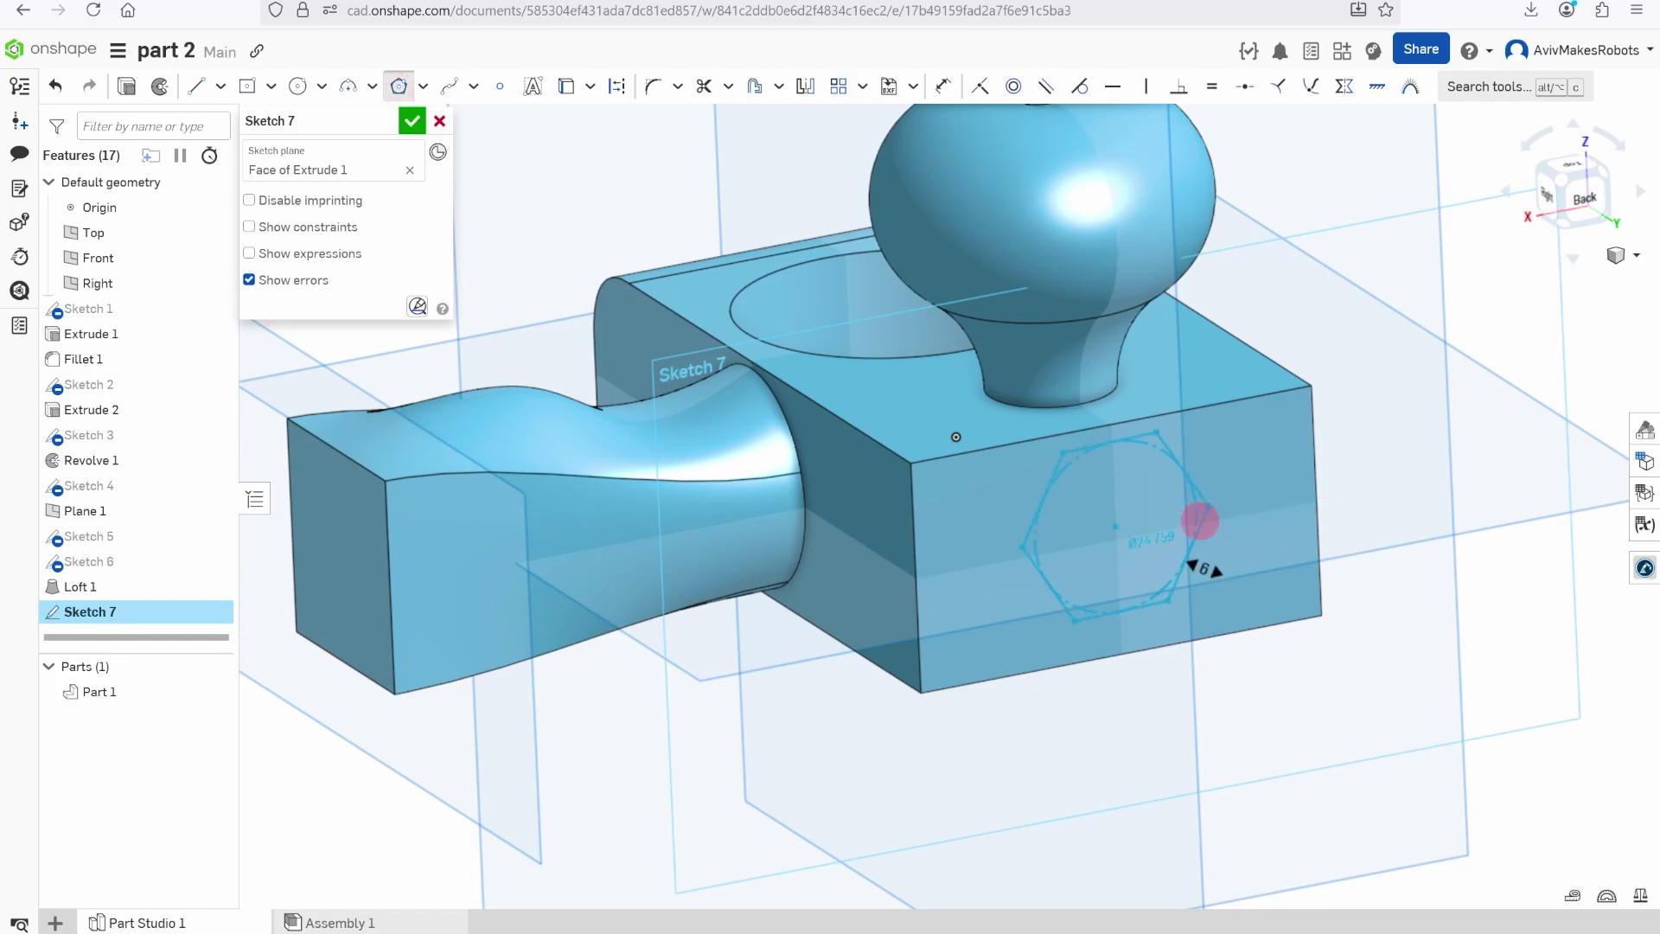
{"action": "left_click", "coordinate": [1200, 522]}
{"action": "key", "text": "Escape"}
Make the hexagon's center coincident with the Right plane and finish the sketch
{"action": "scroll", "coordinate": [1103, 545], "scroll_direction": "down", "scroll_amount": 3}
{"action": "scroll", "coordinate": [1107, 530], "scroll_direction": "up", "scroll_amount": 3}
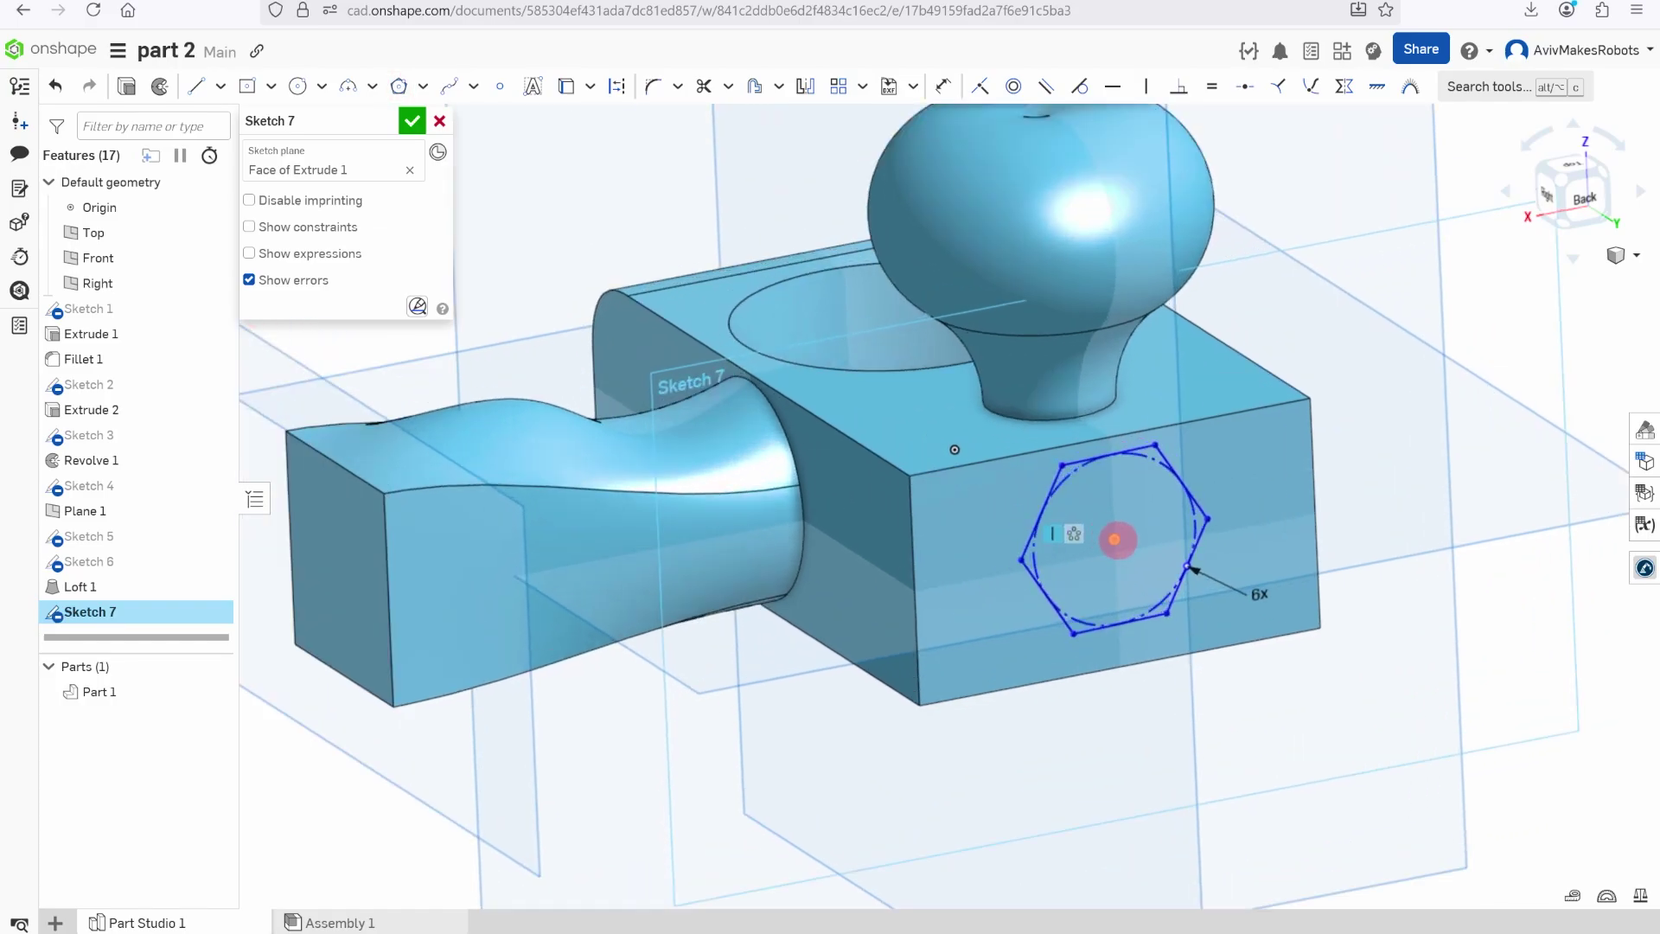
{"action": "scroll", "coordinate": [1126, 545], "scroll_direction": "down", "scroll_amount": 2}
{"action": "scroll", "coordinate": [1134, 564], "scroll_direction": "down", "scroll_amount": 1}
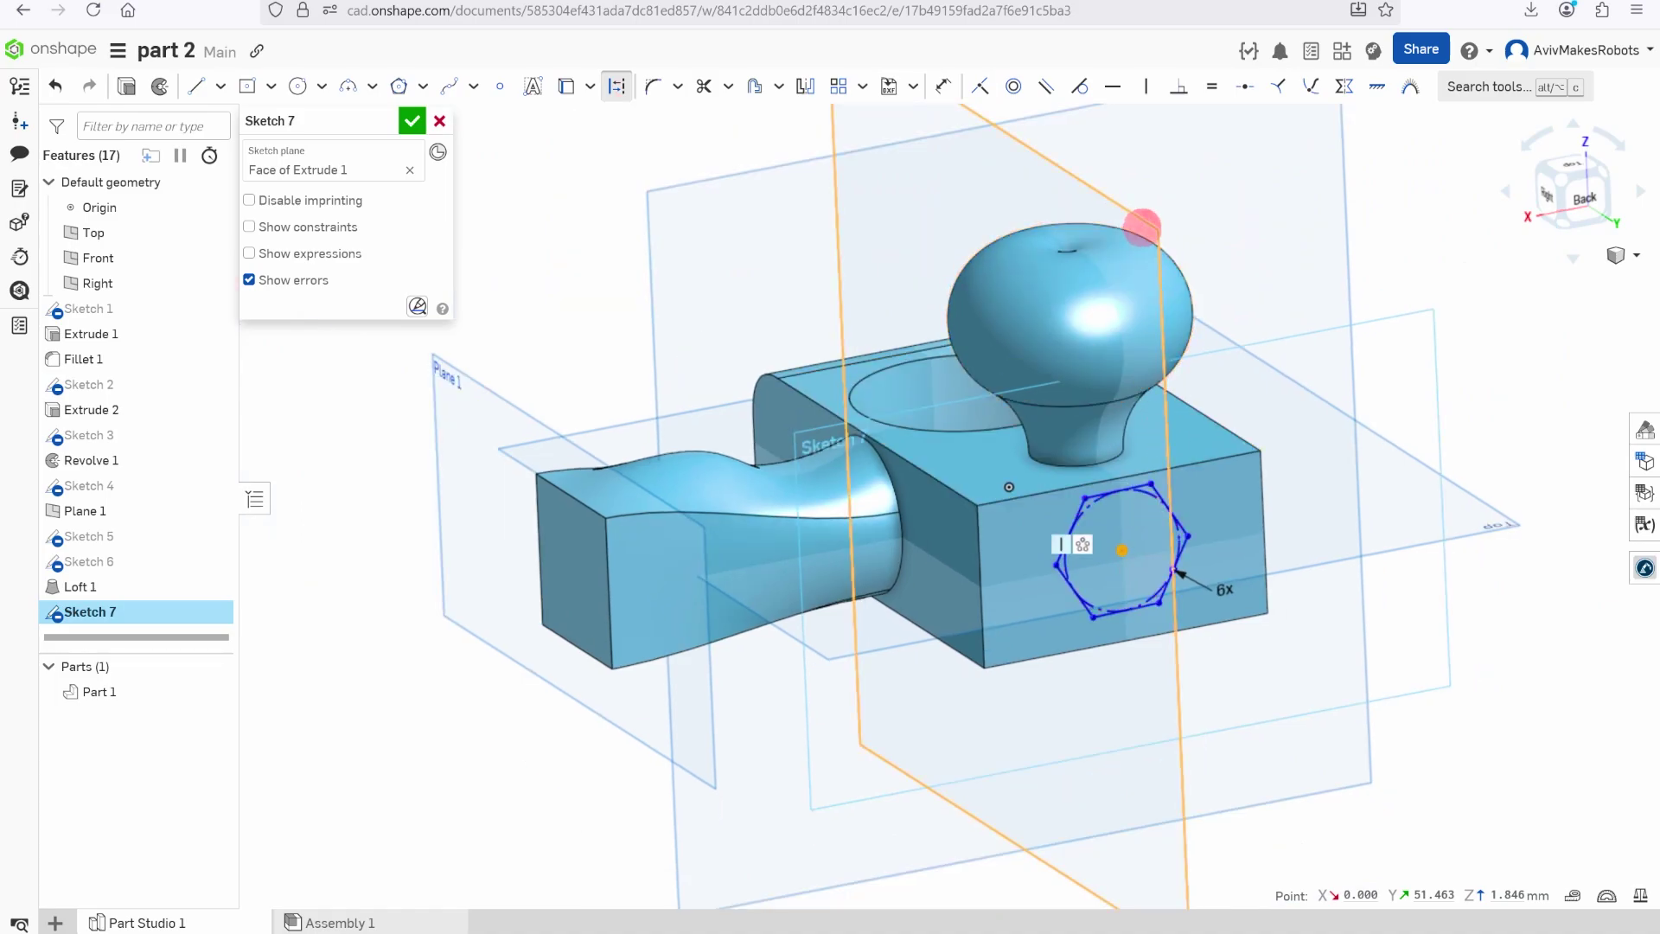
{"action": "left_click", "coordinate": [1142, 227]}
{"action": "scroll", "coordinate": [1142, 227], "scroll_direction": "down", "scroll_amount": 3}
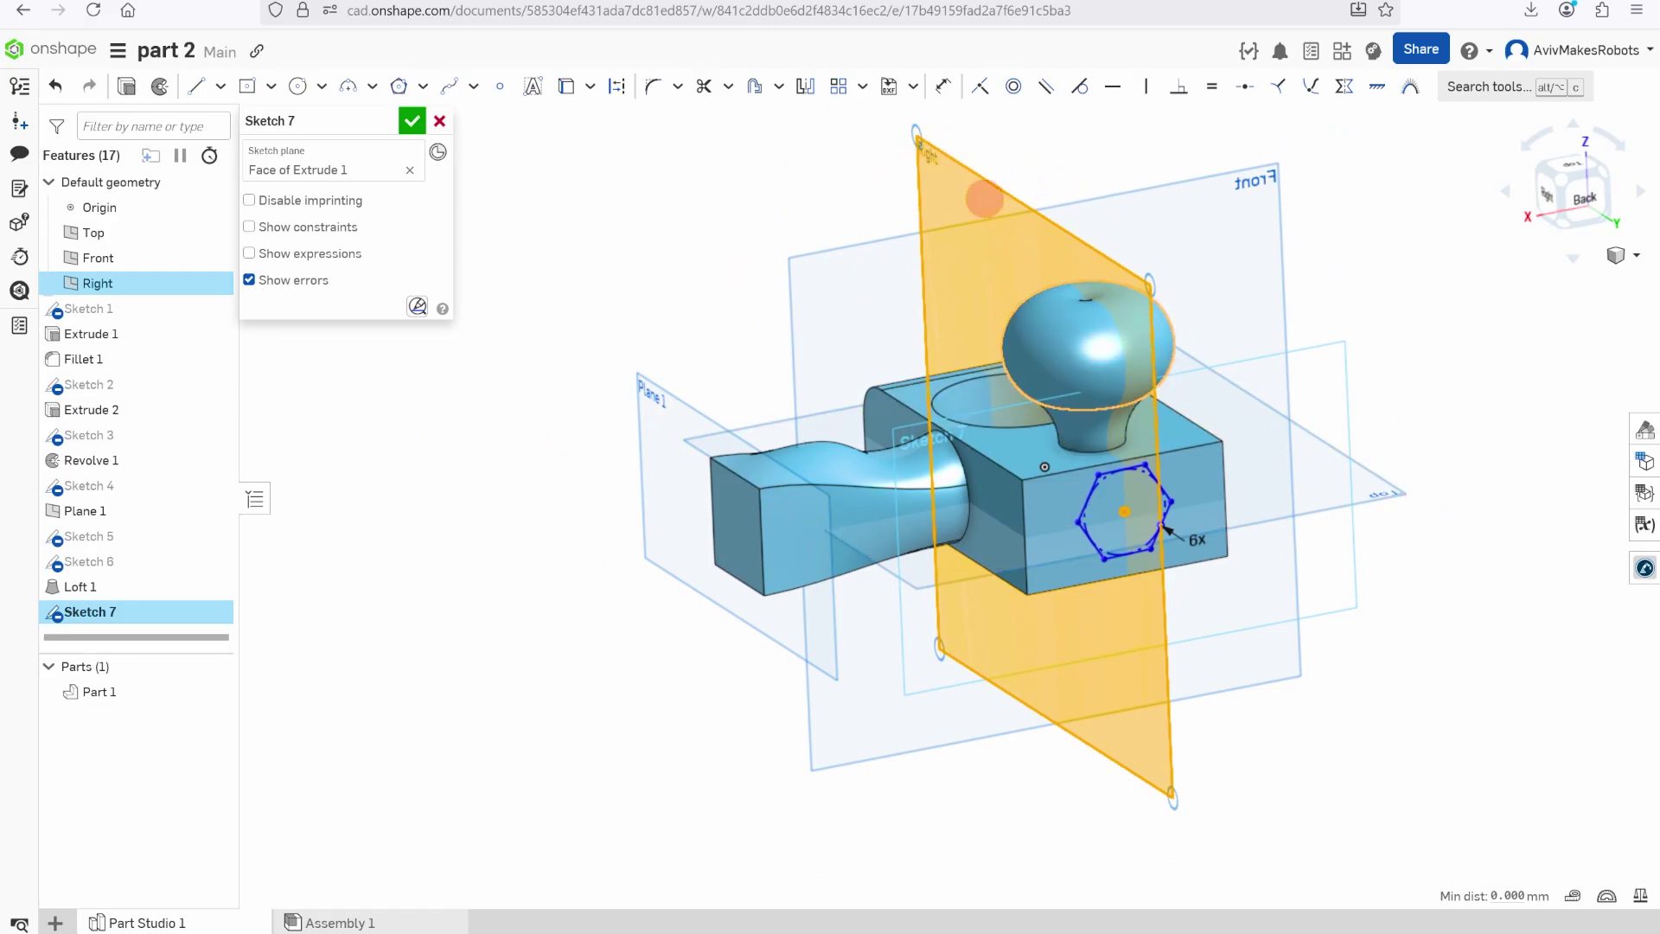
{"action": "scroll", "coordinate": [942, 161], "scroll_direction": "up", "scroll_amount": 1}
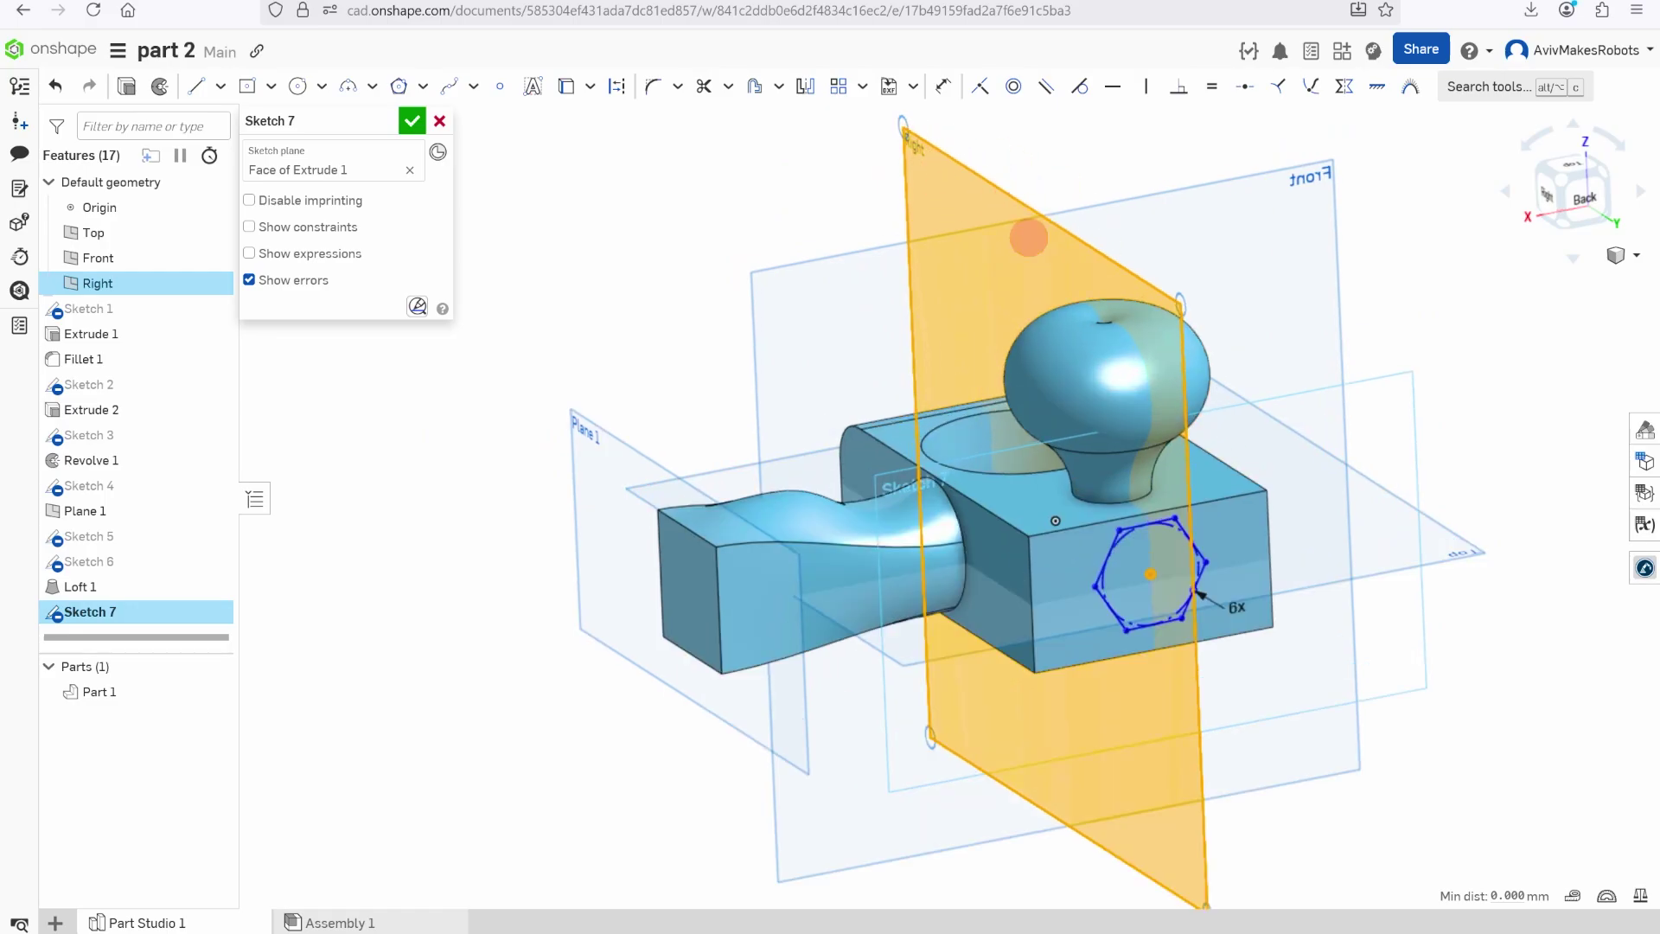
{"action": "left_click", "coordinate": [982, 87]}
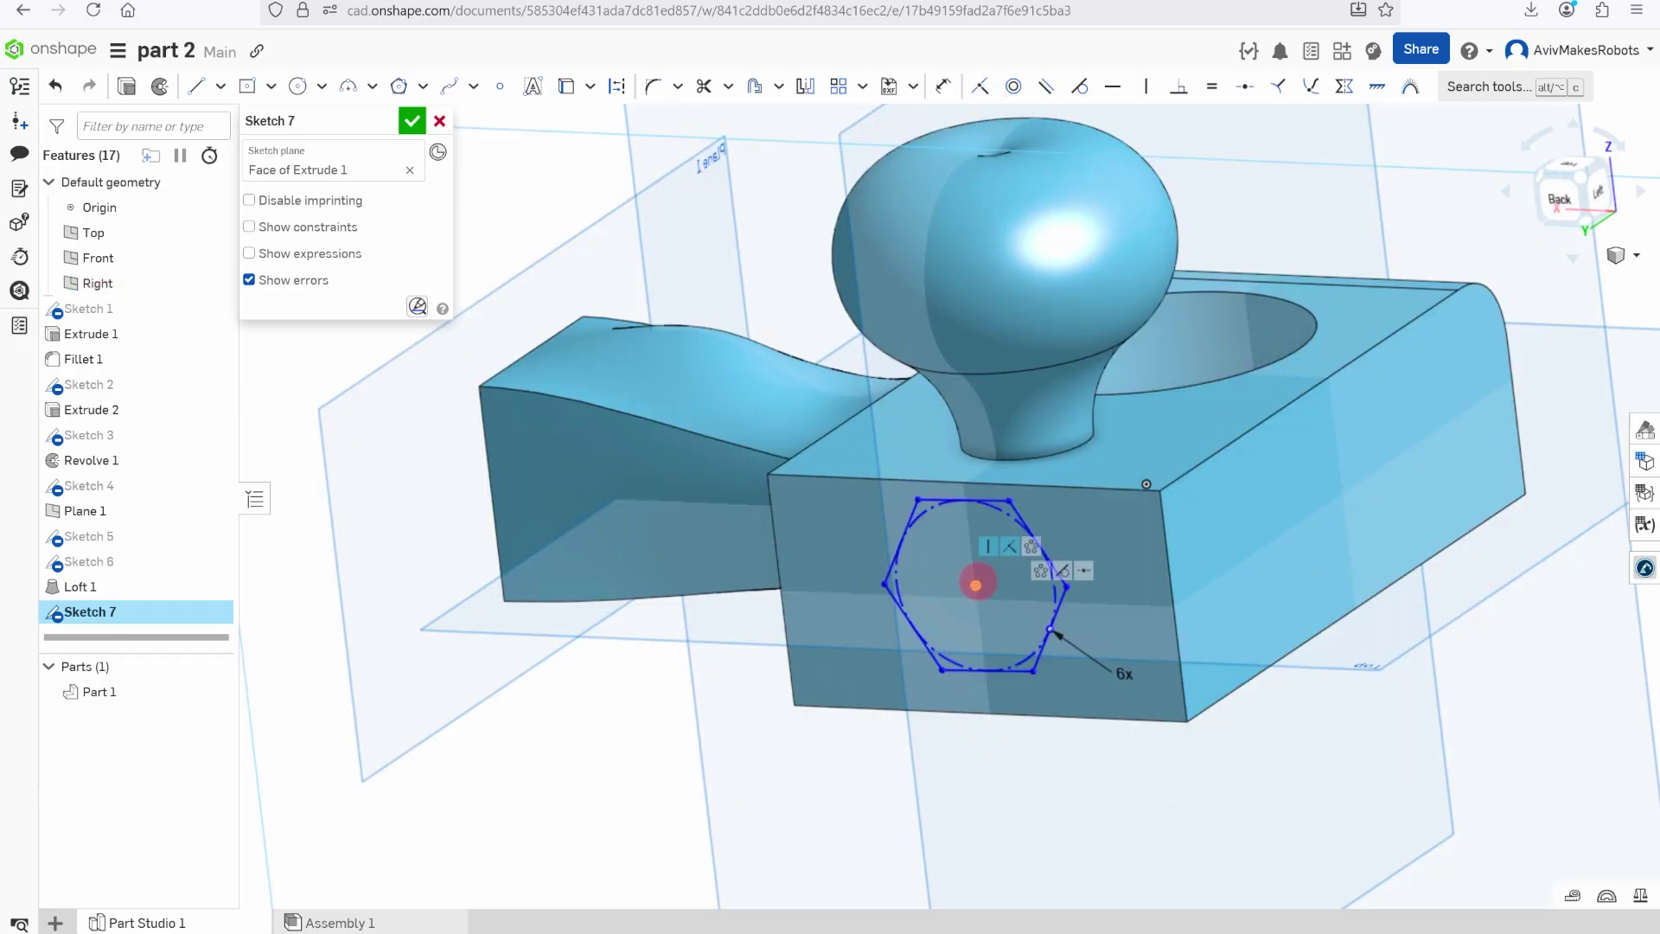
{"action": "mouse_move", "coordinate": [978, 581]}
{"action": "left_mouse_down"}
{"action": "mouse_move", "coordinate": [991, 631]}
{"action": "mouse_move", "coordinate": [911, 326]}
{"action": "mouse_move", "coordinate": [919, 293]}
{"action": "mouse_move", "coordinate": [1022, 677]}
{"action": "mouse_move", "coordinate": [926, 326]}
{"action": "mouse_move", "coordinate": [993, 685]}
{"action": "mouse_move", "coordinate": [926, 347]}
{"action": "mouse_move", "coordinate": [874, 490]}
{"action": "mouse_move", "coordinate": [904, 593]}
{"action": "left_mouse_up"}
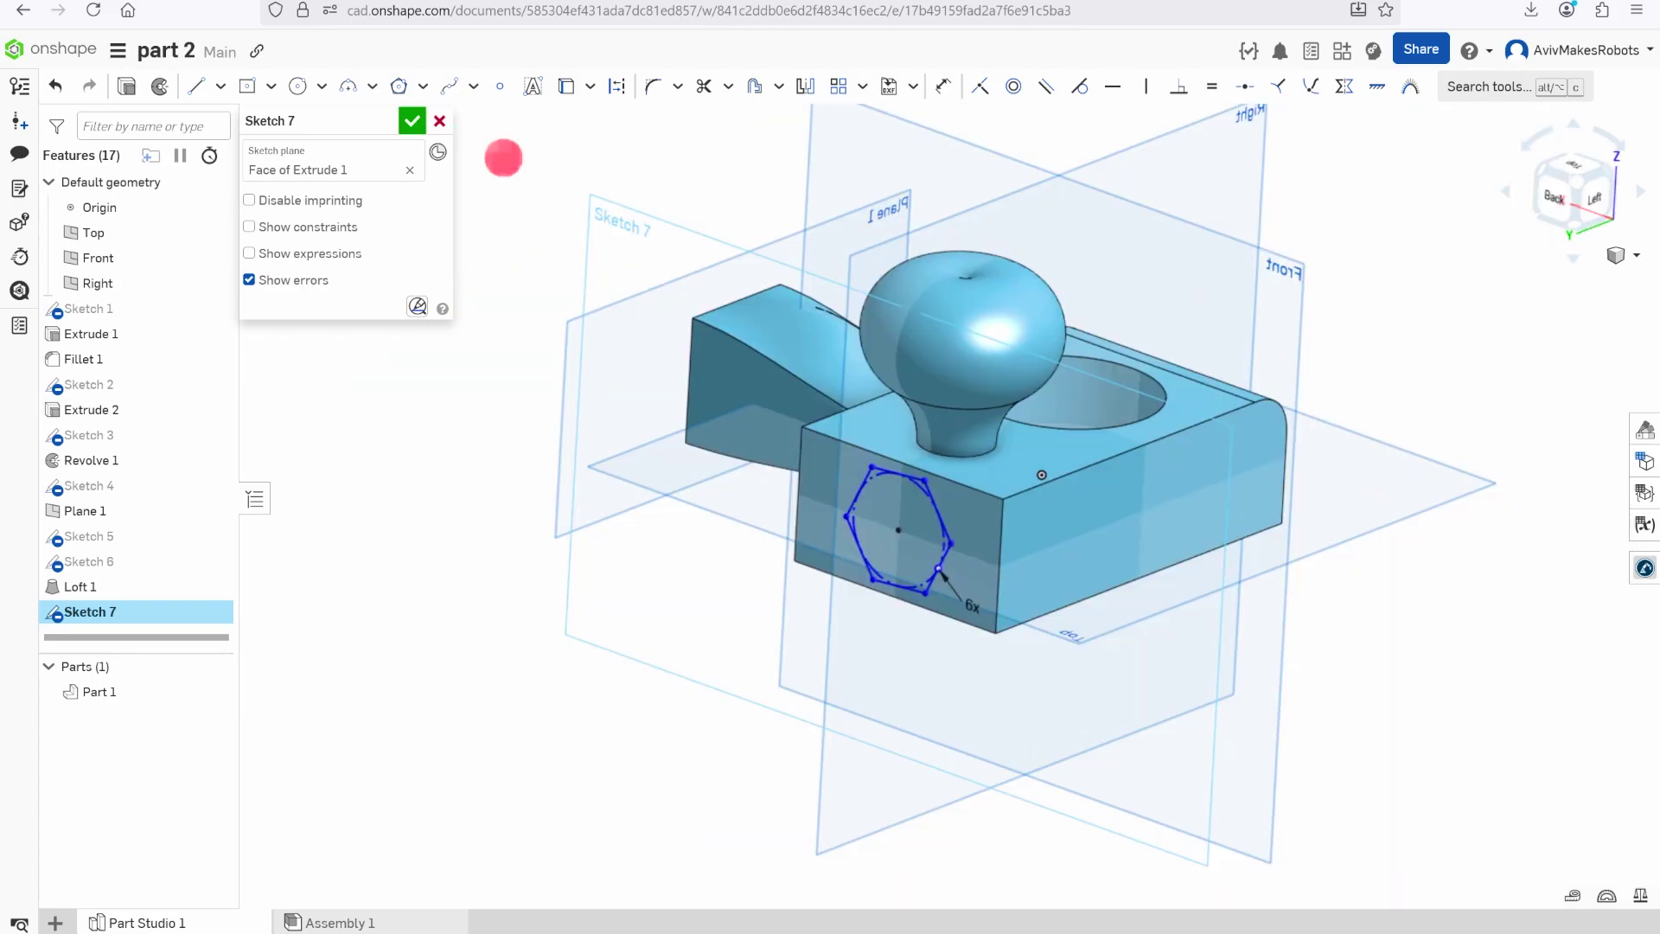
{"action": "left_click", "coordinate": [412, 121]}
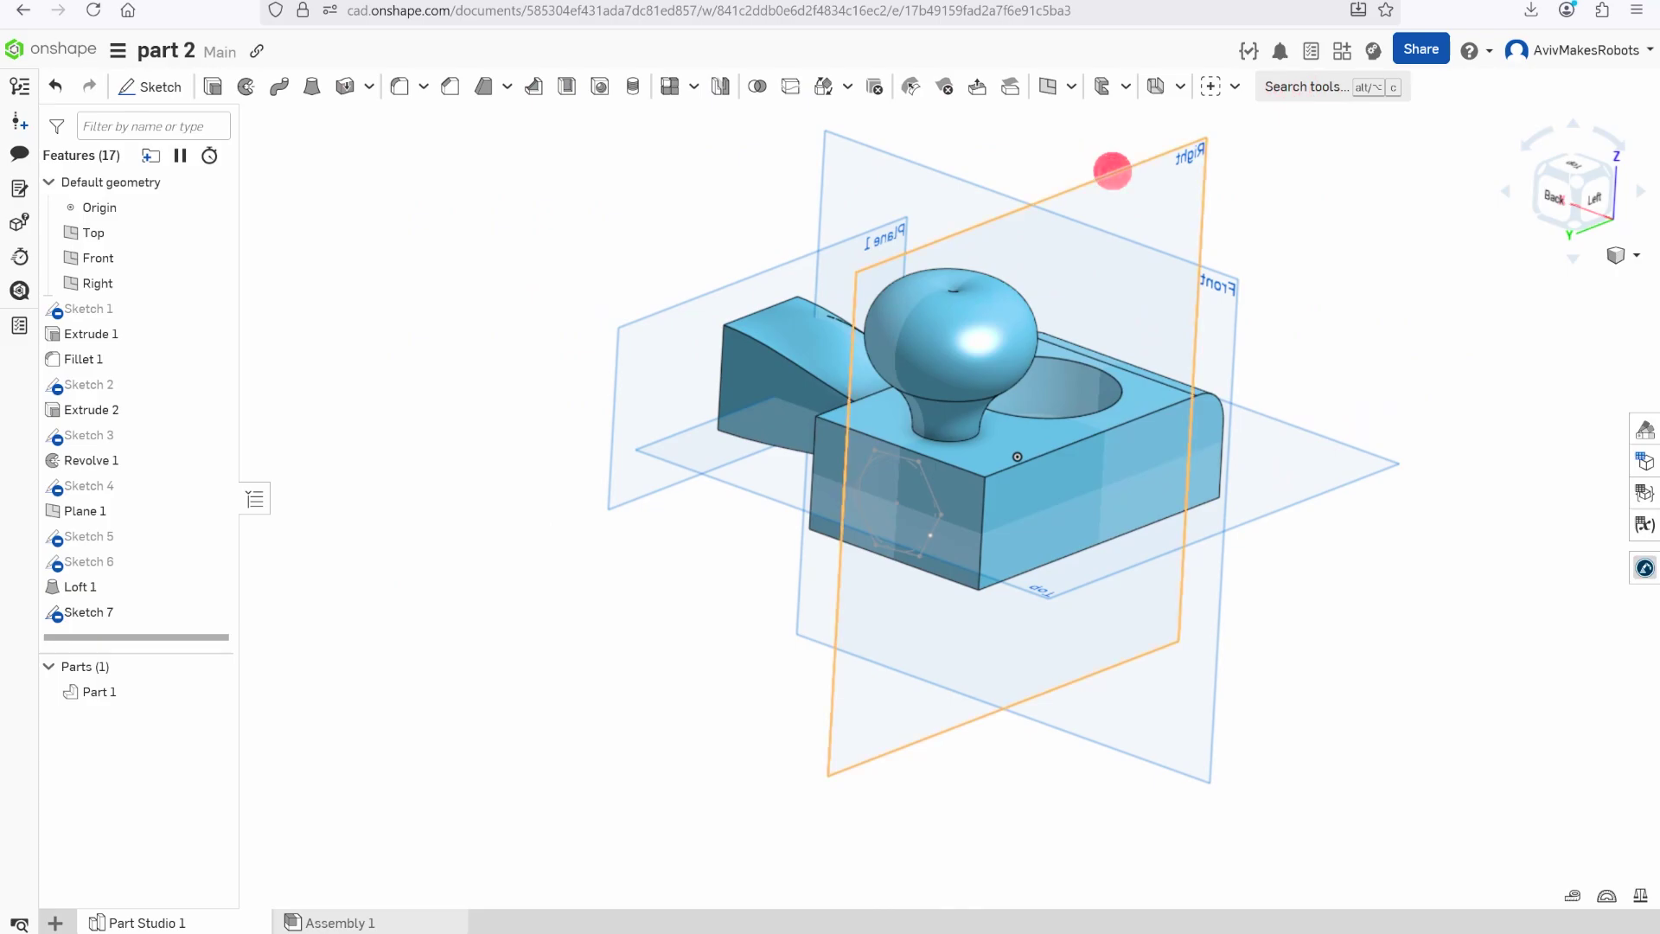
On the Right plane, sketch an arc of about 130 mm radius from the hexagon's center outward and downward, and finish the sketch
{"action": "left_click", "coordinate": [1112, 170]}
{"action": "right_click_drag", "start_coordinate": [1007, 414], "coordinate": [1058, 400]}
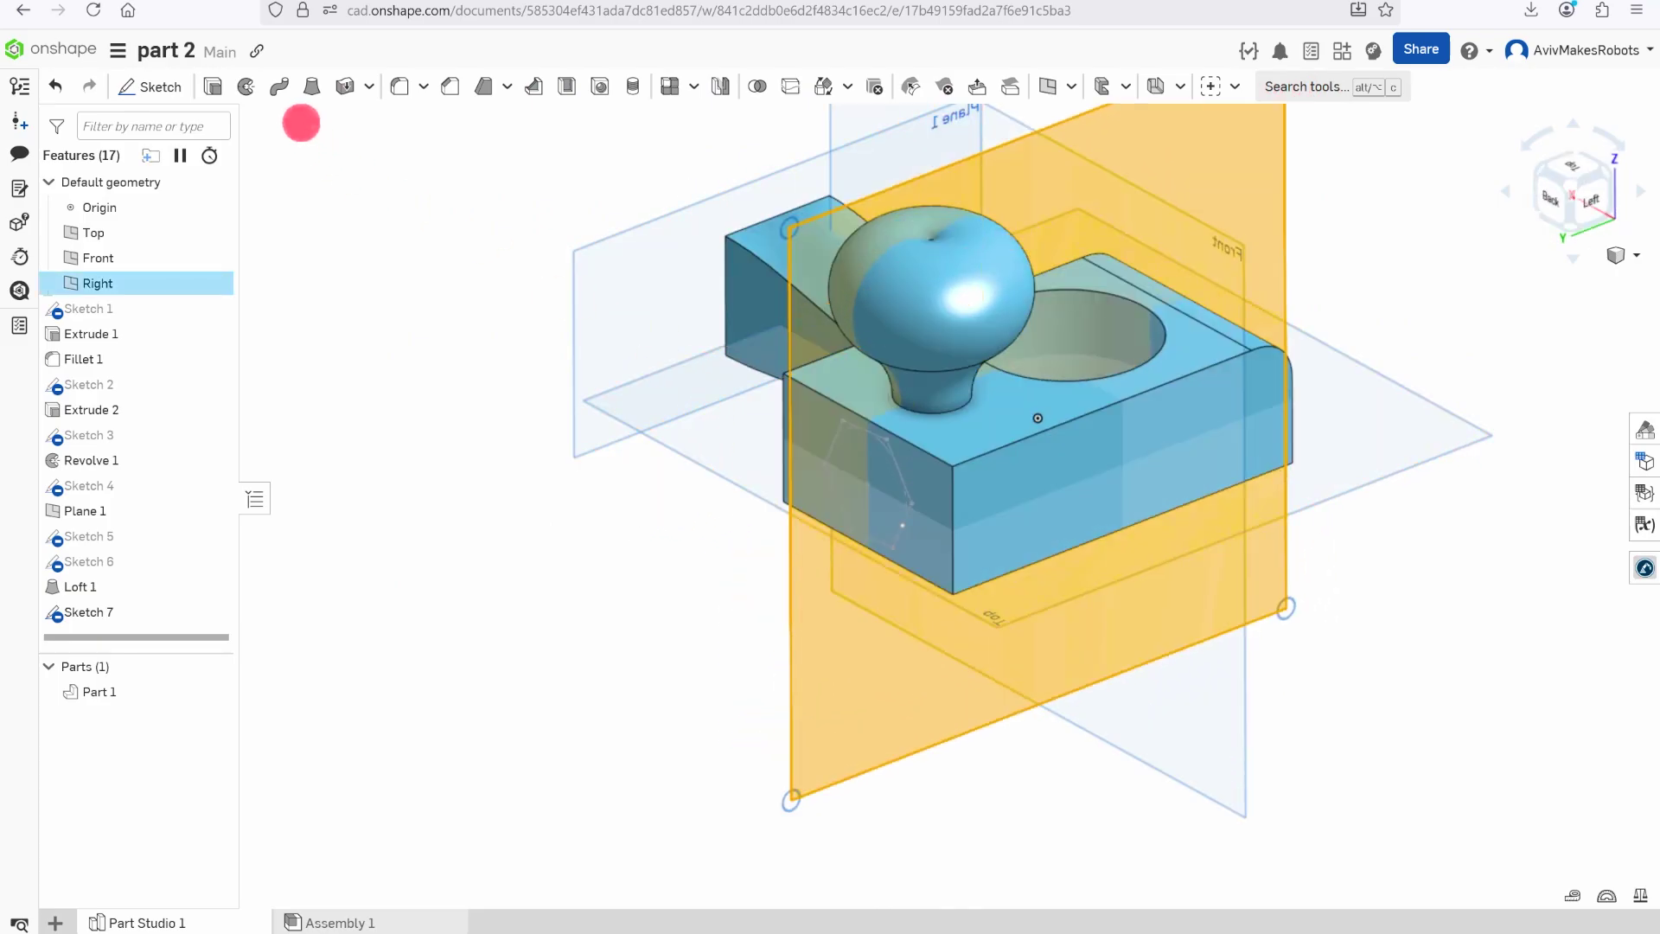
{"action": "left_click", "coordinate": [155, 86]}
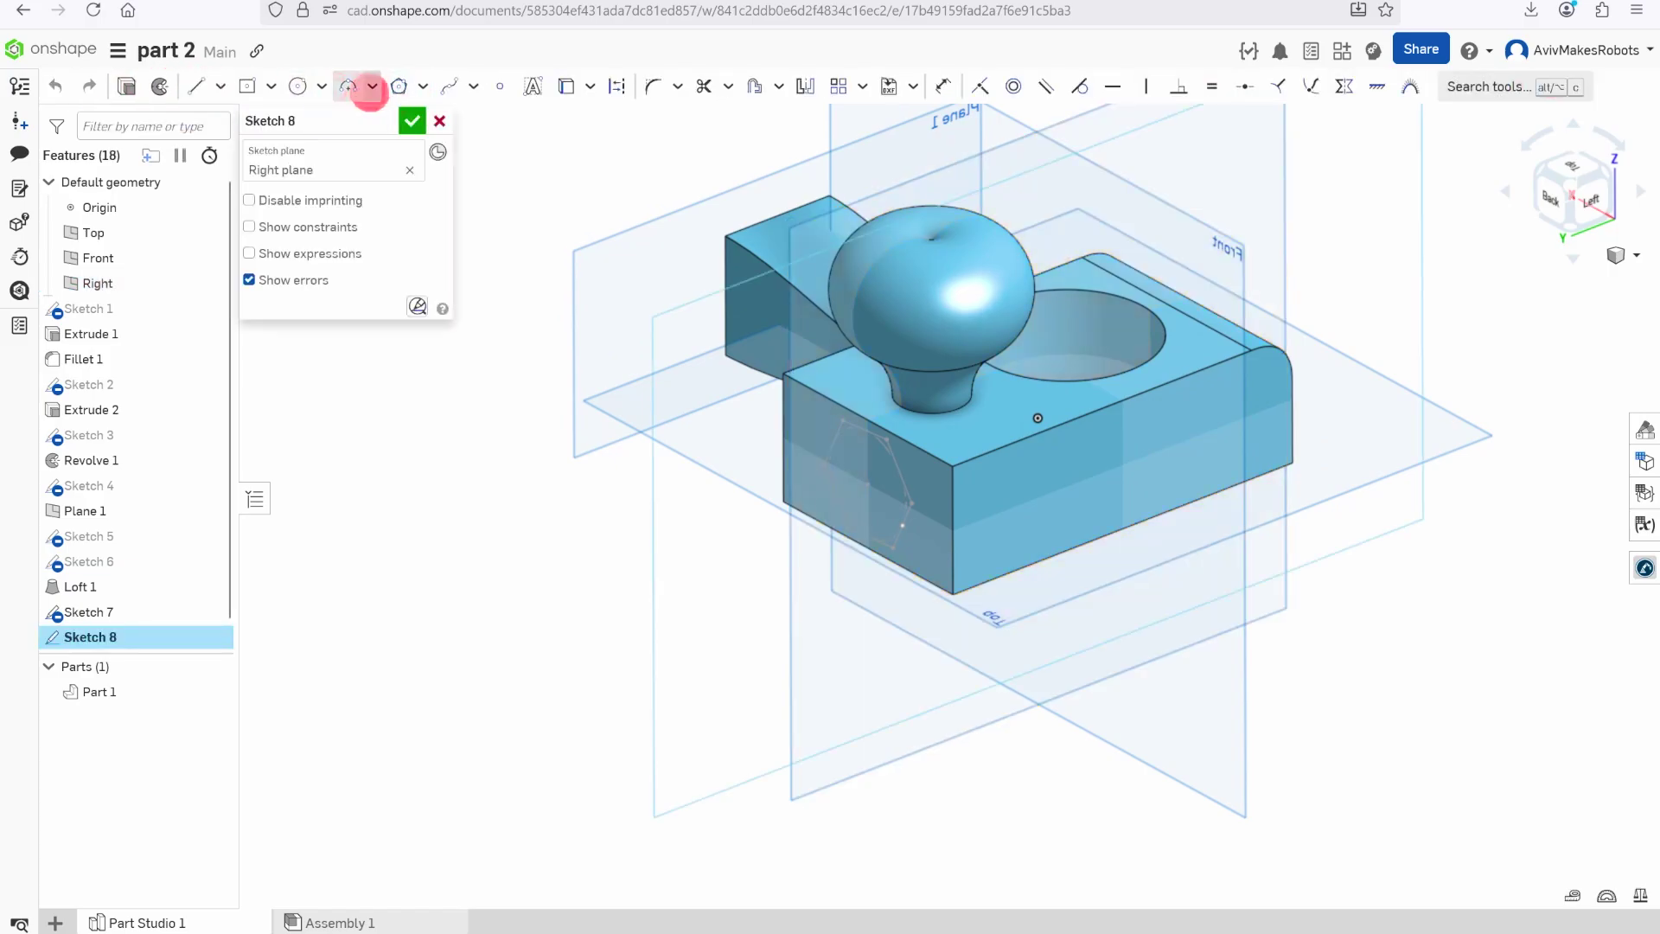
{"action": "left_click", "coordinate": [350, 86]}
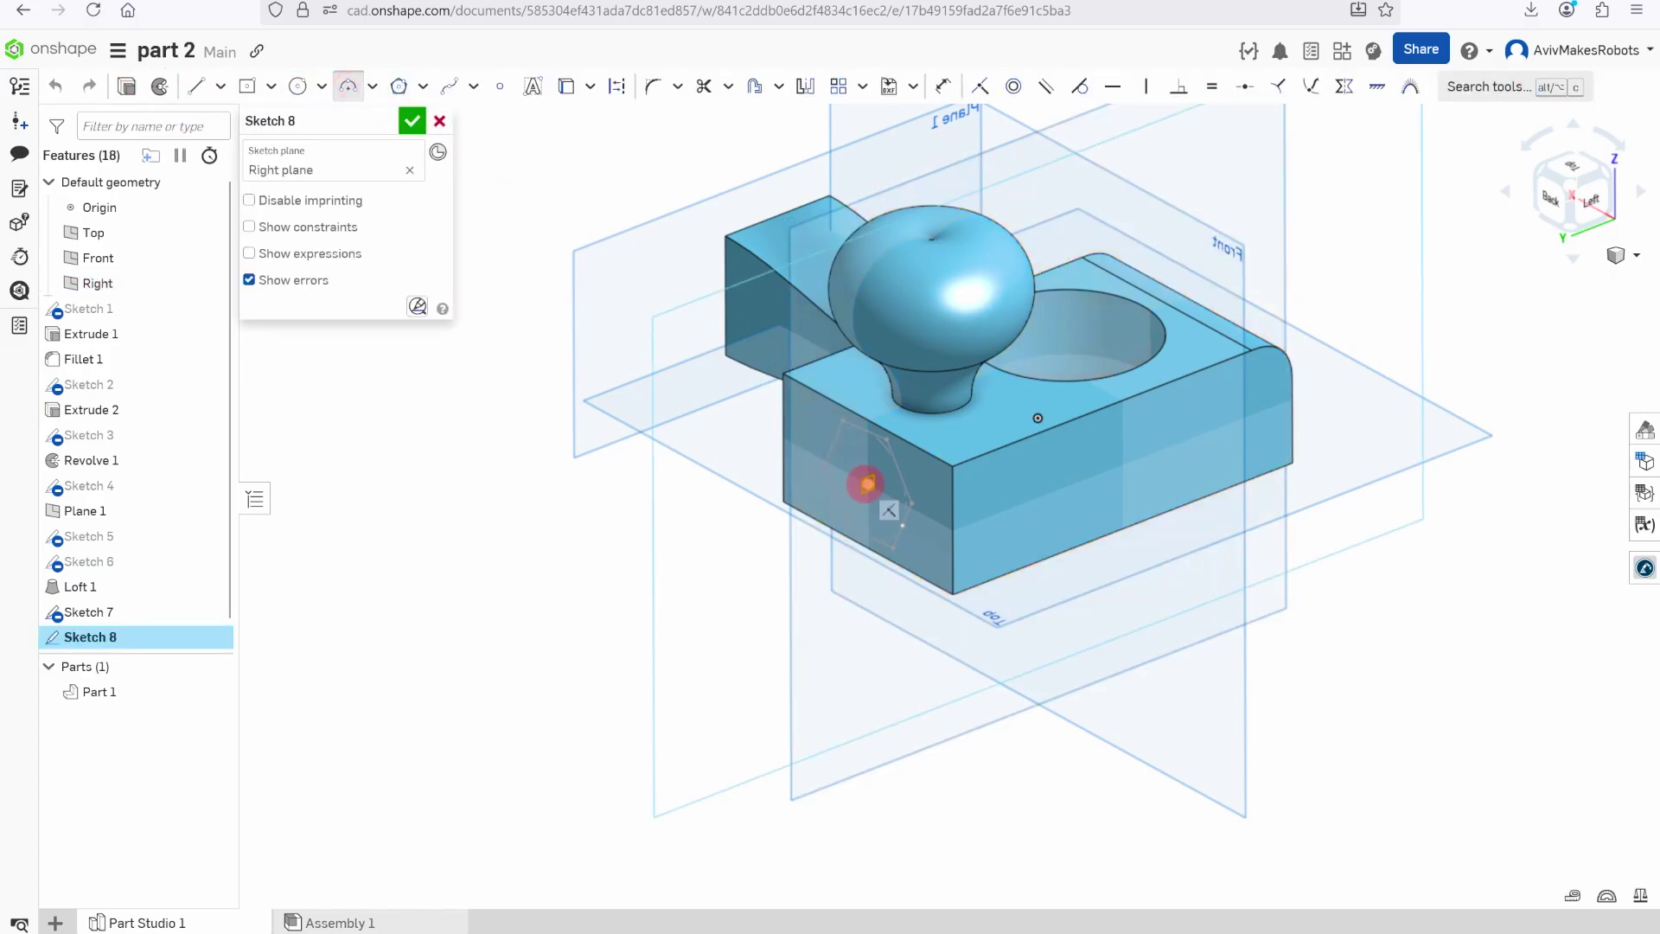
{"action": "scroll", "coordinate": [878, 502], "scroll_direction": "up", "scroll_amount": 3}
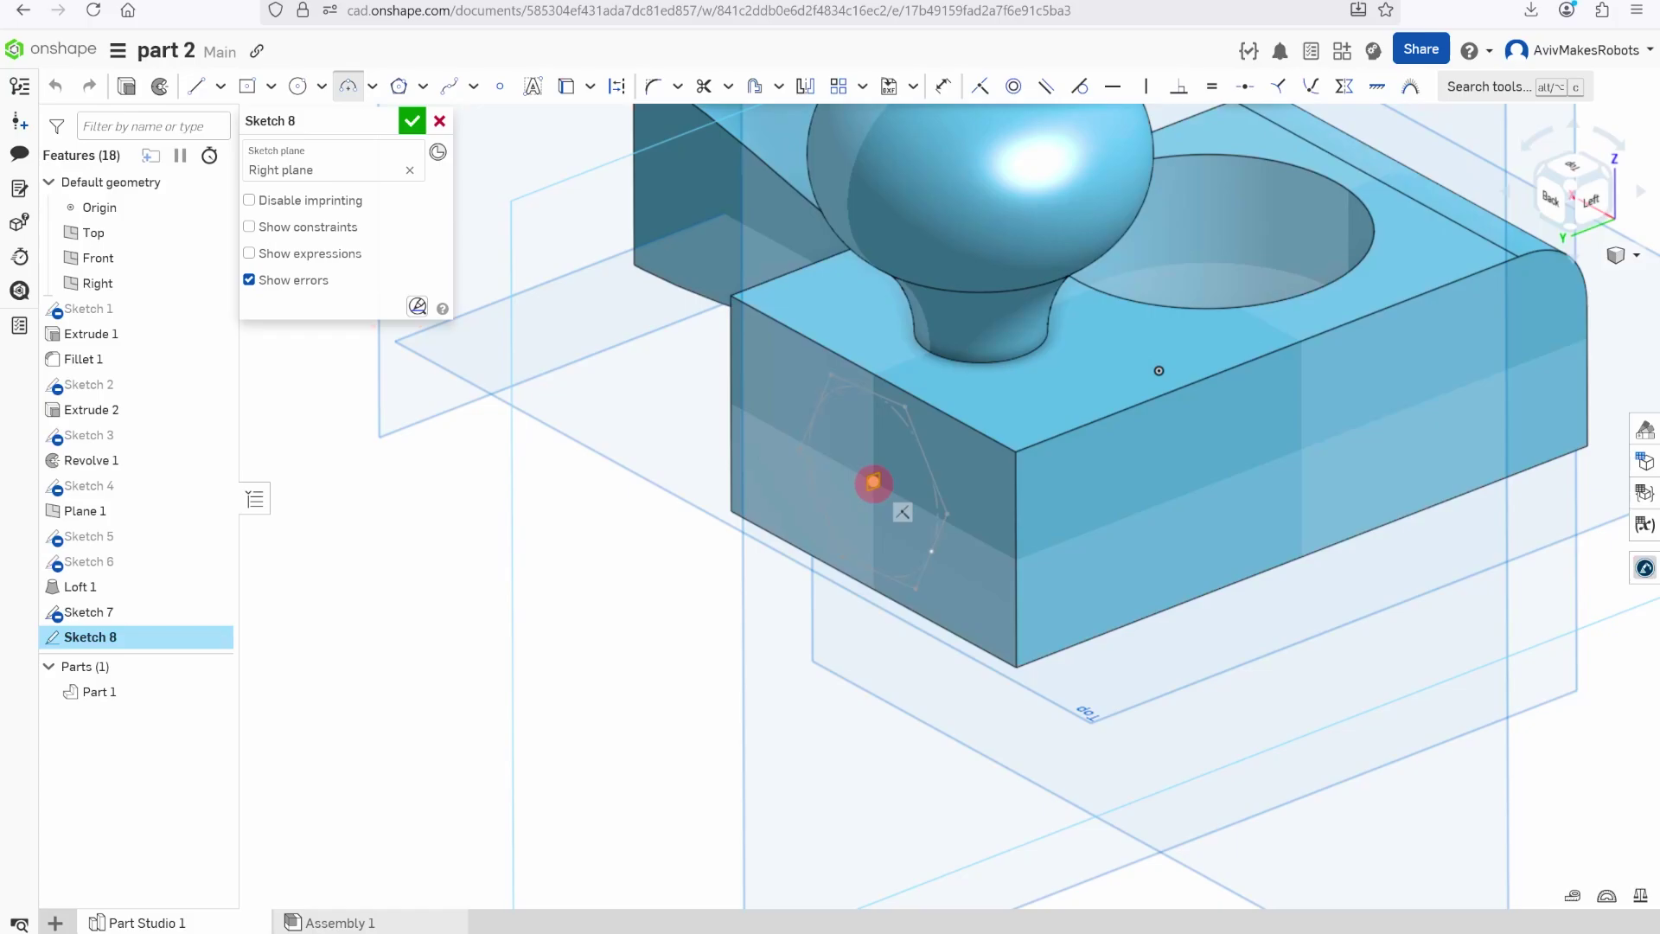
{"action": "left_click", "coordinate": [864, 497]}
{"action": "scroll", "coordinate": [830, 518], "scroll_direction": "down", "scroll_amount": 3}
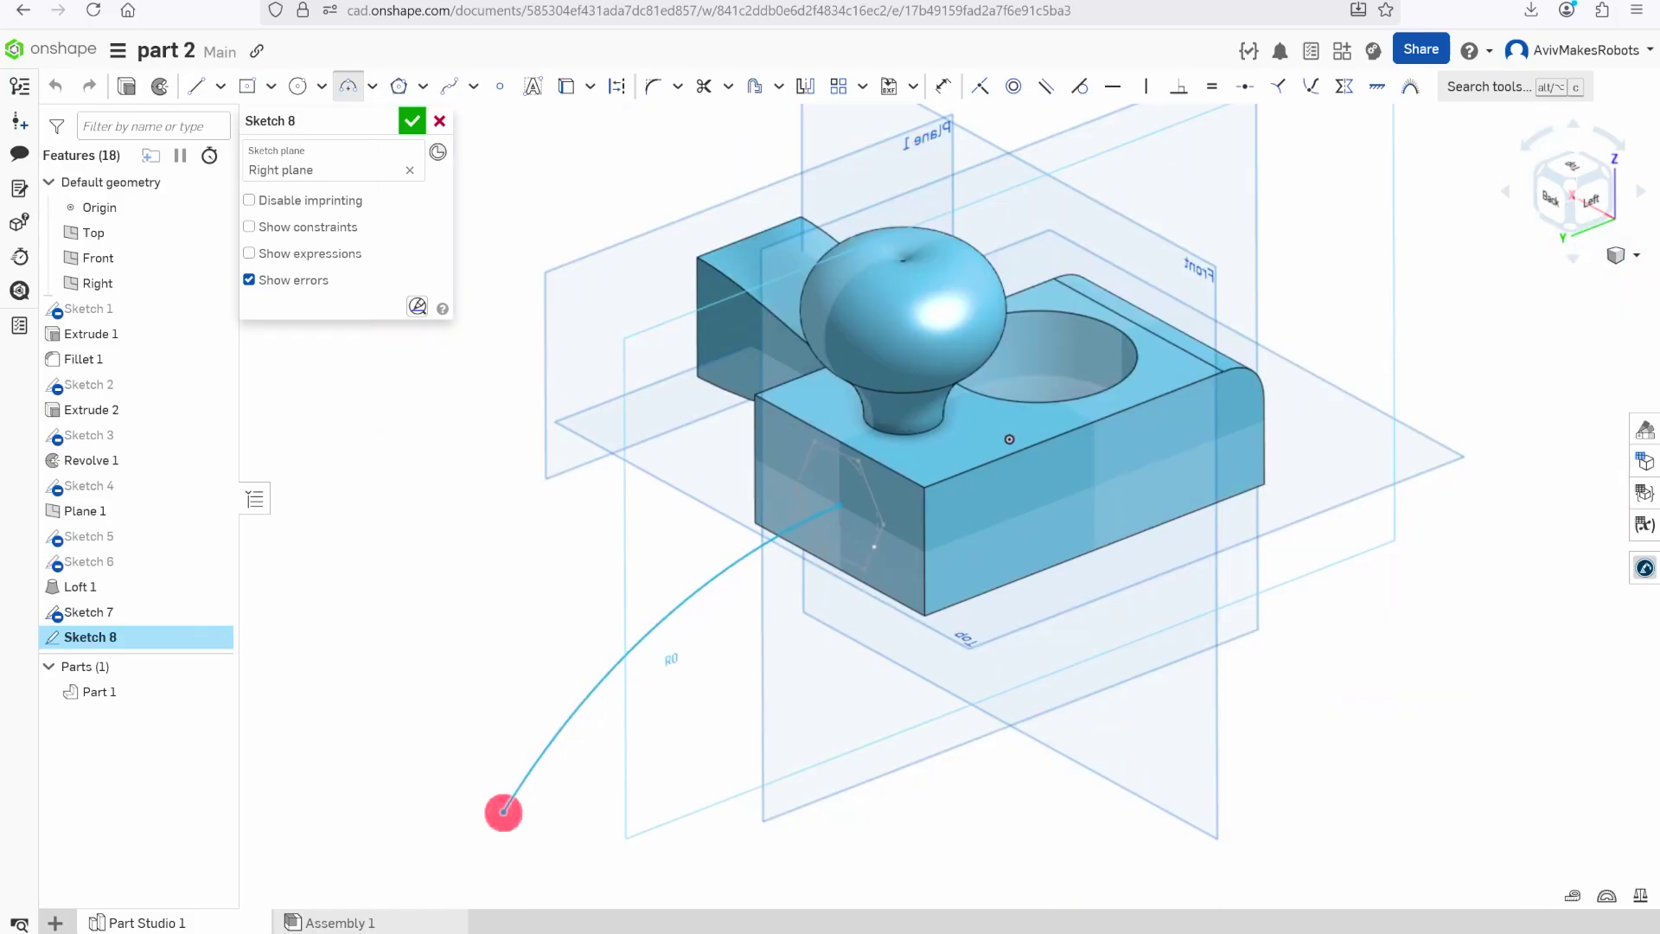
{"action": "left_click", "coordinate": [503, 811]}
{"action": "left_click", "coordinate": [551, 737]}
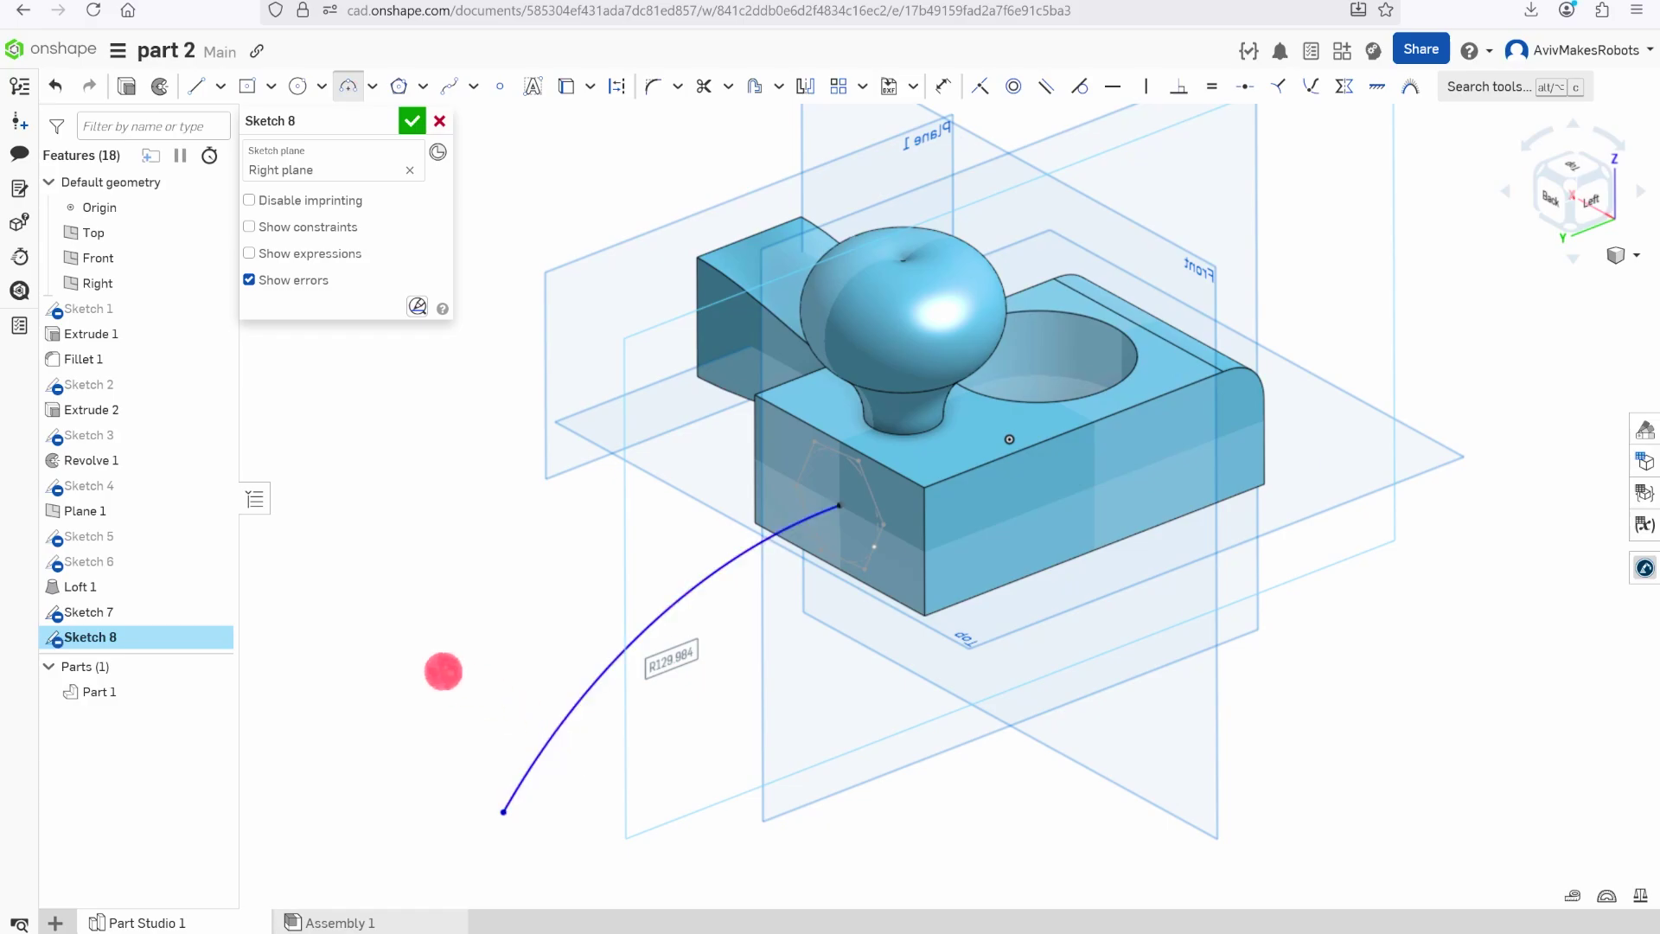
{"action": "left_click", "coordinate": [411, 121]}
Sweep the hexagon on the block's back face along the arc path, adding it to the block
{"action": "mouse_move", "coordinate": [837, 459]}
{"action": "right_mouse_down"}
{"action": "mouse_move", "coordinate": [815, 577]}
{"action": "mouse_move", "coordinate": [853, 620]}
{"action": "right_mouse_up"}
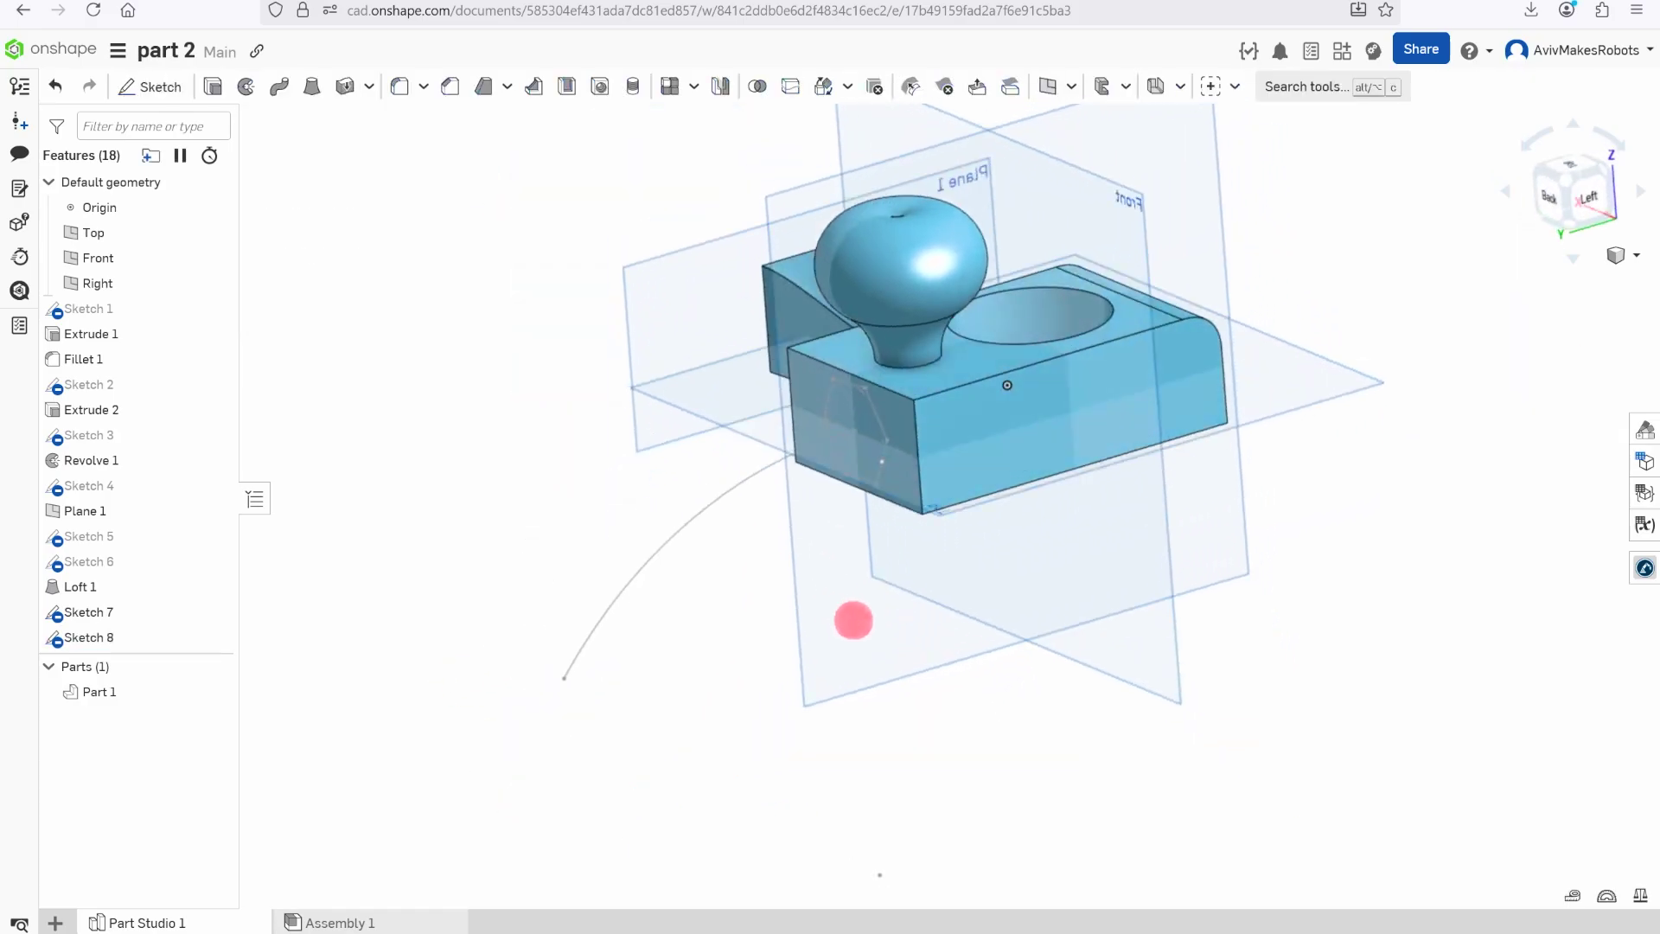
{"action": "scroll", "coordinate": [837, 541], "scroll_direction": "up", "scroll_amount": 3}
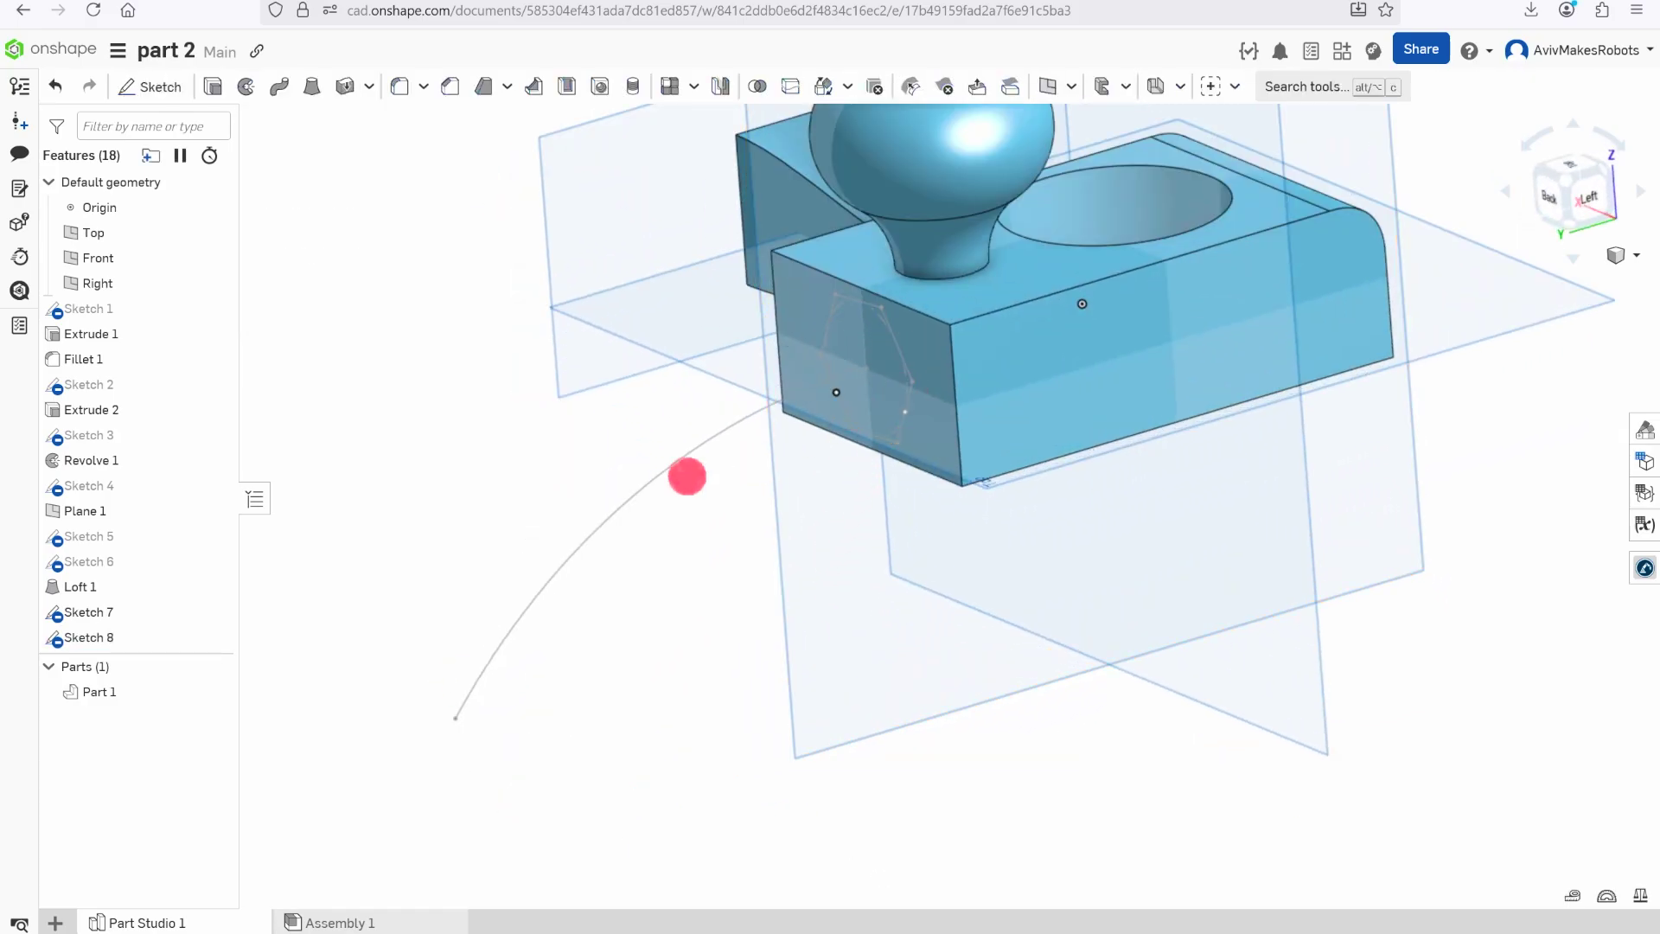
{"action": "left_click", "coordinate": [677, 459]}
{"action": "mouse_move", "coordinate": [677, 459]}
{"action": "right_mouse_down"}
{"action": "mouse_move", "coordinate": [770, 492]}
{"action": "mouse_move", "coordinate": [729, 481]}
{"action": "mouse_move", "coordinate": [735, 507]}
{"action": "right_mouse_up"}
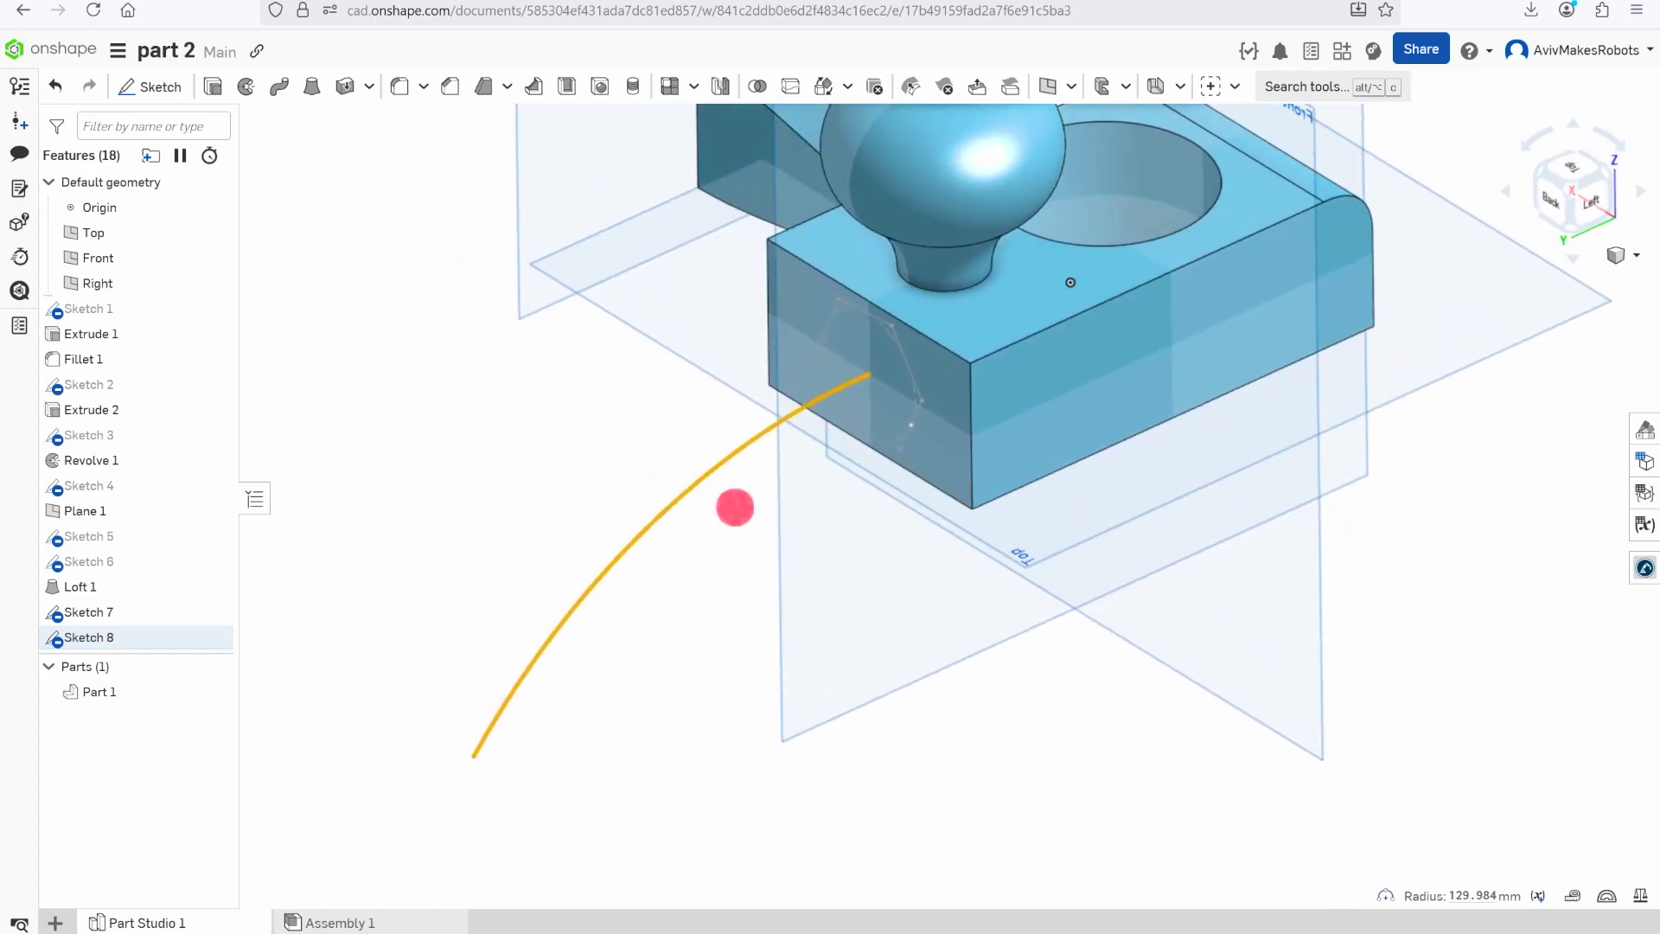
{"action": "scroll", "coordinate": [844, 416], "scroll_direction": "up", "scroll_amount": 2}
{"action": "left_click", "coordinate": [737, 602]}
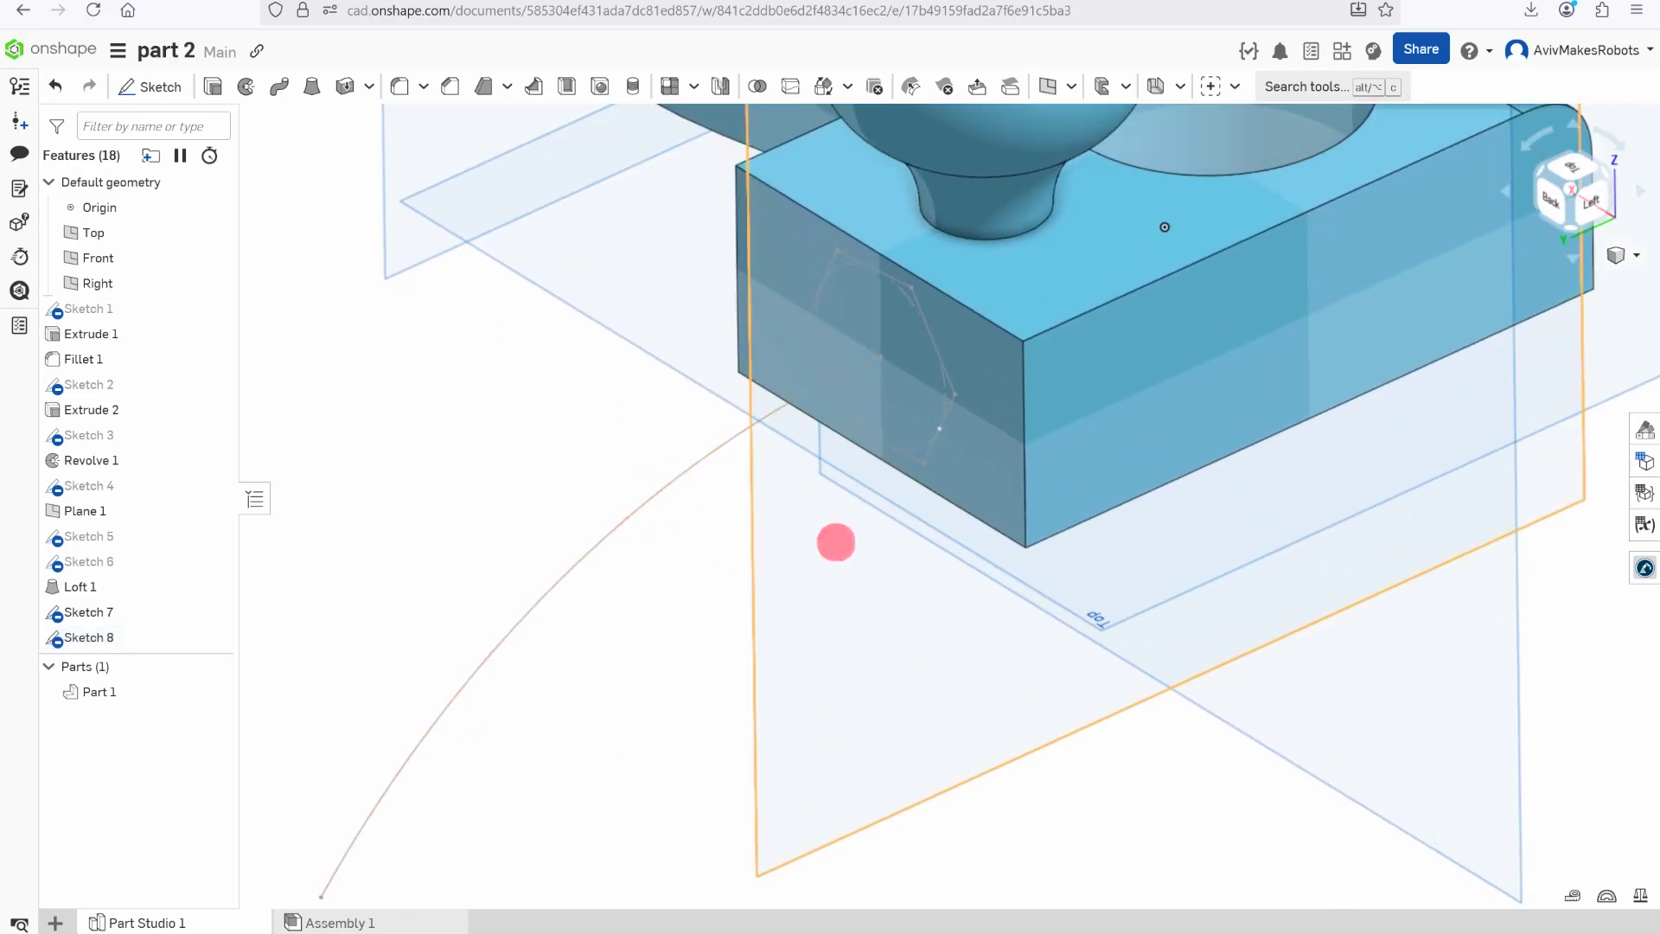
{"action": "scroll", "coordinate": [835, 542], "scroll_direction": "down", "scroll_amount": 5}
{"action": "mouse_move", "coordinate": [811, 559]}
{"action": "right_mouse_down"}
{"action": "mouse_move", "coordinate": [734, 570]}
{"action": "mouse_move", "coordinate": [787, 542]}
{"action": "right_mouse_up"}
{"action": "left_click", "coordinate": [278, 85]}
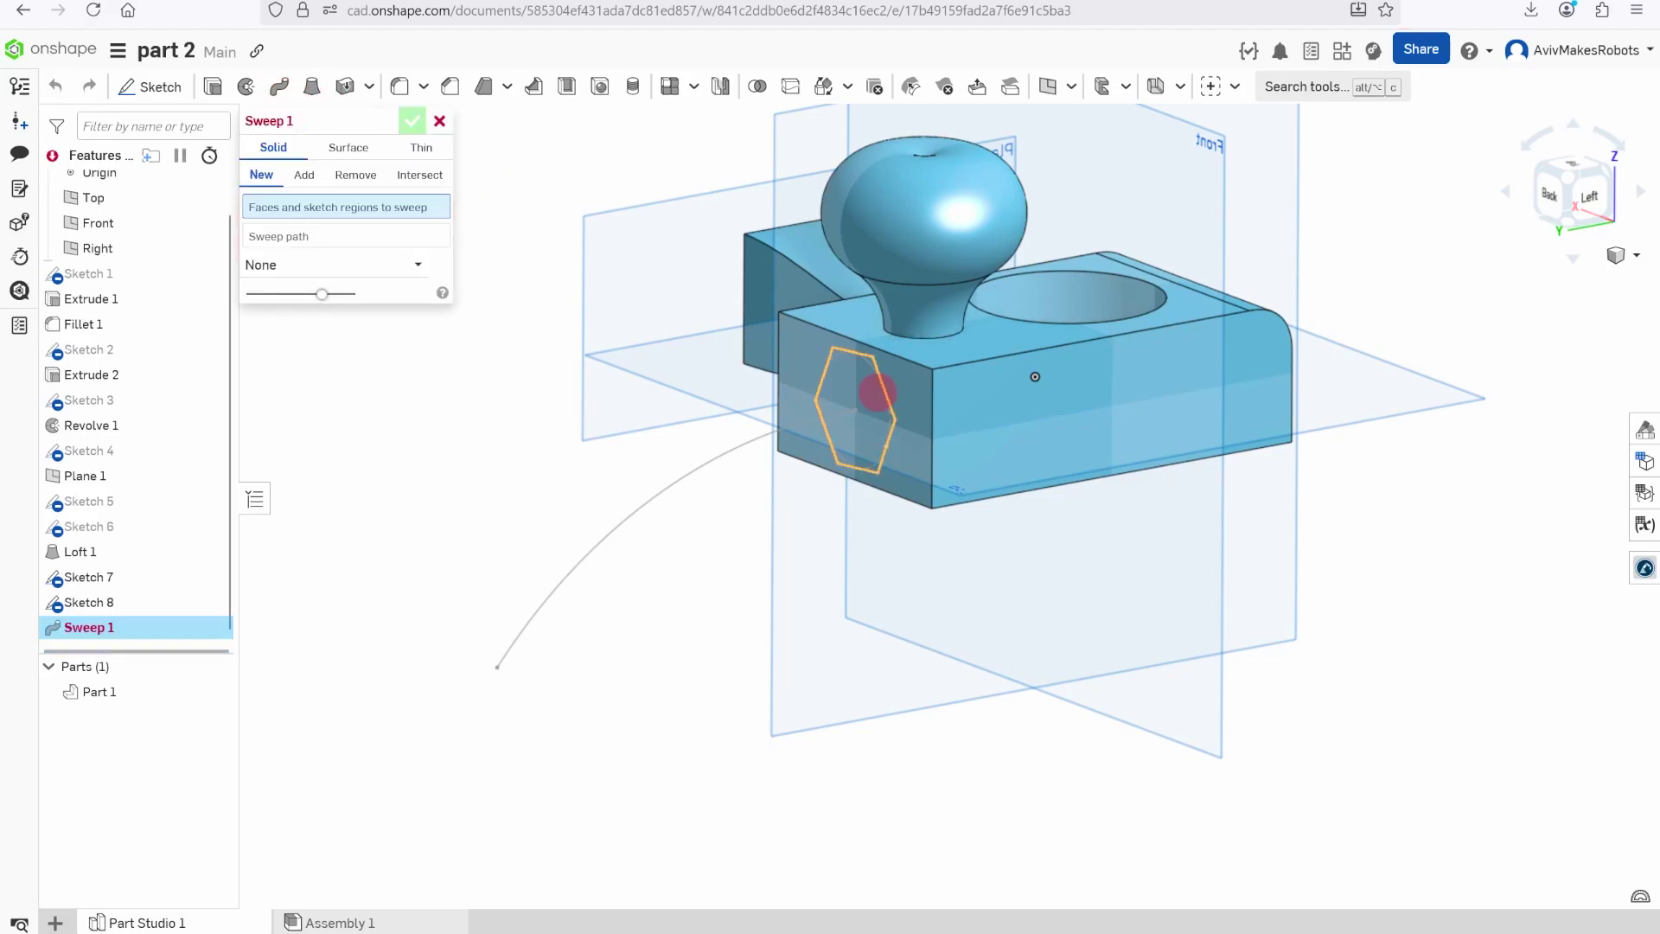
{"action": "left_click", "coordinate": [881, 392]}
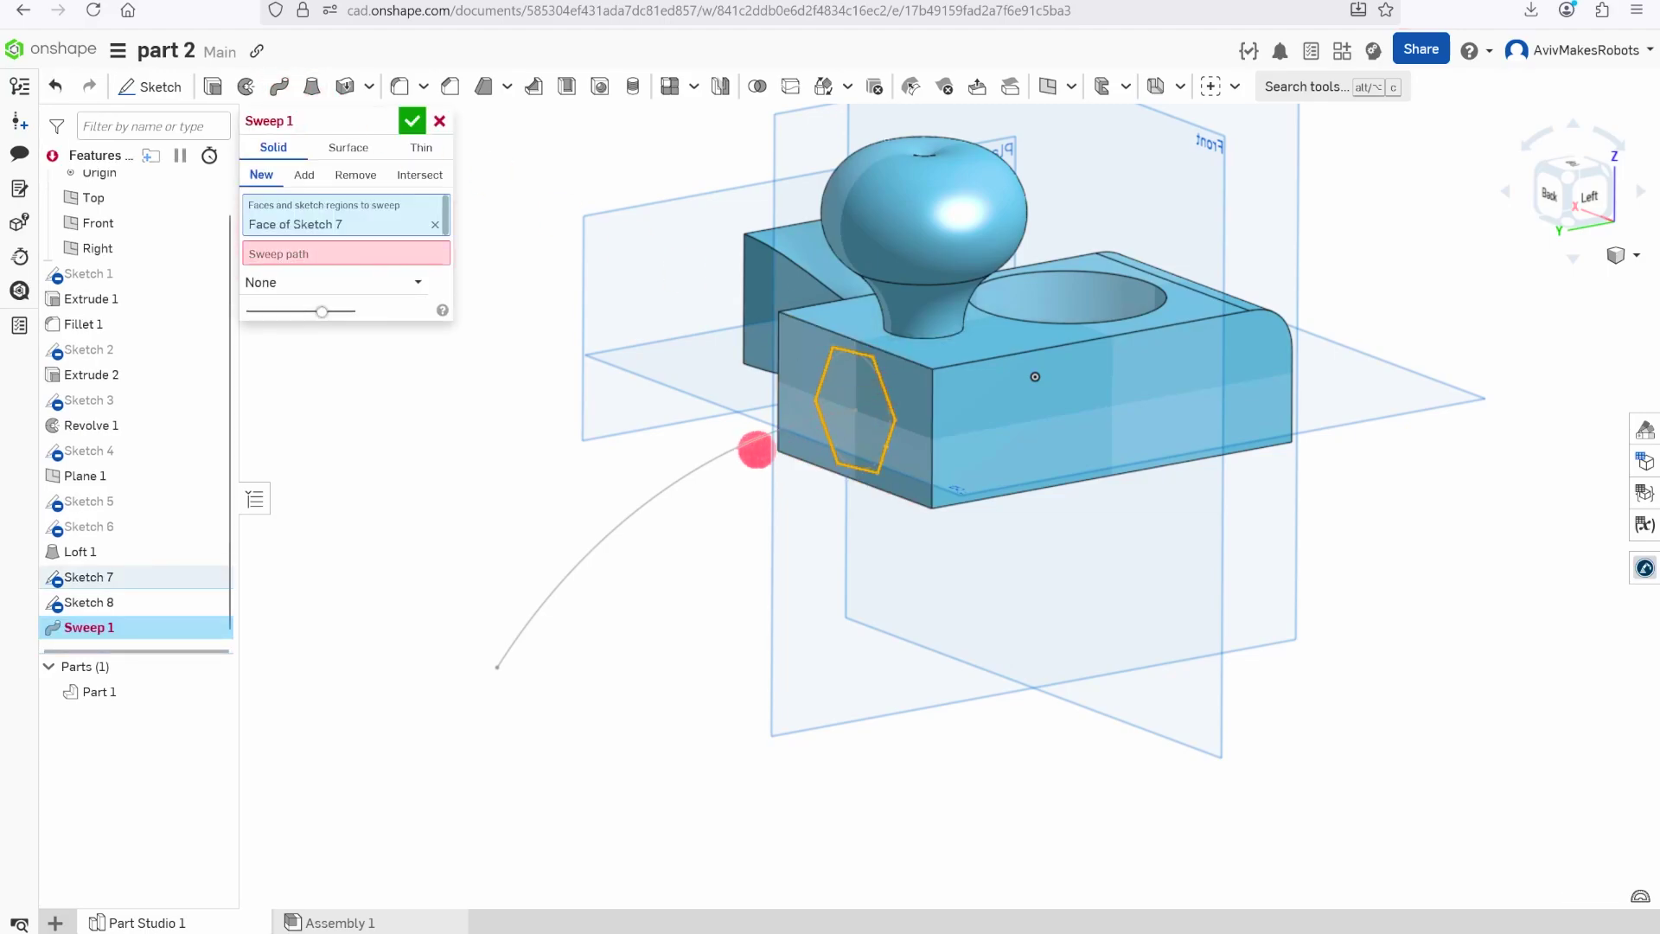
{"action": "left_click", "coordinate": [303, 253]}
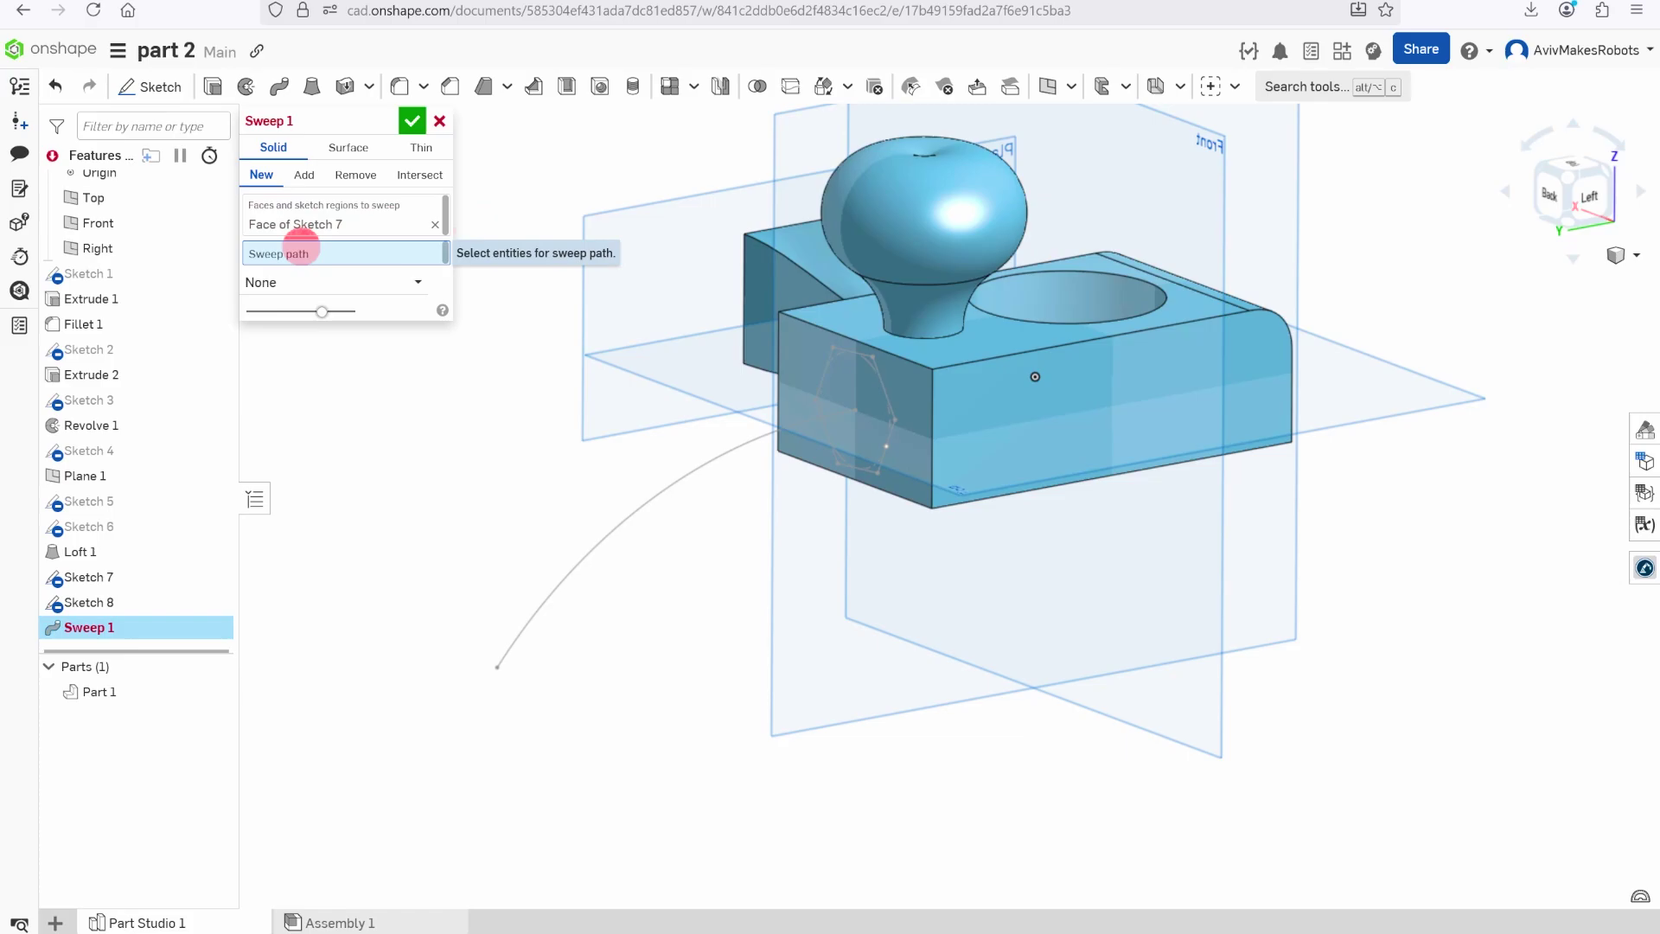
{"action": "left_click", "coordinate": [674, 482]}
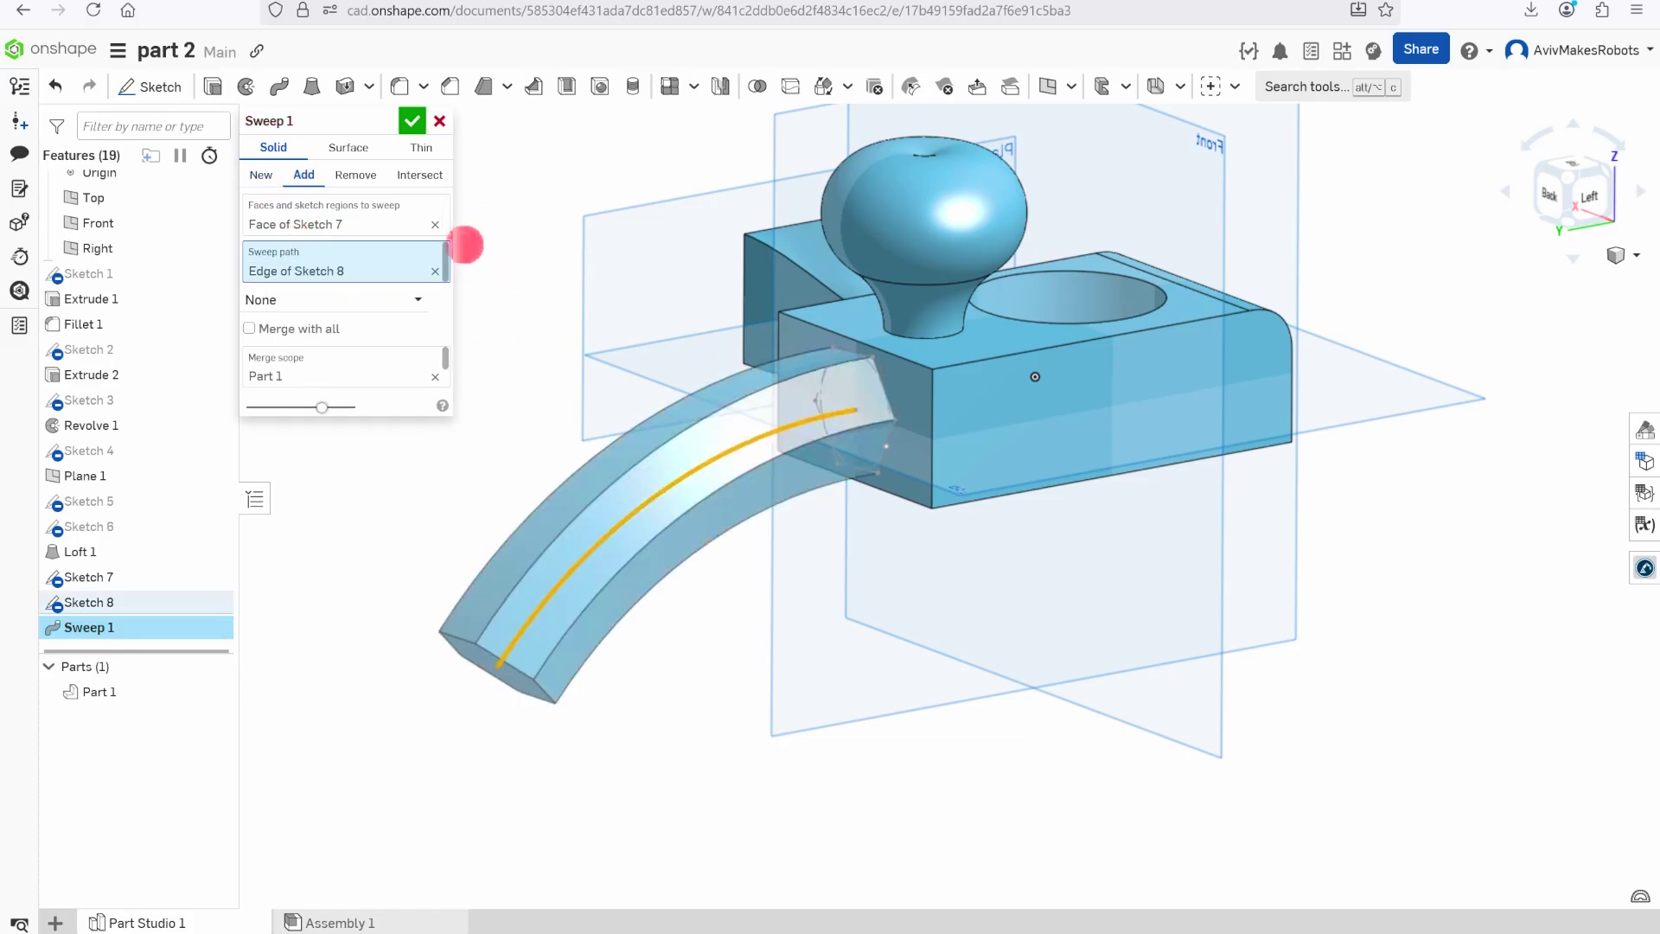
Try the Keep profile orientation option on the sweep and return the profile control to None
{"action": "mouse_move", "coordinate": [465, 244]}
{"action": "right_mouse_down"}
{"action": "mouse_move", "coordinate": [797, 363]}
{"action": "mouse_move", "coordinate": [959, 473]}
{"action": "mouse_move", "coordinate": [1063, 485]}
{"action": "mouse_move", "coordinate": [1067, 470]}
{"action": "mouse_move", "coordinate": [950, 448]}
{"action": "mouse_move", "coordinate": [890, 478]}
{"action": "mouse_move", "coordinate": [870, 471]}
{"action": "mouse_move", "coordinate": [871, 444]}
{"action": "mouse_move", "coordinate": [890, 471]}
{"action": "mouse_move", "coordinate": [862, 391]}
{"action": "mouse_move", "coordinate": [760, 430]}
{"action": "mouse_move", "coordinate": [678, 371]}
{"action": "mouse_move", "coordinate": [726, 363]}
{"action": "mouse_move", "coordinate": [723, 392]}
{"action": "right_mouse_up"}
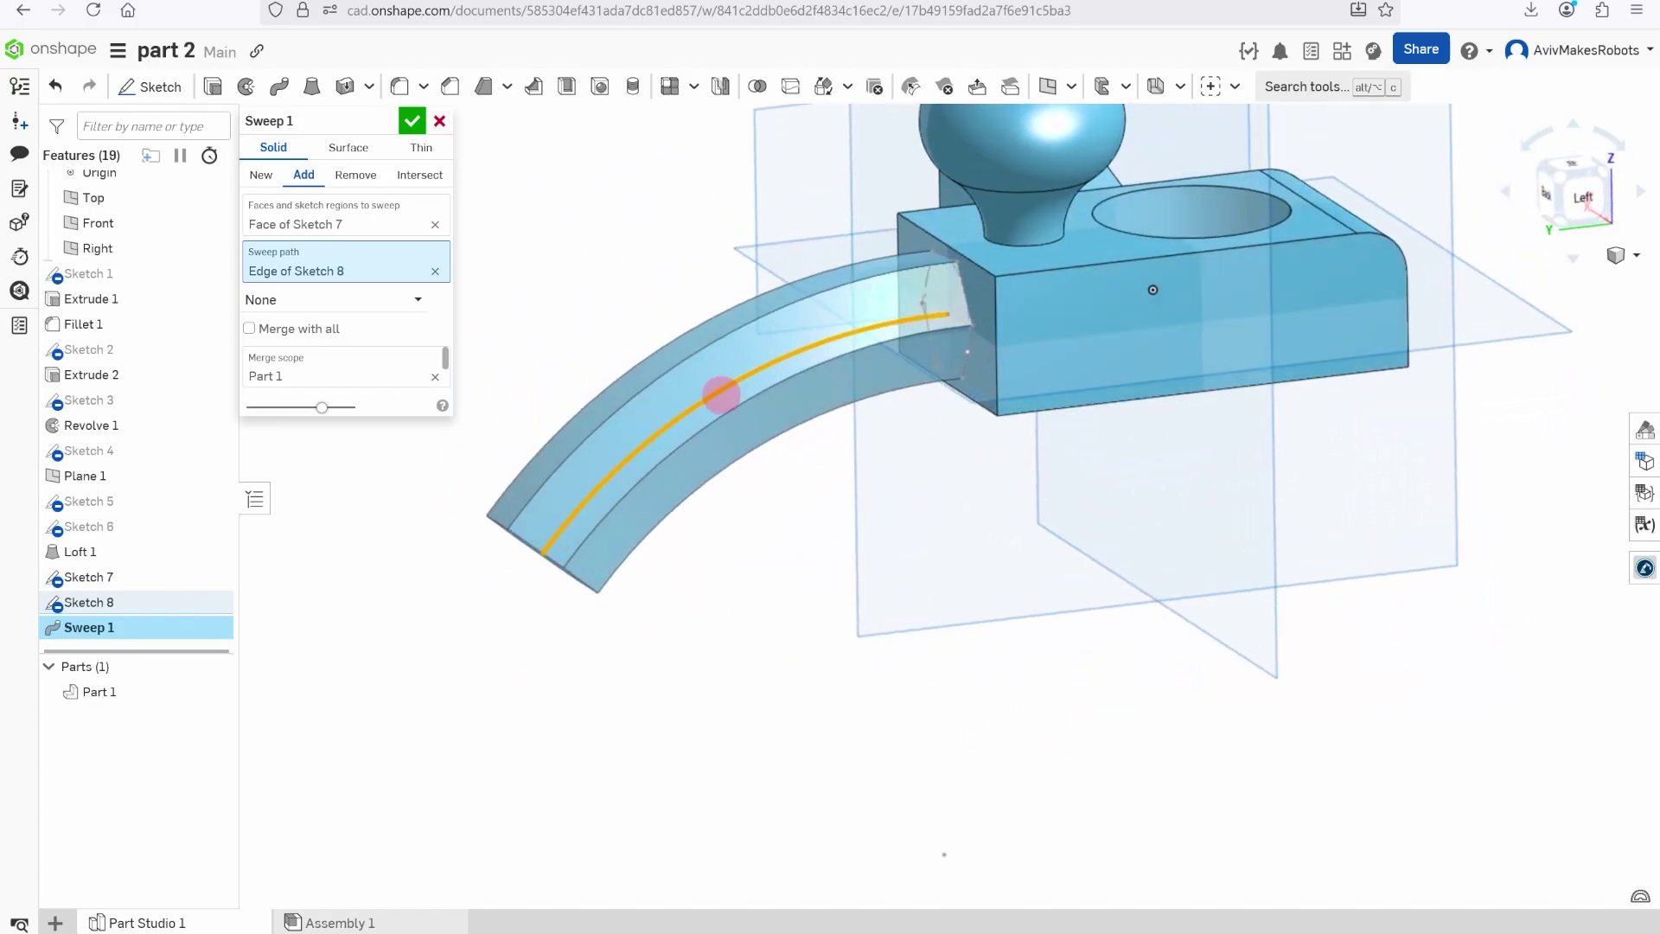
{"action": "scroll", "coordinate": [705, 415], "scroll_direction": "down", "scroll_amount": 1}
{"action": "scroll", "coordinate": [705, 416], "scroll_direction": "up", "scroll_amount": 3}
{"action": "right_click_drag", "start_coordinate": [895, 462], "coordinate": [890, 423]}
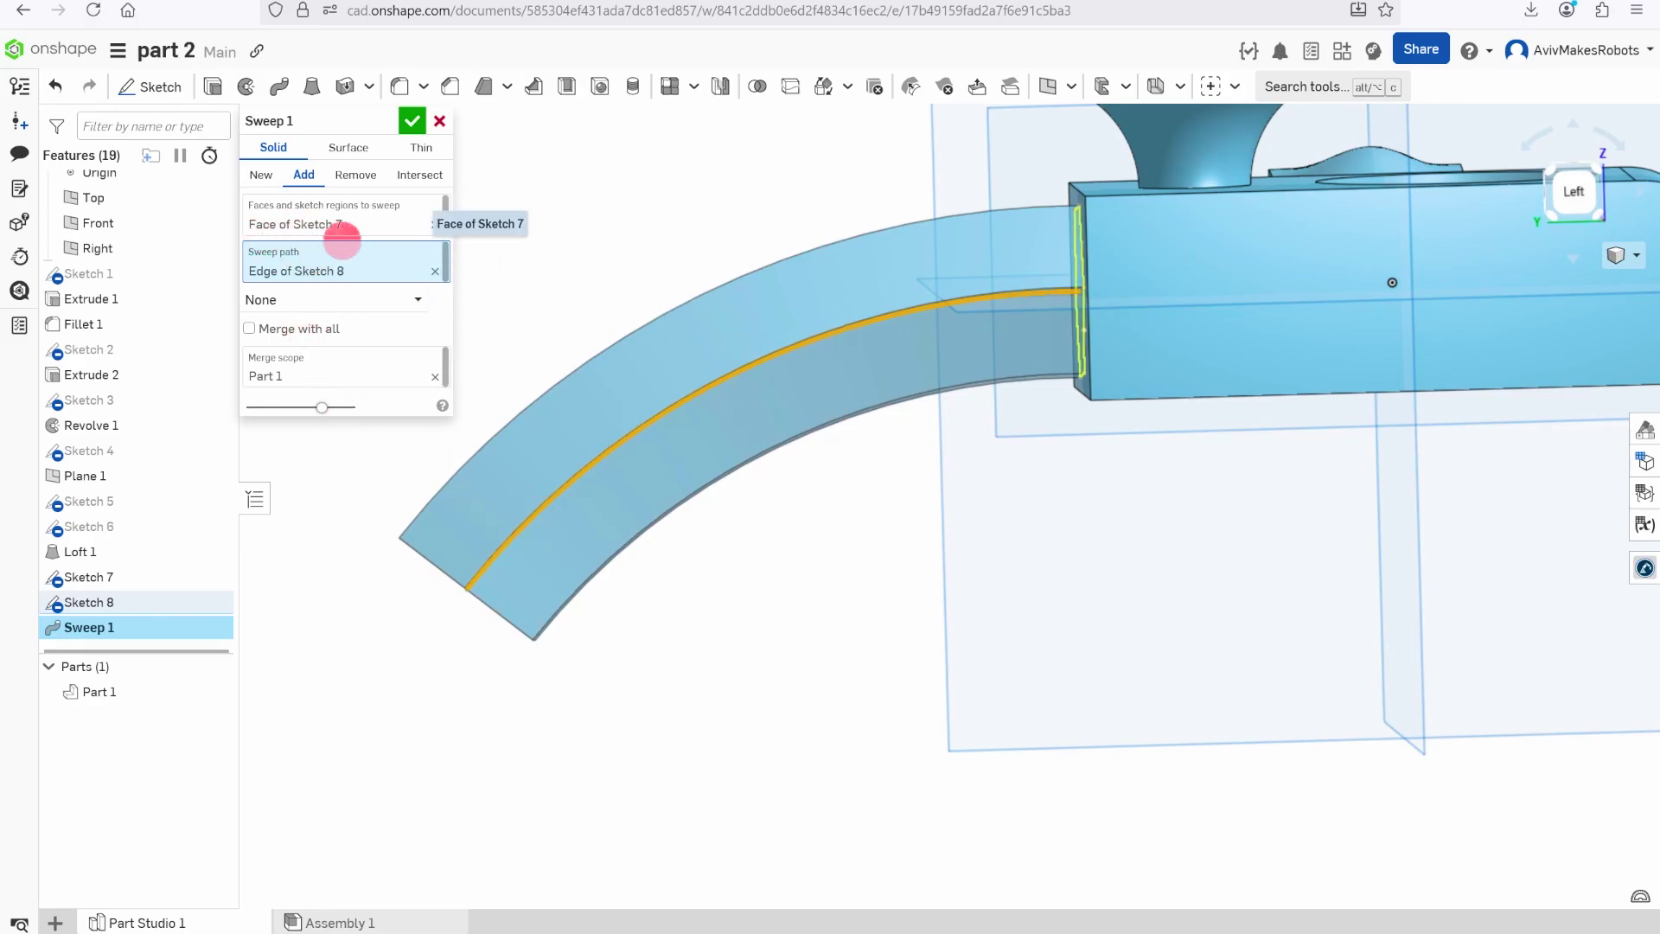
{"action": "left_click", "coordinate": [338, 297]}
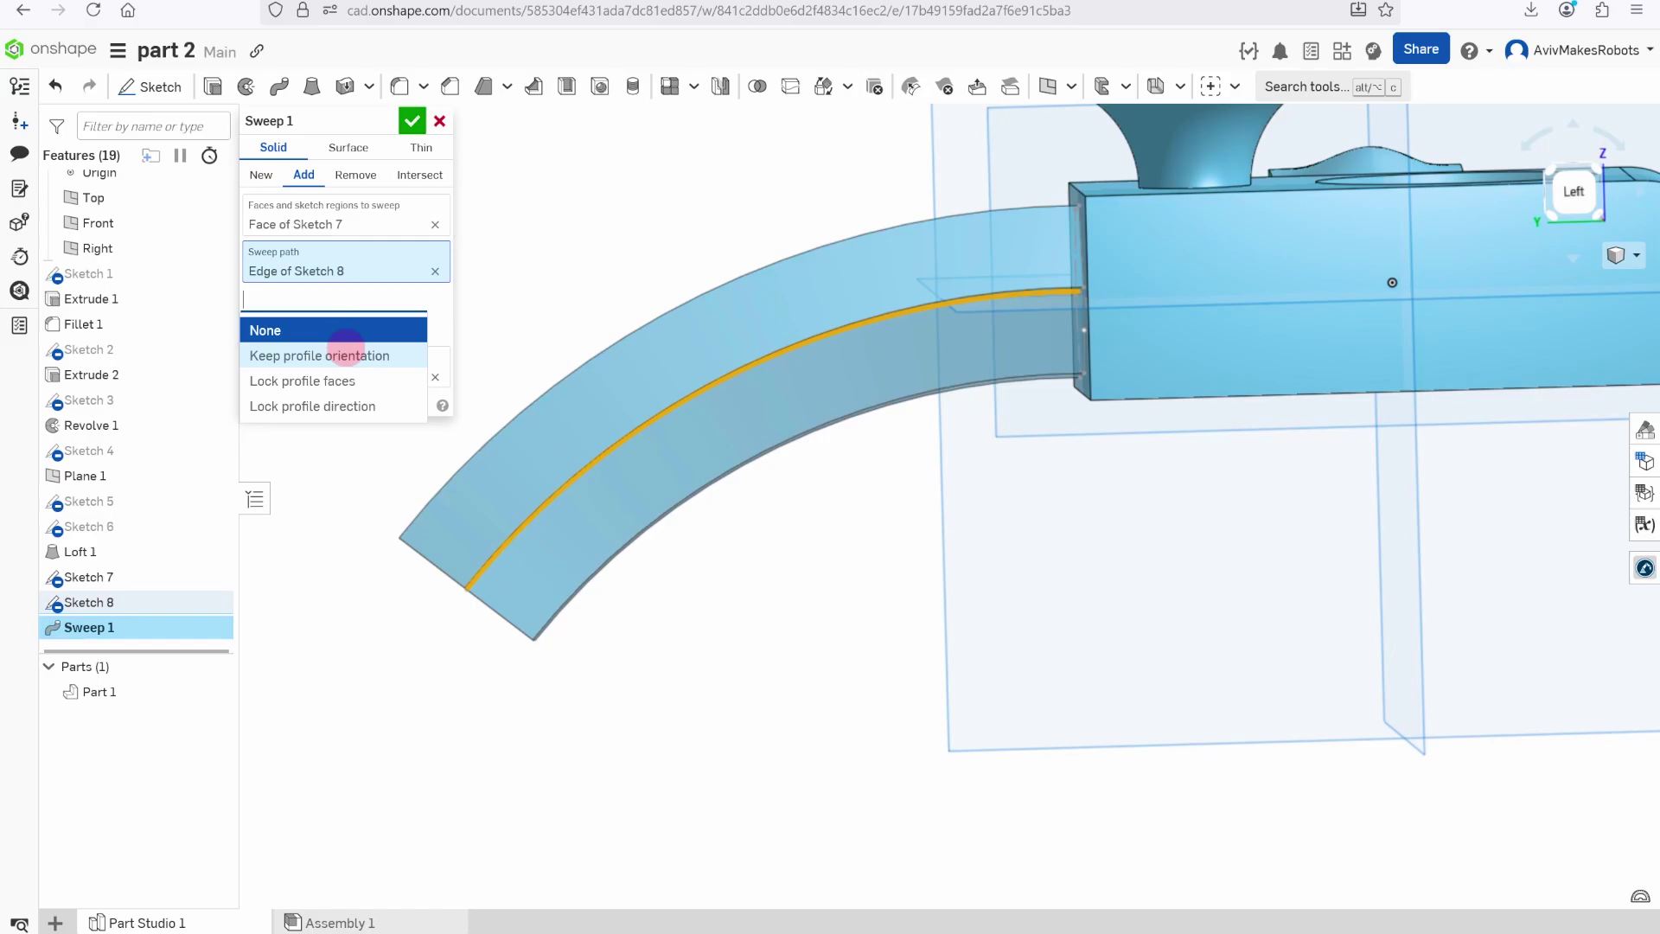
{"action": "left_click", "coordinate": [378, 357]}
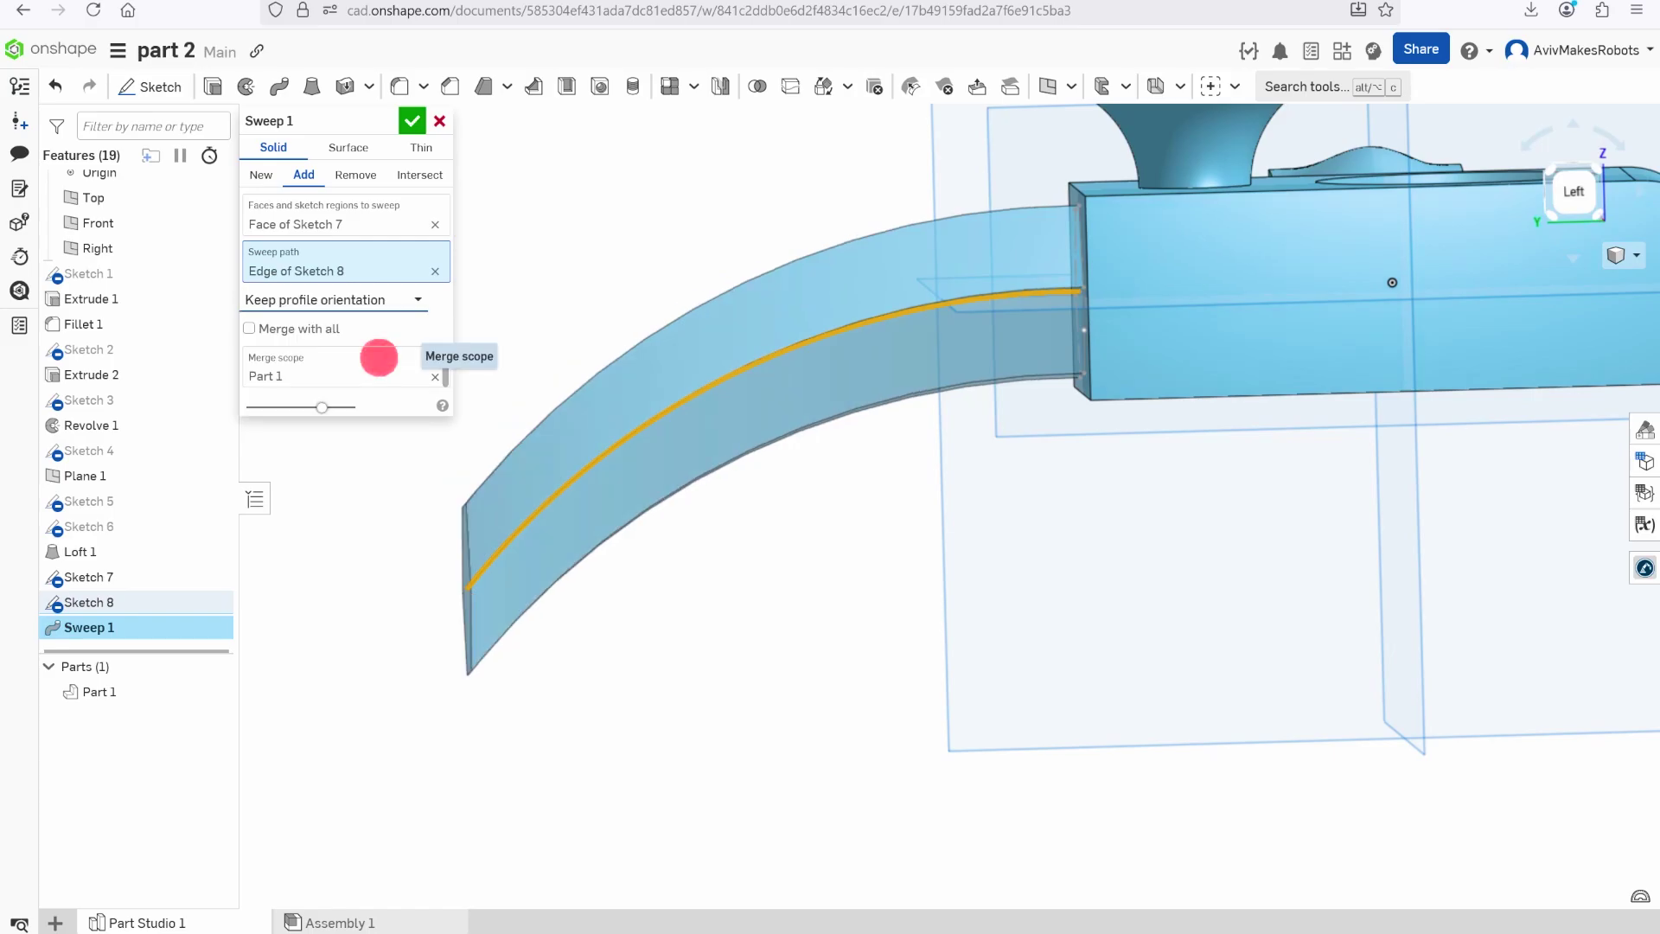
{"action": "right_click_drag", "start_coordinate": [703, 370], "coordinate": [843, 490]}
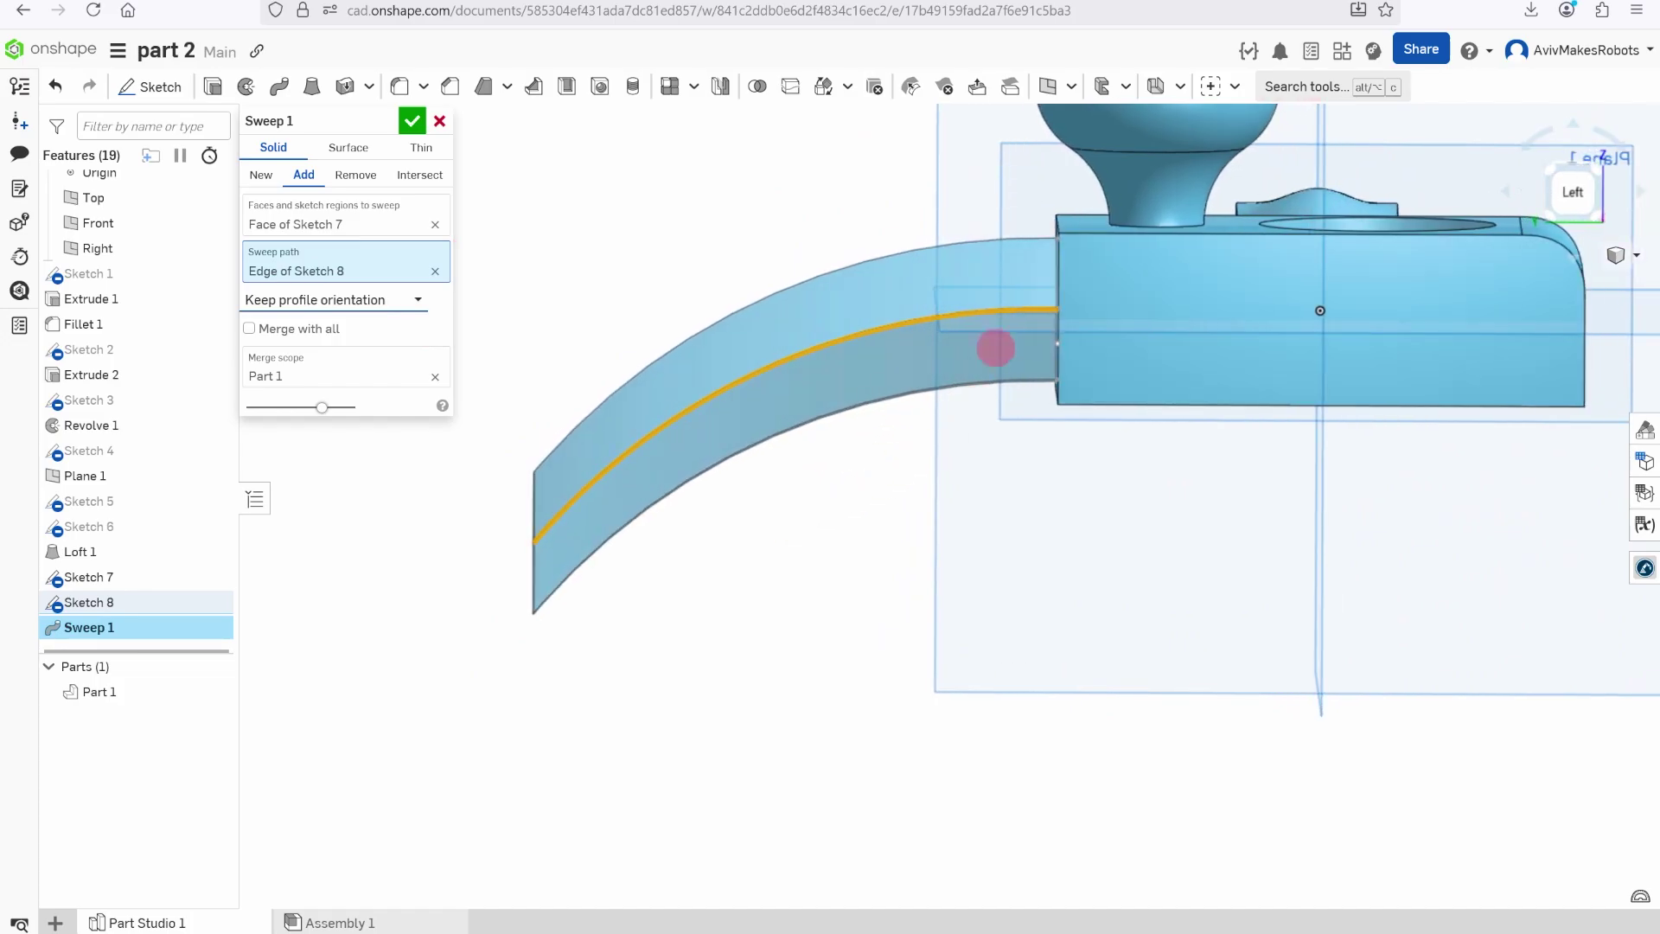
{"action": "left_click", "coordinate": [395, 302]}
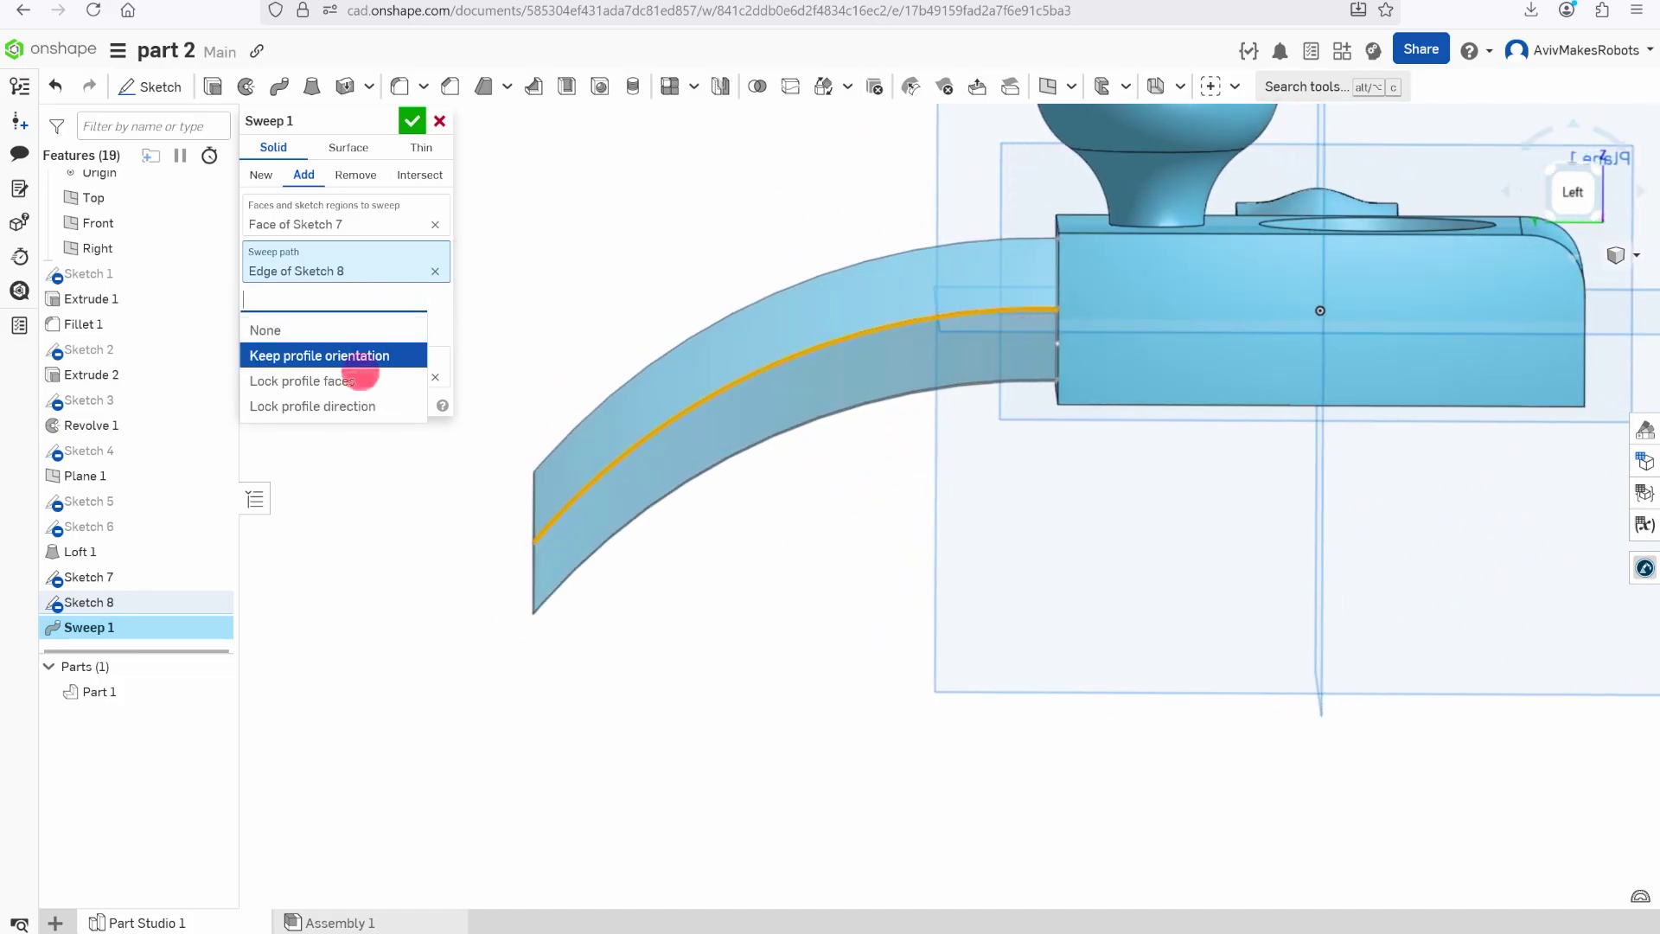
{"action": "left_click", "coordinate": [346, 328]}
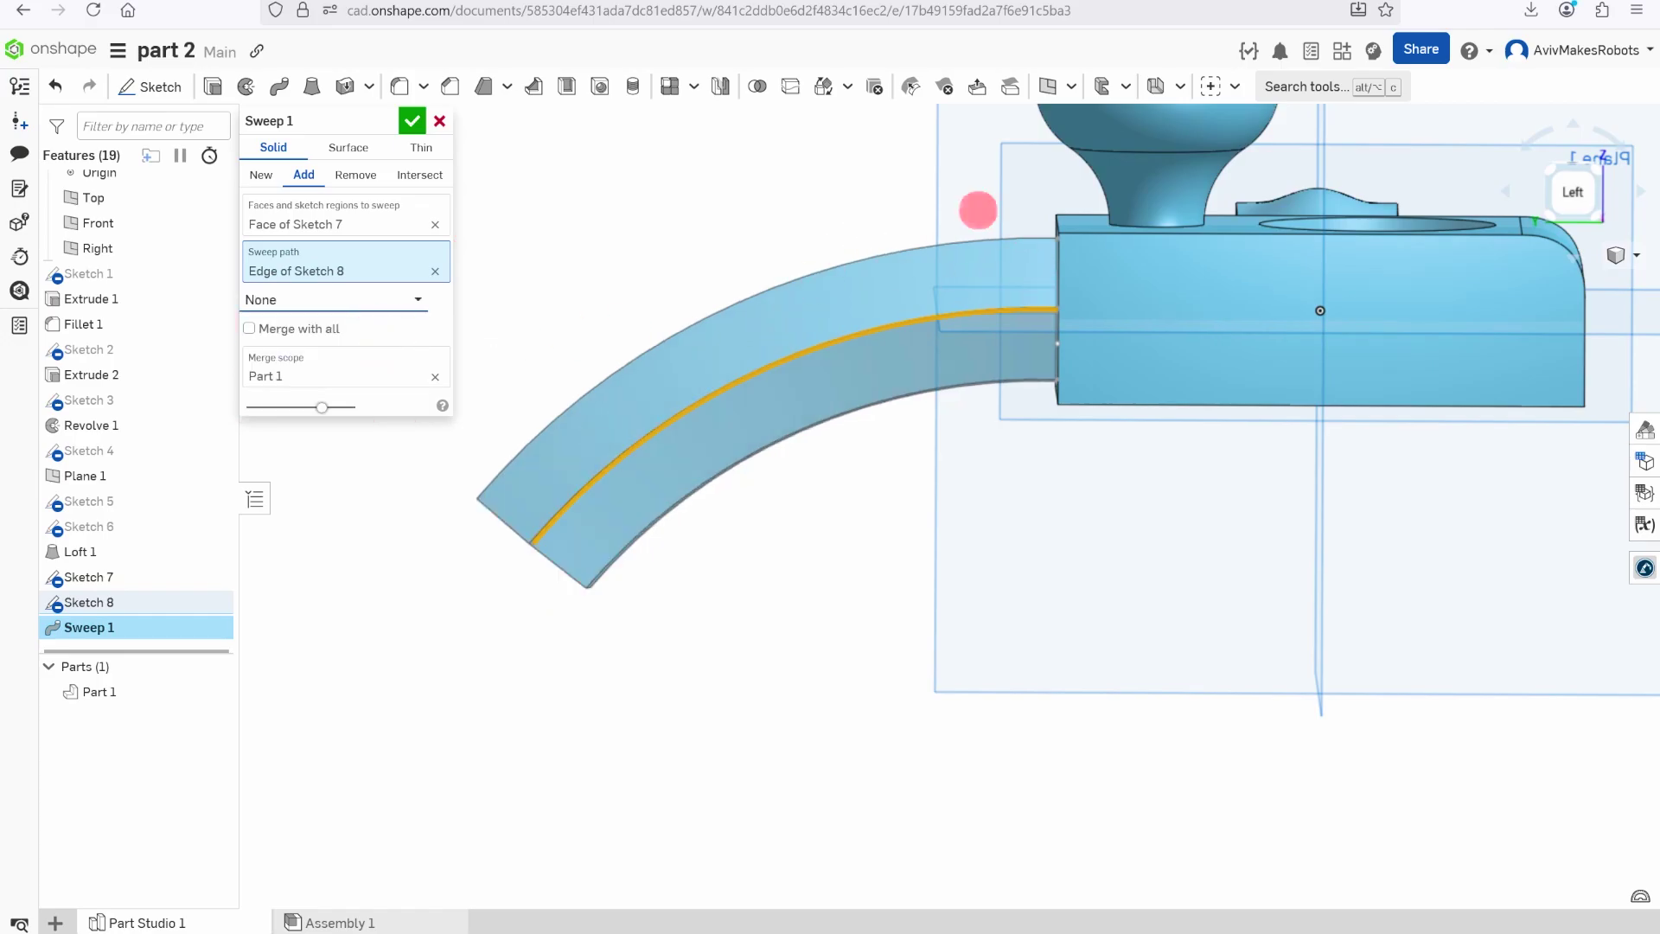
Check the sweep preview from the side and accept the feature
{"action": "right_click_drag", "start_coordinate": [978, 210], "coordinate": [1074, 293]}
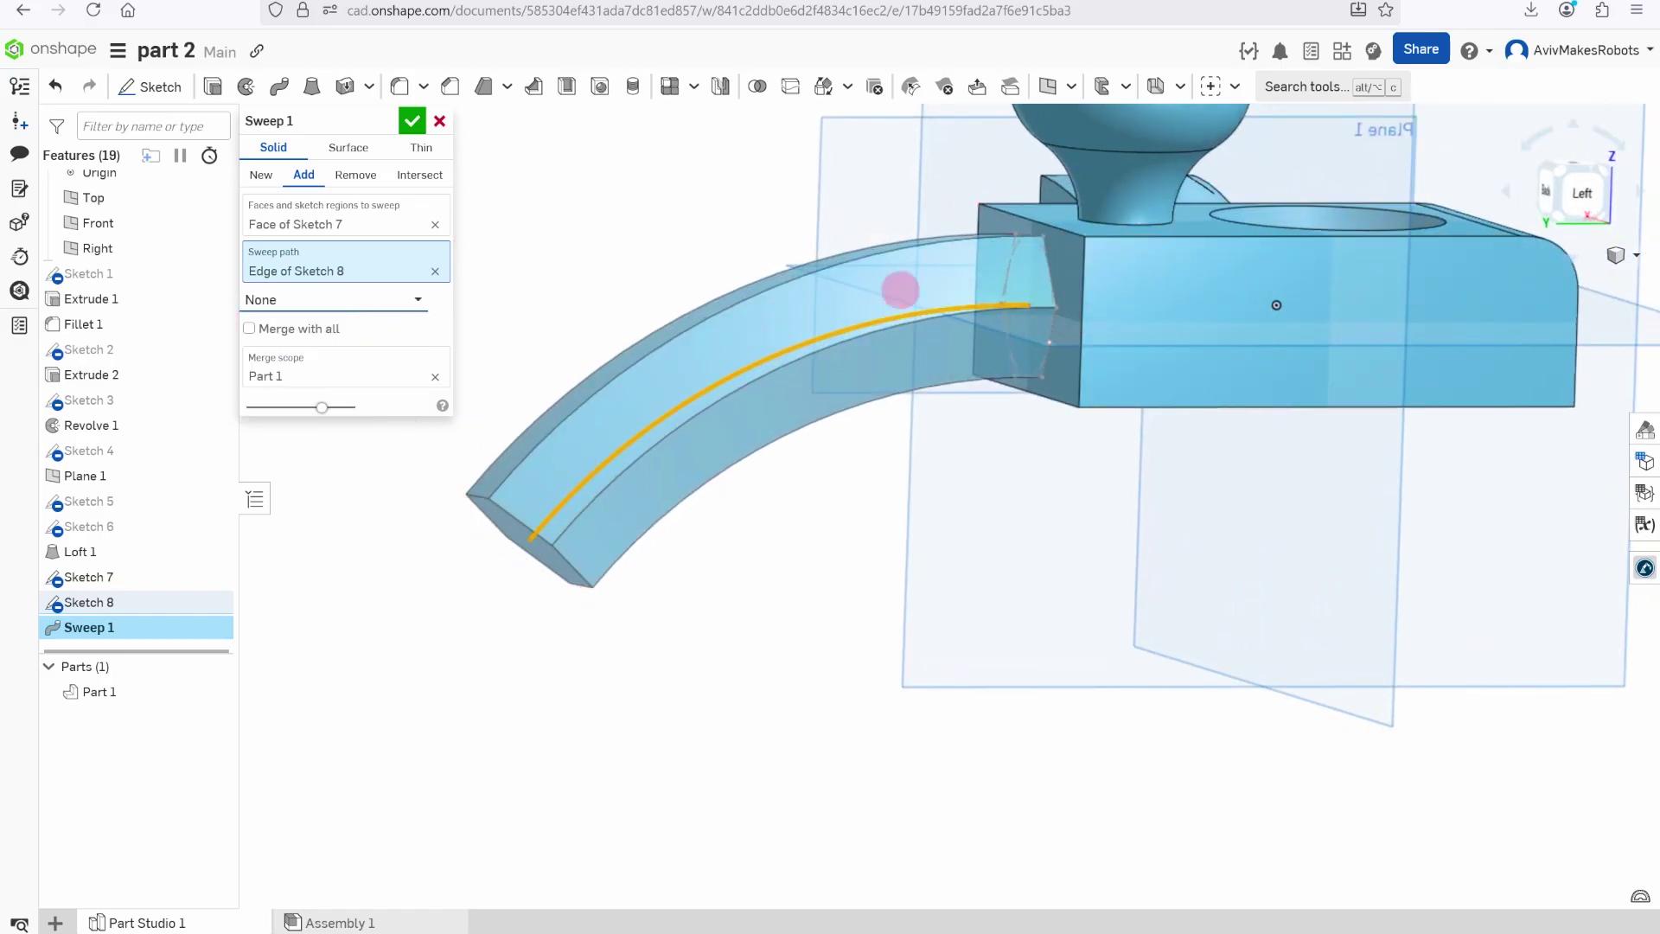
{"action": "right_click_drag", "start_coordinate": [900, 290], "coordinate": [804, 502]}
{"action": "left_click", "coordinate": [415, 128]}
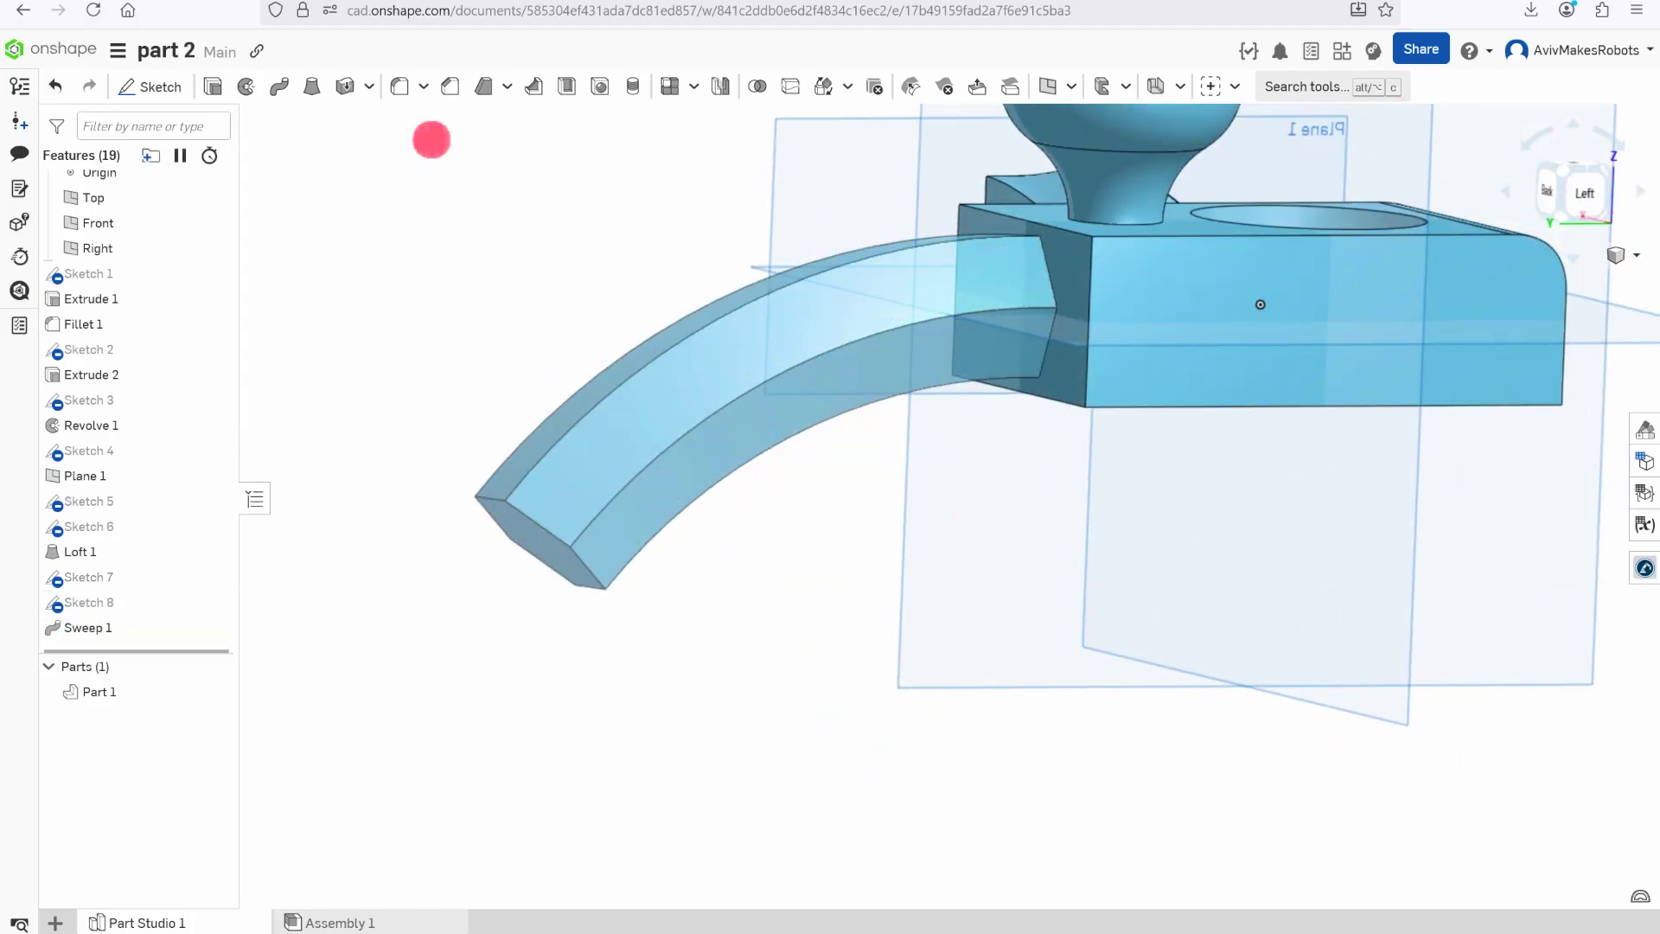
Thicken the upper face of the swept hexagonal arm by 7 mm and accept the feature
{"action": "right_click_drag", "start_coordinate": [431, 139], "coordinate": [398, 205]}
{"action": "left_click", "coordinate": [368, 86]}
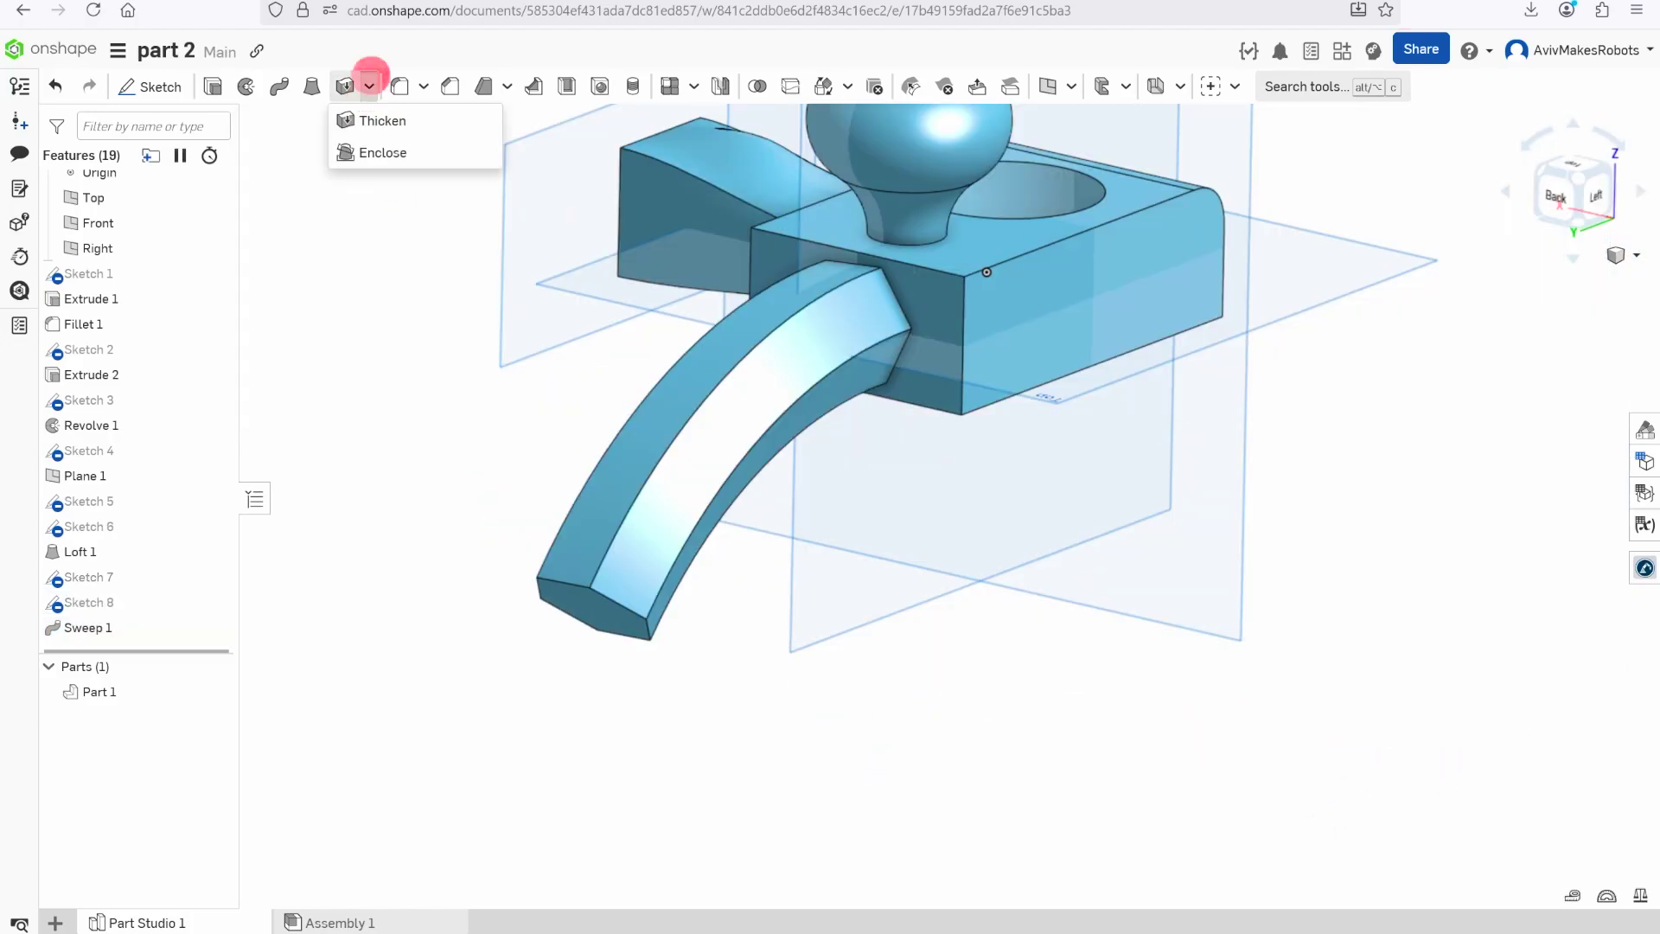
{"action": "left_click", "coordinate": [401, 120]}
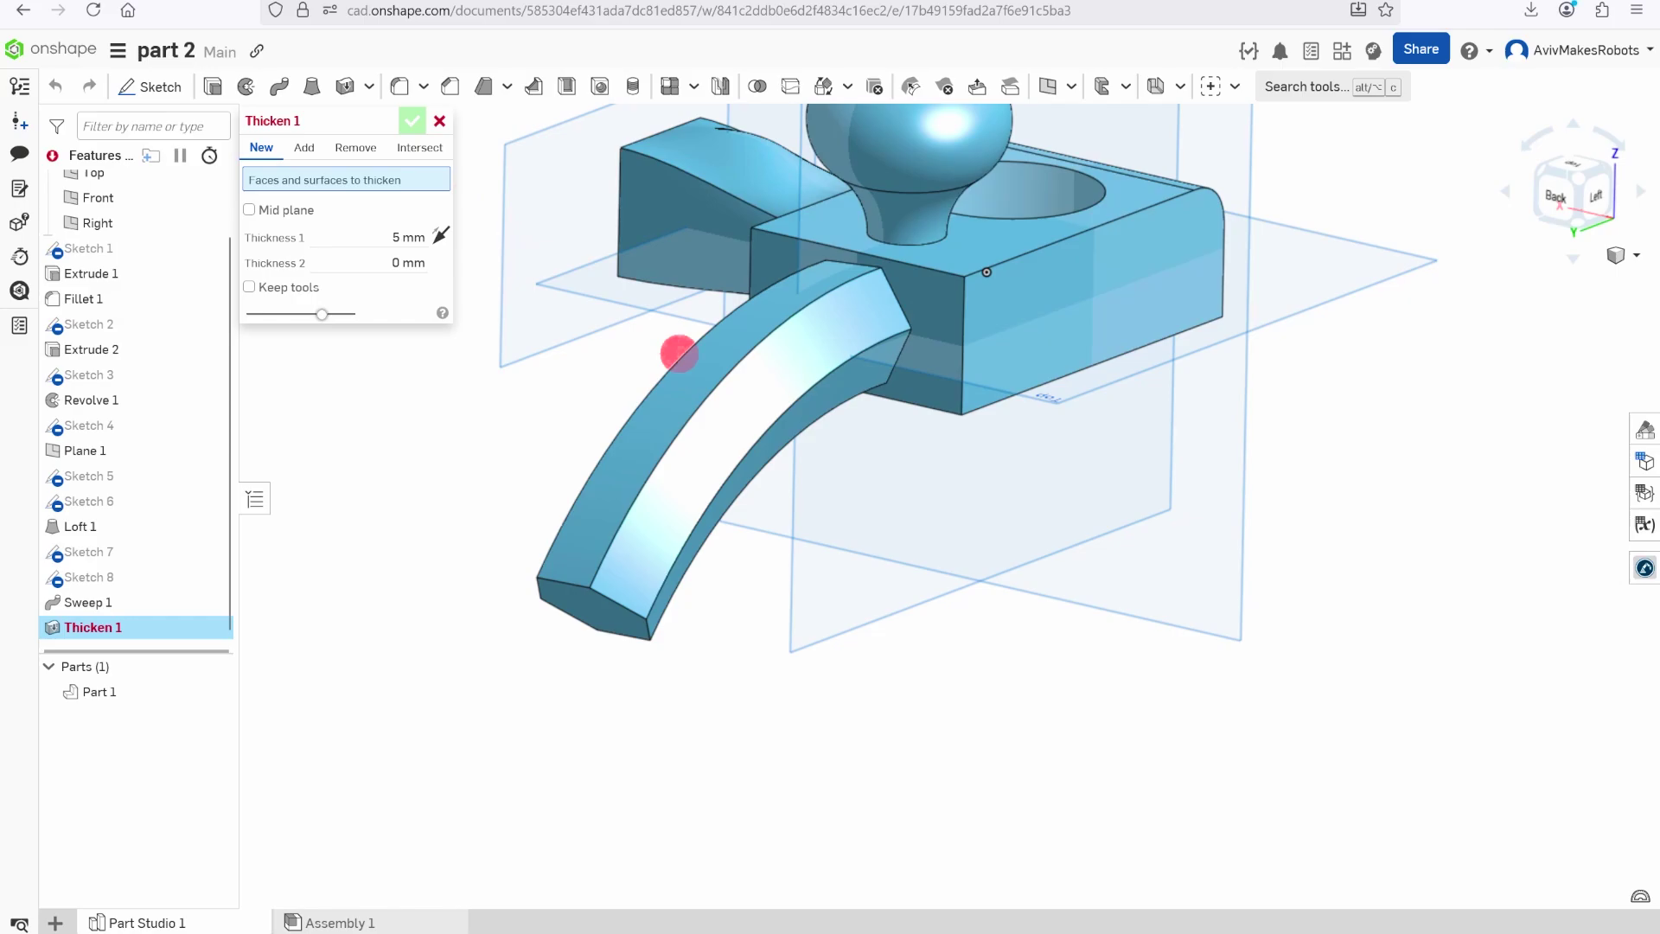
{"action": "left_click", "coordinate": [682, 381]}
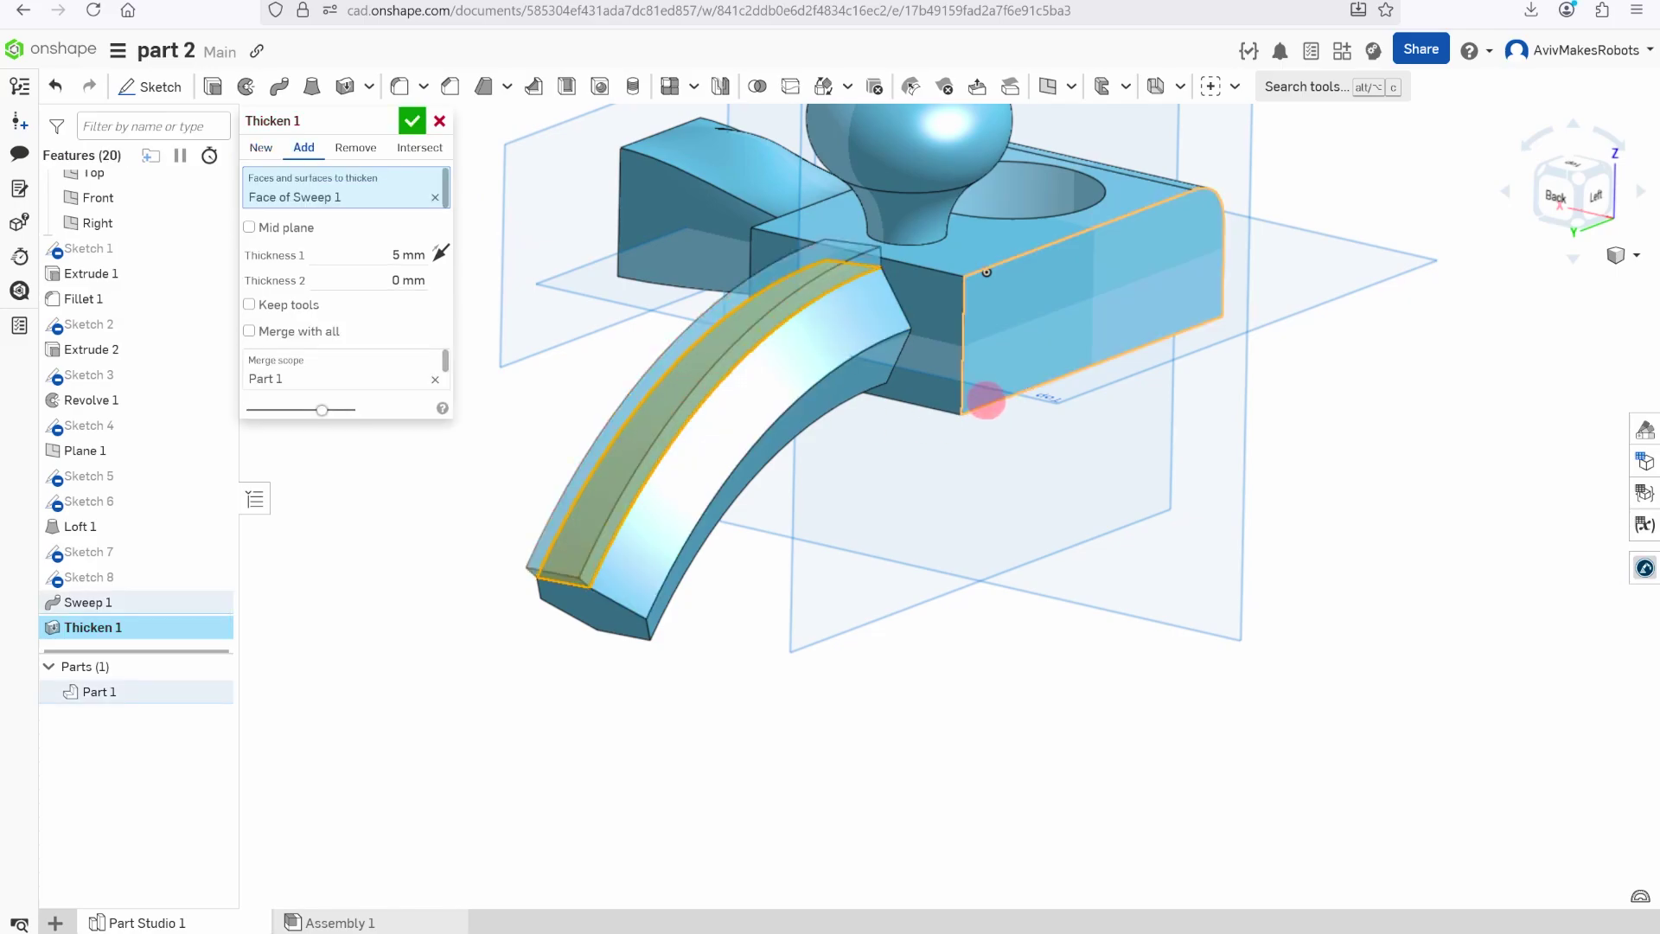
{"action": "right_click_drag", "start_coordinate": [985, 396], "coordinate": [911, 375]}
{"action": "scroll", "coordinate": [614, 326], "scroll_direction": "up", "scroll_amount": 5}
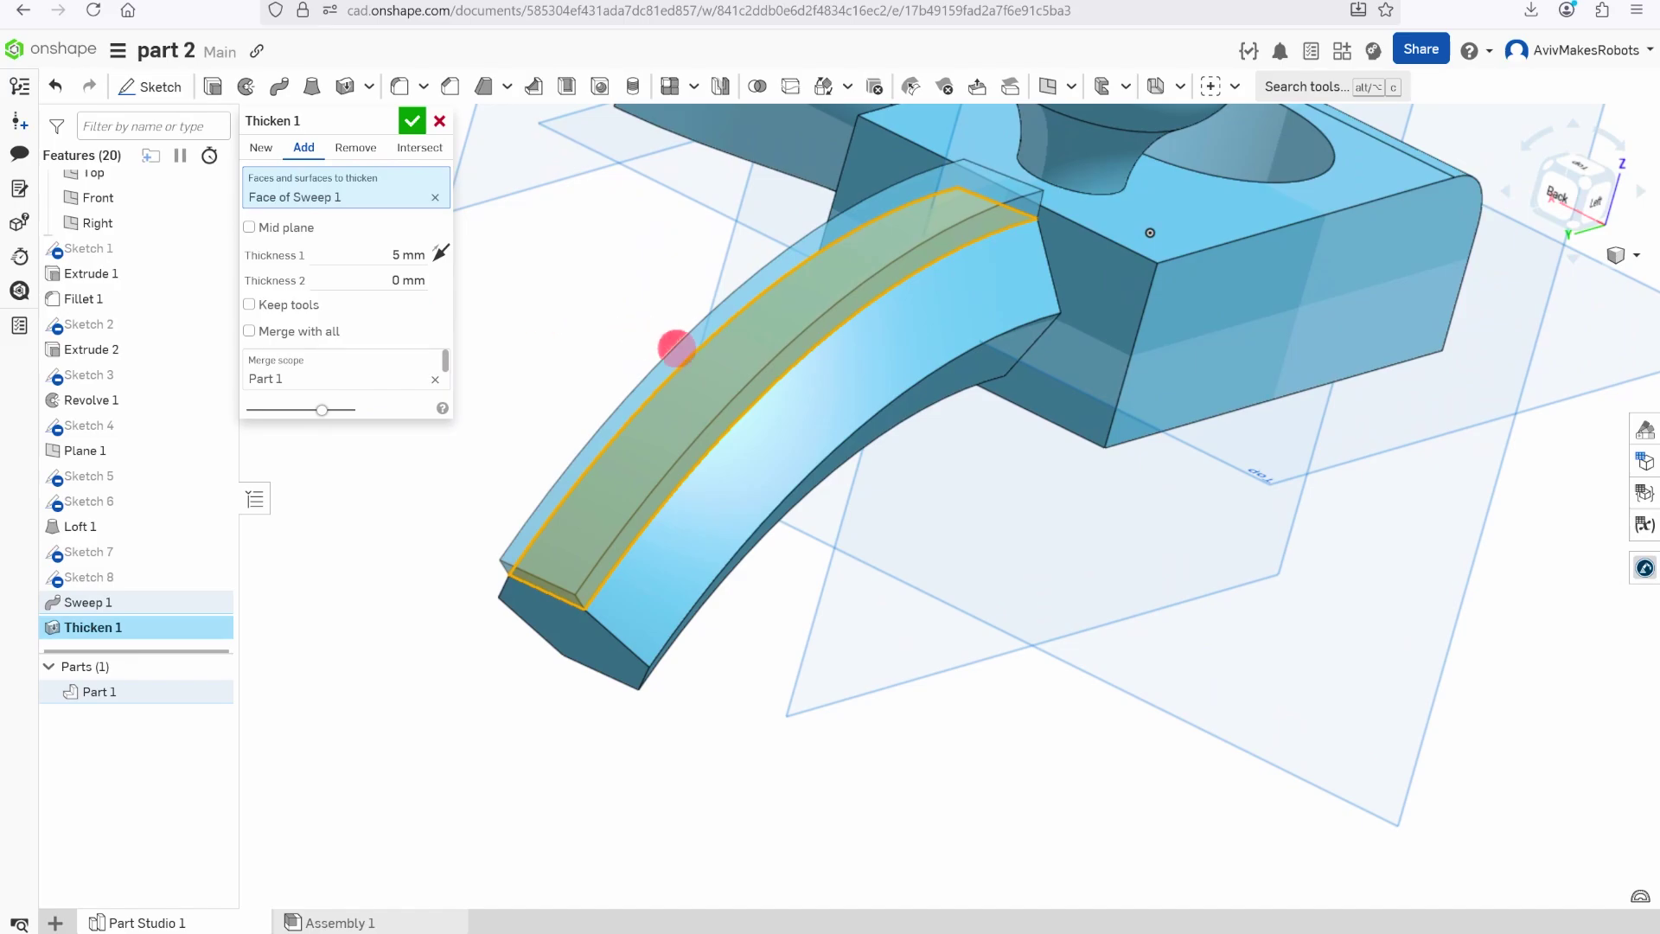
{"action": "scroll", "coordinate": [676, 347], "scroll_direction": "down", "scroll_amount": 2}
{"action": "left_click", "coordinate": [400, 254]}
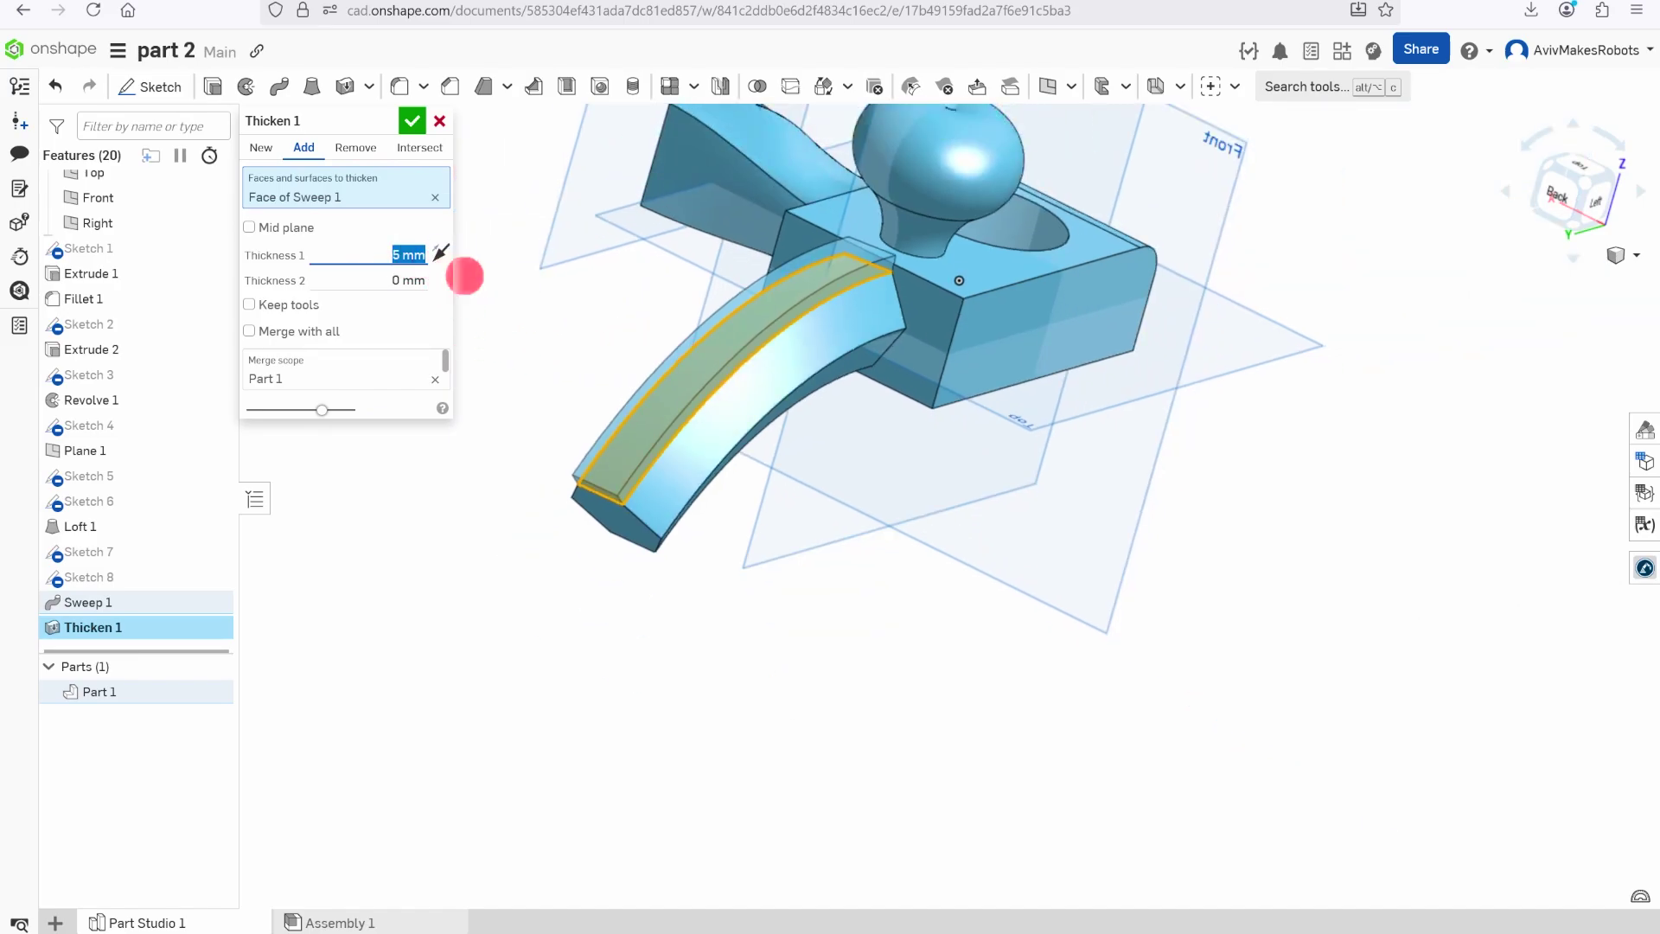
{"action": "type", "text": "7"}
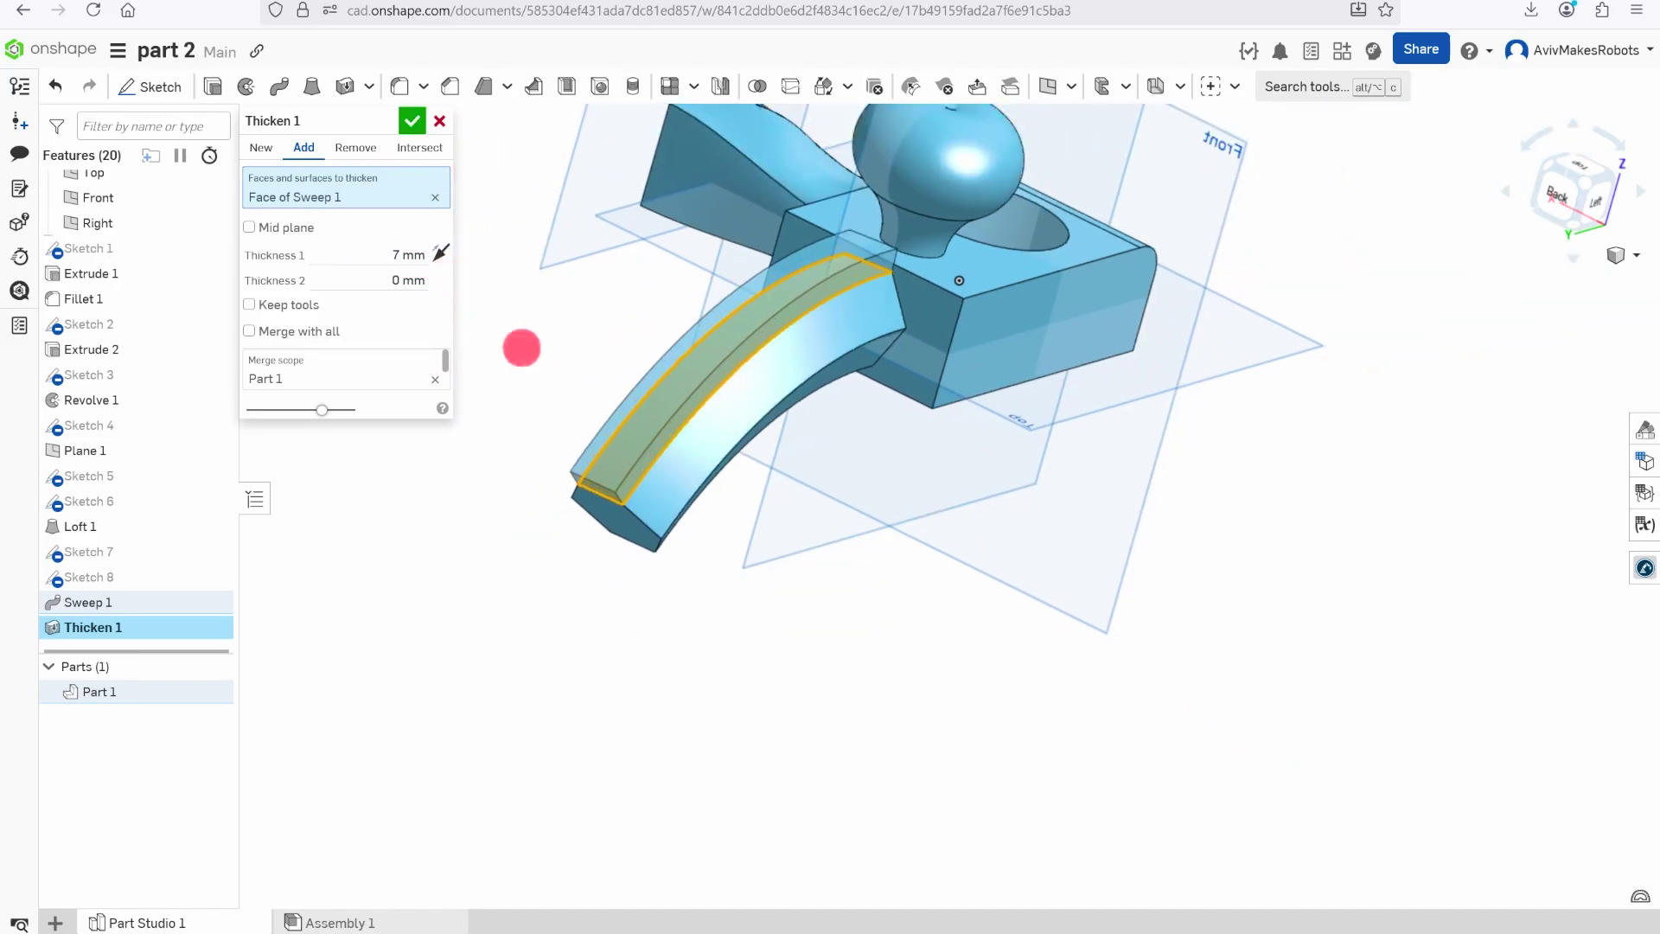
{"action": "right_click_drag", "start_coordinate": [522, 345], "coordinate": [729, 315]}
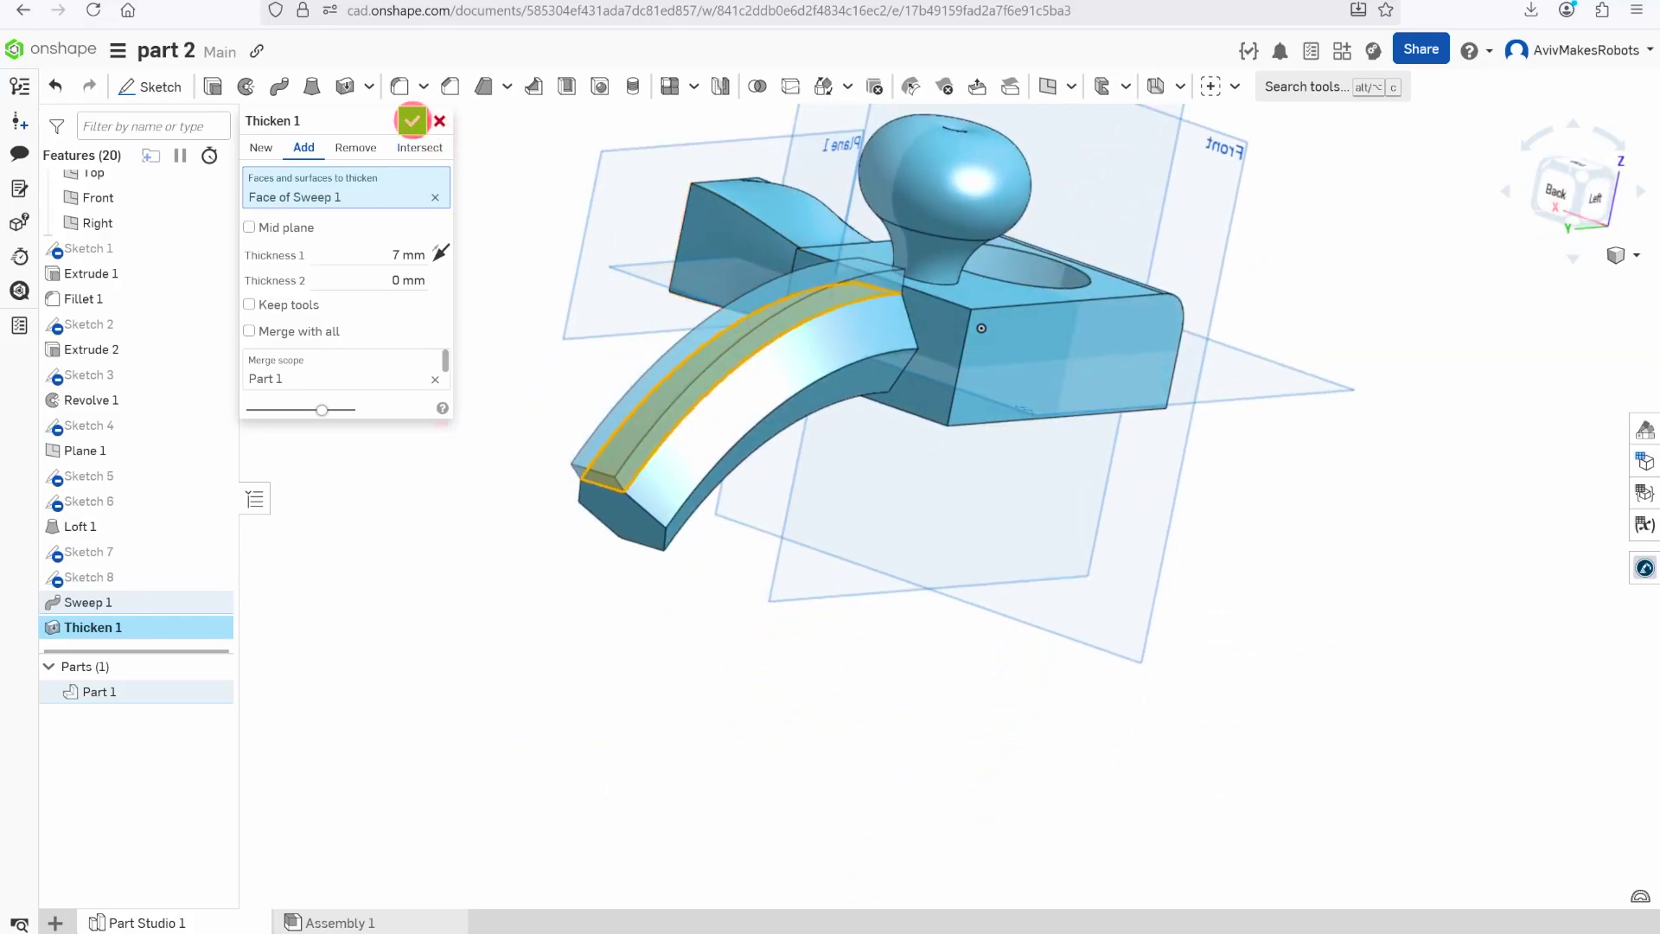
{"action": "left_click", "coordinate": [413, 121]}
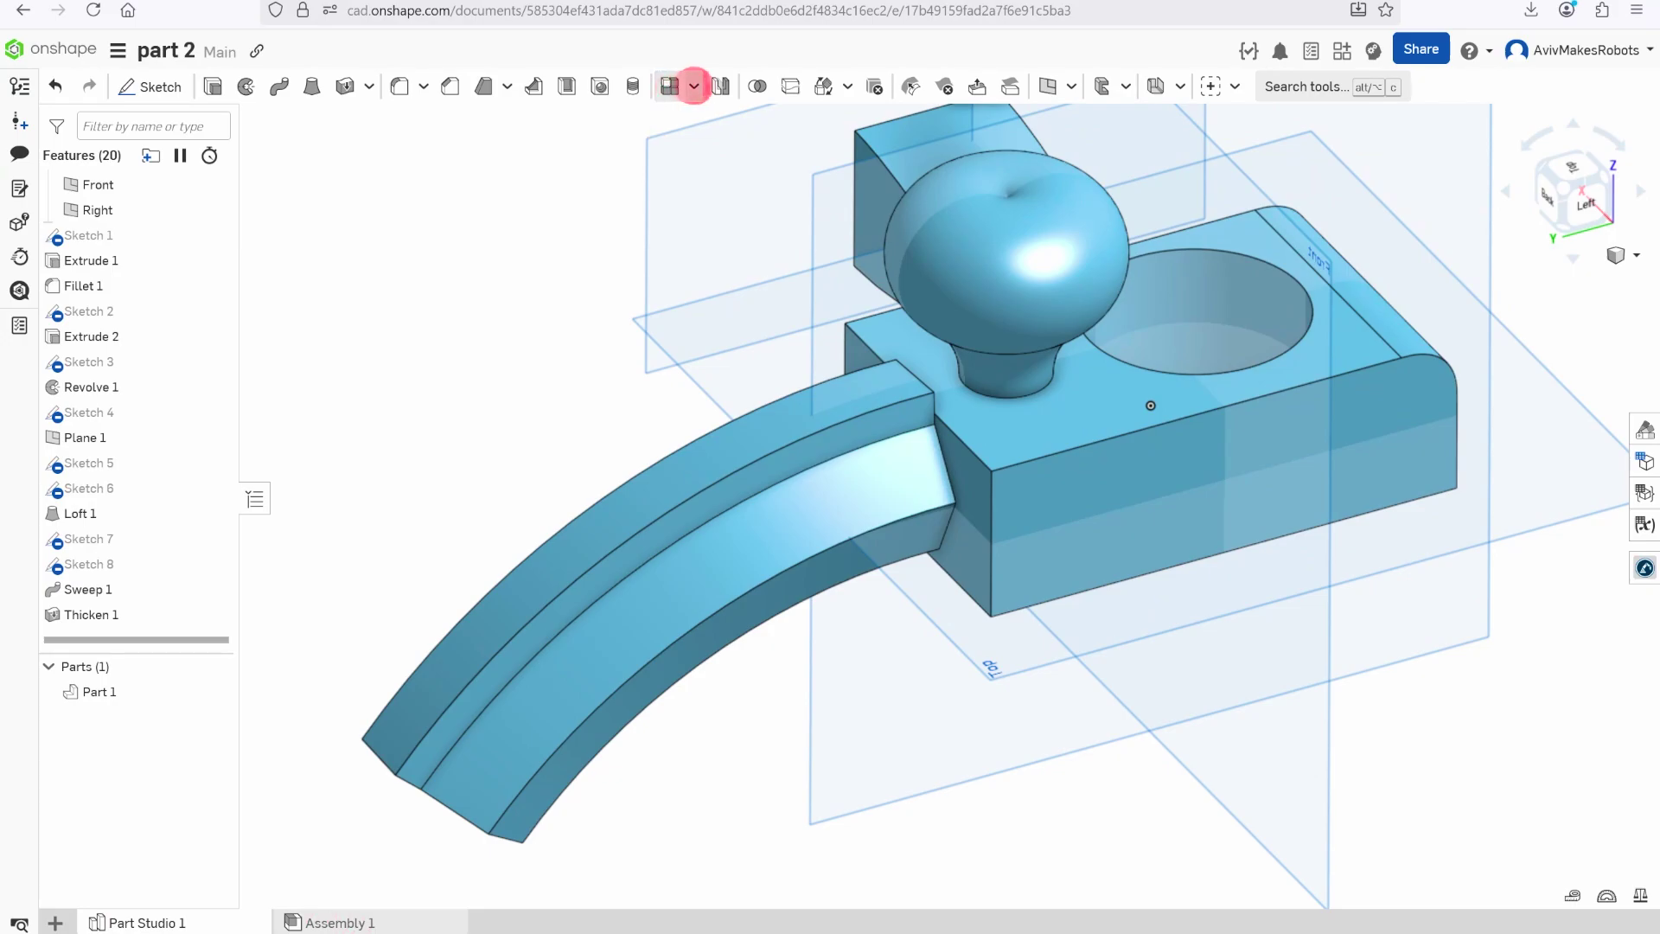
Edit Sweep 1 and set its operation to New, abandoning the just-started circular pattern
{"action": "left_click", "coordinate": [693, 86]}
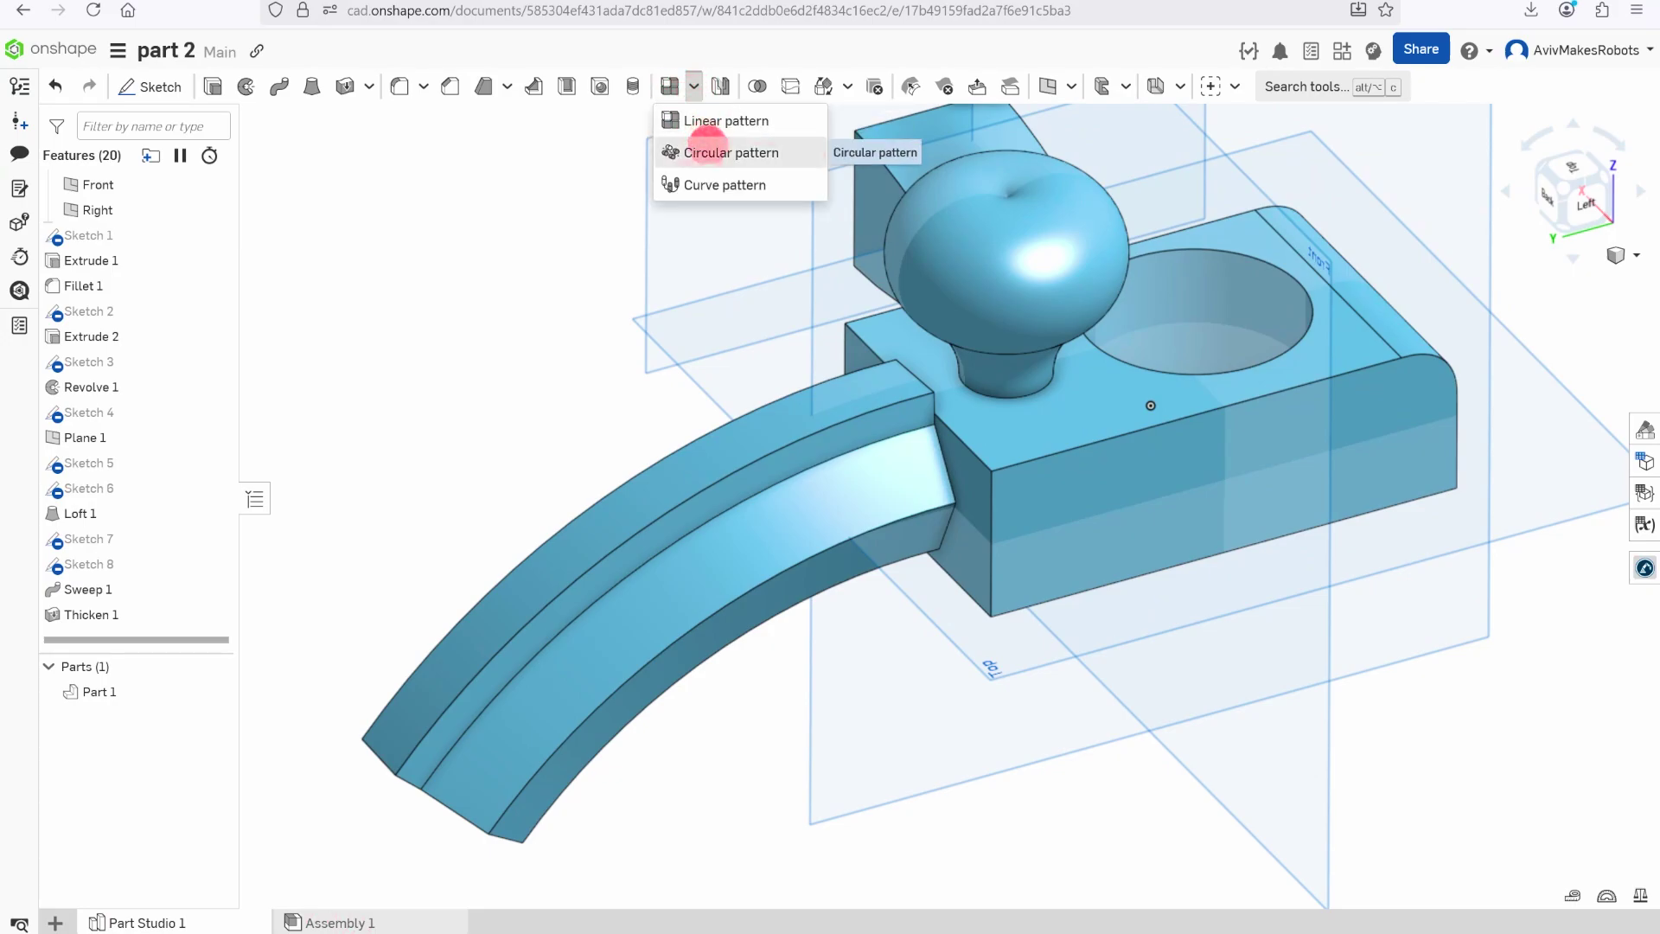
{"action": "left_click", "coordinate": [711, 153]}
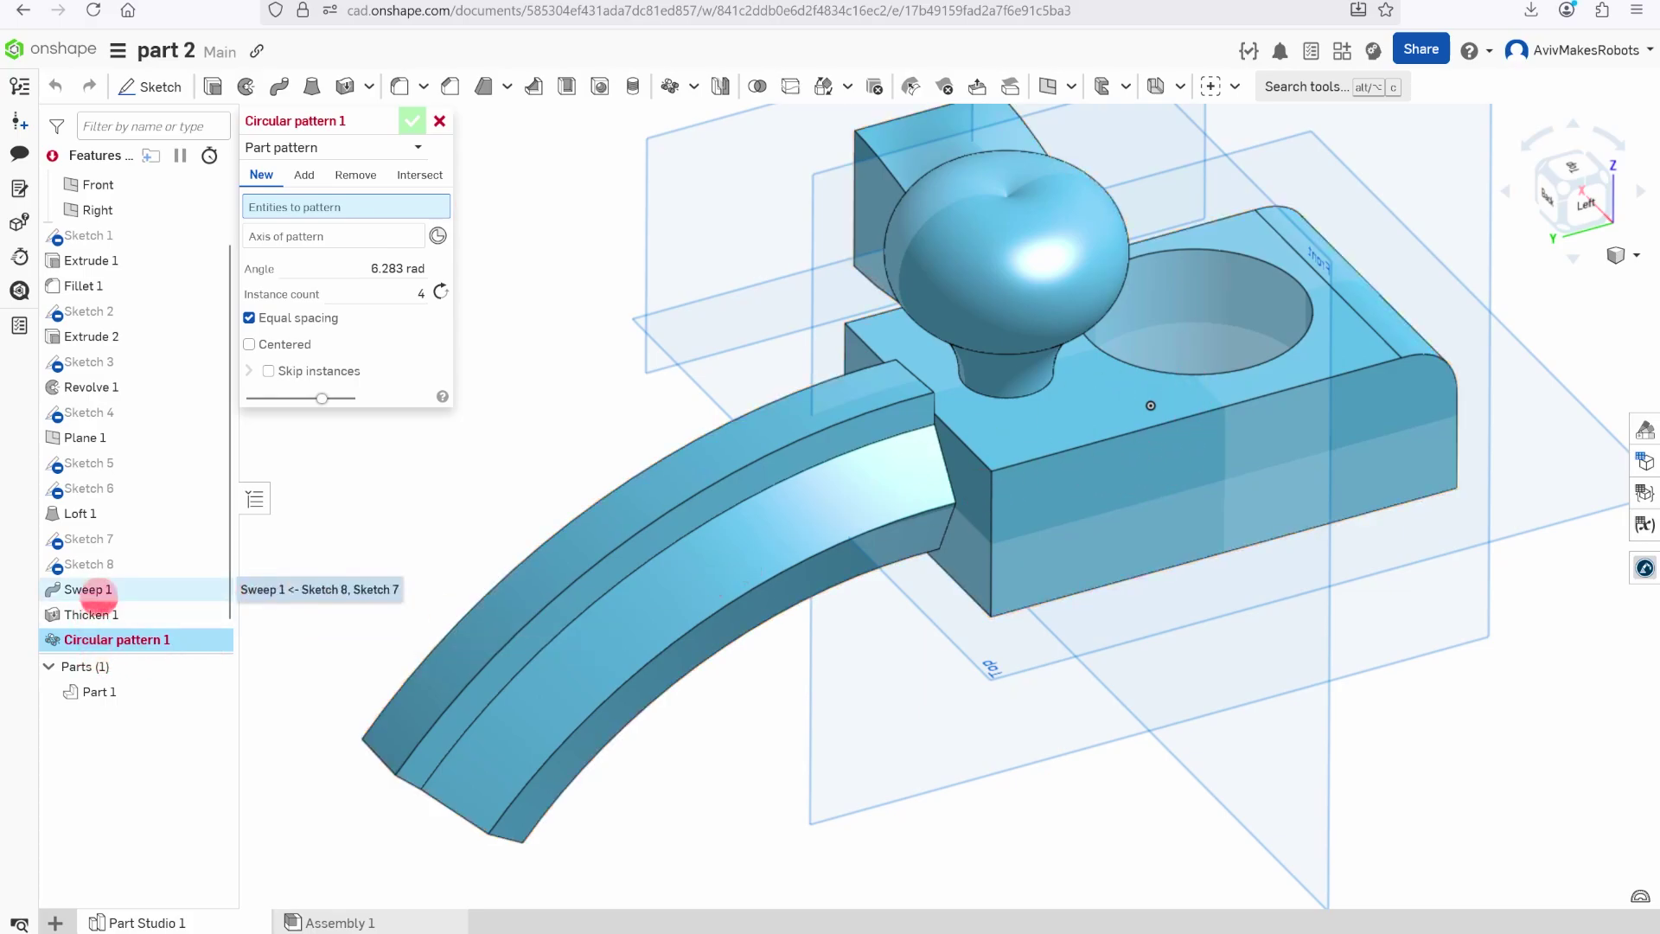
{"action": "right_click", "coordinate": [93, 593]}
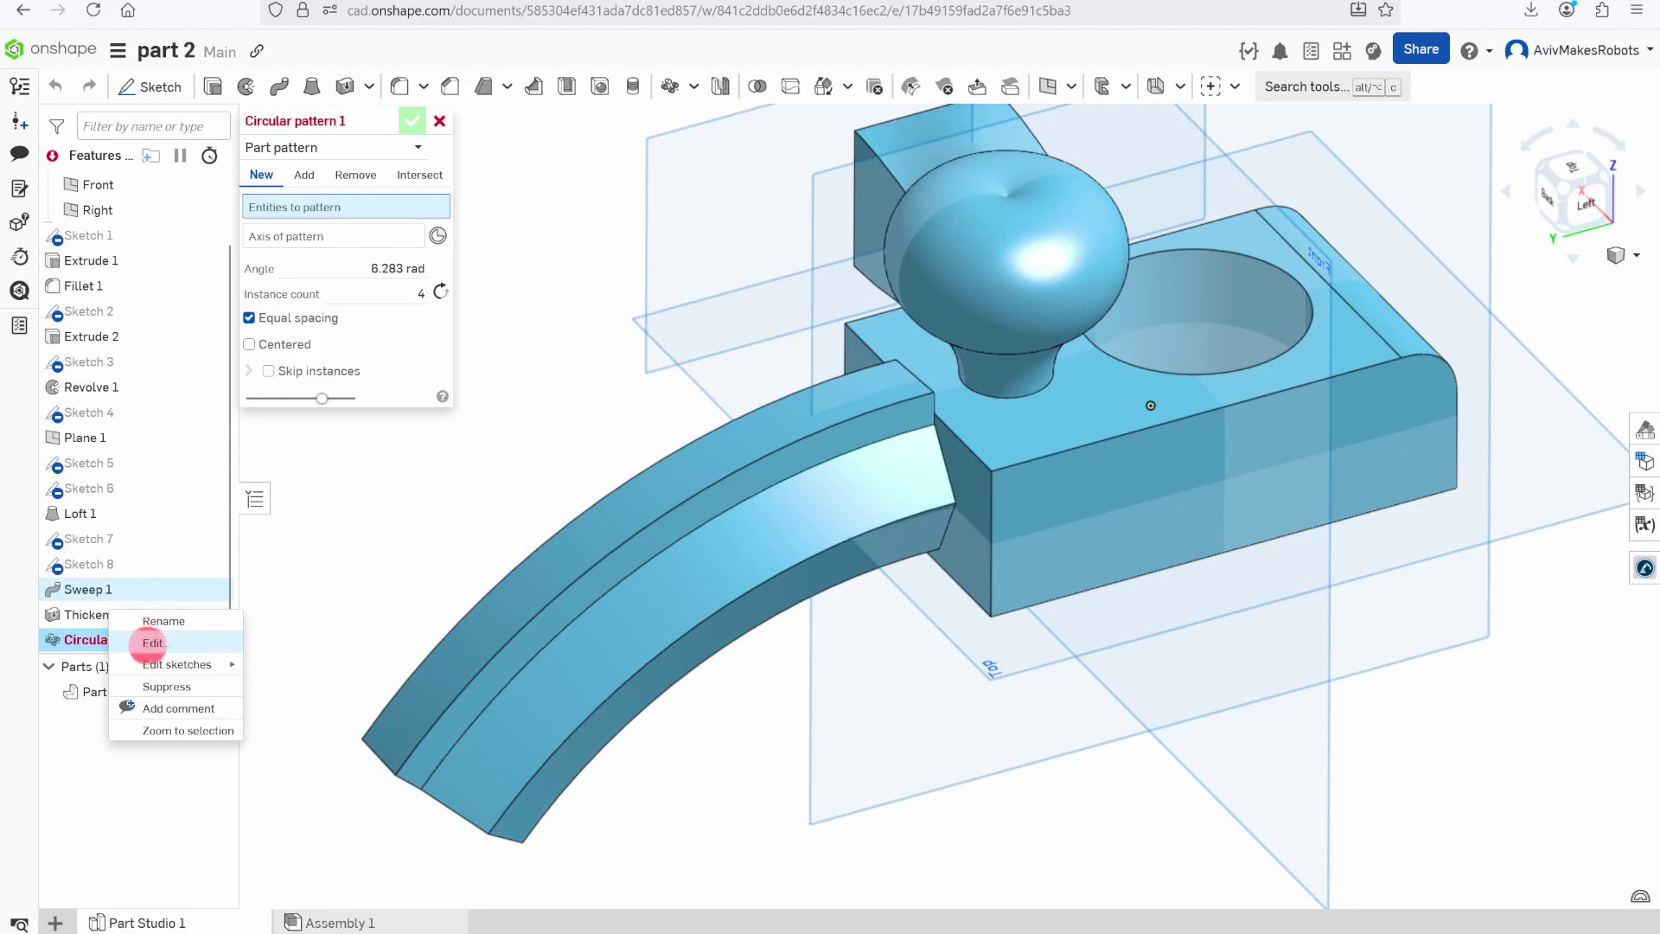
{"action": "left_click", "coordinate": [148, 643]}
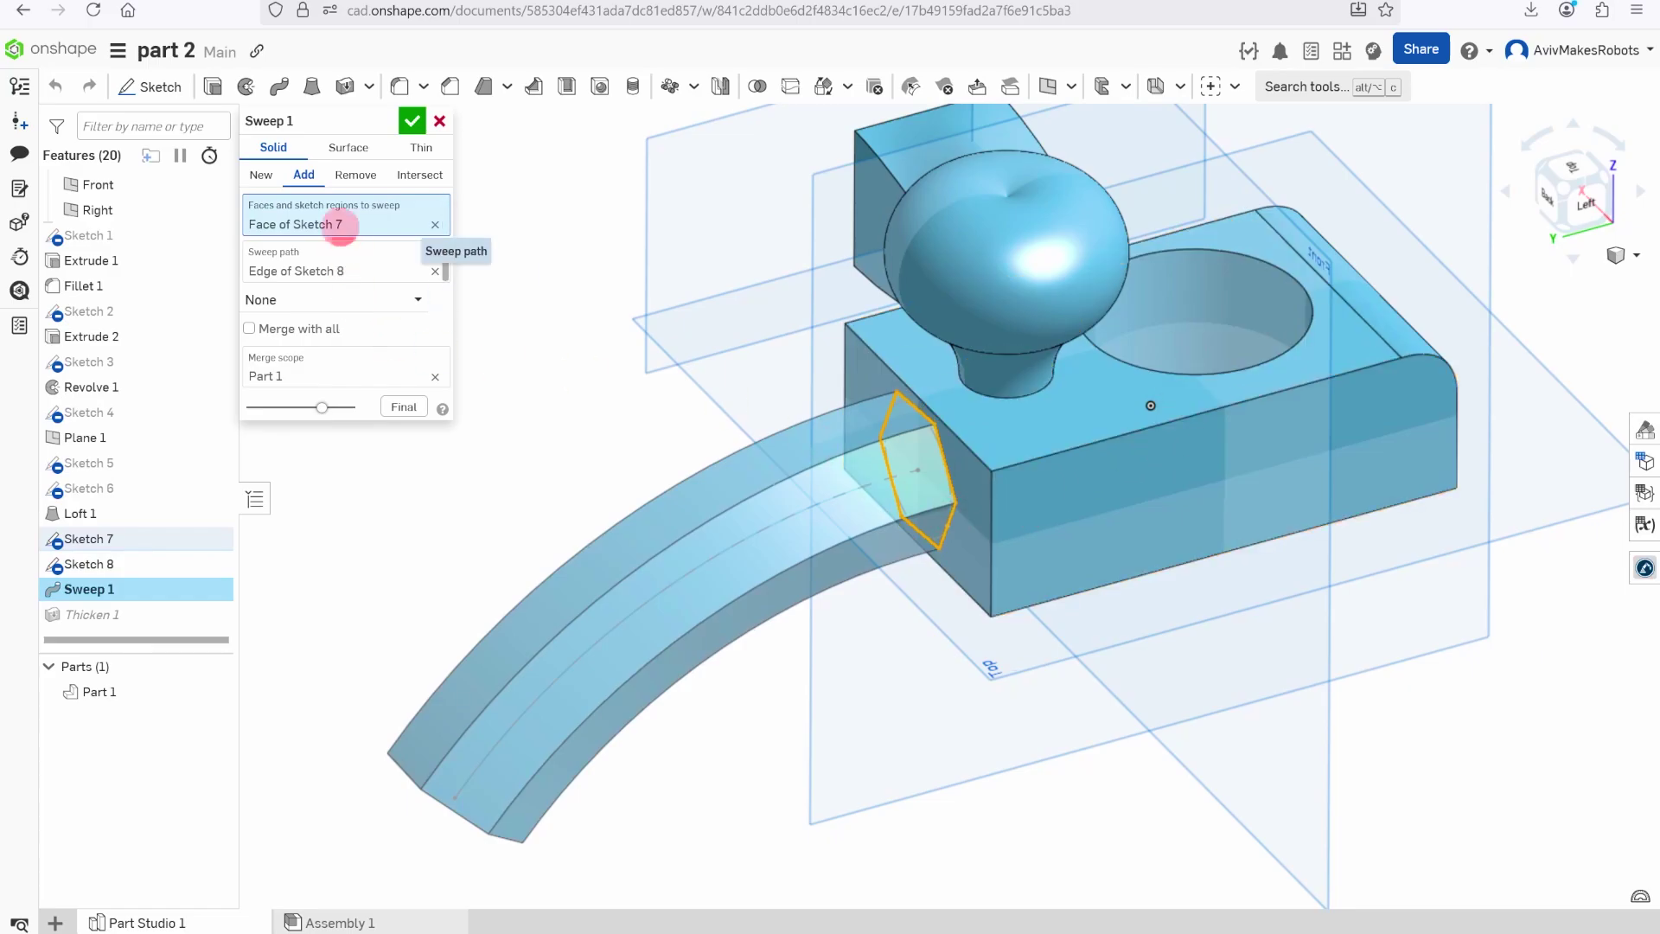
{"action": "left_click", "coordinate": [260, 174]}
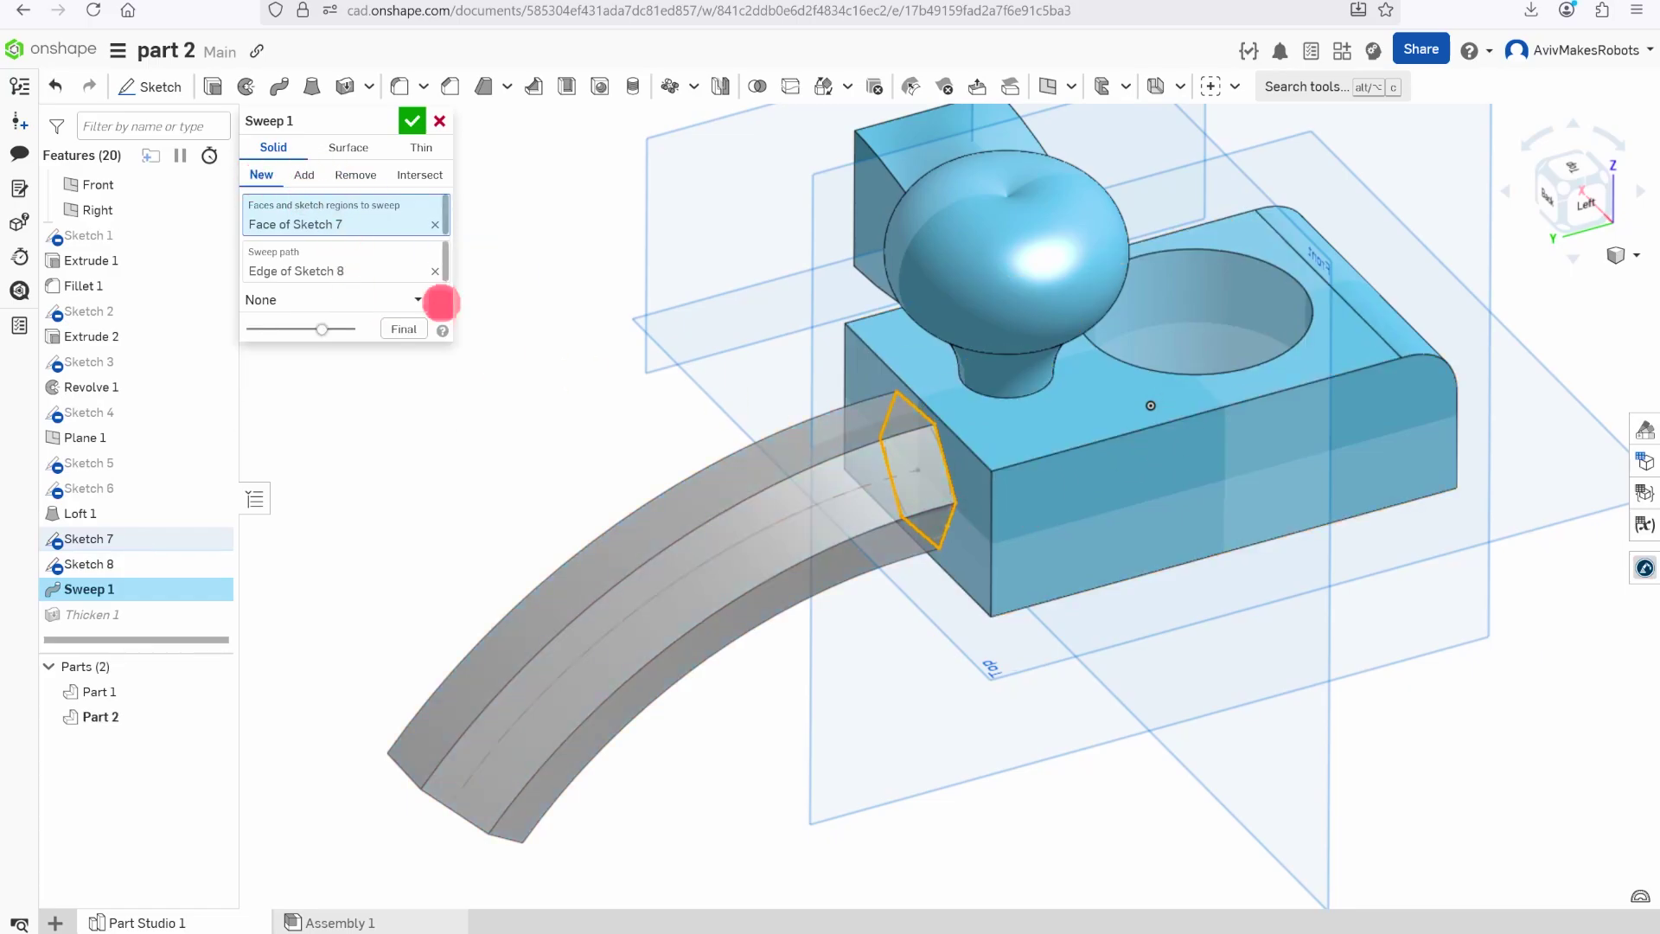
{"action": "left_click", "coordinate": [411, 122]}
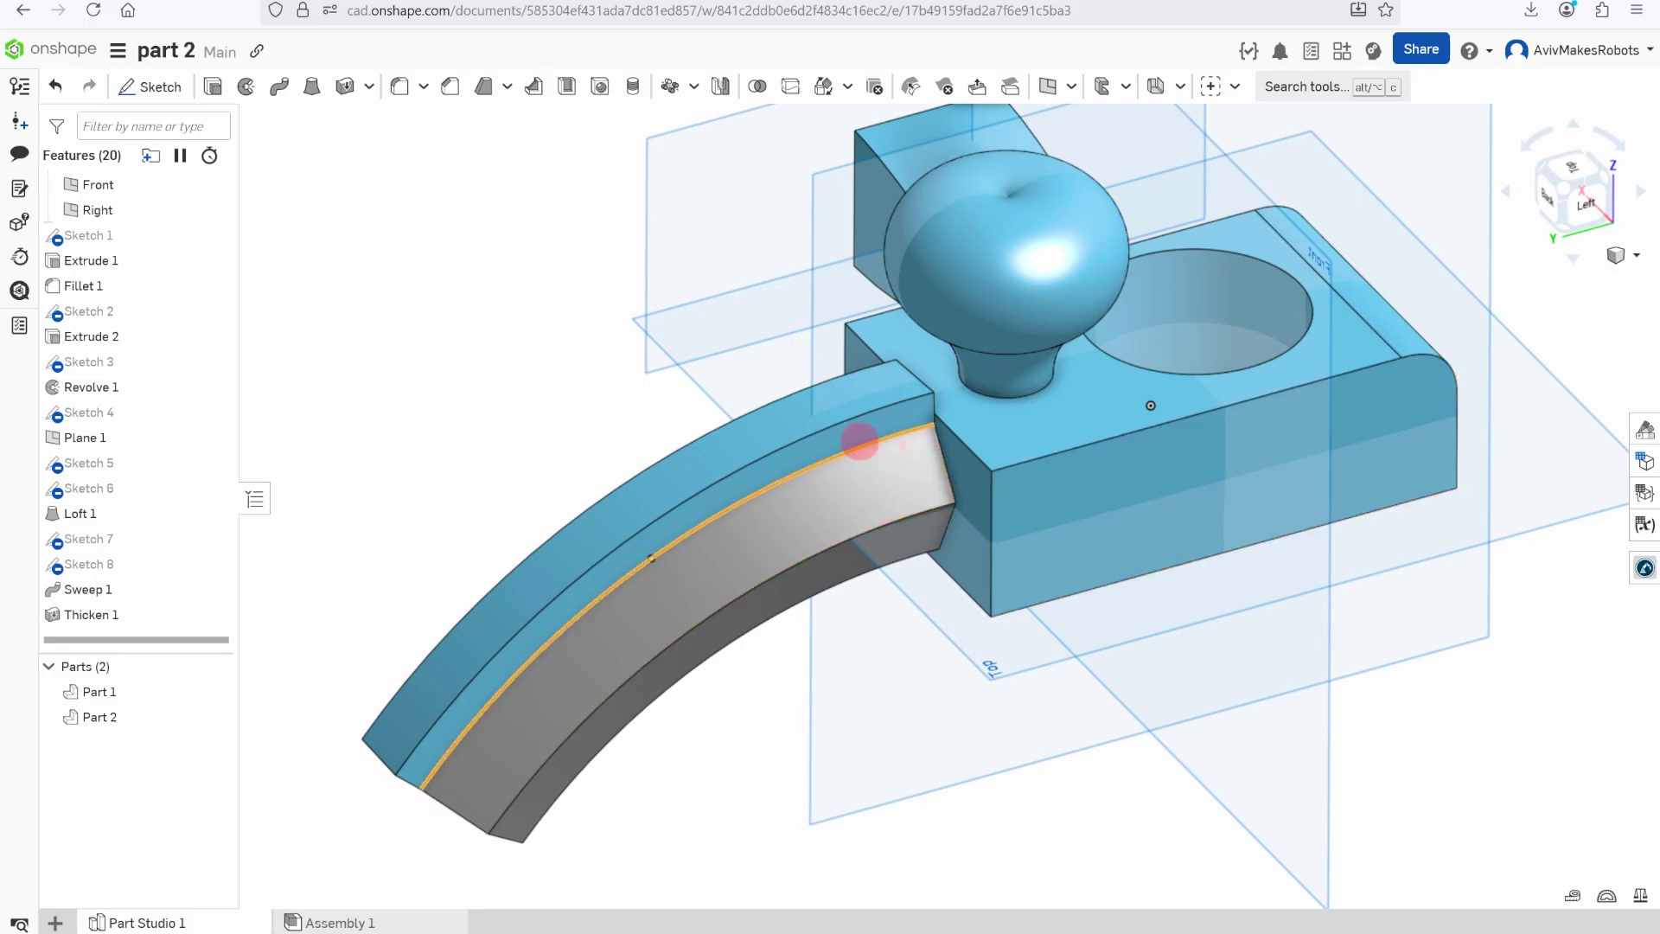
Set Thicken 1's operation to New, accept it, and select Part 1 to check the separate bodies
{"action": "left_click", "coordinate": [91, 614]}
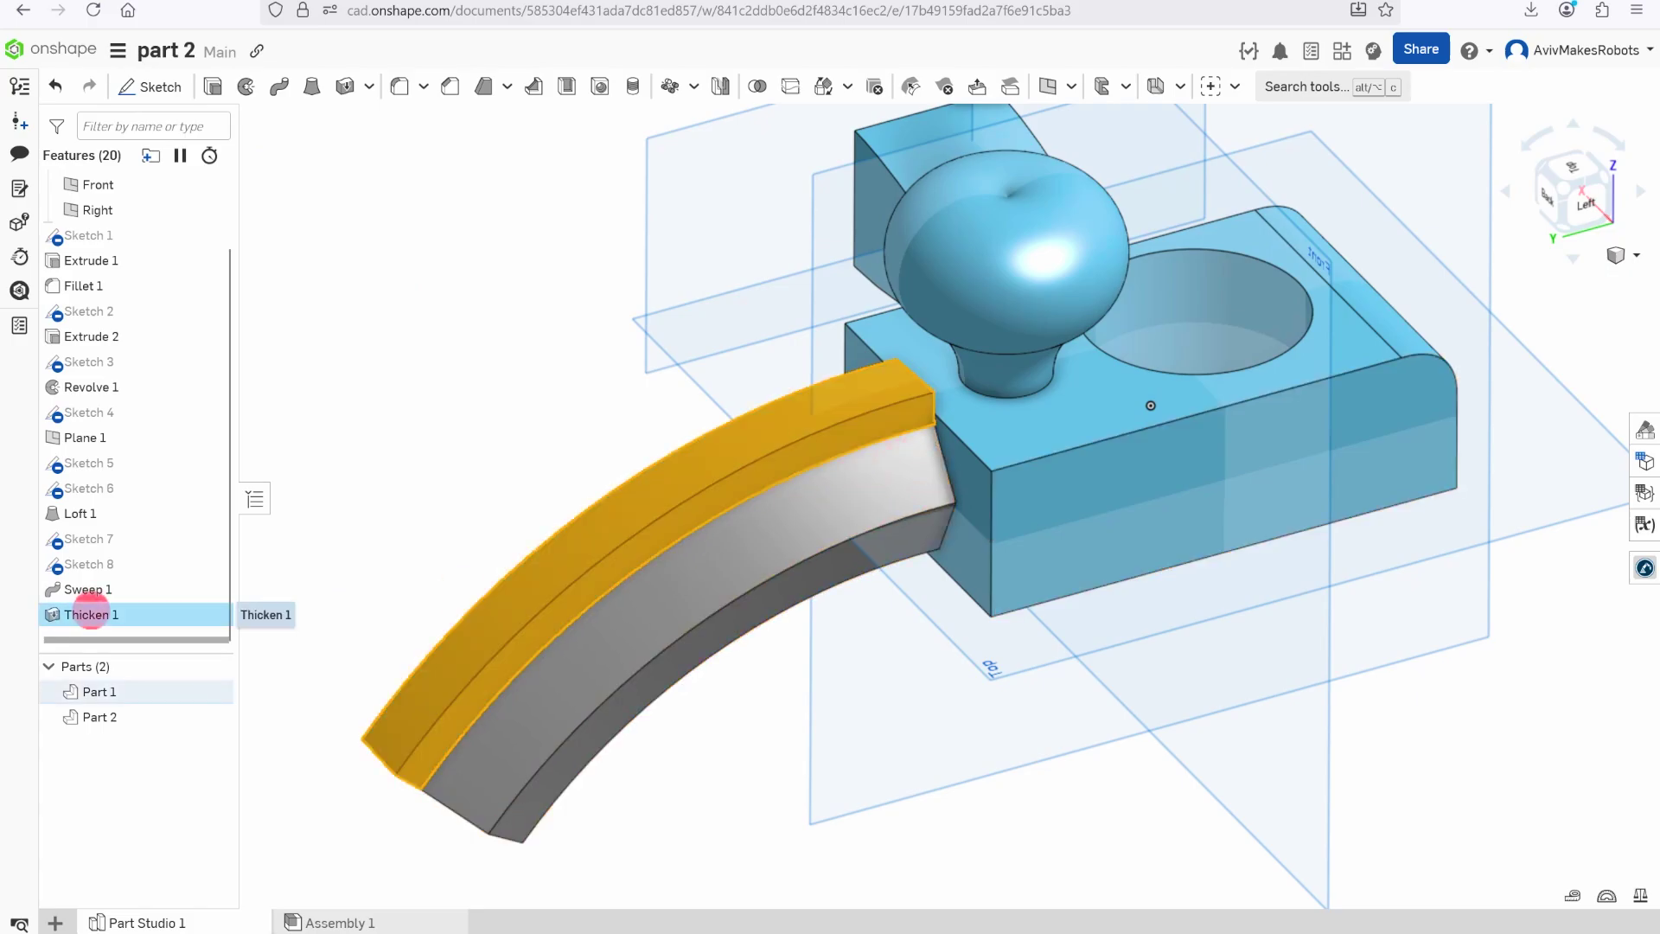
{"action": "right_click", "coordinate": [91, 619]}
{"action": "left_click", "coordinate": [151, 659]}
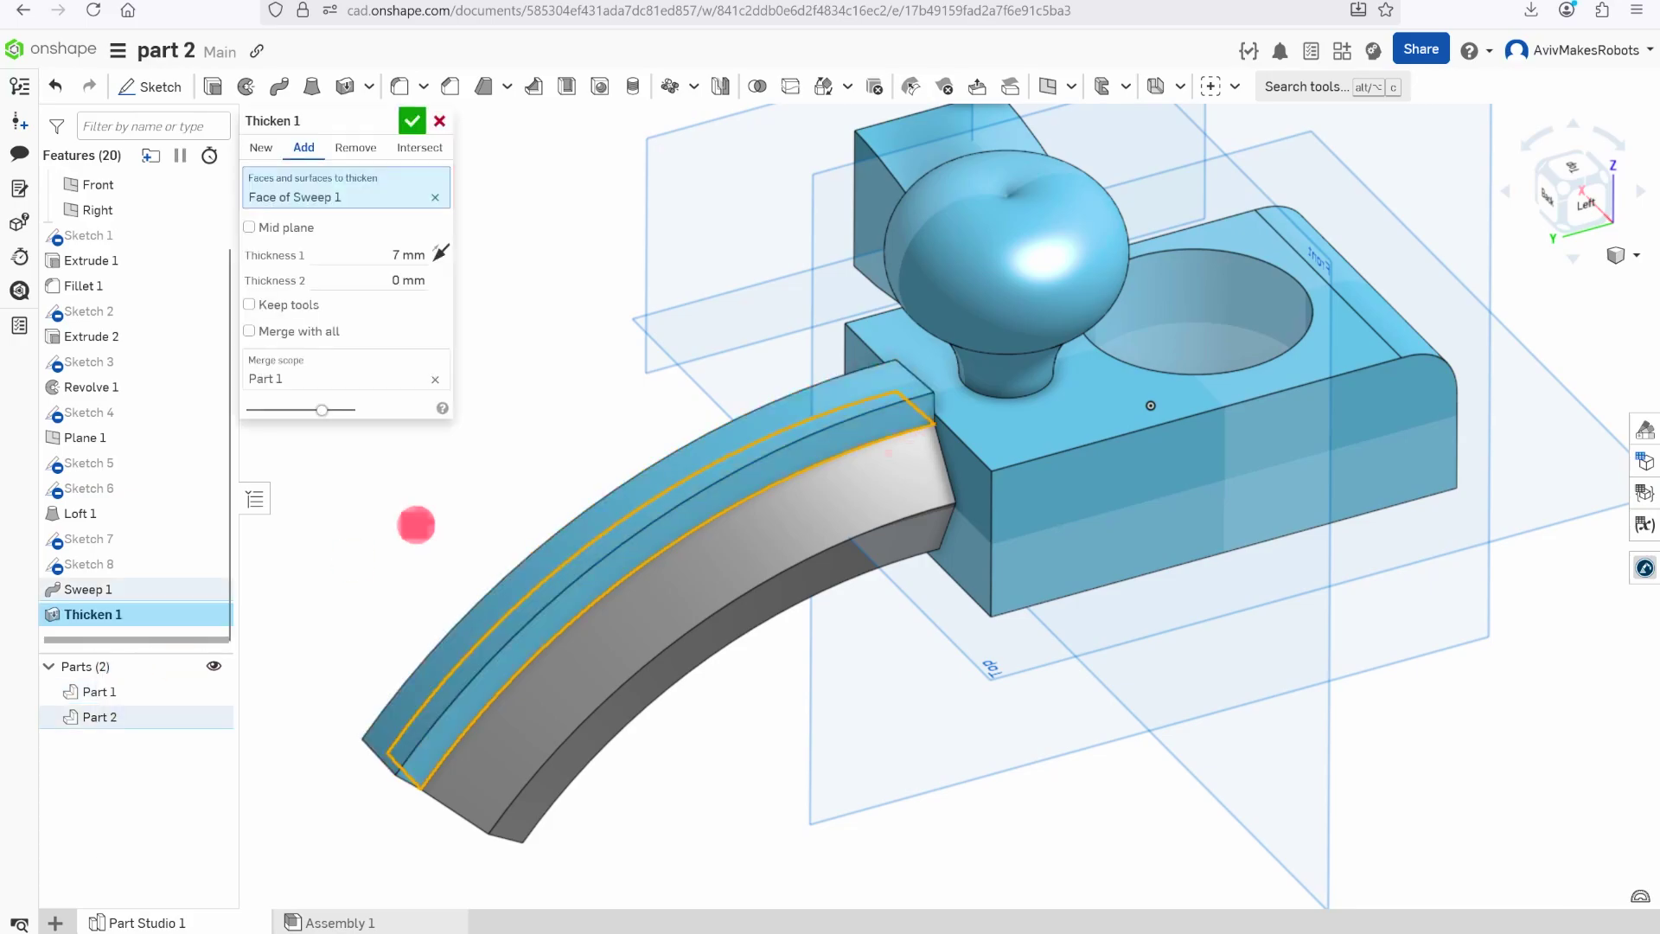
{"action": "left_click", "coordinate": [260, 148]}
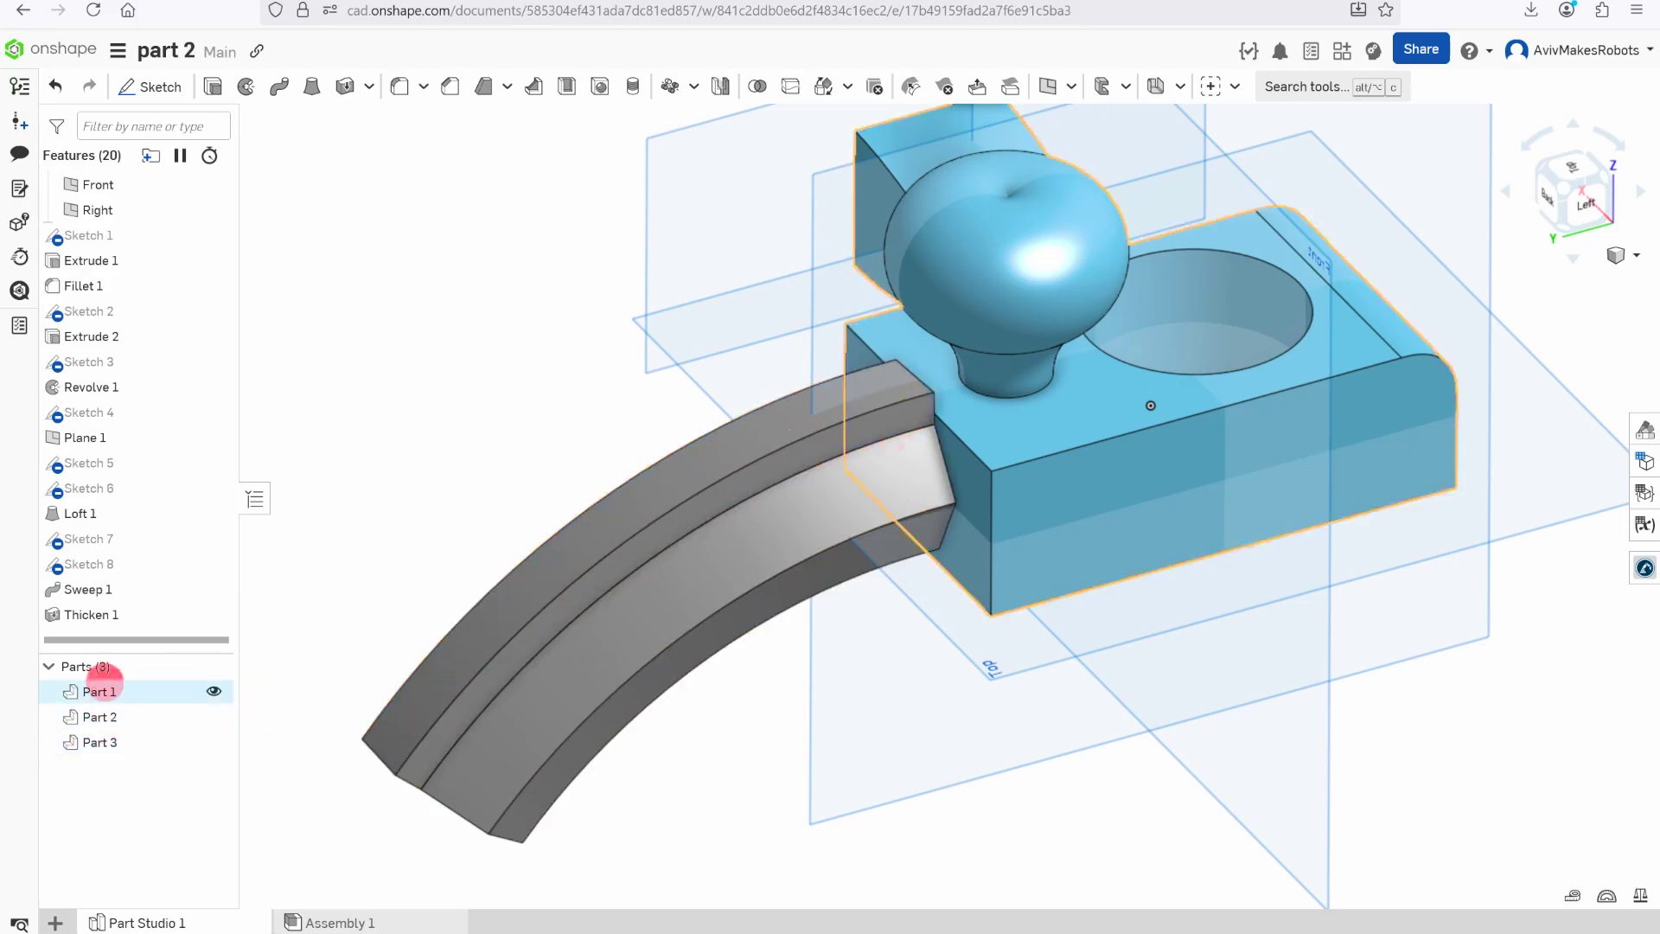
{"action": "left_click", "coordinate": [100, 691]}
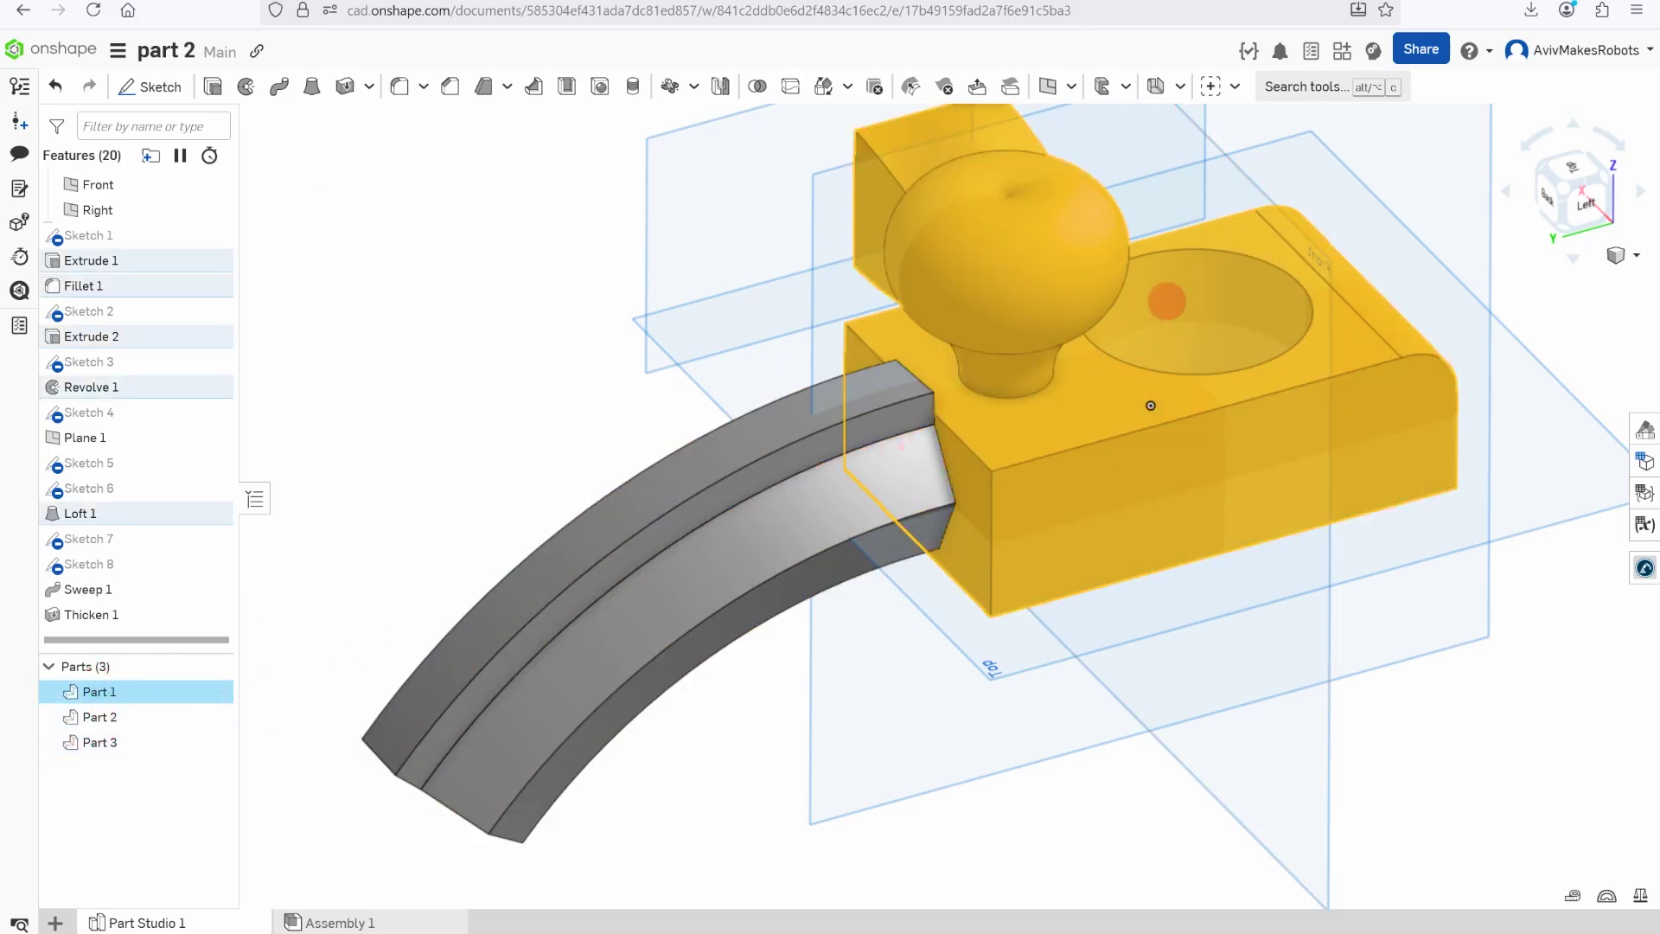
Add Part 2 and Part 3 to the selection to check the separate bodies, and clear the selection
{"action": "left_click", "coordinate": [95, 716]}
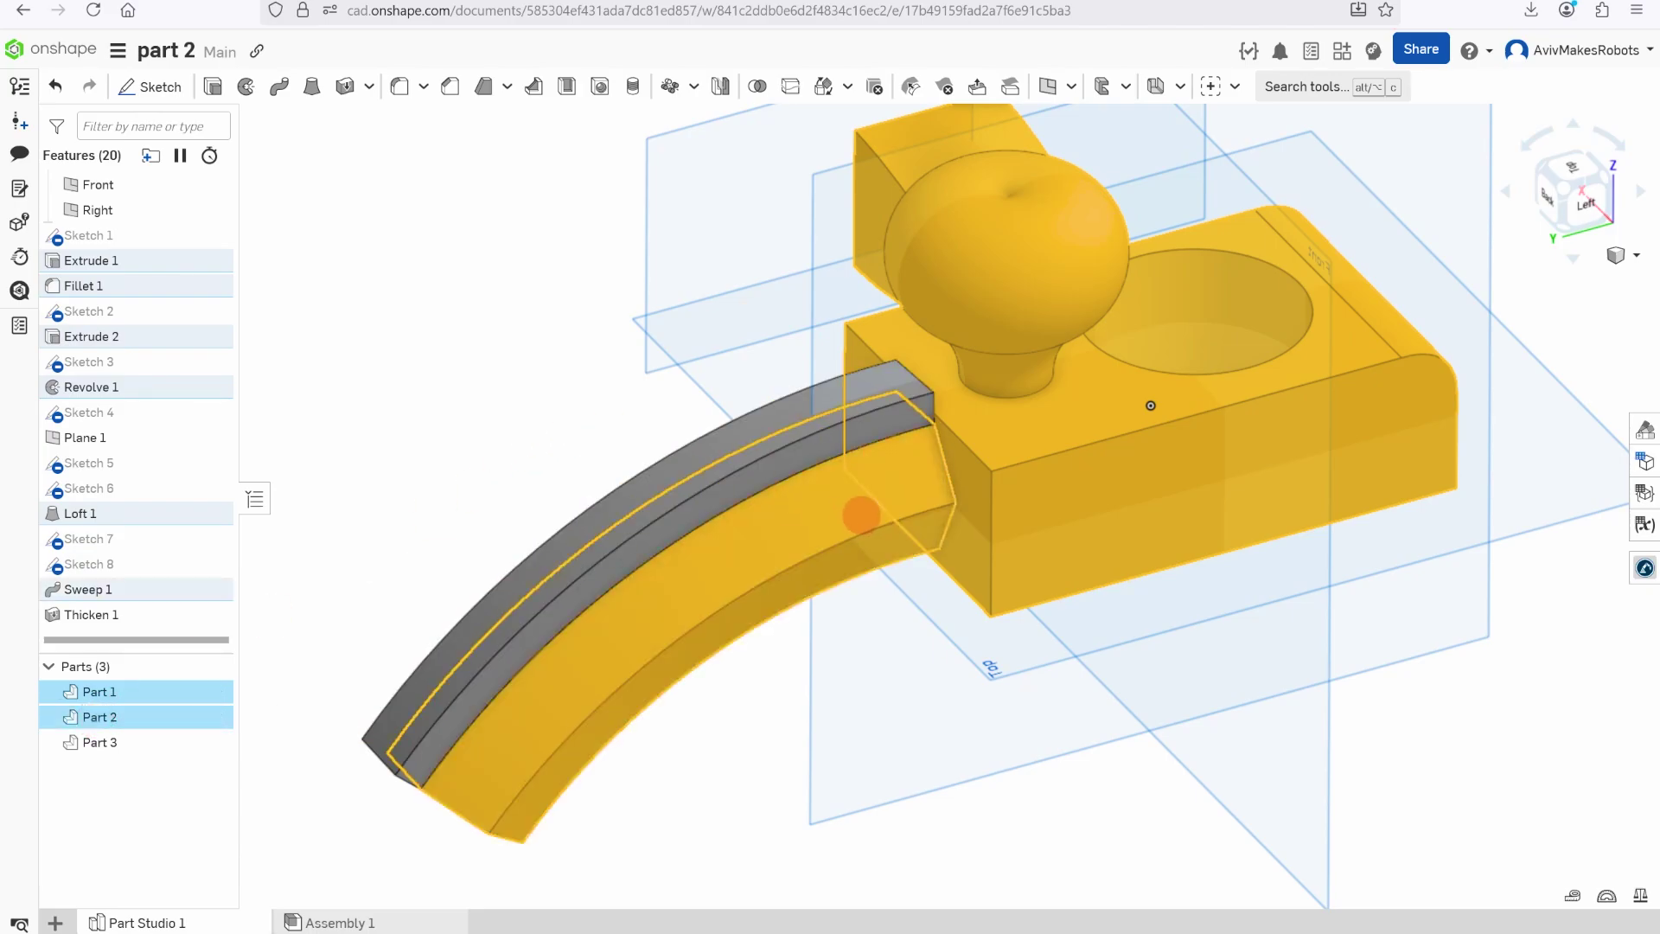
{"action": "left_click", "coordinate": [101, 742]}
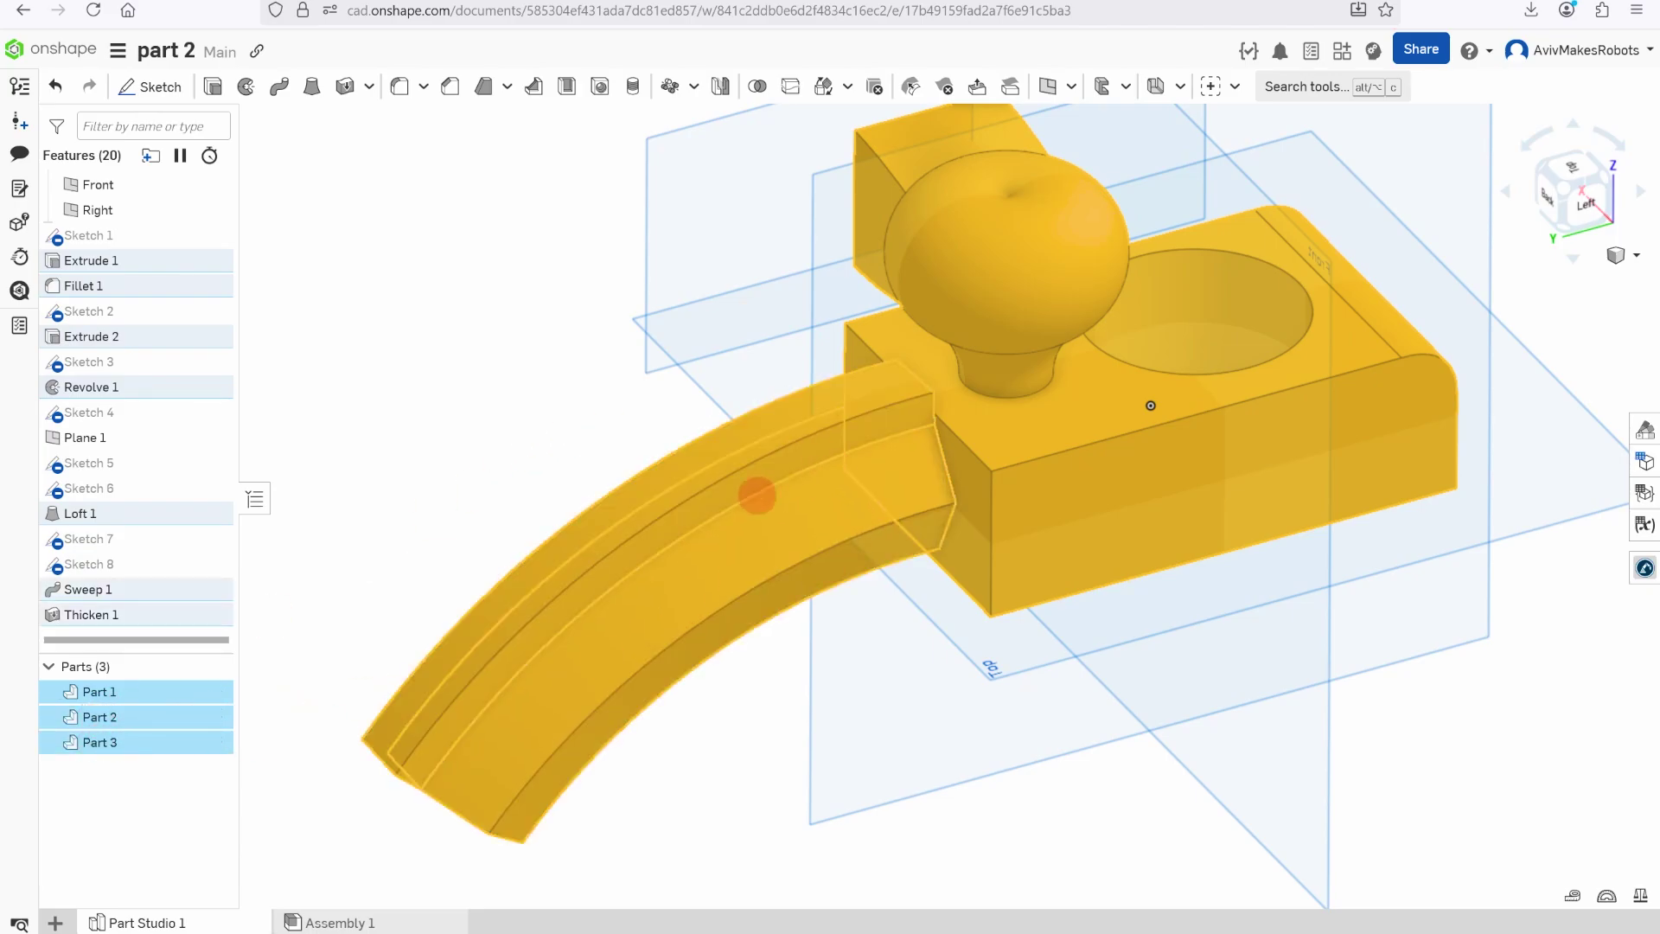
{"action": "left_click", "coordinate": [412, 550]}
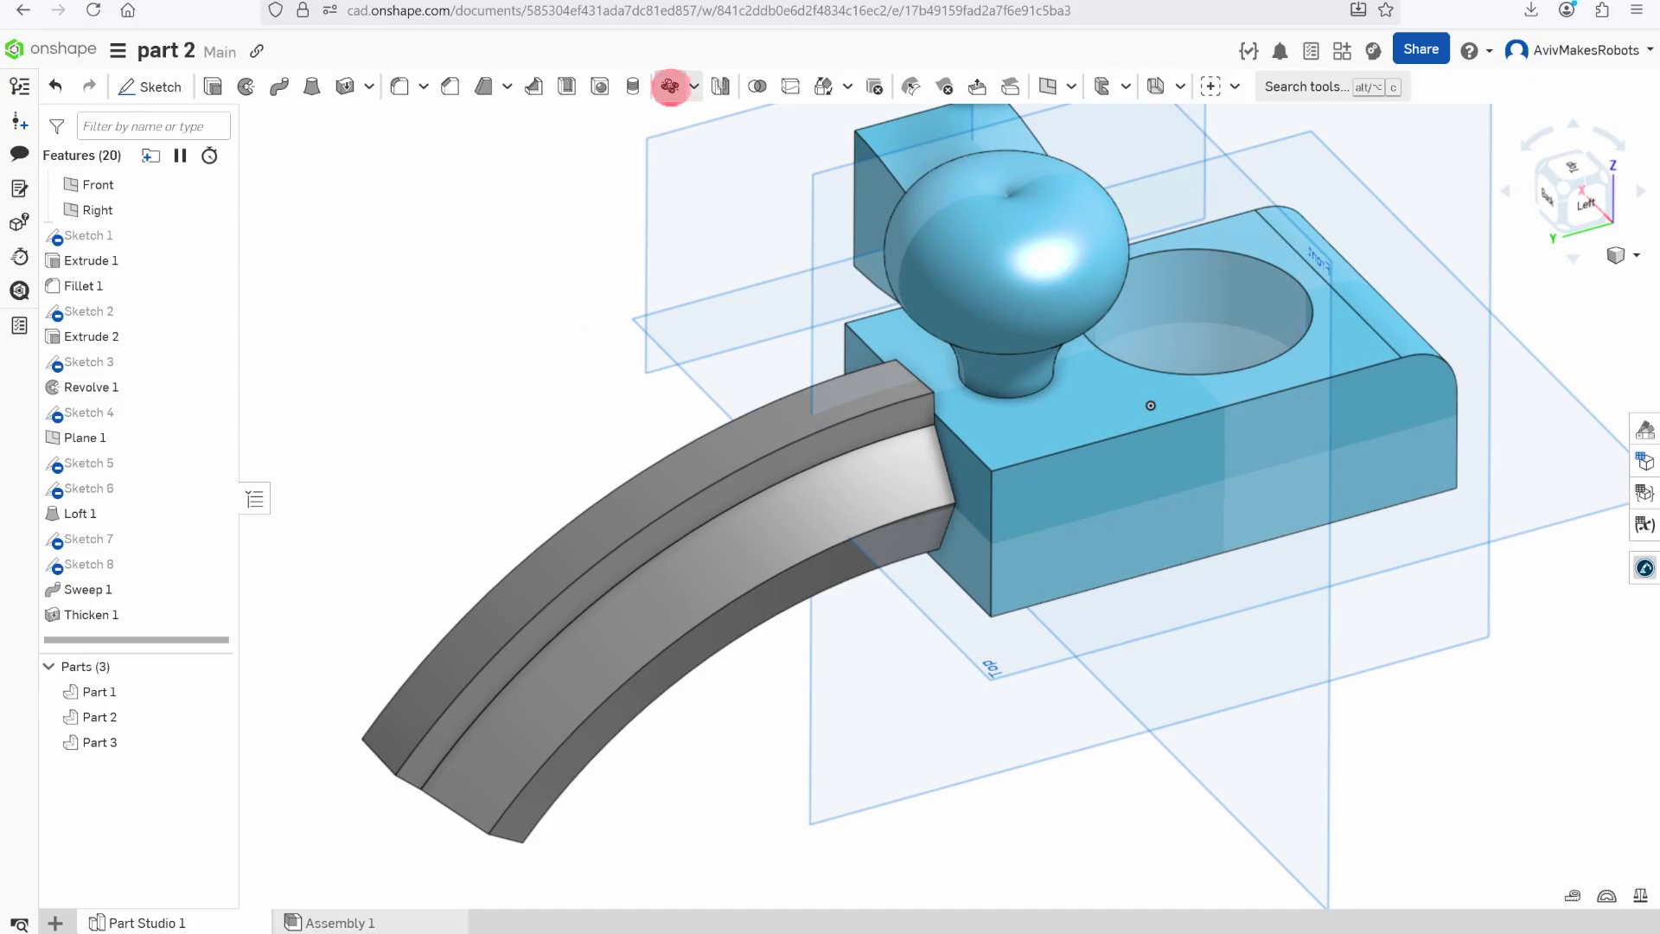
Start a circular part pattern of Part 3 and Part 2 around the circular edge of the revolved knob
{"action": "left_click", "coordinate": [670, 85]}
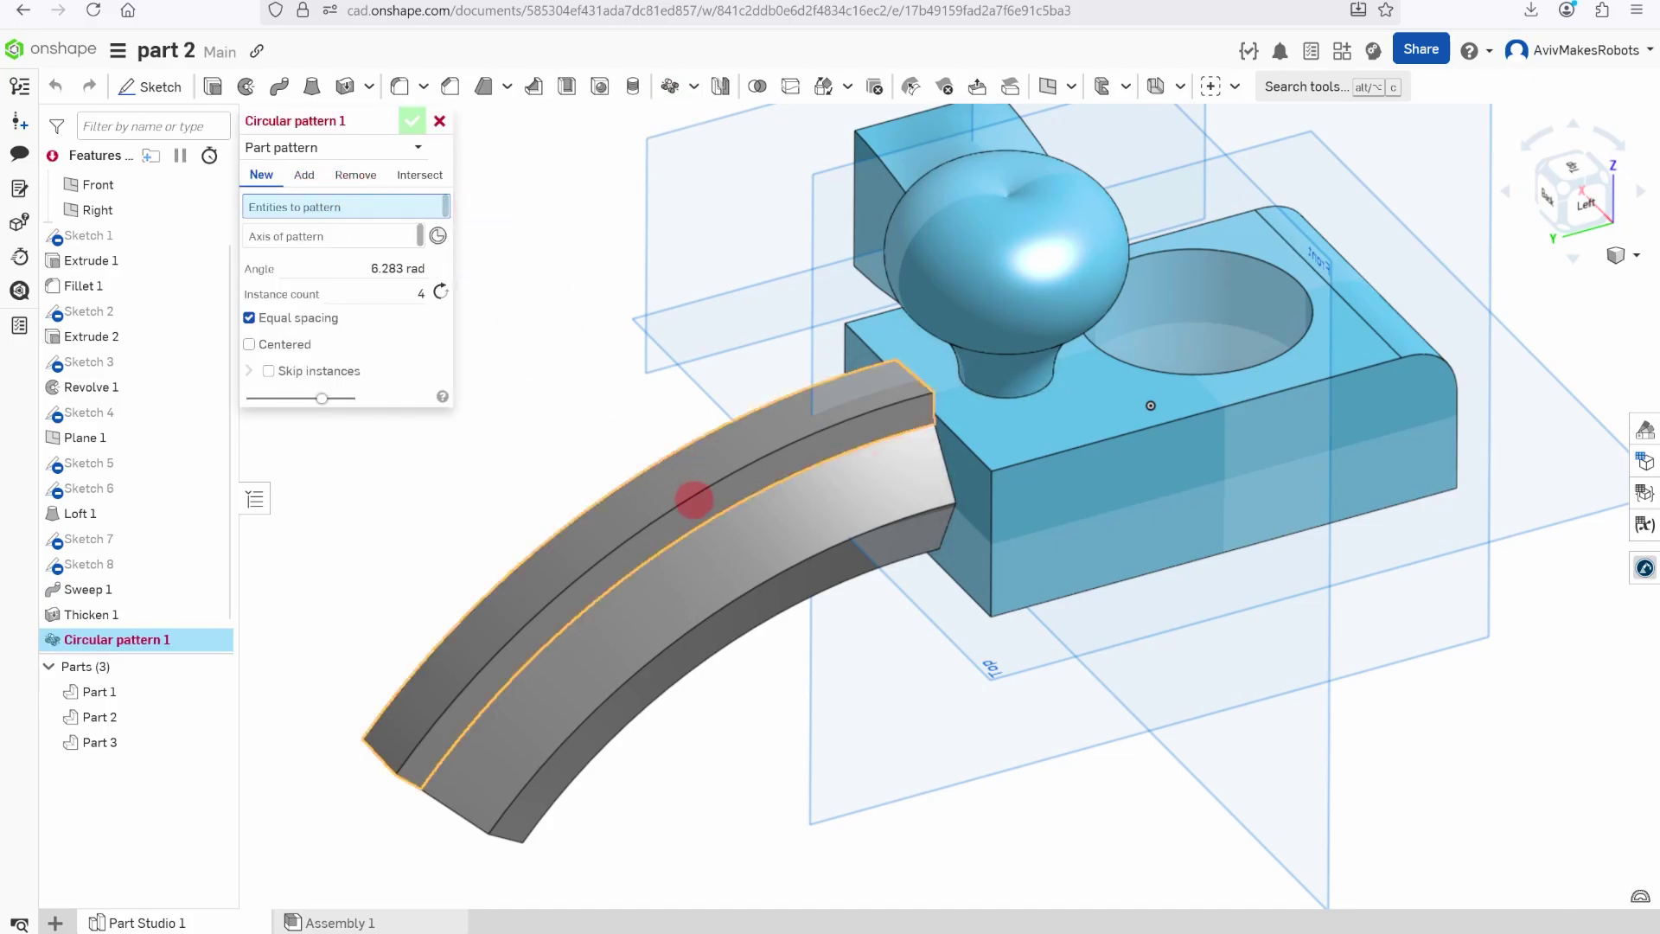
{"action": "left_click", "coordinate": [693, 500]}
{"action": "left_click", "coordinate": [716, 562]}
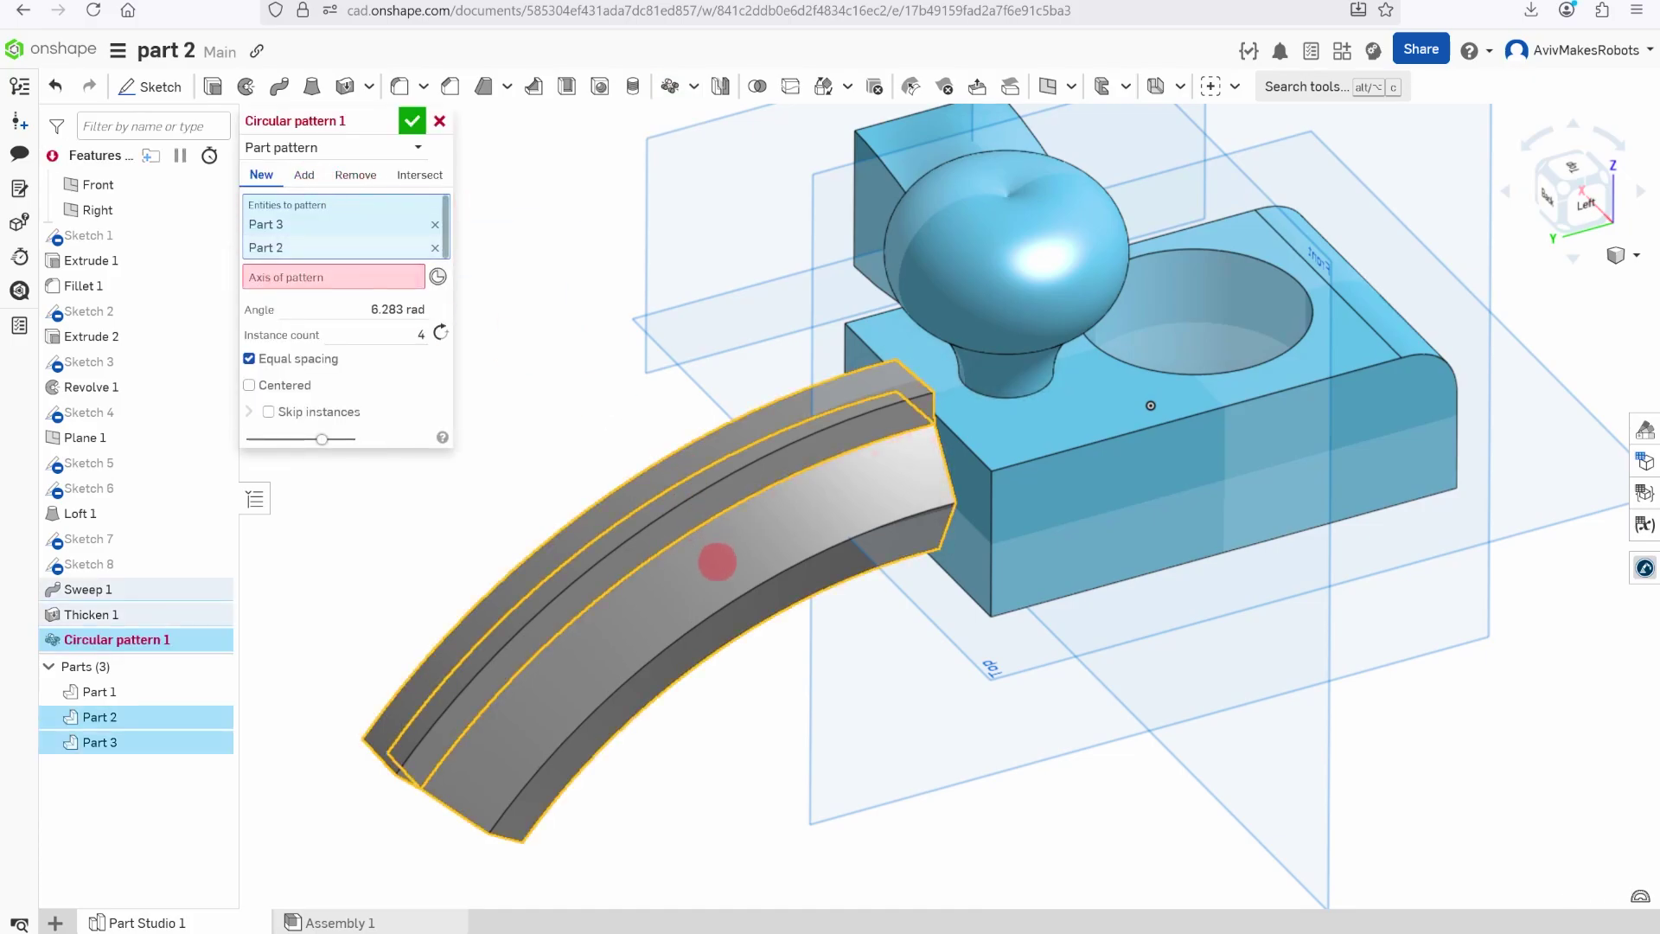
{"action": "left_click", "coordinate": [350, 276]}
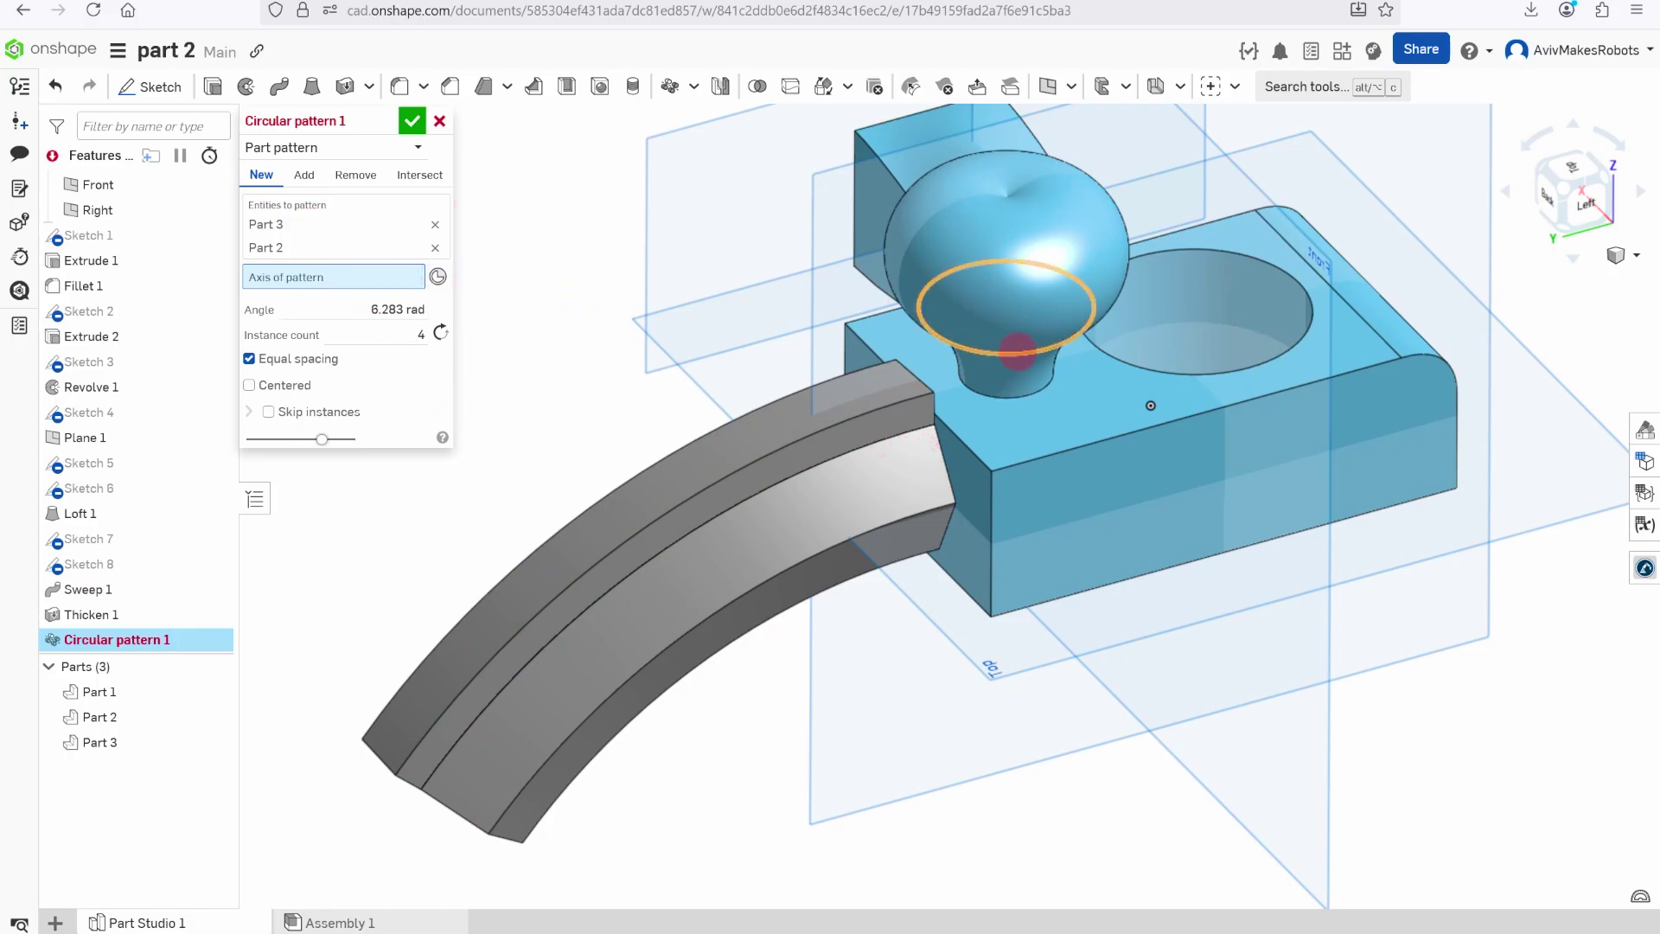
{"action": "left_click", "coordinate": [1016, 350]}
{"action": "right_click_drag", "start_coordinate": [1017, 346], "coordinate": [1164, 309]}
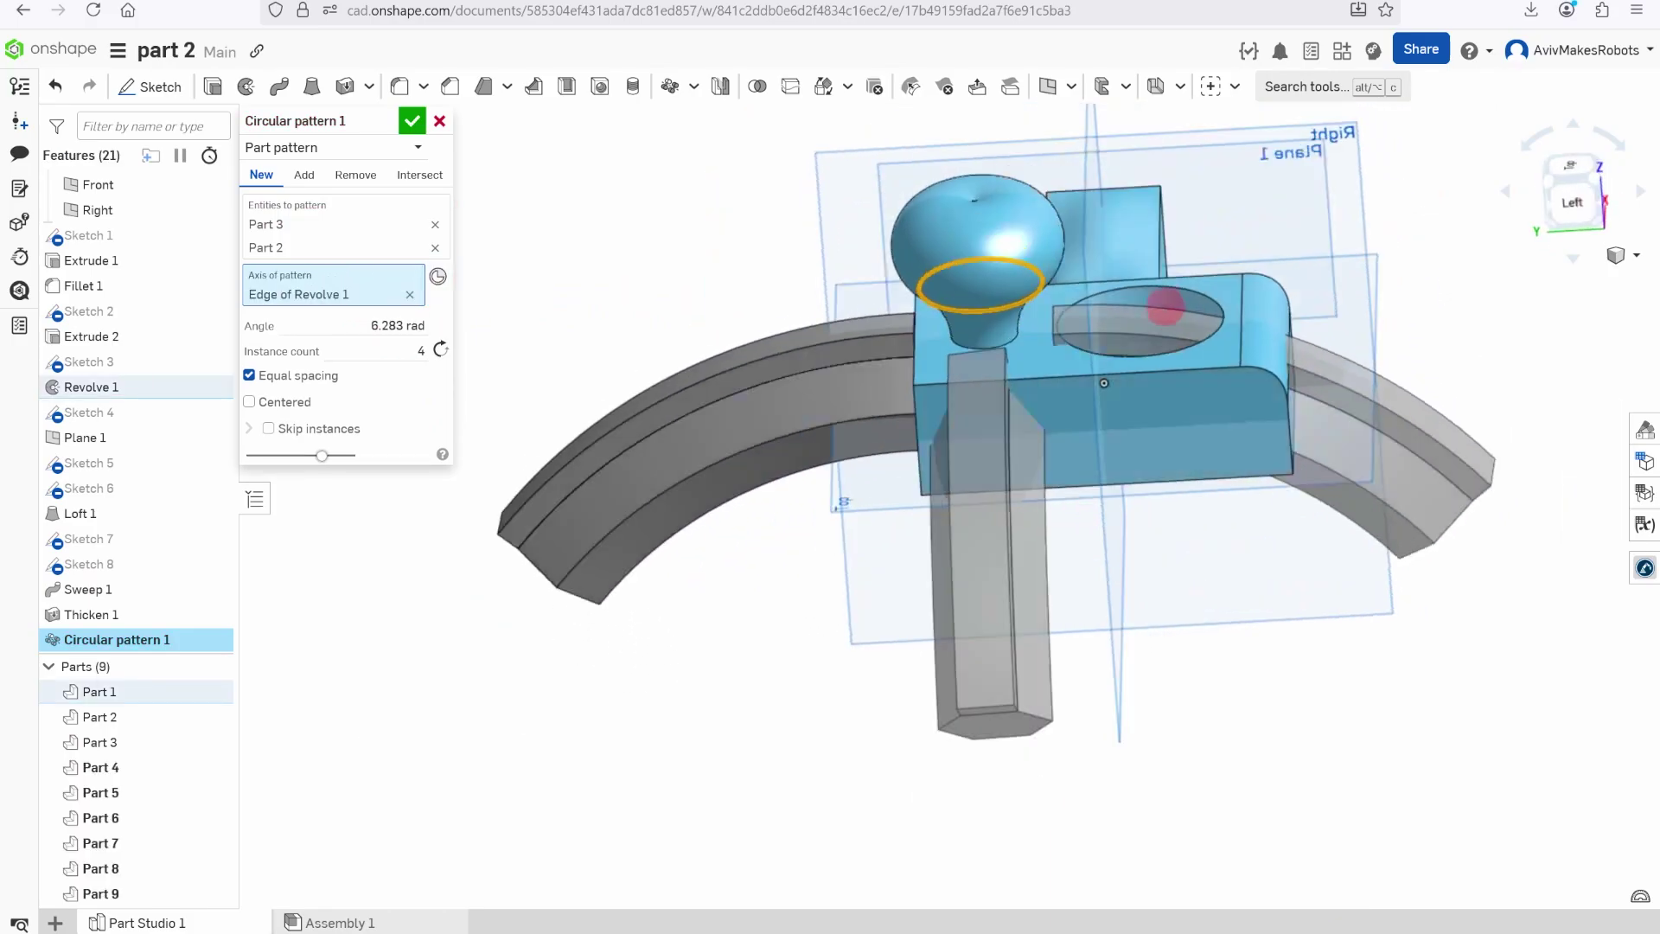
Set the circular pattern's instance count to 8 and check the arm layout from above
{"action": "mouse_move", "coordinate": [1103, 382]}
{"action": "right_mouse_down"}
{"action": "mouse_move", "coordinate": [1141, 363]}
{"action": "mouse_move", "coordinate": [1111, 386]}
{"action": "right_mouse_up"}
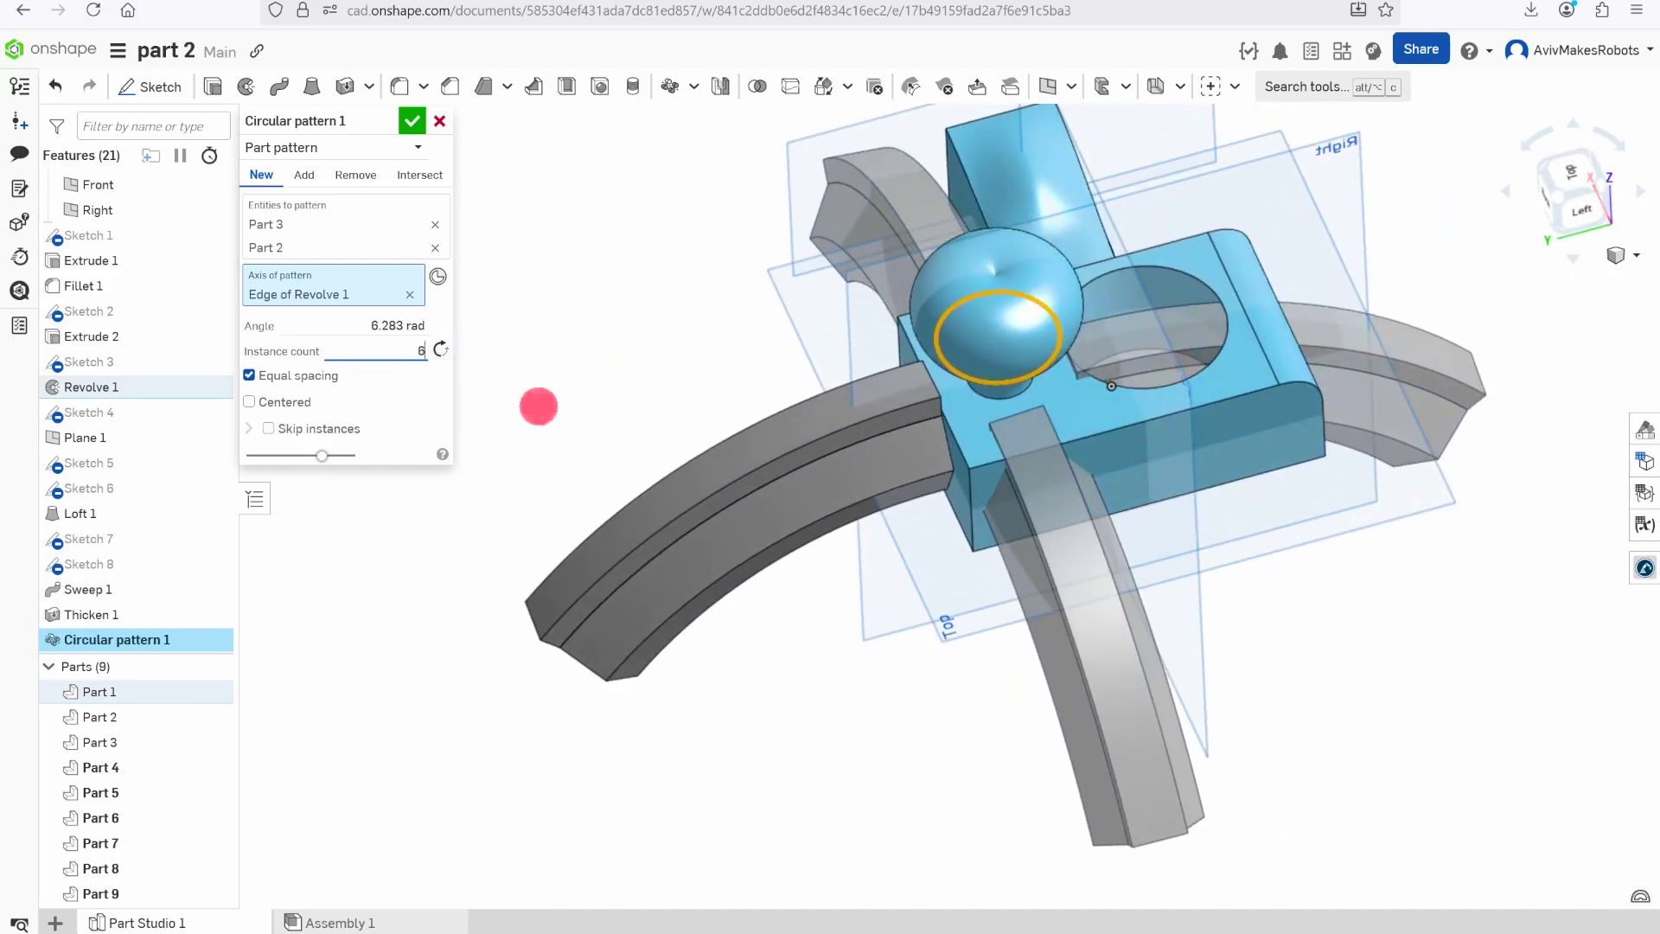
{"action": "type", "text": "8"}
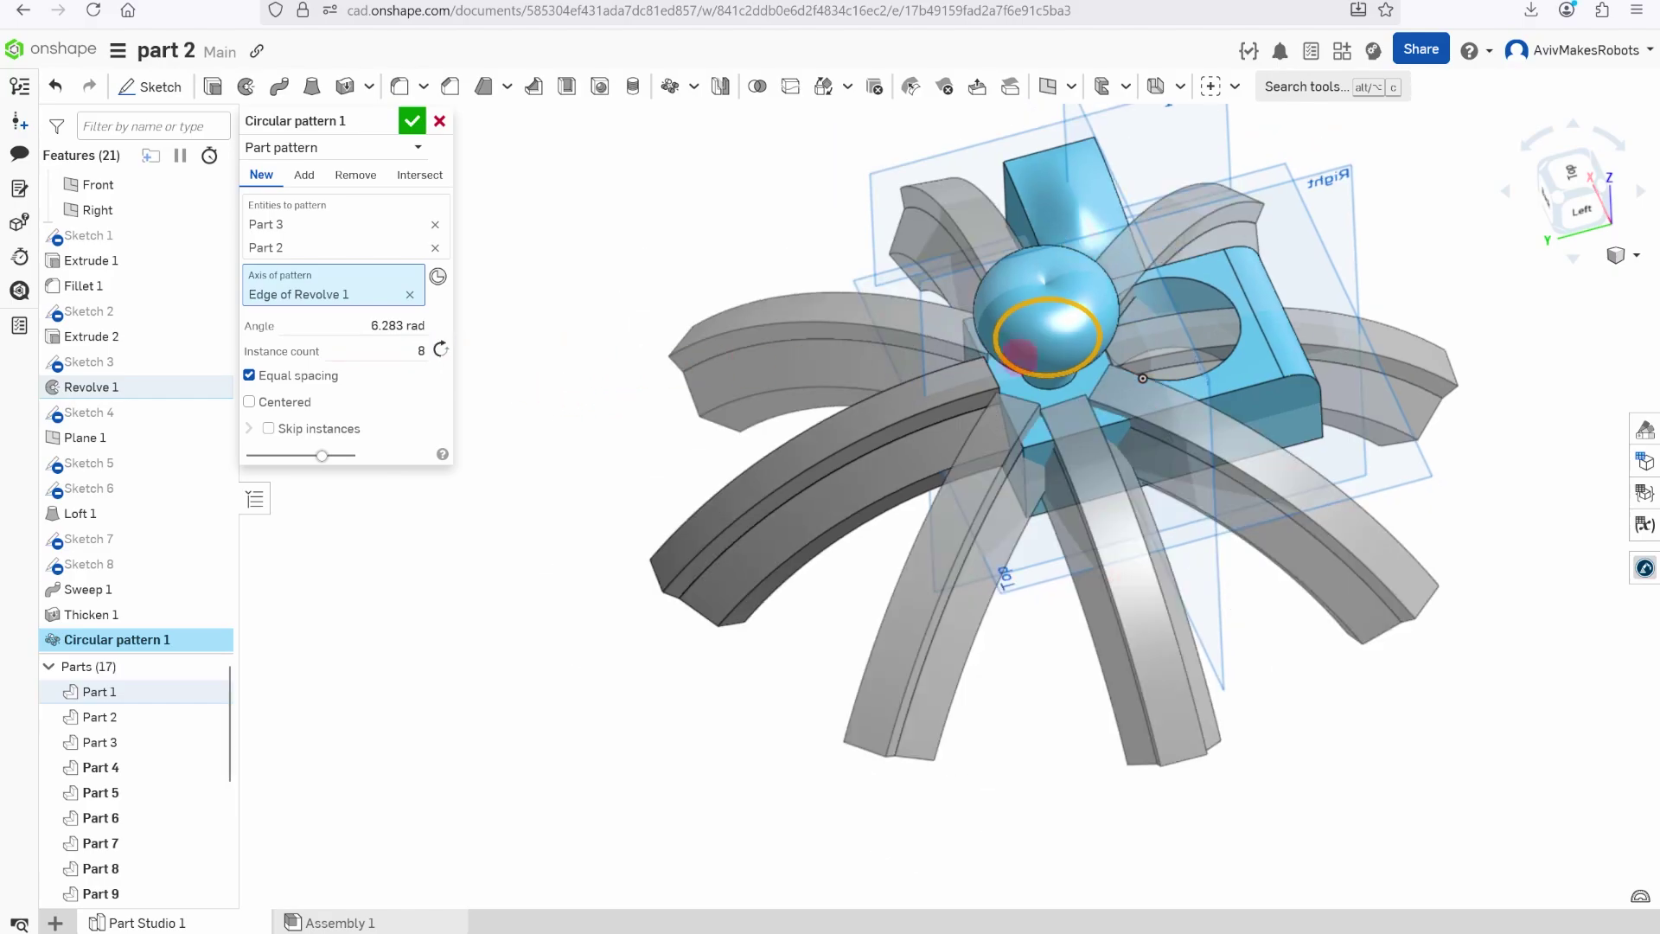
{"action": "scroll", "coordinate": [1323, 334], "scroll_direction": "up", "scroll_amount": 3}
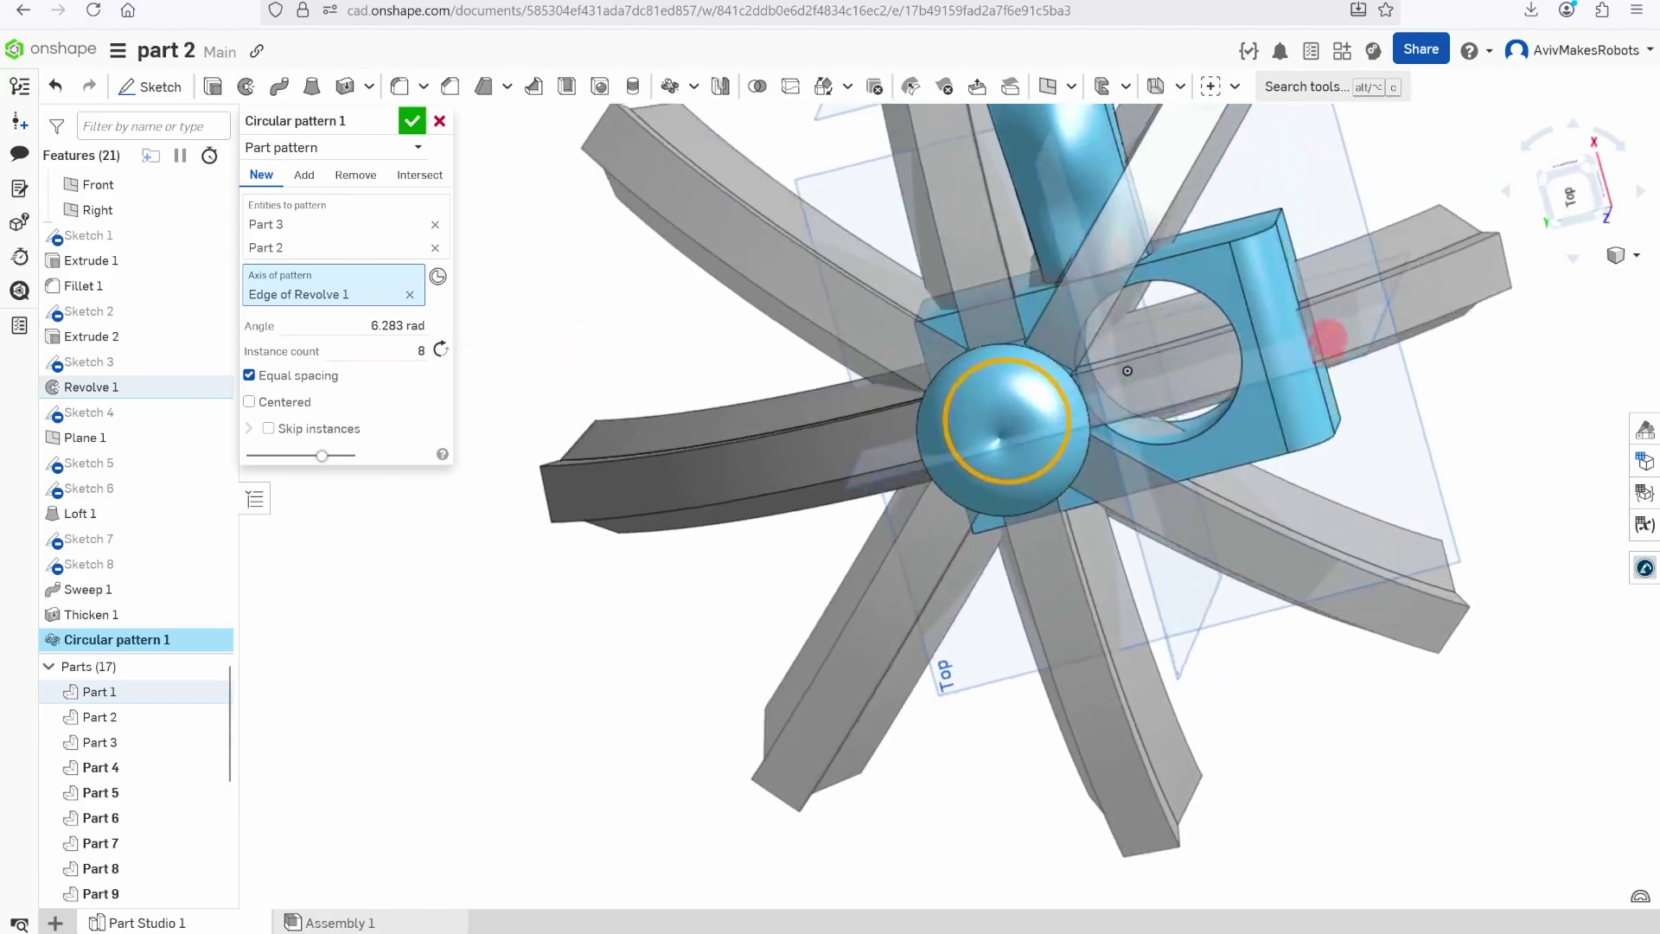
{"action": "right_click_drag", "start_coordinate": [1323, 334], "coordinate": [1141, 354]}
Skip instances 5, 6 and 7 of the circular pattern, check the remaining arms, and accept the feature
{"action": "left_click", "coordinate": [270, 427]}
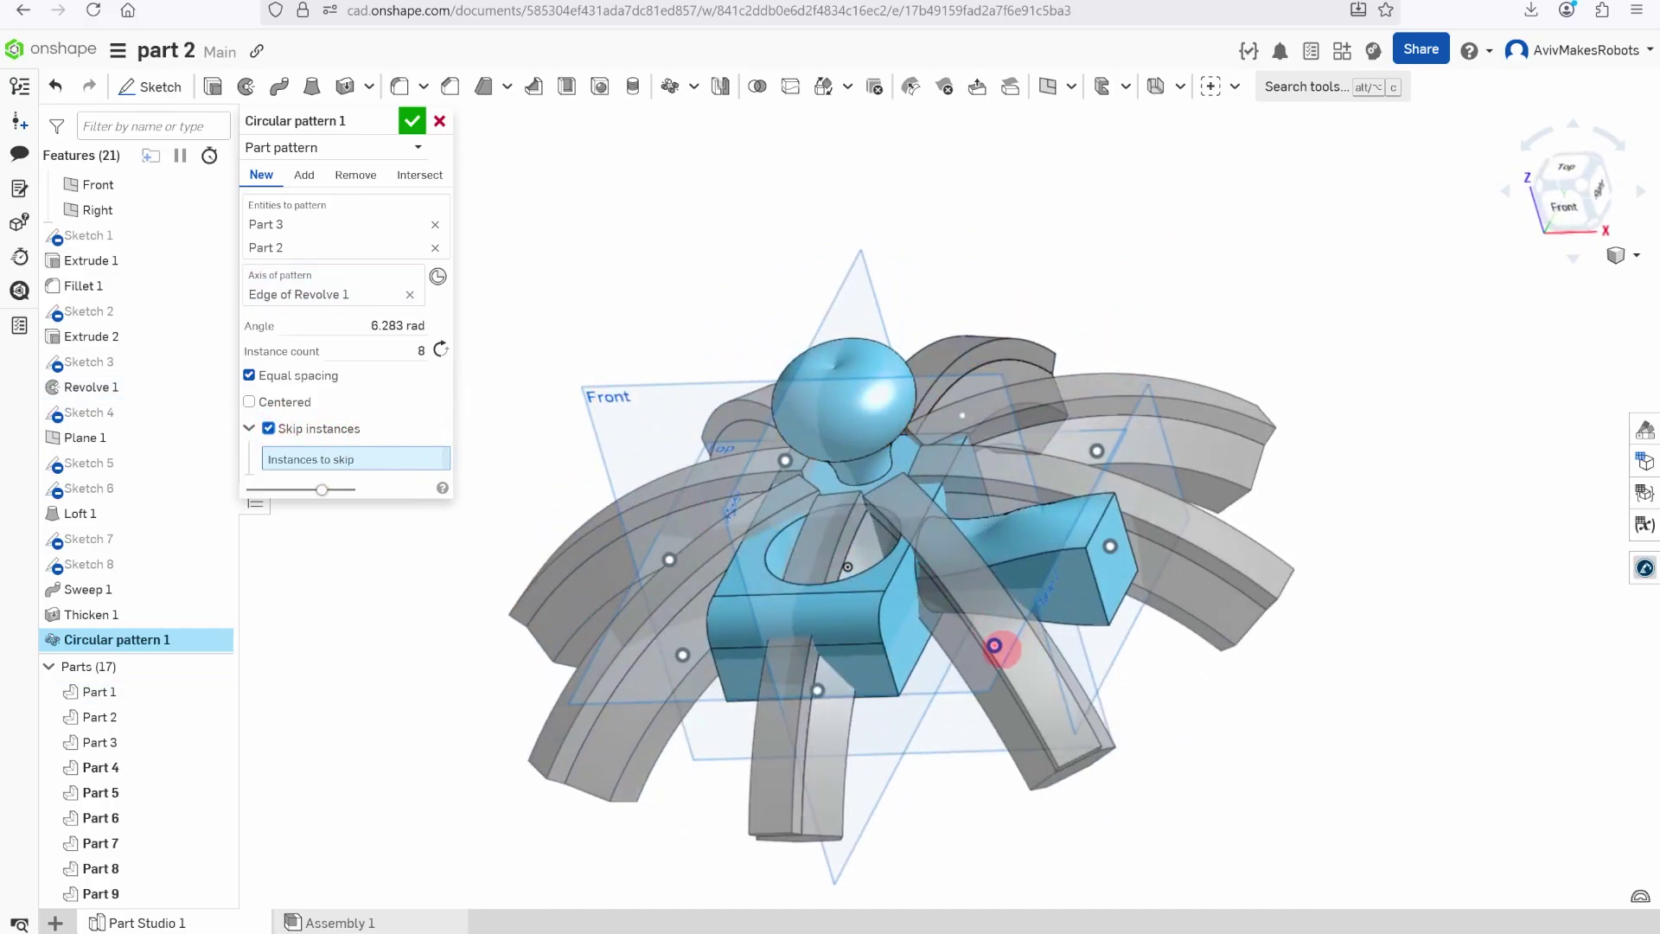
{"action": "left_click", "coordinate": [994, 645]}
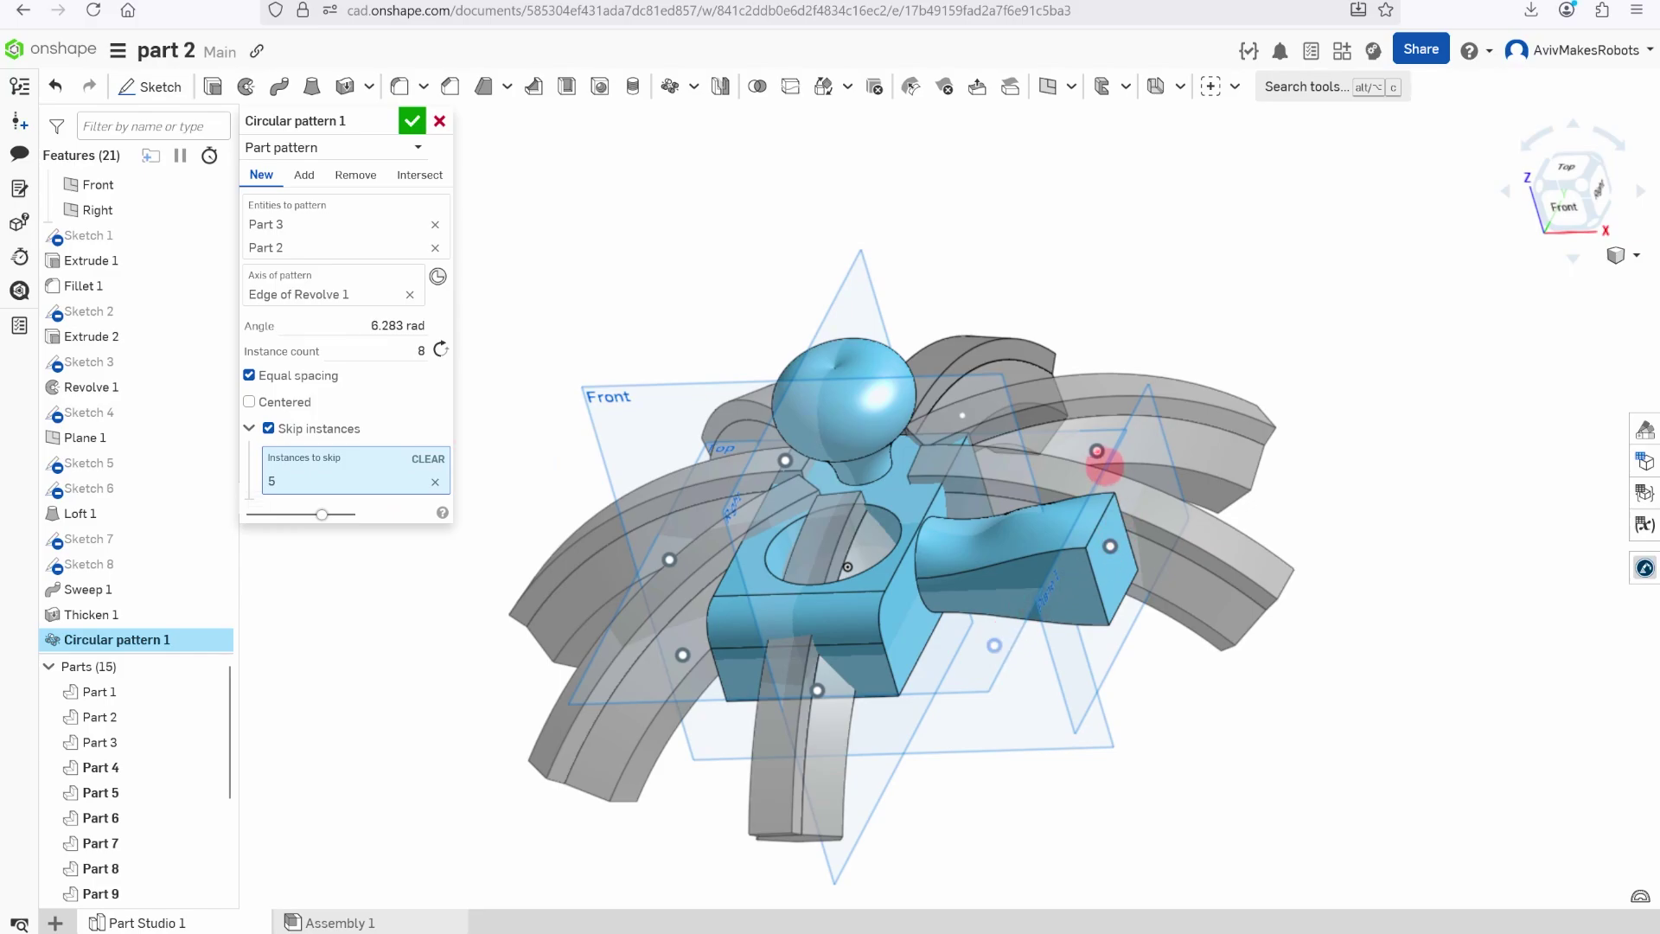
{"action": "left_click", "coordinate": [1109, 545]}
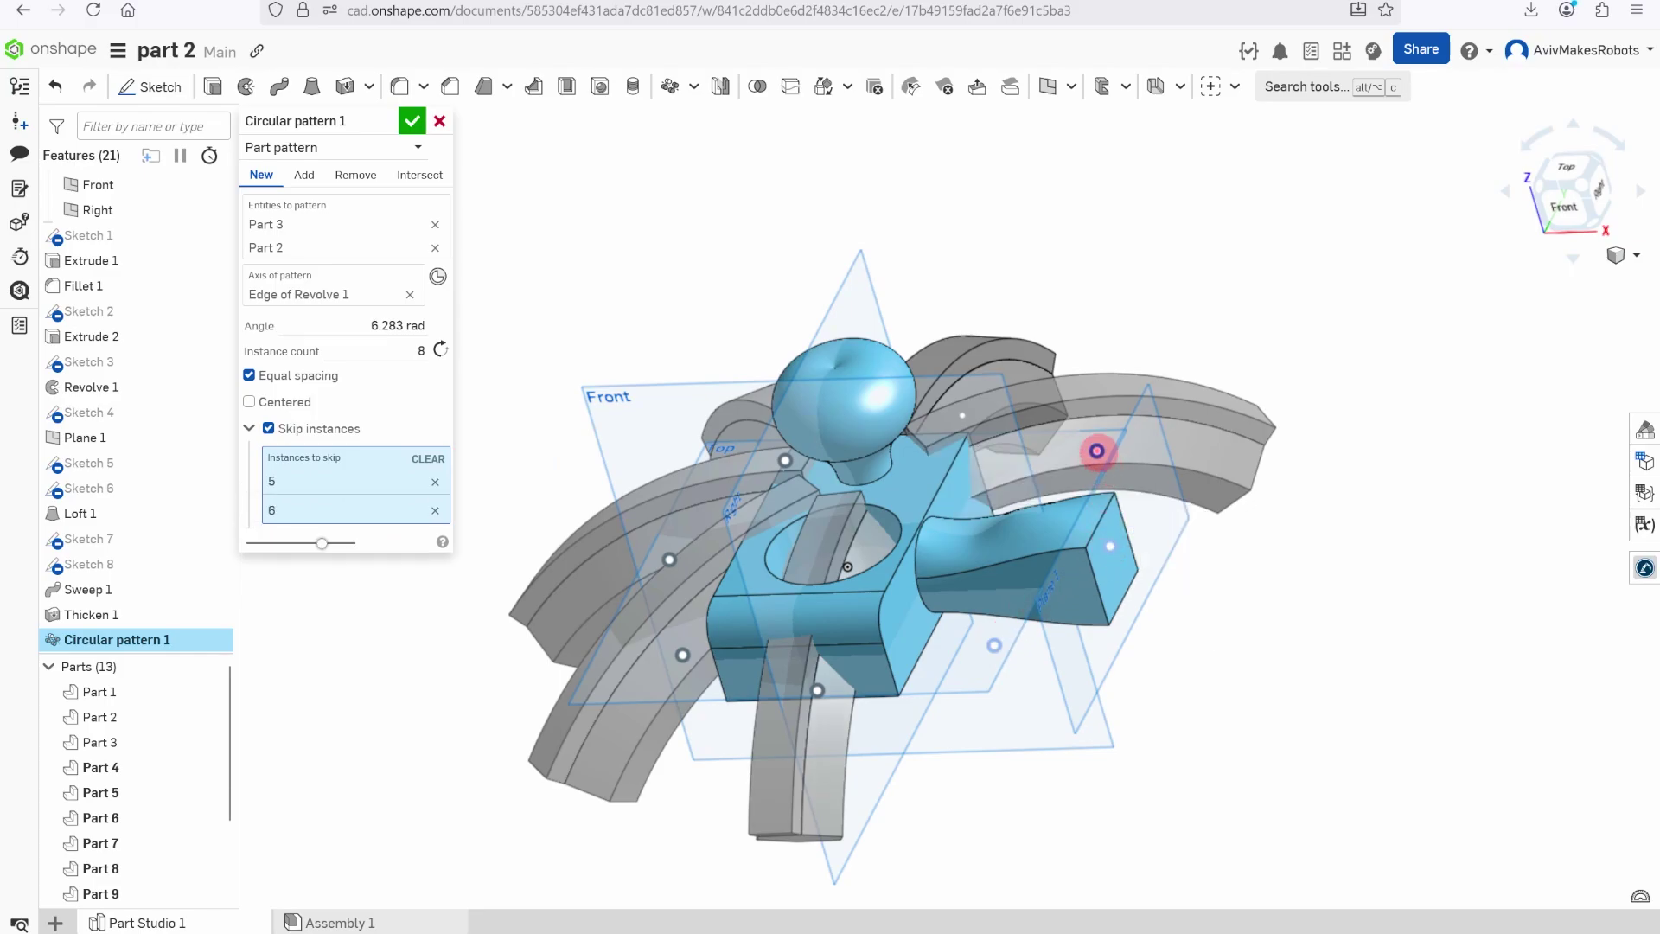
{"action": "left_click", "coordinate": [1096, 450]}
{"action": "right_click_drag", "start_coordinate": [1097, 449], "coordinate": [1294, 492]}
{"action": "scroll", "coordinate": [1245, 514], "scroll_direction": "up", "scroll_amount": 2}
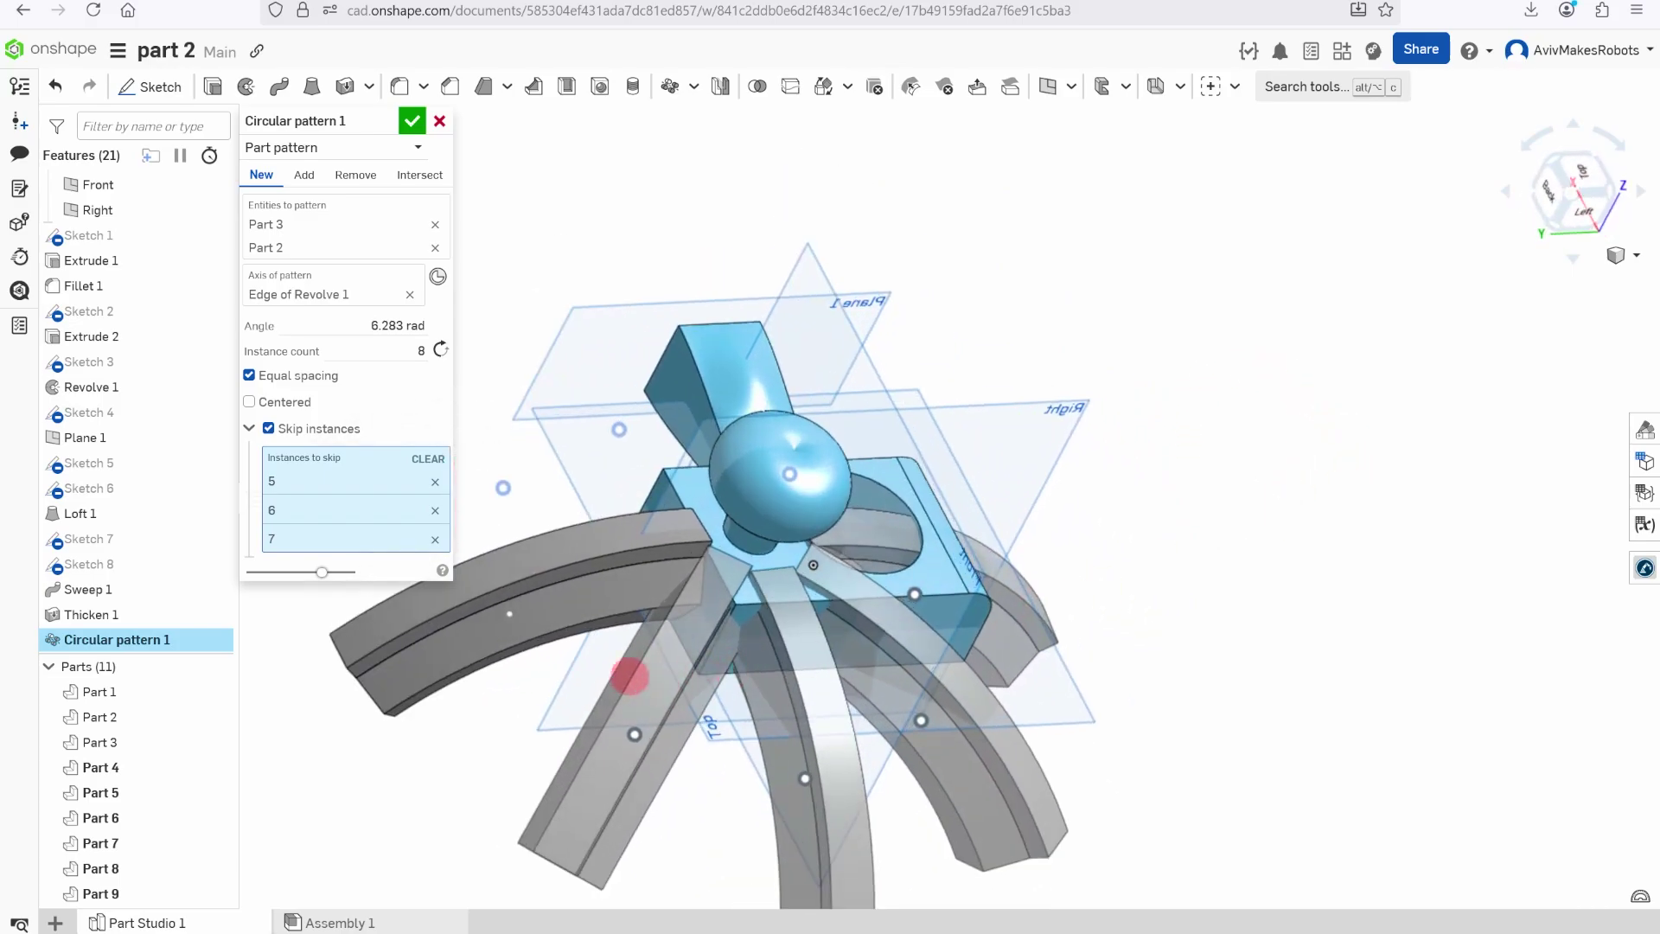
{"action": "middle_click_drag", "start_coordinate": [689, 715], "coordinate": [852, 604]}
{"action": "right_click_drag", "start_coordinate": [915, 547], "coordinate": [880, 560]}
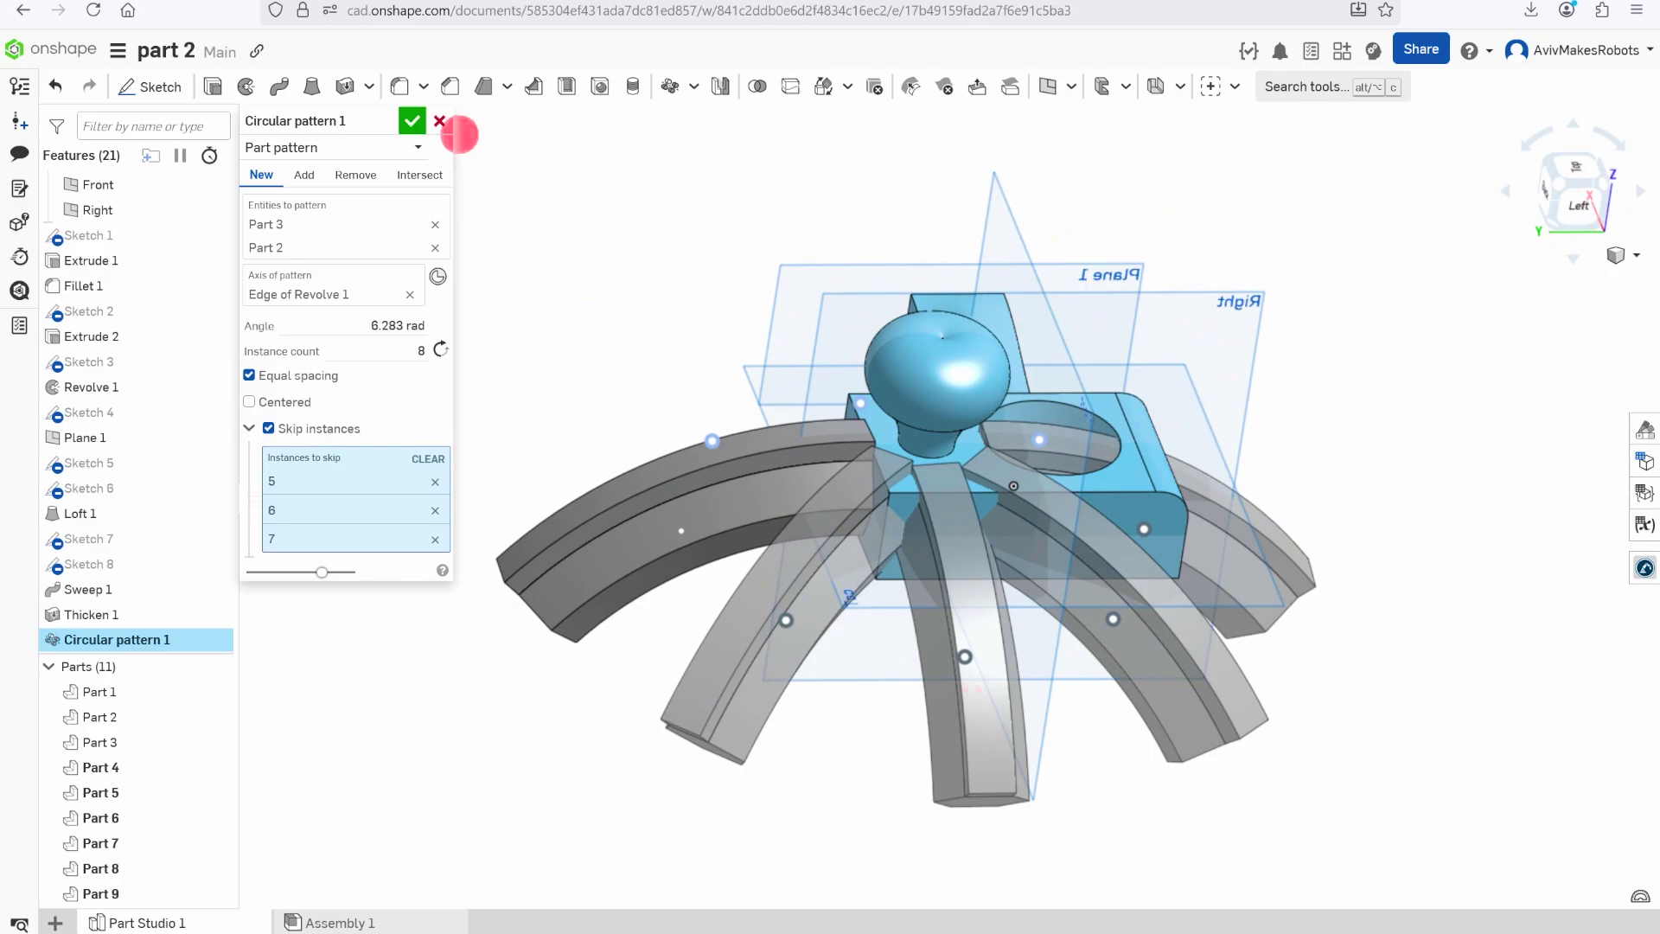
{"action": "left_click", "coordinate": [408, 122]}
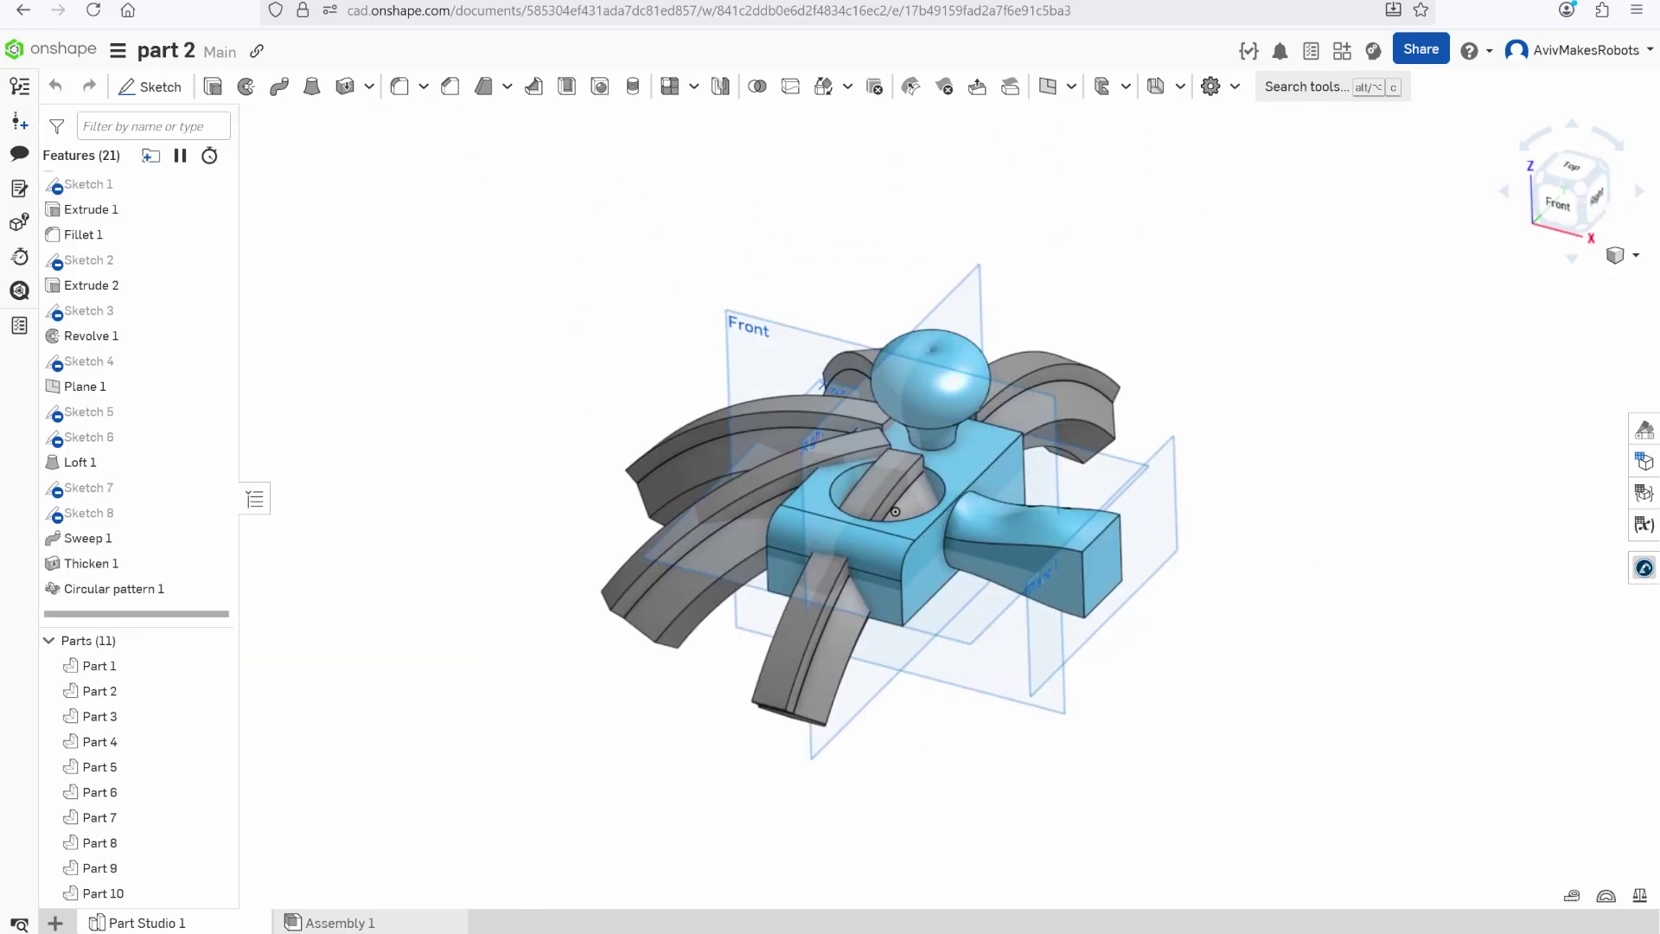
Unite Part 1 through Part 11 with a Boolean union, accept it, and select the merged body to check it
{"action": "right_click_drag", "start_coordinate": [1123, 596], "coordinate": [1228, 627]}
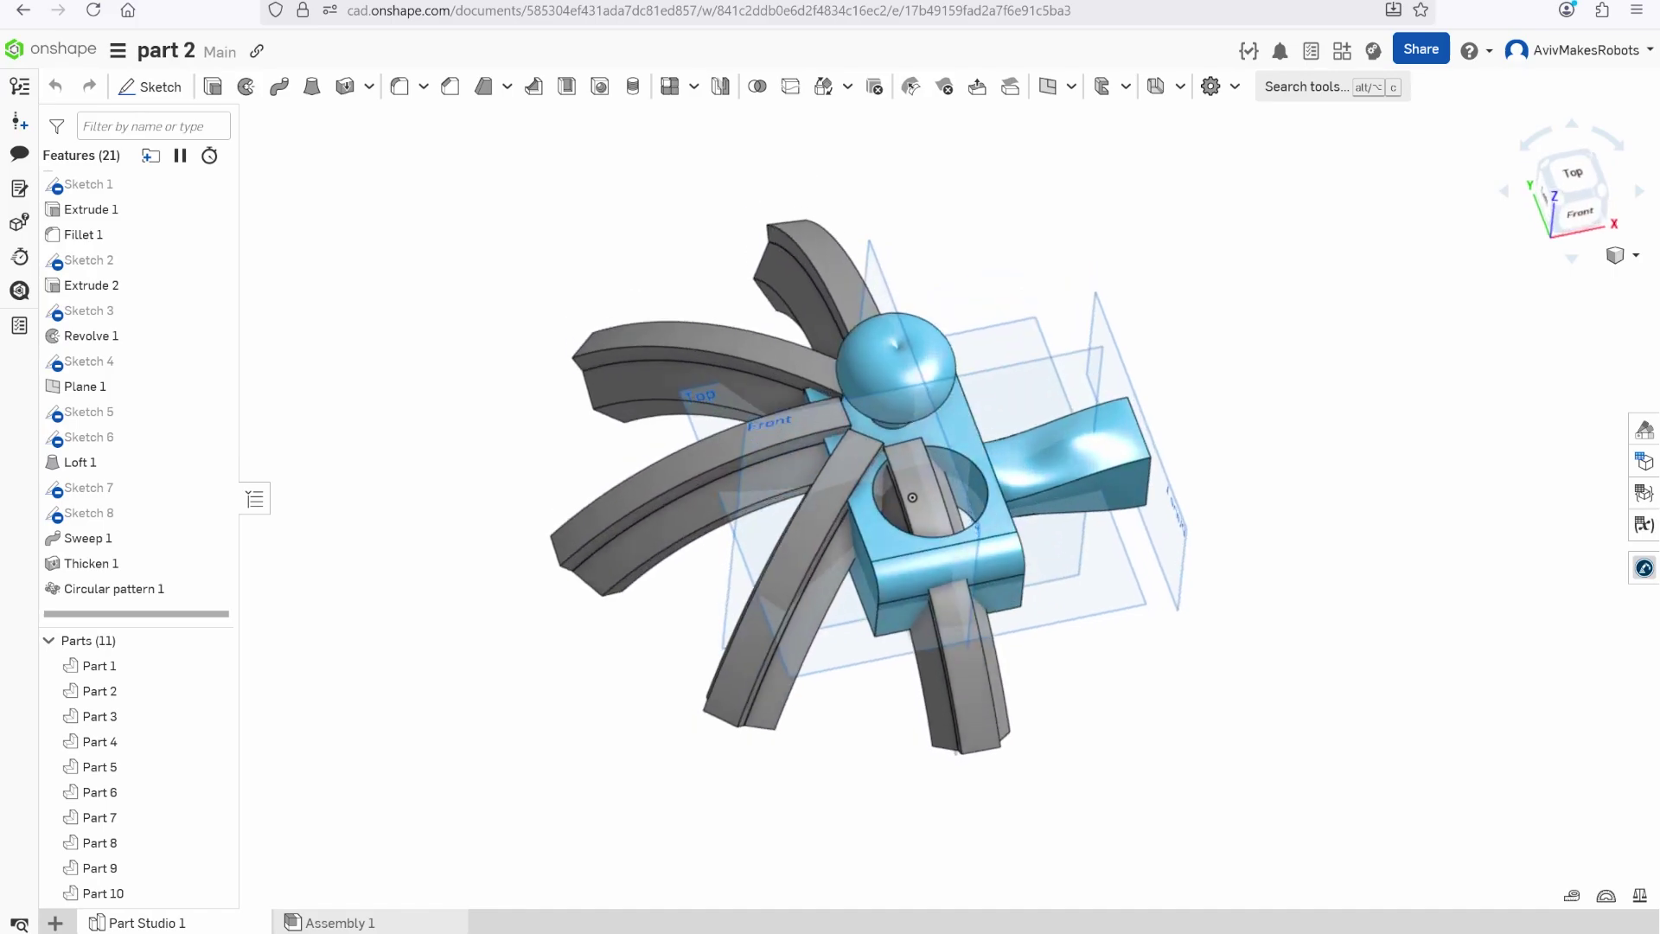
{"action": "left_click", "coordinate": [99, 665]}
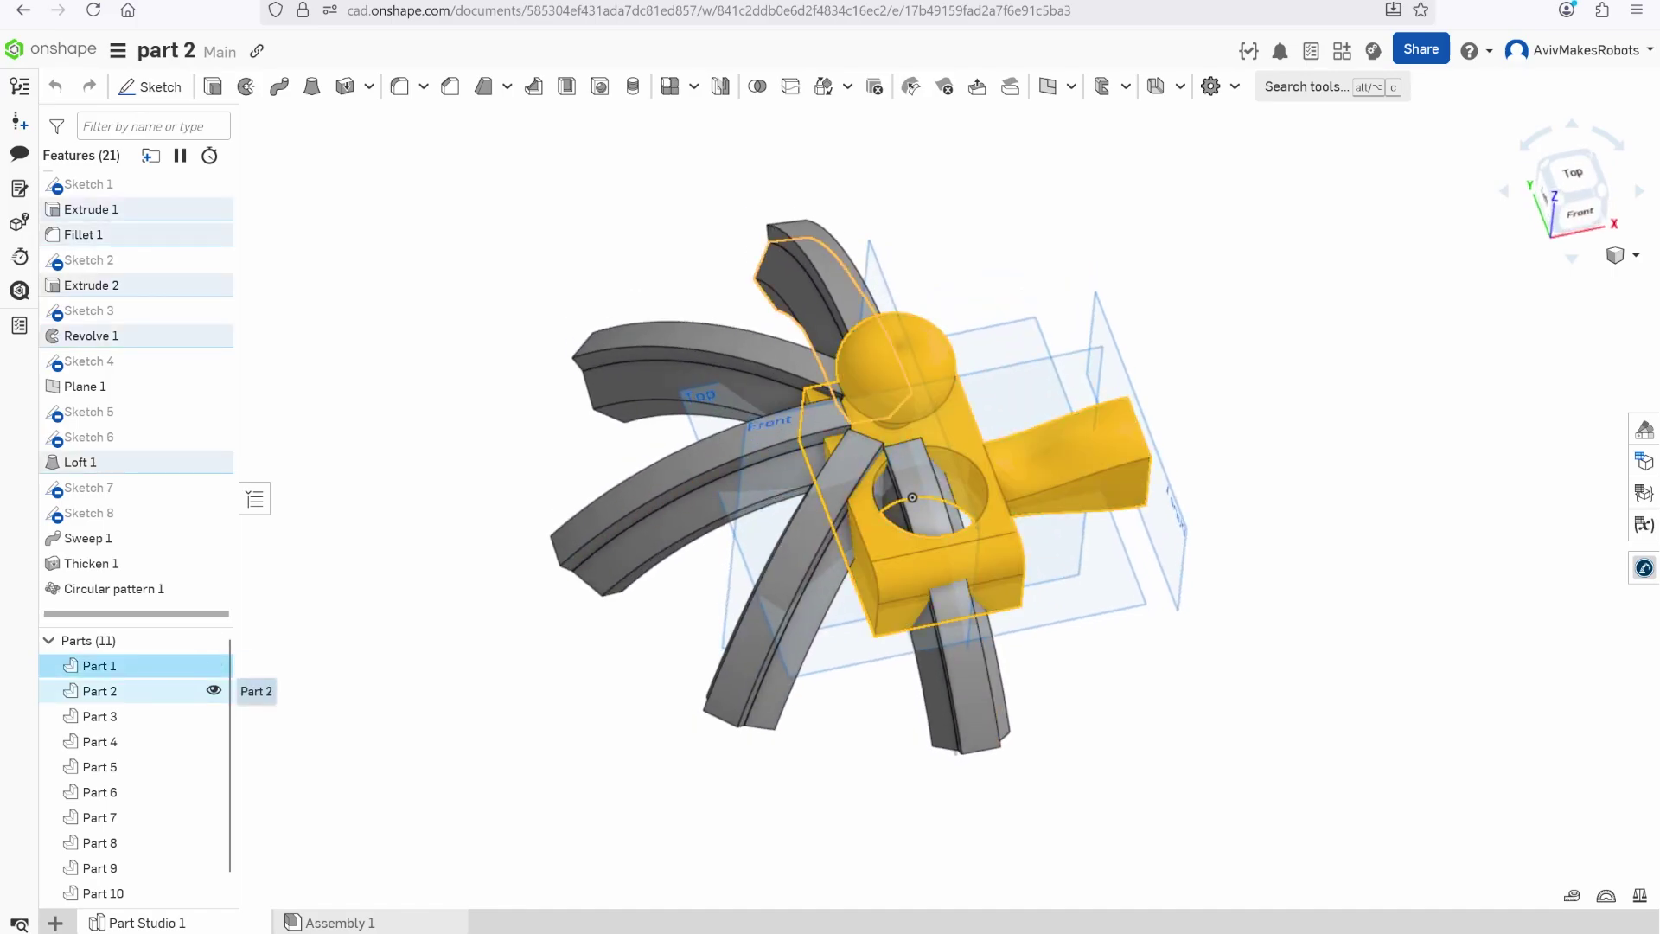
{"action": "scroll", "coordinate": [100, 674], "scroll_direction": "down", "scroll_amount": 1}
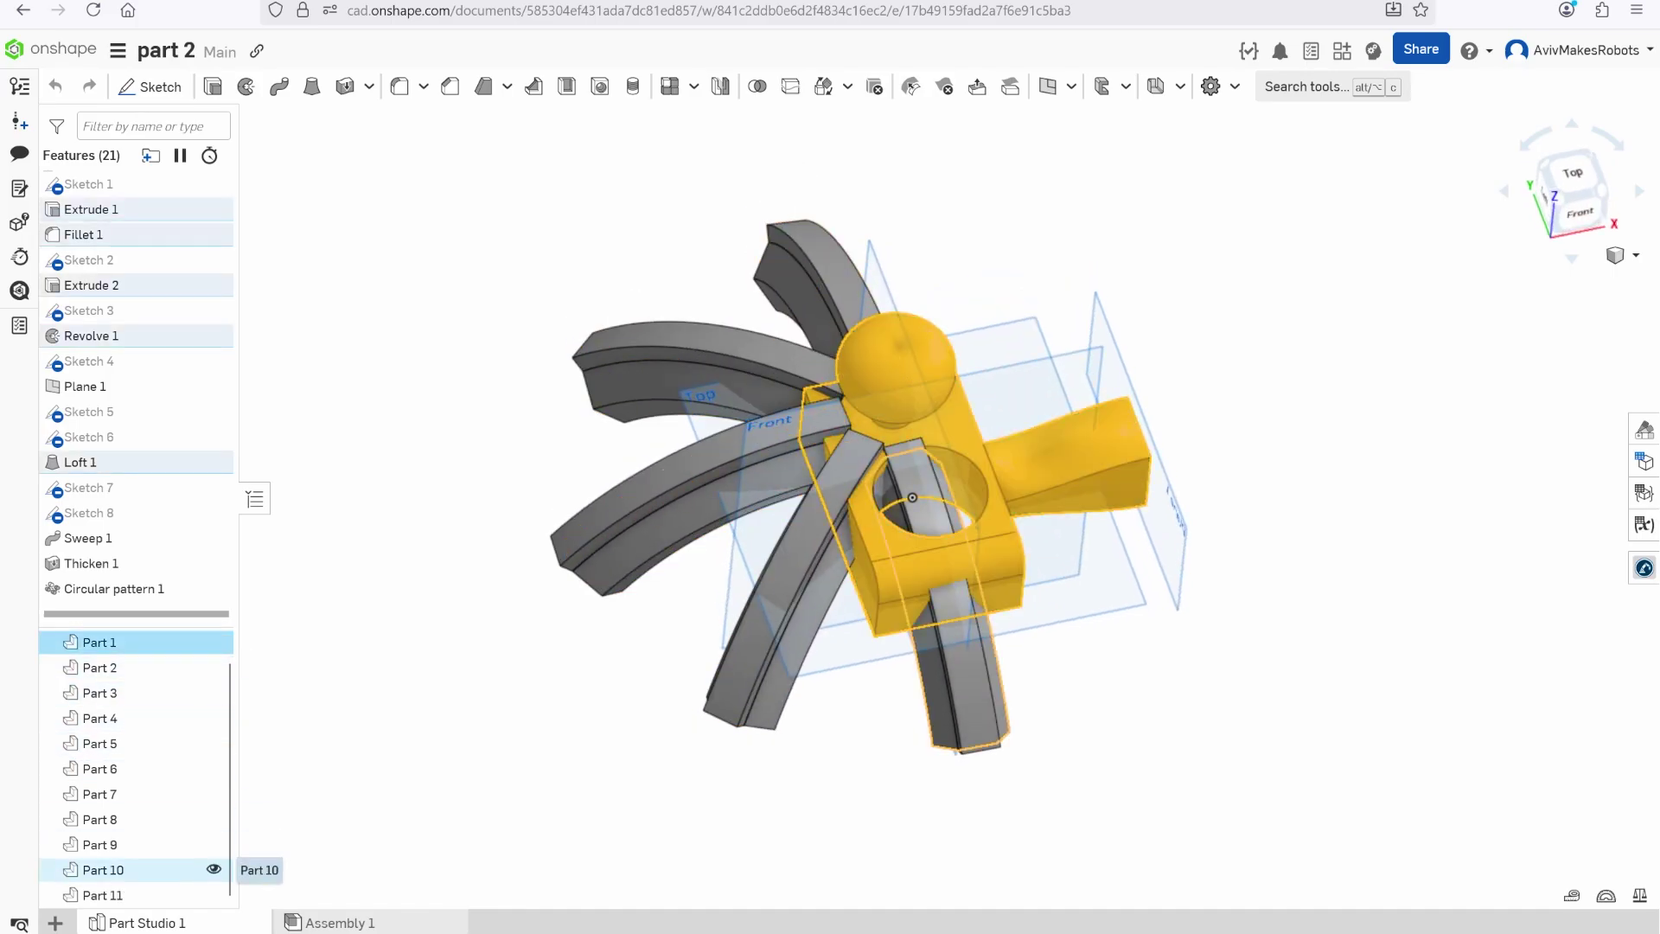
{"action": "left_click", "coordinate": [104, 895], "text": "shift"}
{"action": "right_click", "coordinate": [147, 737]}
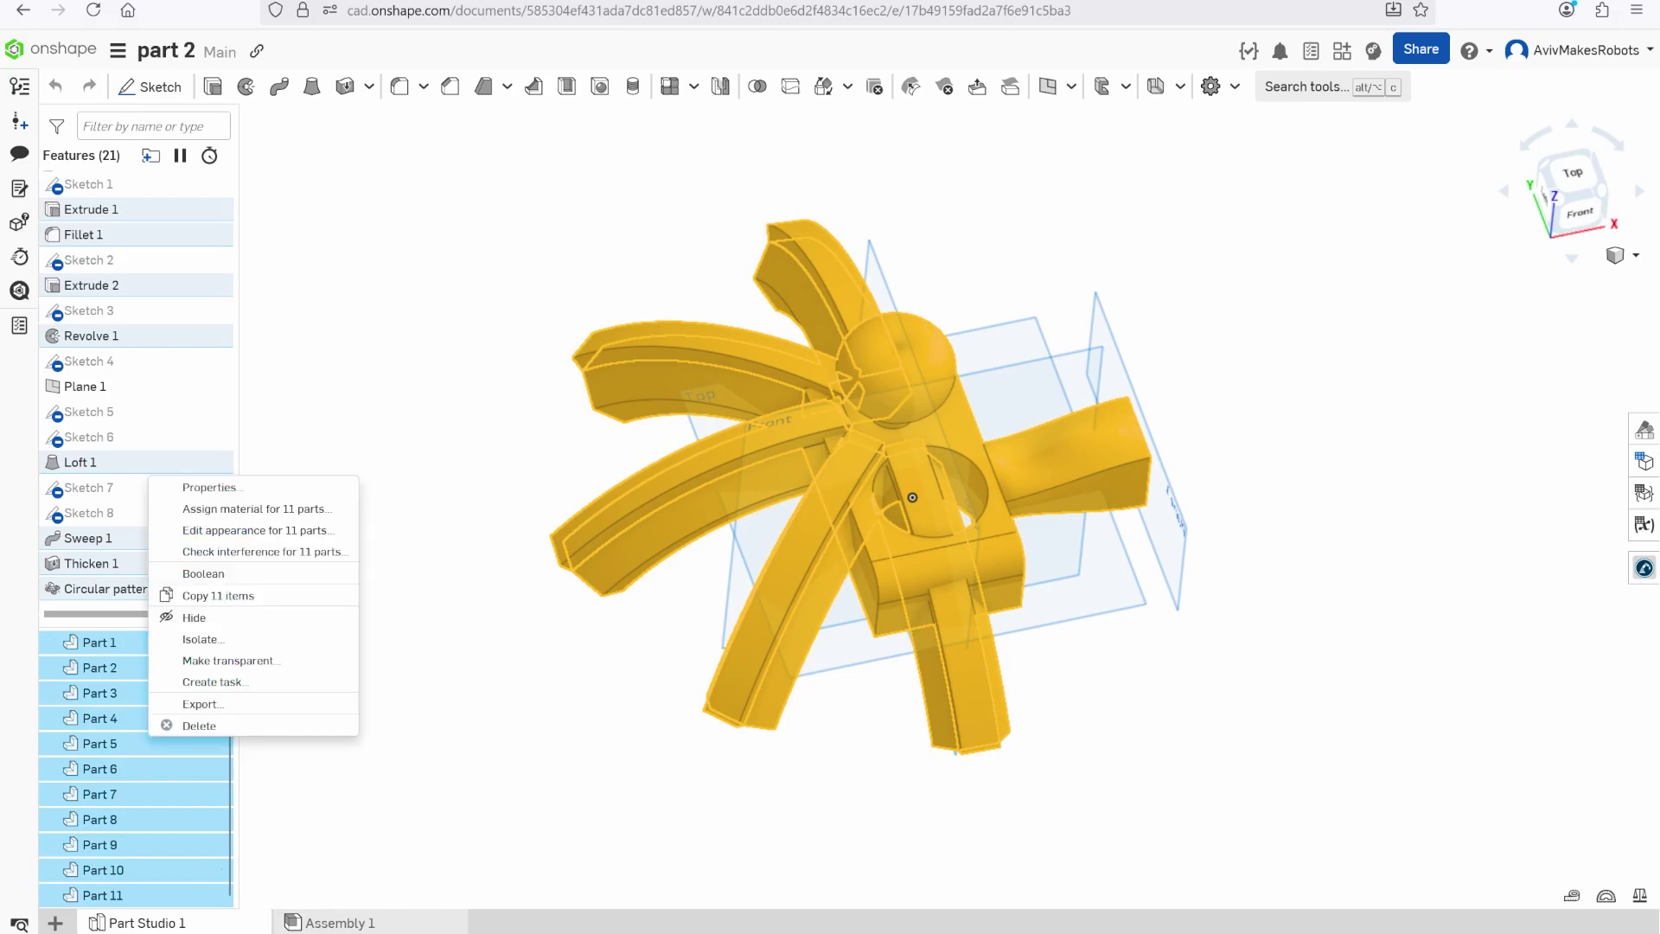
{"action": "left_click", "coordinate": [191, 593]}
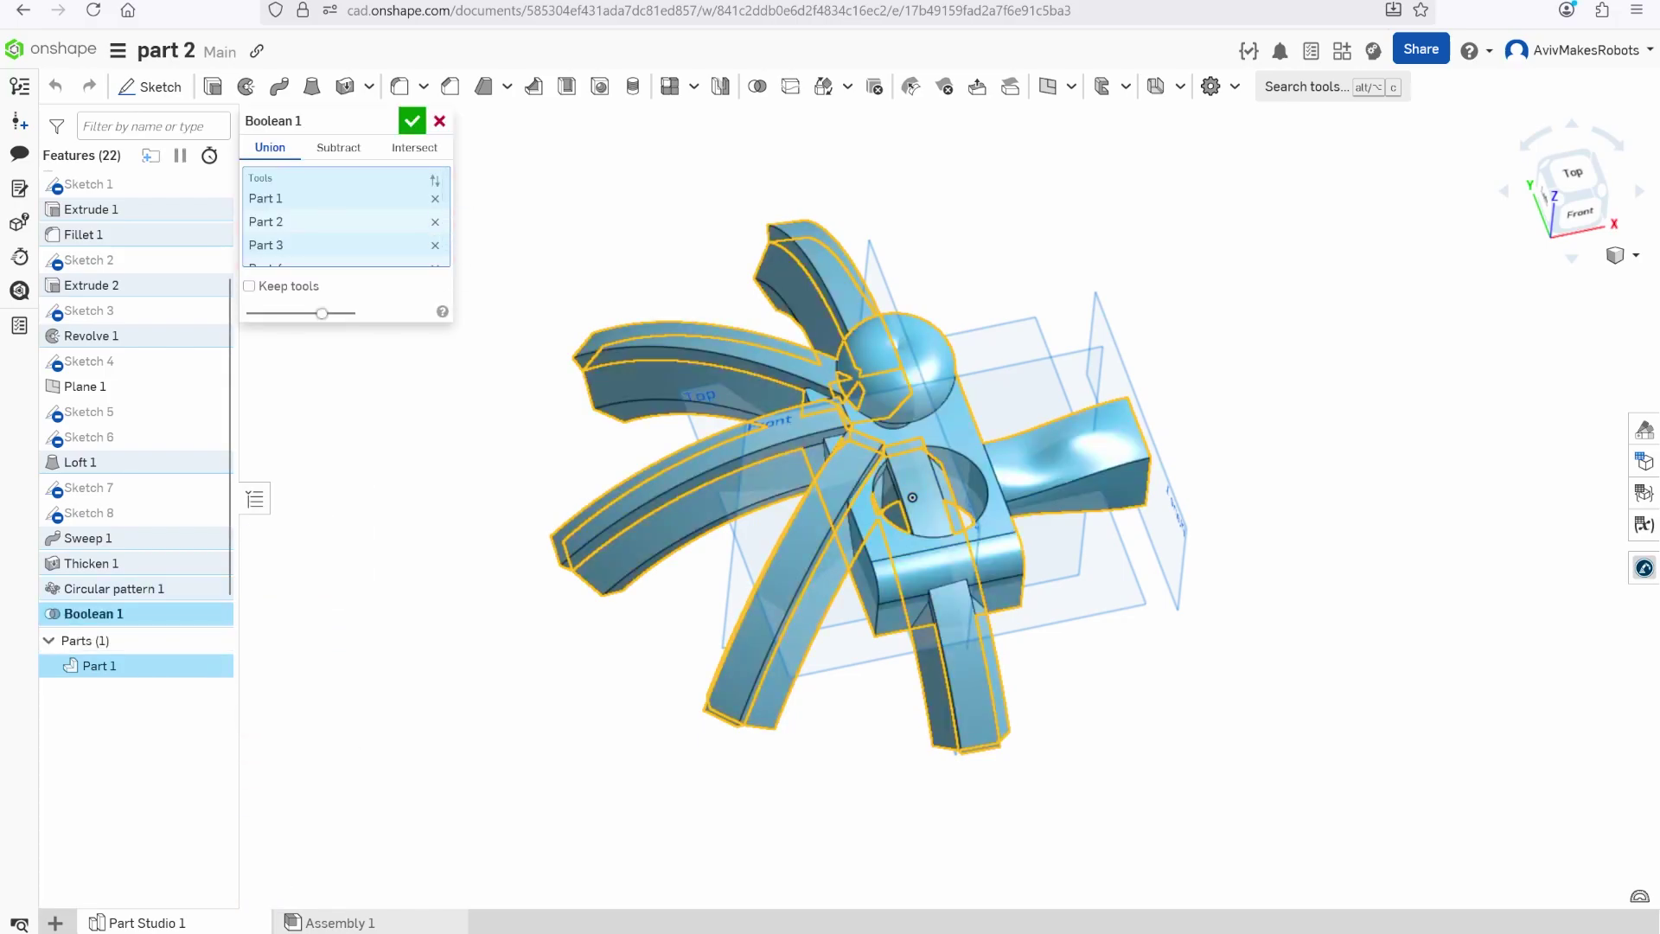
{"action": "scroll", "coordinate": [874, 465], "scroll_direction": "up", "scroll_amount": 3}
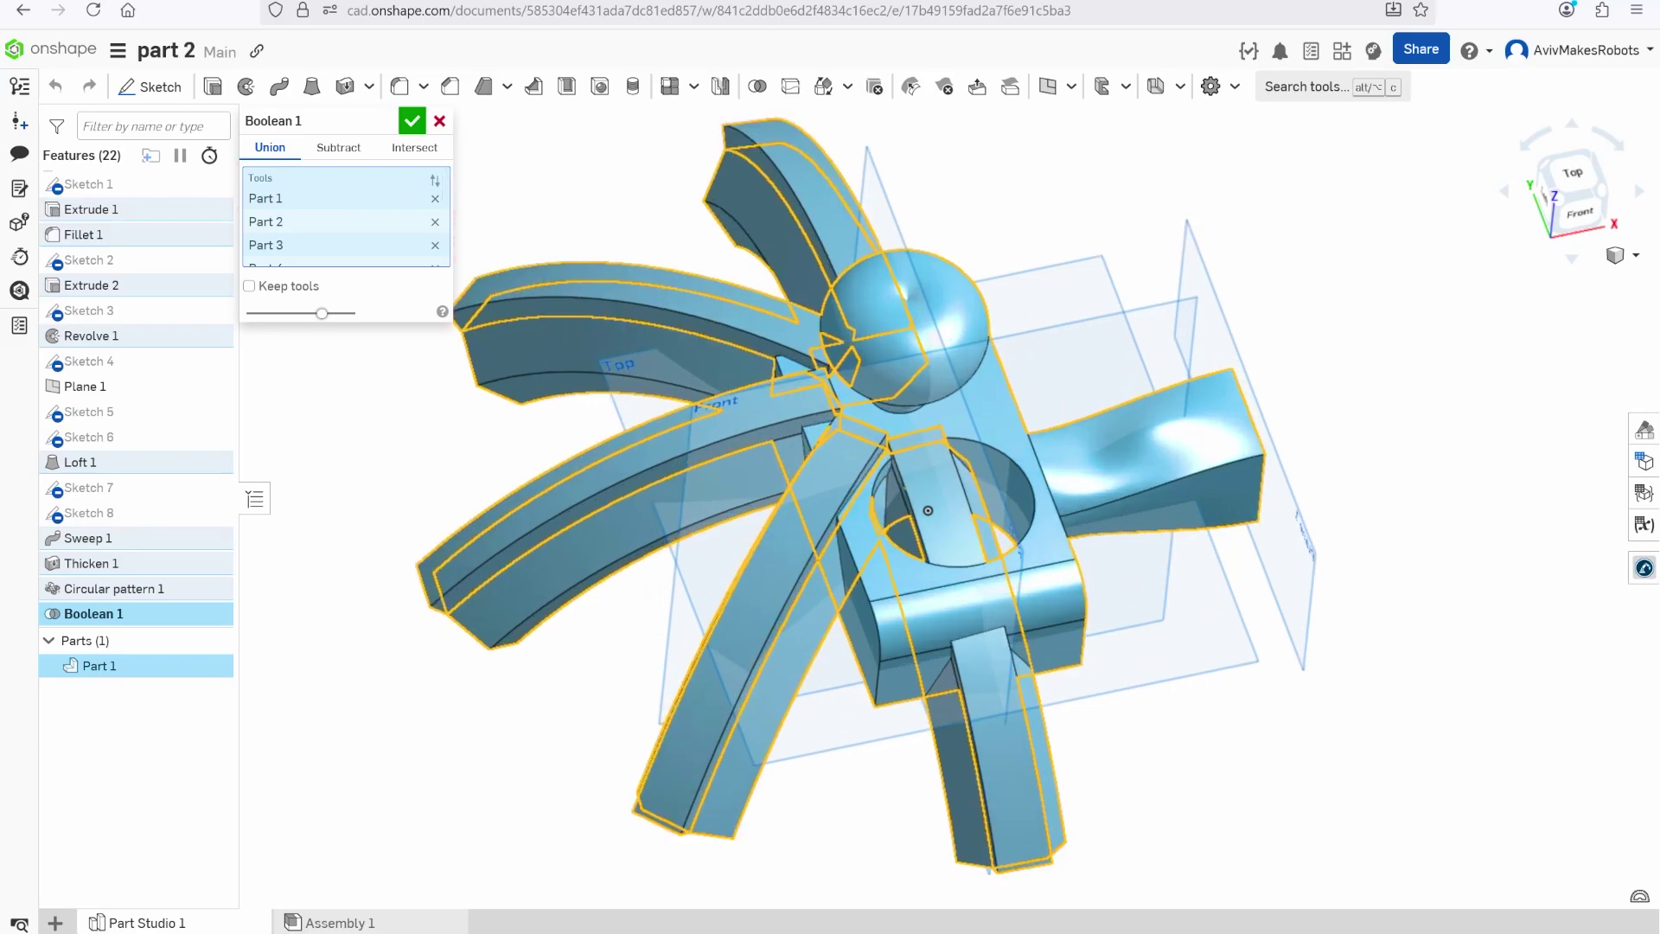
{"action": "key", "text": "Return"}
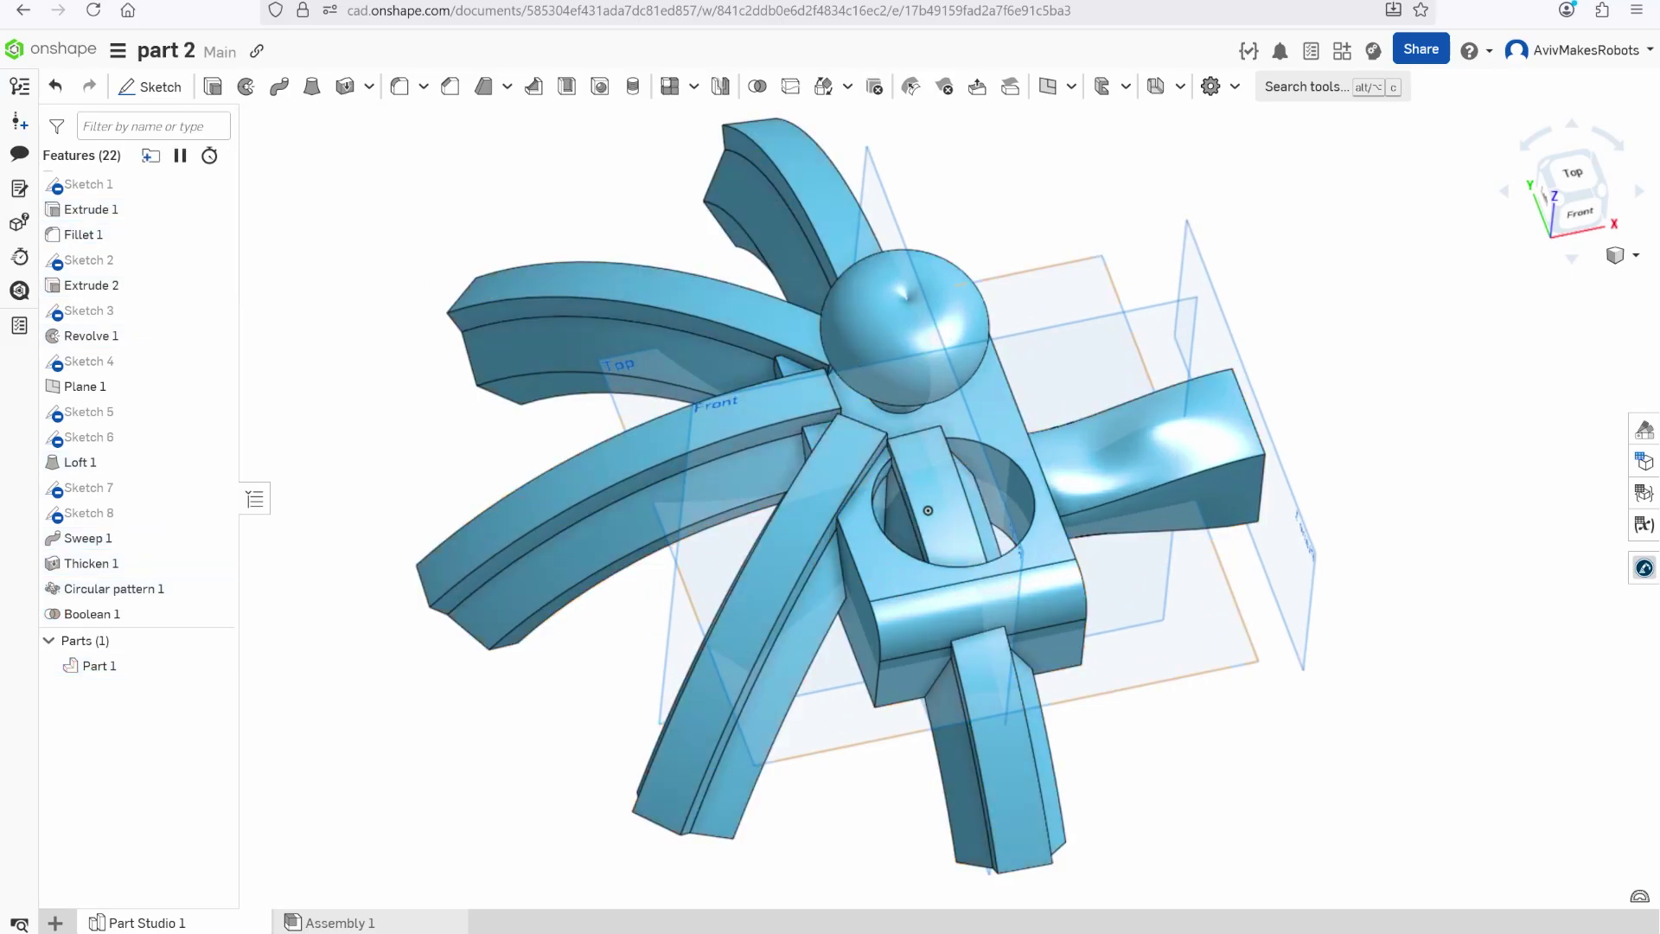
{"action": "right_click_drag", "start_coordinate": [928, 510], "coordinate": [888, 472]}
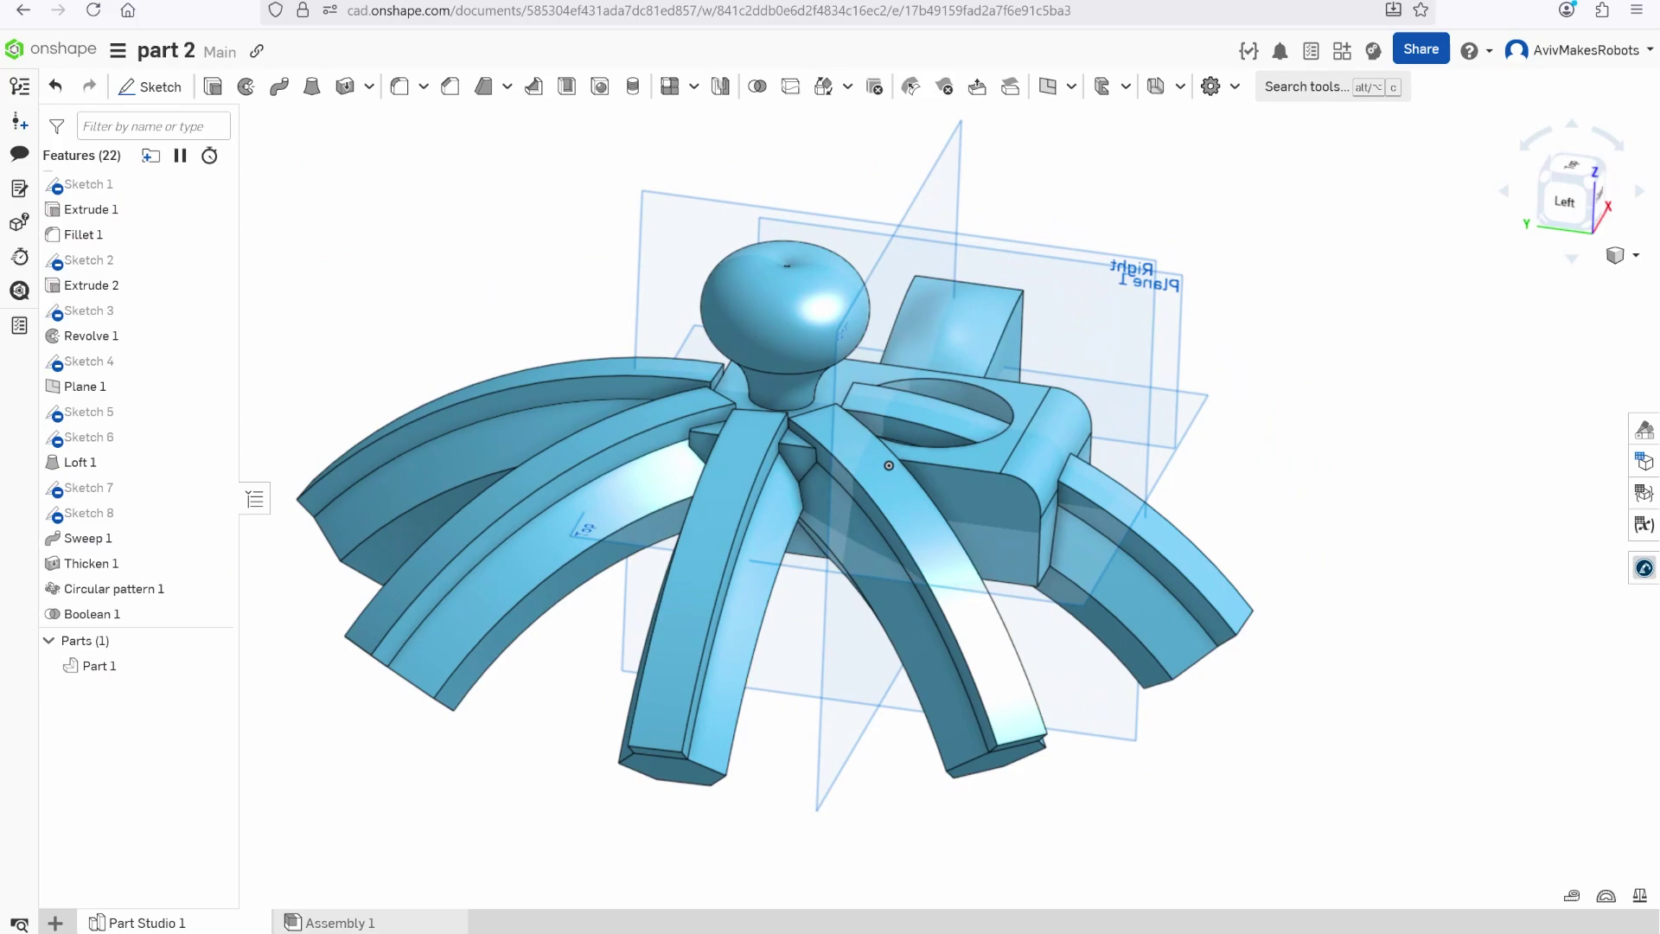
{"action": "left_click", "coordinate": [99, 665]}
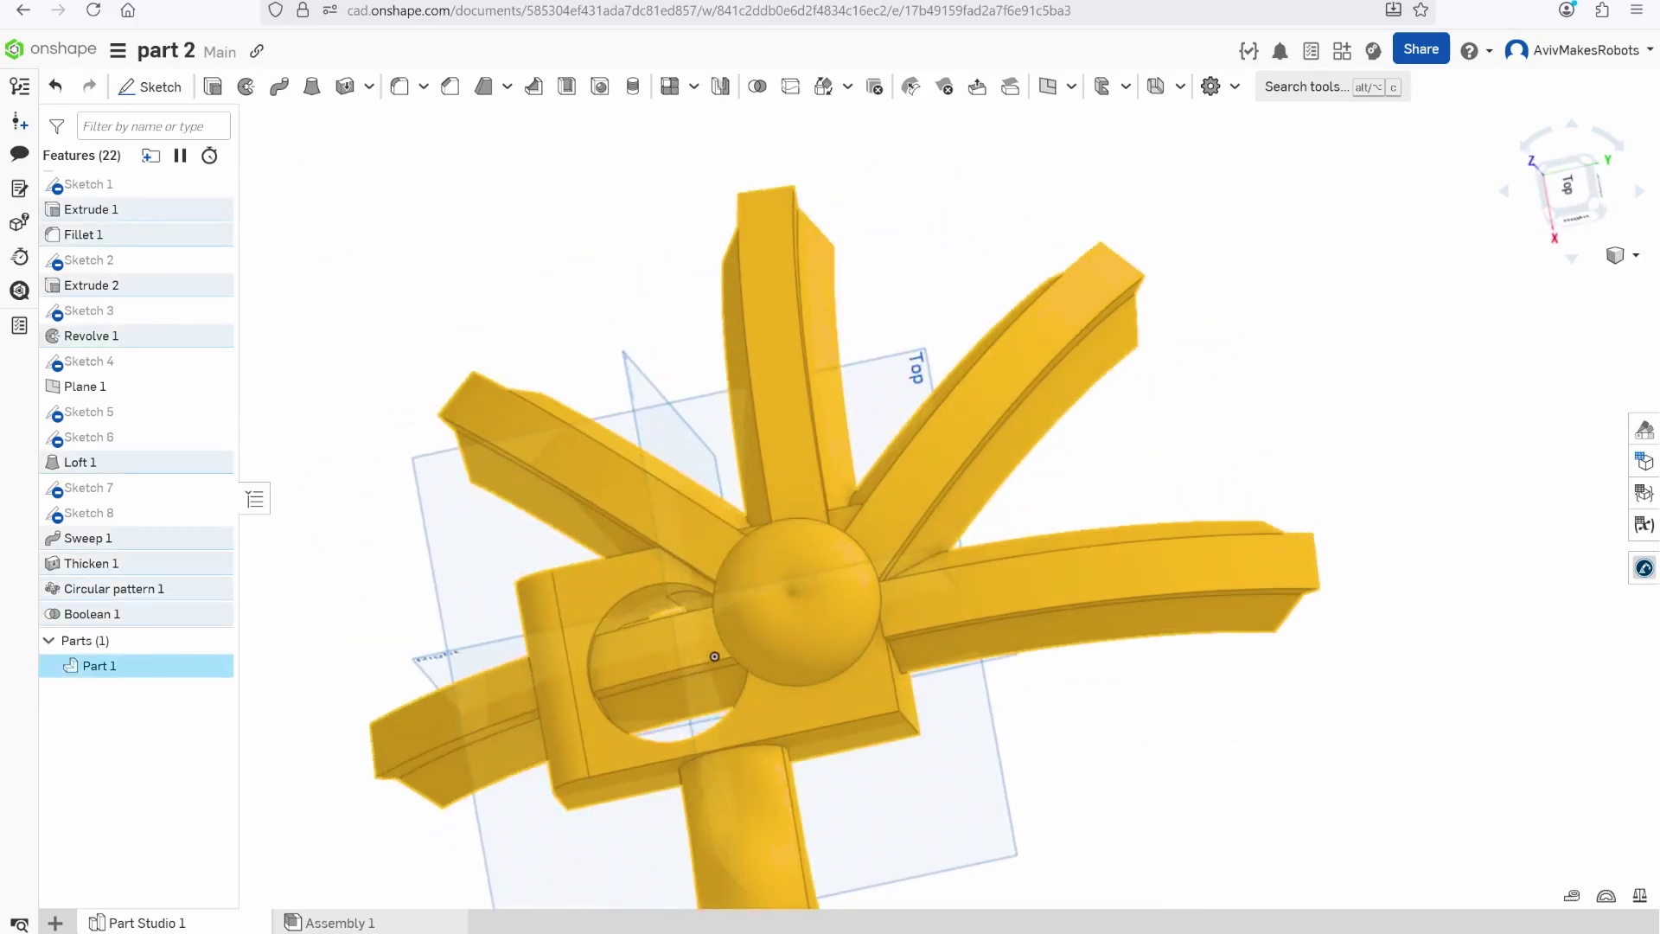